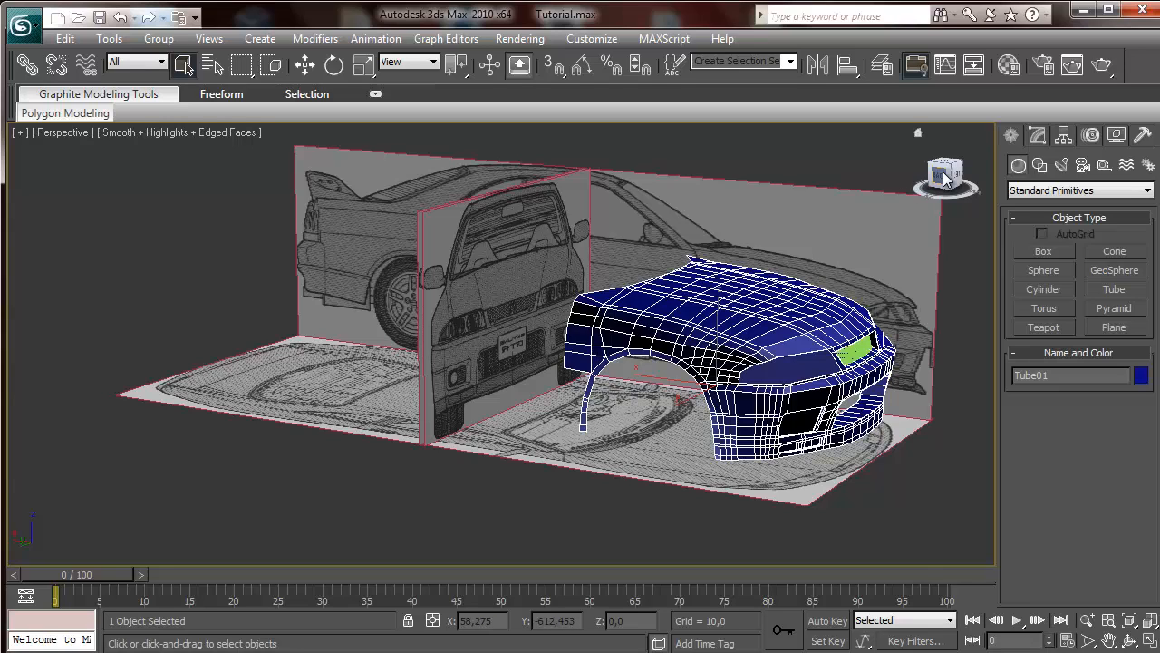
Add a Symmetry modifier to Tube01 directly above its Editable Poly, beneath the existing Symmetry modifier
{"action": "left_click", "coordinate": [946, 179]}
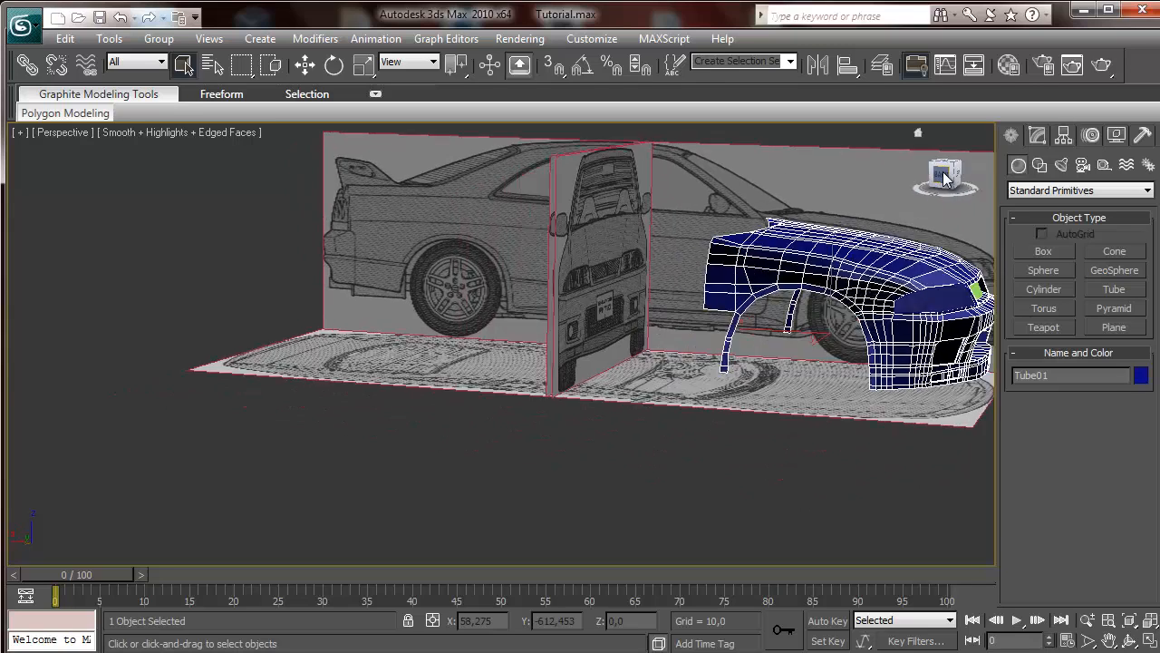
{"action": "middle_click_drag", "start_coordinate": [725, 290], "coordinate": [547, 323]}
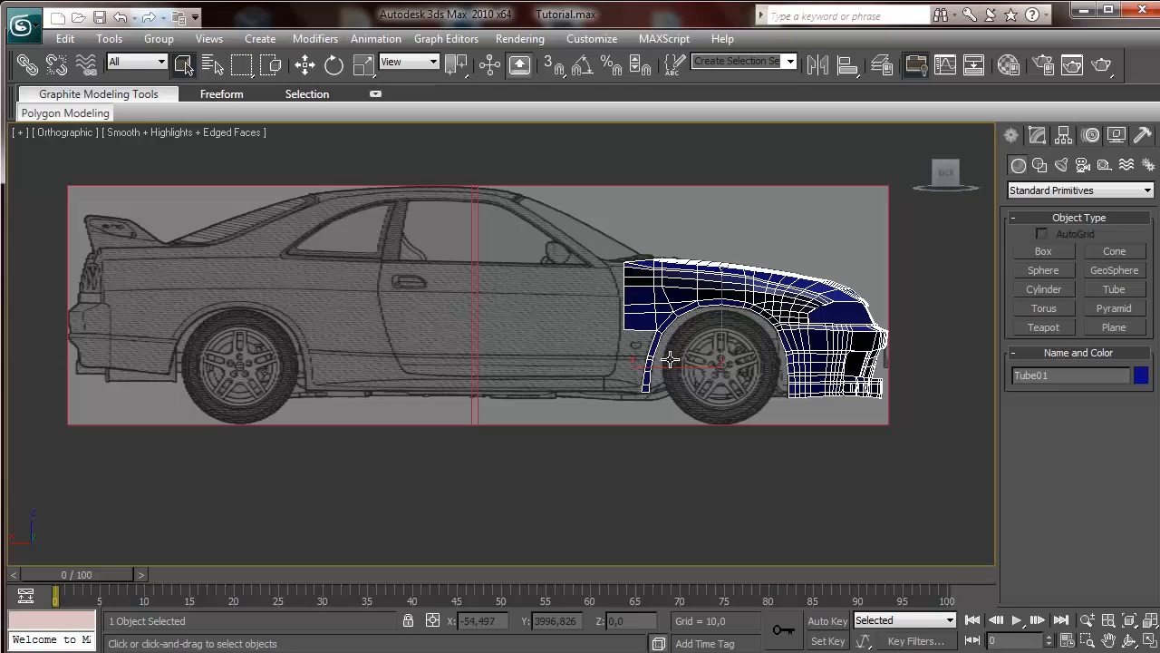
{"action": "middle_click_drag", "start_coordinate": [676, 374], "coordinate": [716, 341]}
{"action": "scroll", "coordinate": [742, 303], "scroll_direction": "up", "scroll_amount": 2}
{"action": "scroll", "coordinate": [742, 302], "scroll_direction": "down", "scroll_amount": 2}
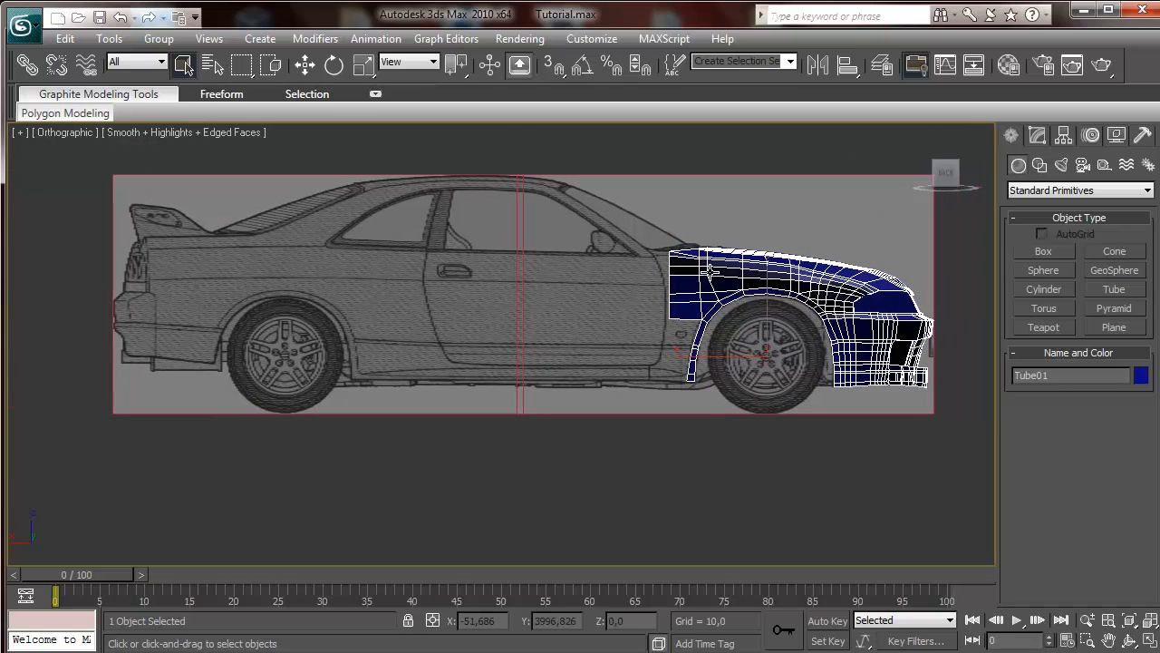
{"action": "left_click", "coordinate": [1043, 137]}
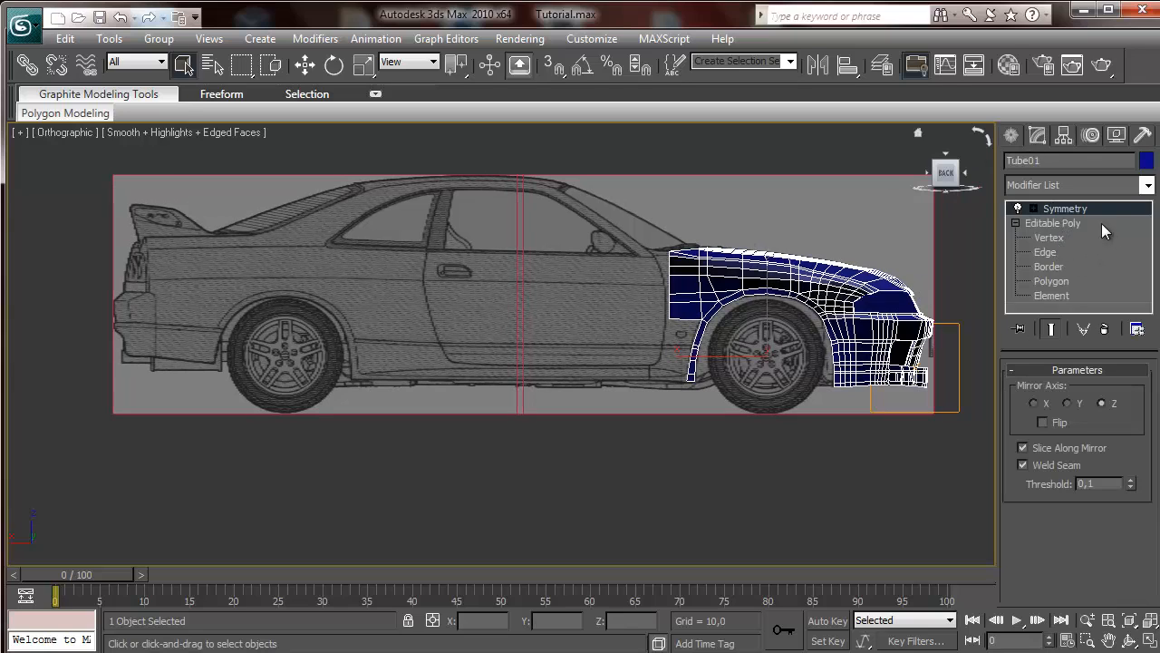
{"action": "left_click", "coordinate": [1053, 223]}
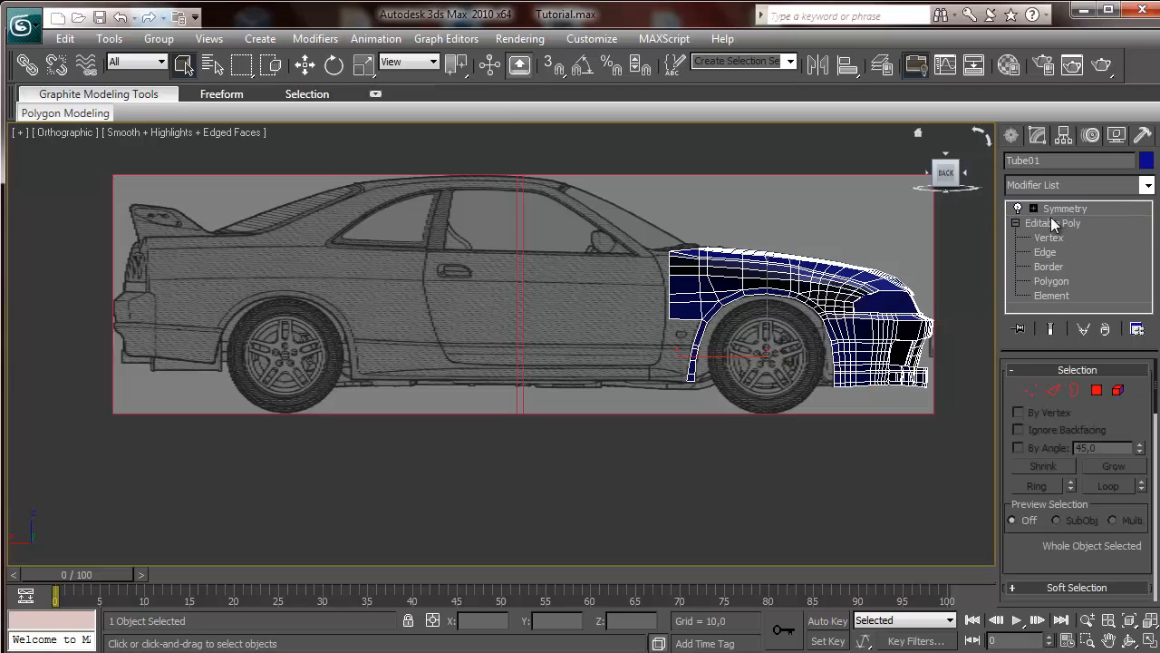
{"action": "left_click", "coordinate": [1064, 210]}
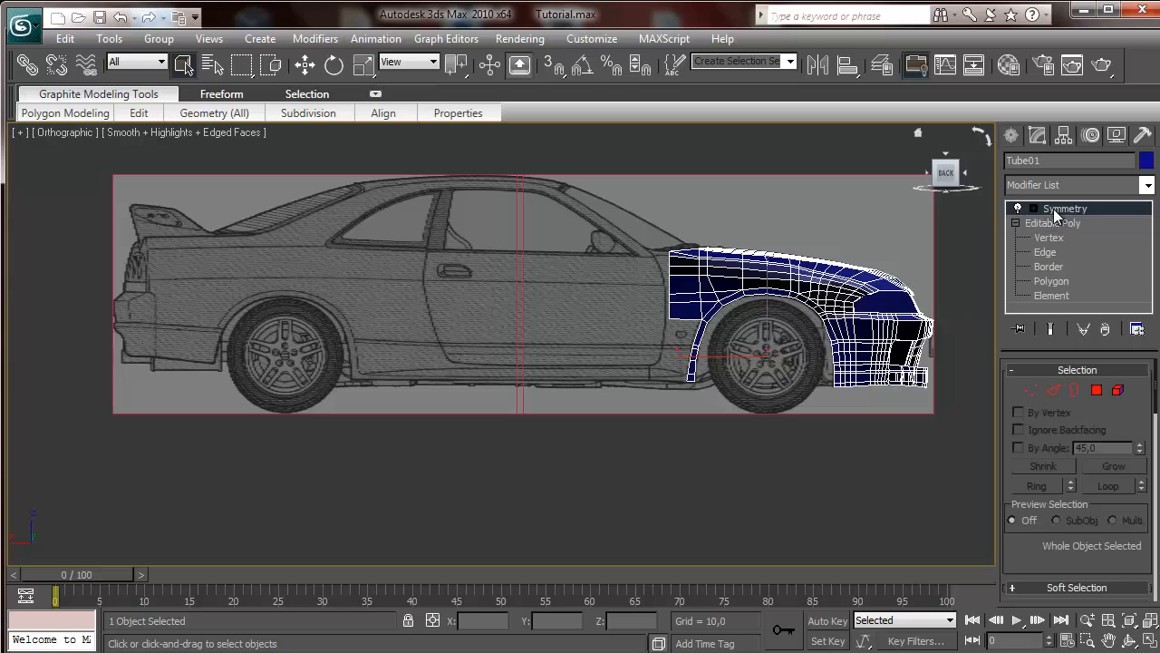
{"action": "left_click", "coordinate": [1053, 223]}
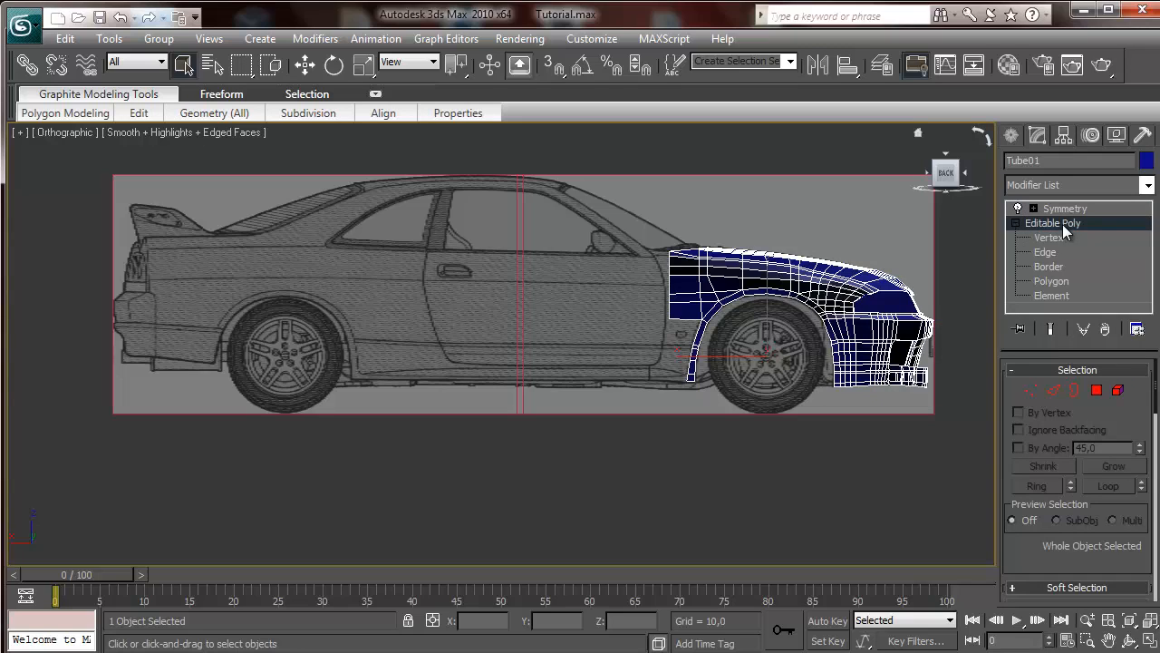
{"action": "left_click", "coordinate": [1049, 237]}
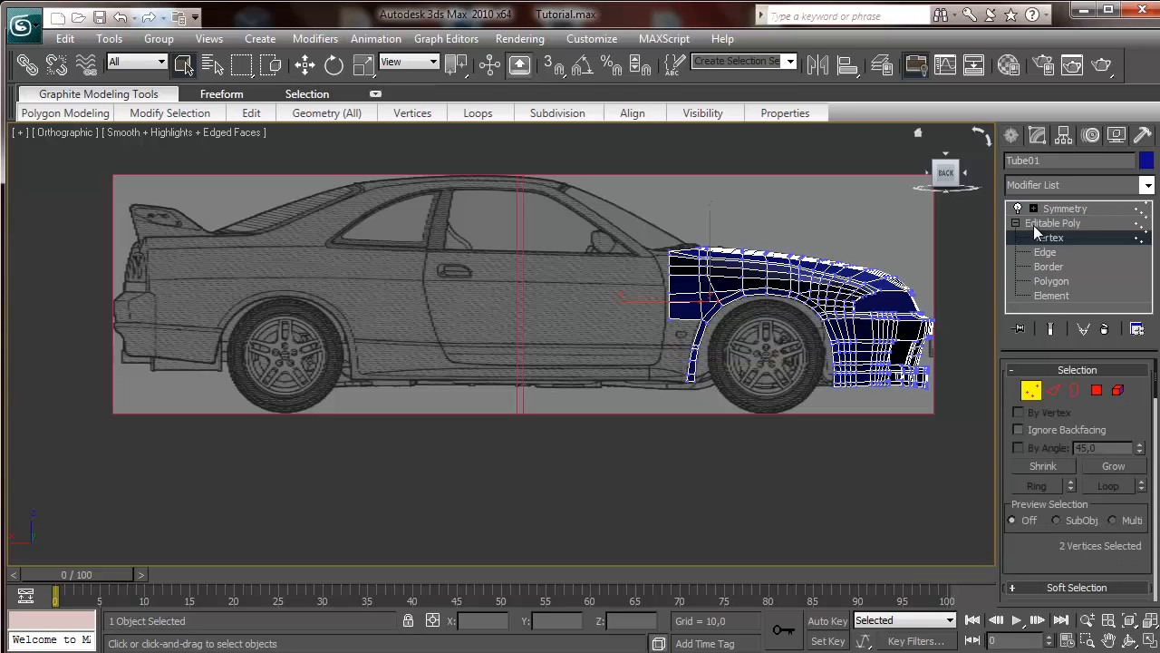
{"action": "left_click", "coordinate": [1029, 185]}
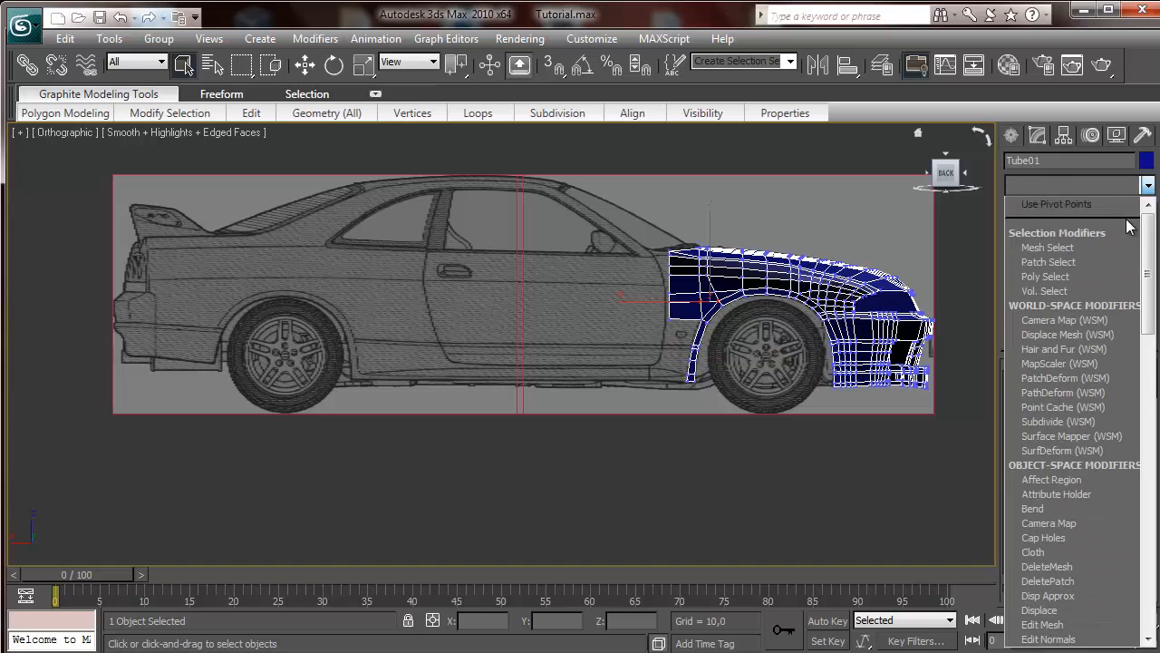
{"action": "left_click_drag", "start_coordinate": [1153, 260], "coordinate": [1154, 530]}
{"action": "left_click", "coordinate": [1078, 508]}
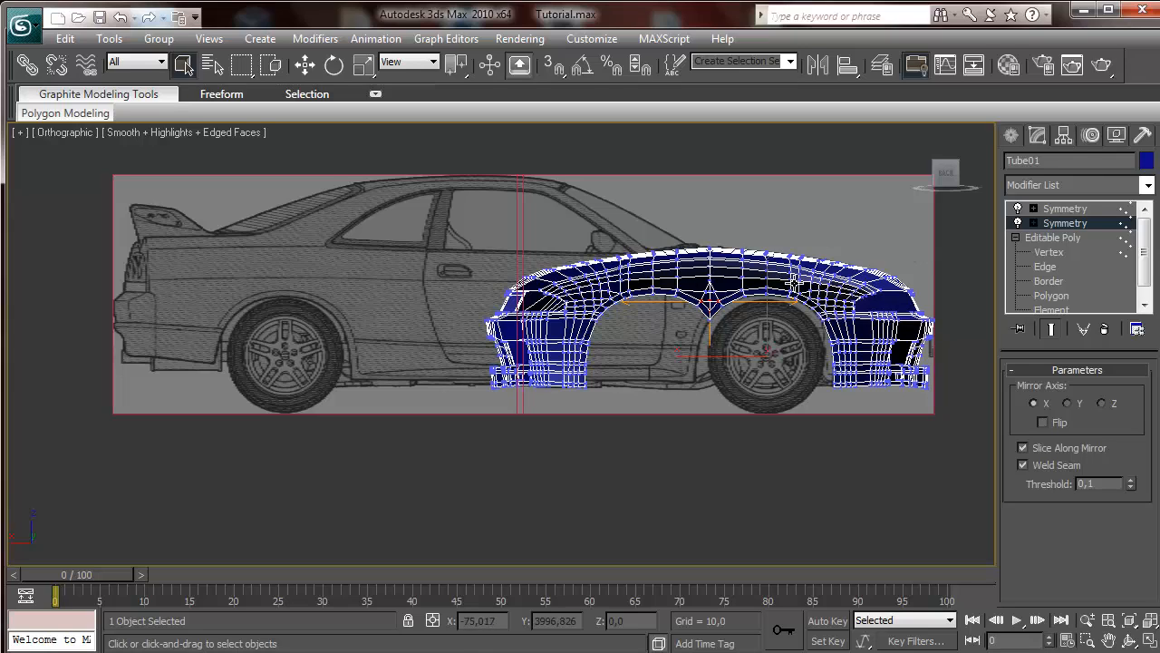
Try the Y and Z mirror axes on the lower Symmetry modifier and return it to X
{"action": "left_click", "coordinate": [1070, 404]}
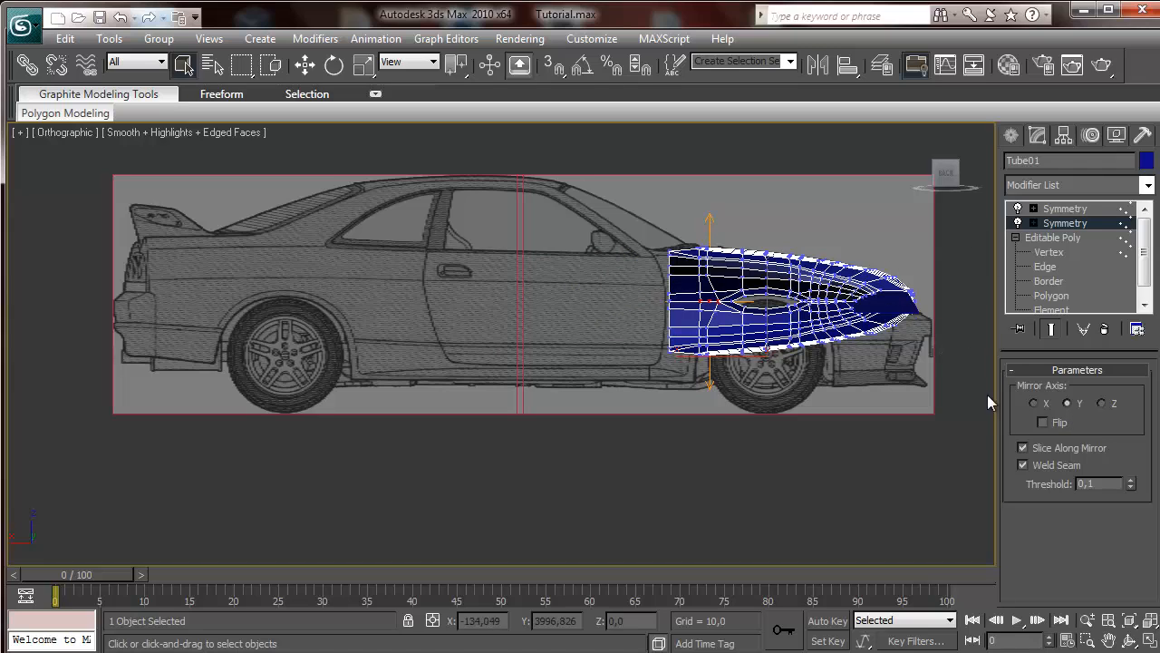
{"action": "left_click", "coordinate": [1037, 403]}
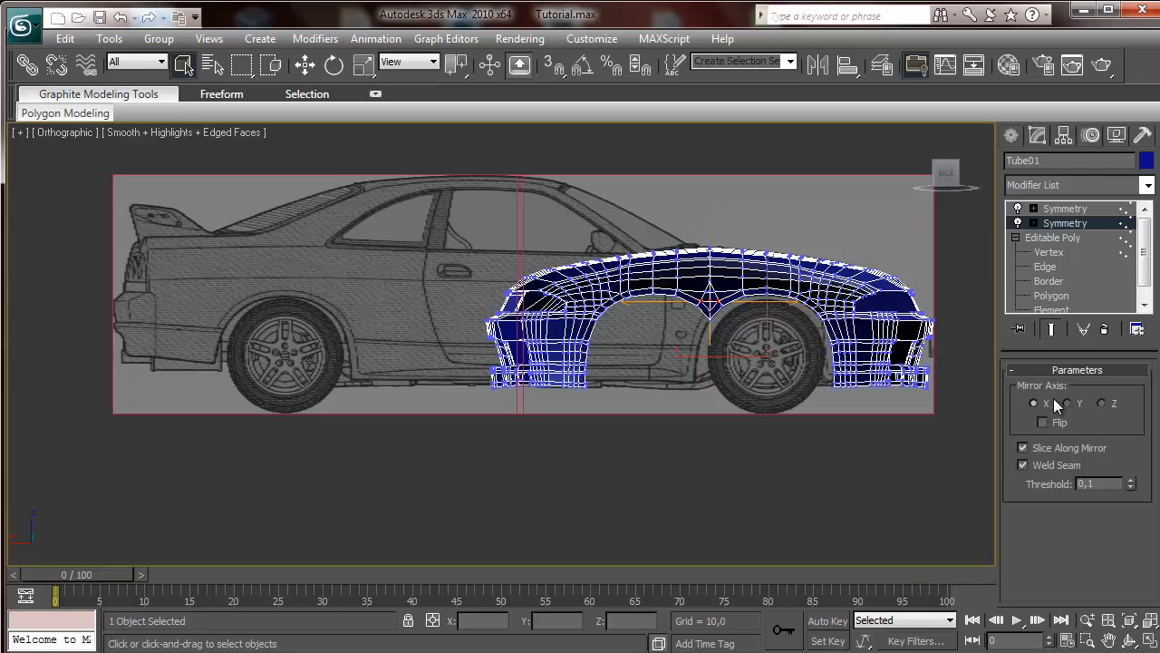
{"action": "left_click", "coordinate": [1113, 404]}
{"action": "left_click", "coordinate": [1070, 404]}
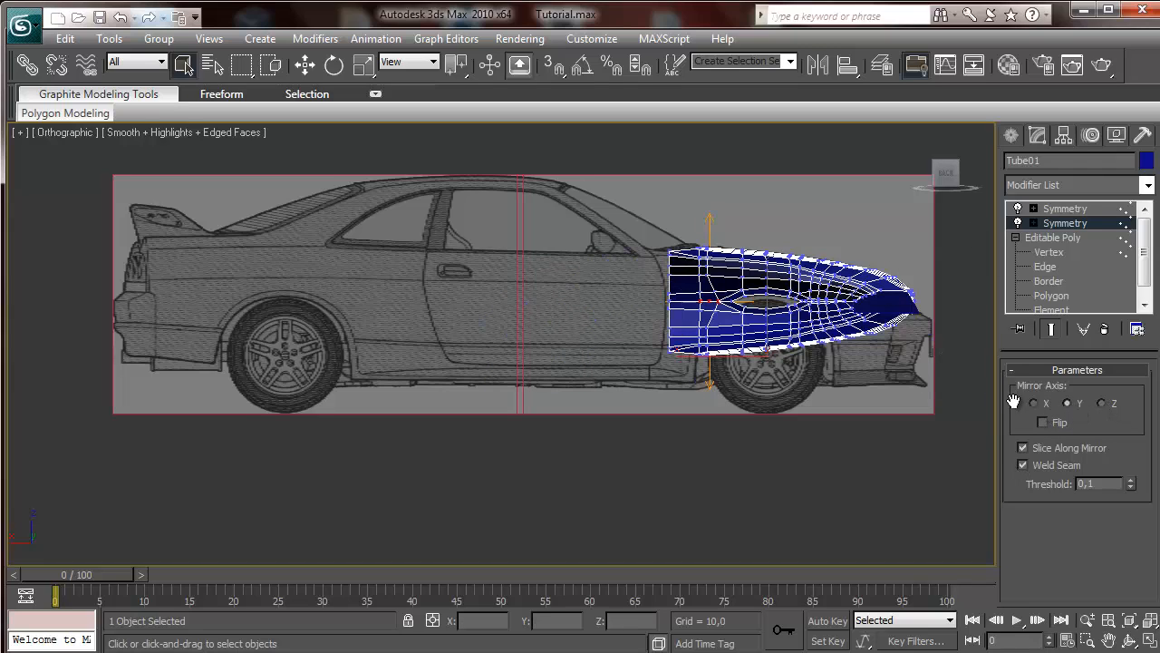
{"action": "left_click", "coordinate": [1034, 402]}
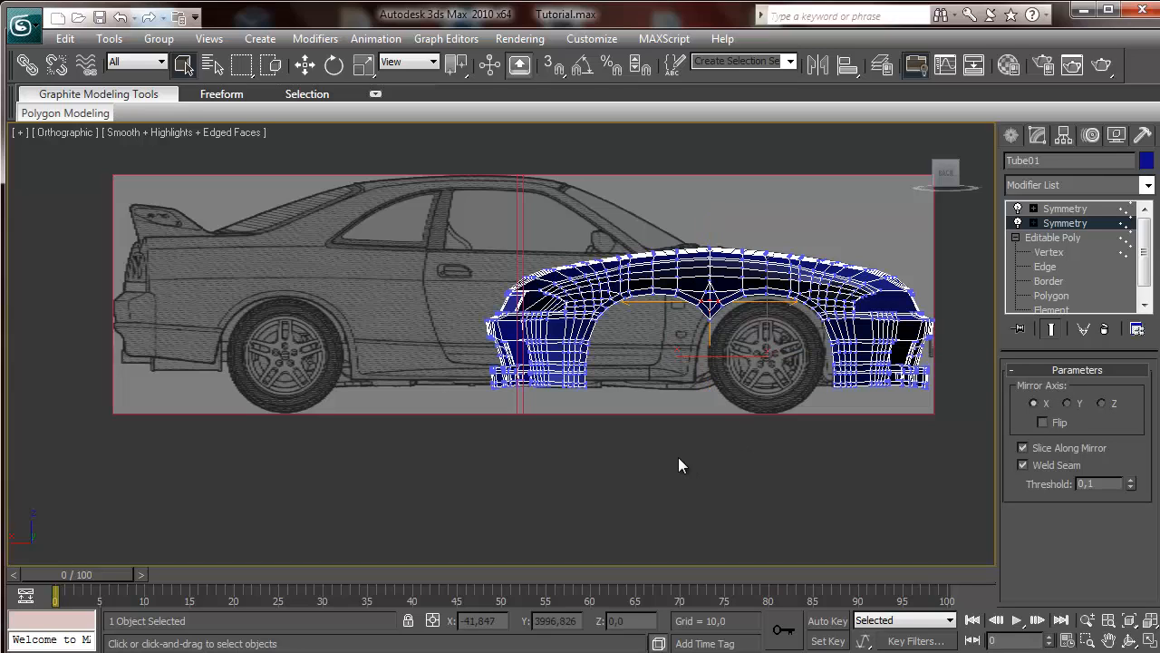
Move the lower Symmetry's mirror along X to the middle of the car, placing the mirrored front body over the rear end
{"action": "left_click", "coordinate": [1034, 223]}
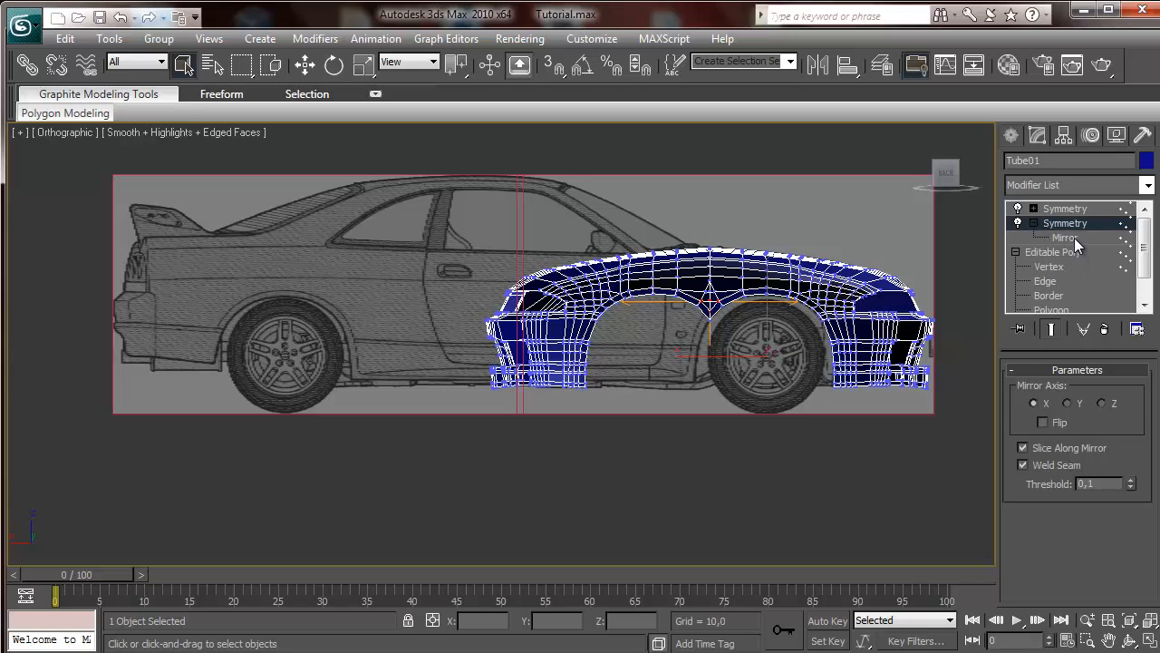
{"action": "left_click", "coordinate": [1075, 238]}
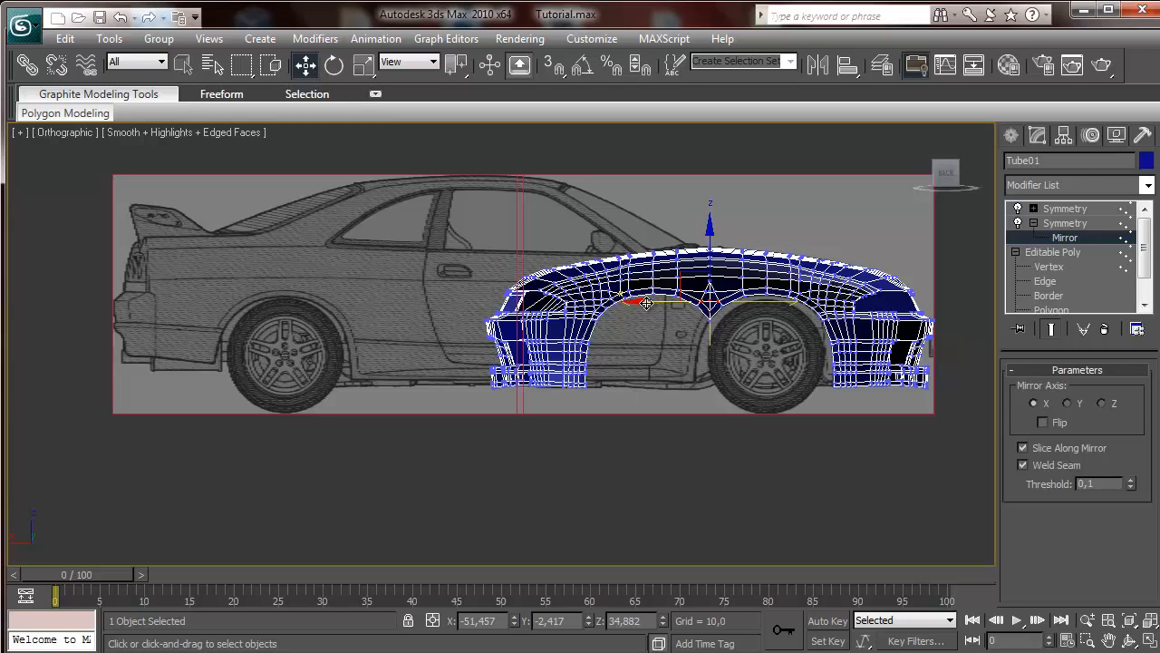
{"action": "left_click_drag", "start_coordinate": [647, 304], "coordinate": [464, 282]}
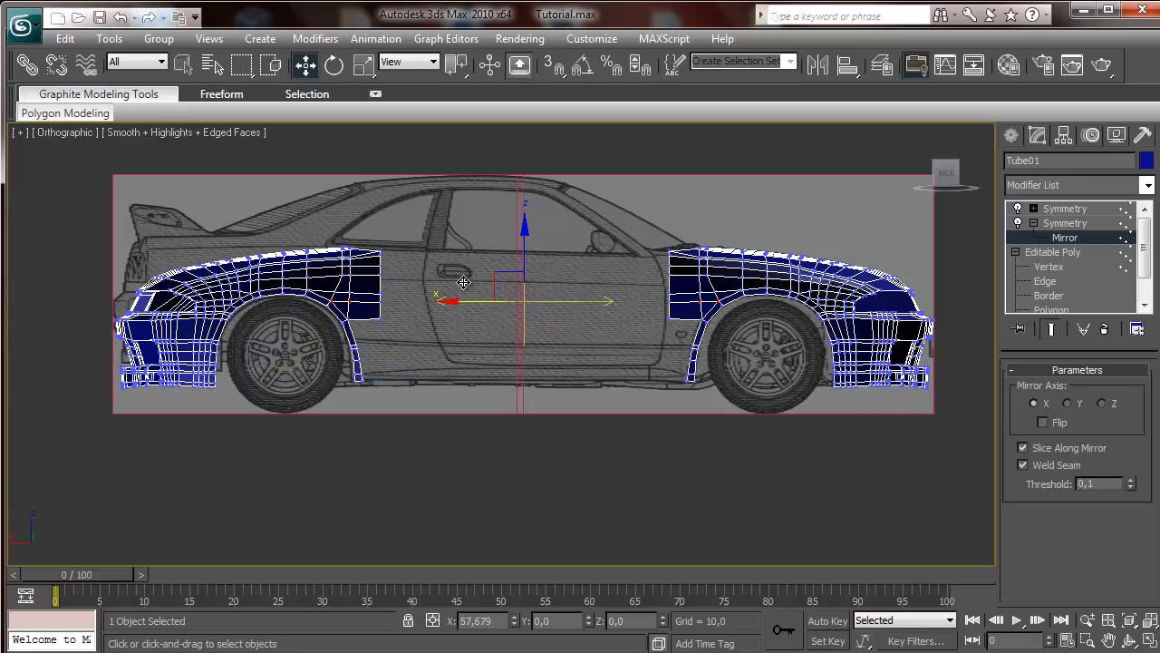
{"action": "middle_click_drag", "start_coordinate": [343, 318], "coordinate": [521, 297]}
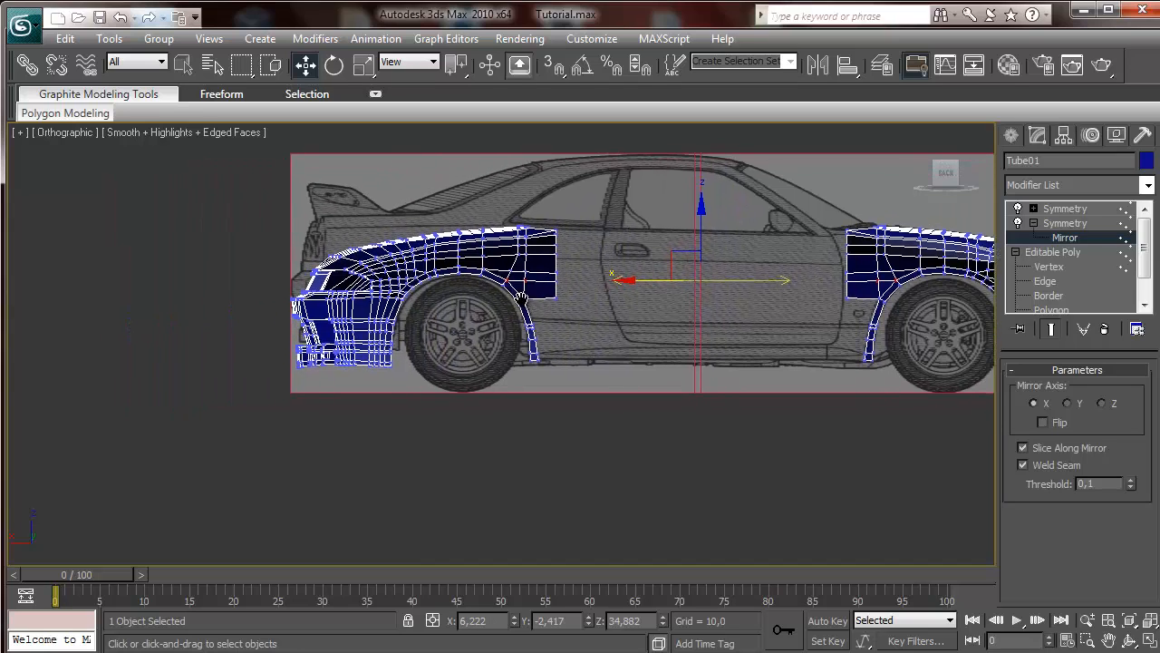
{"action": "scroll", "coordinate": [448, 293], "scroll_direction": "up", "scroll_amount": 3}
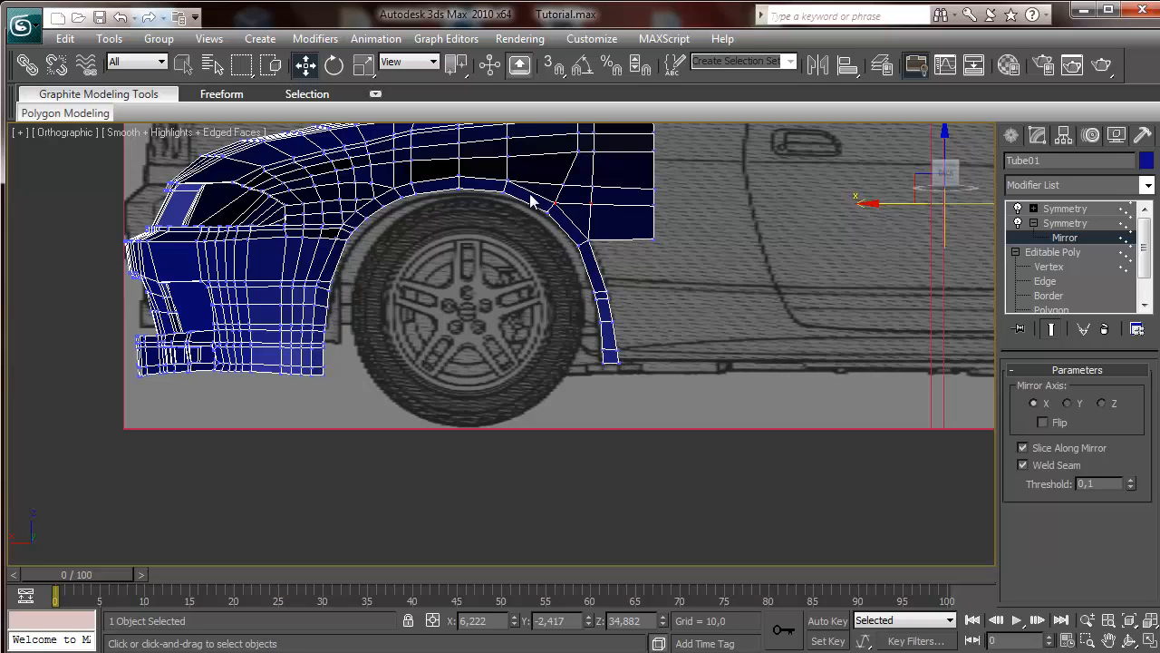
{"action": "scroll", "coordinate": [696, 330], "scroll_direction": "down", "scroll_amount": 2}
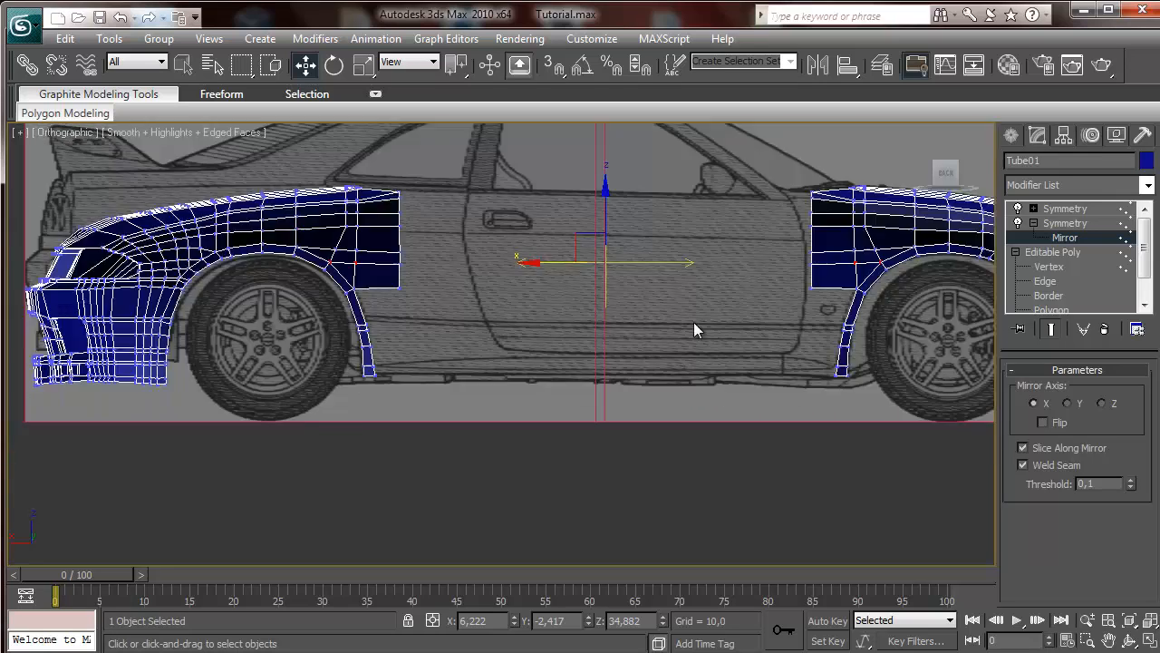
{"action": "scroll", "coordinate": [696, 330], "scroll_direction": "down", "scroll_amount": 2}
{"action": "middle_click_drag", "start_coordinate": [725, 306], "coordinate": [799, 354]}
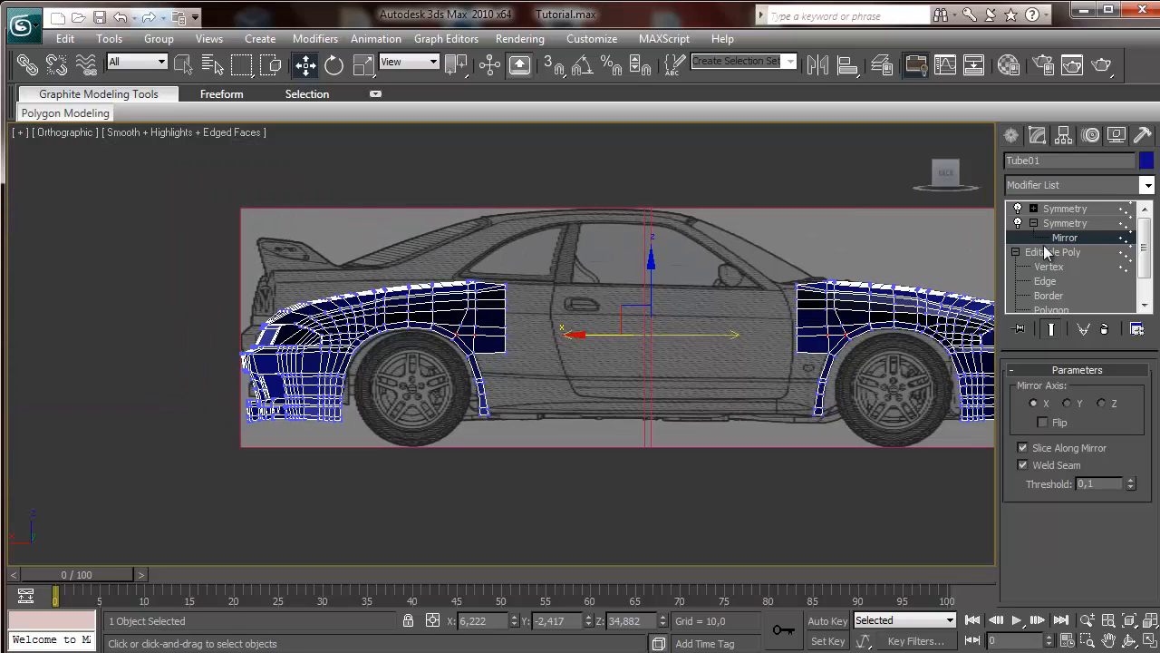
Collapse the modifier stack up to and including the lower Symmetry modifier
{"action": "left_click", "coordinate": [1075, 226]}
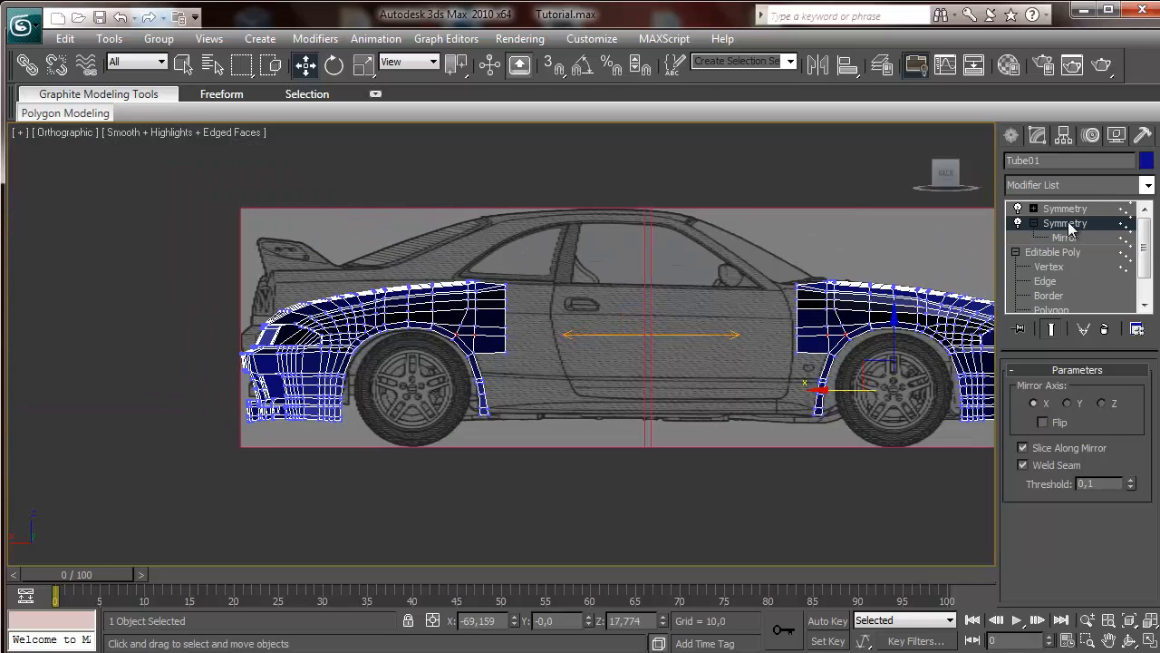
{"action": "right_click", "coordinate": [1082, 225]}
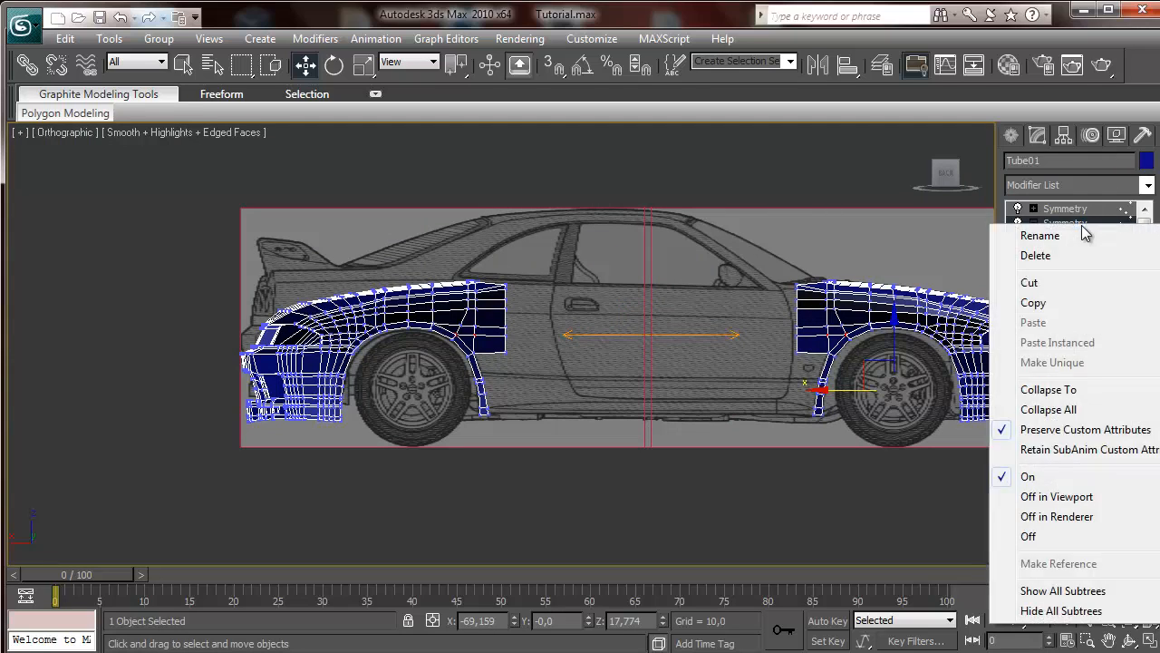
{"action": "left_click", "coordinate": [1059, 394]}
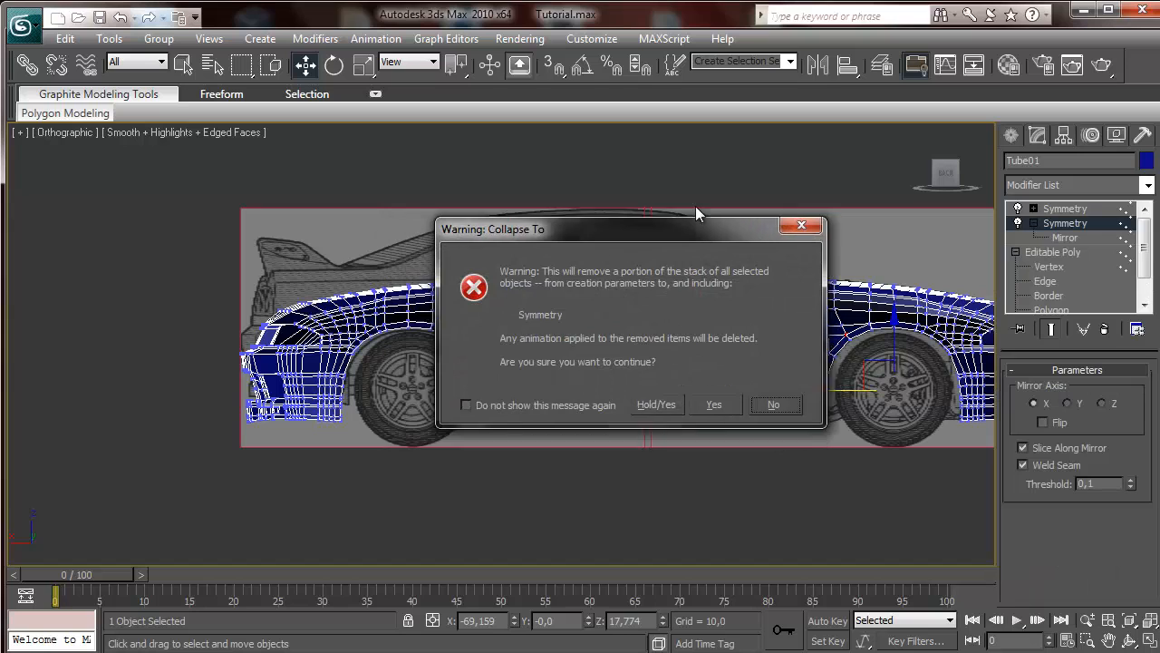
{"action": "left_click_drag", "start_coordinate": [696, 206], "coordinate": [622, 217]}
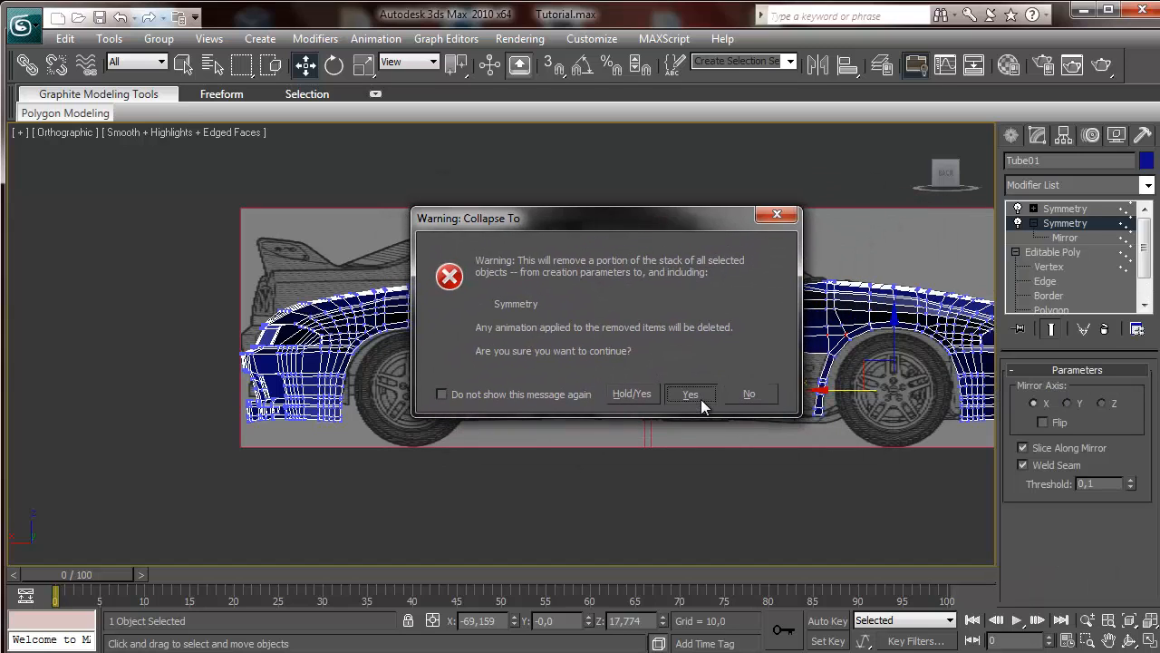
{"action": "left_click", "coordinate": [701, 399]}
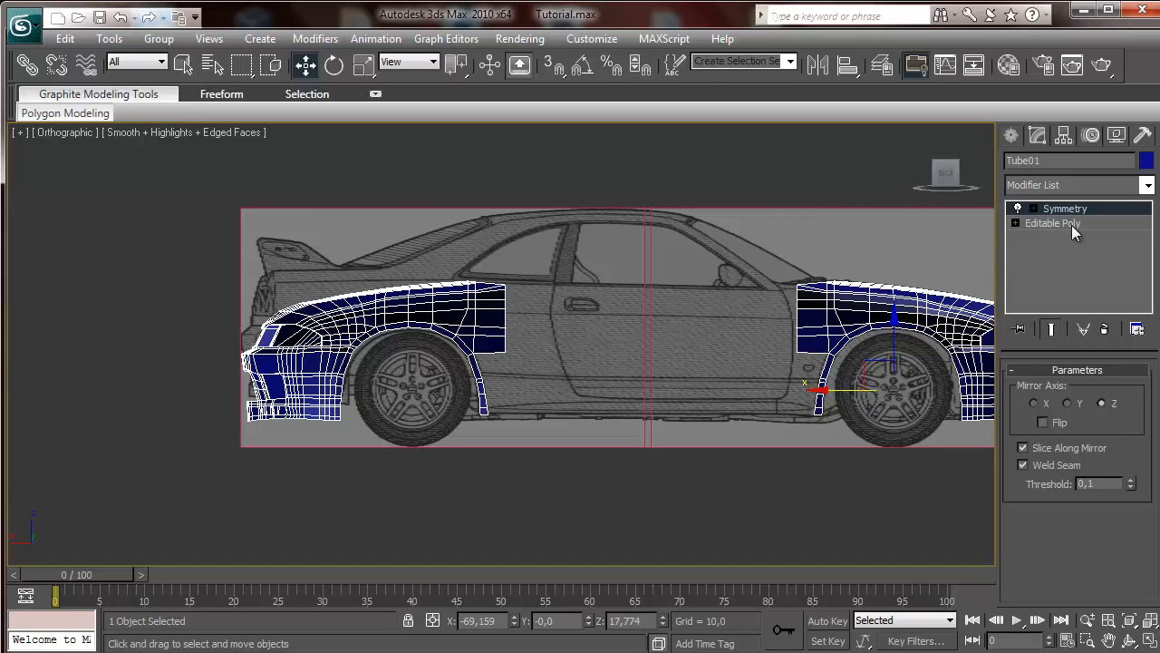
Disable the remaining Symmetry modifier to examine the half body in a 3D view, and enable it again
{"action": "left_click", "coordinate": [1018, 209]}
{"action": "left_click_drag", "start_coordinate": [943, 184], "coordinate": [979, 190]}
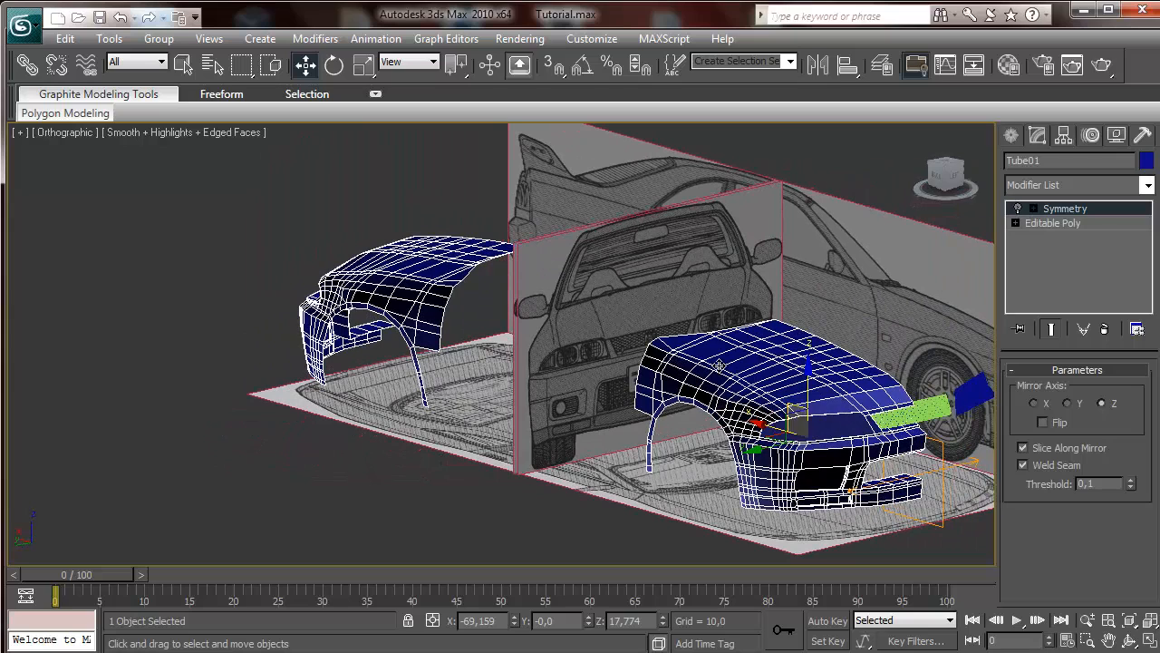
{"action": "middle_click_drag", "start_coordinate": [787, 312], "coordinate": [730, 286]}
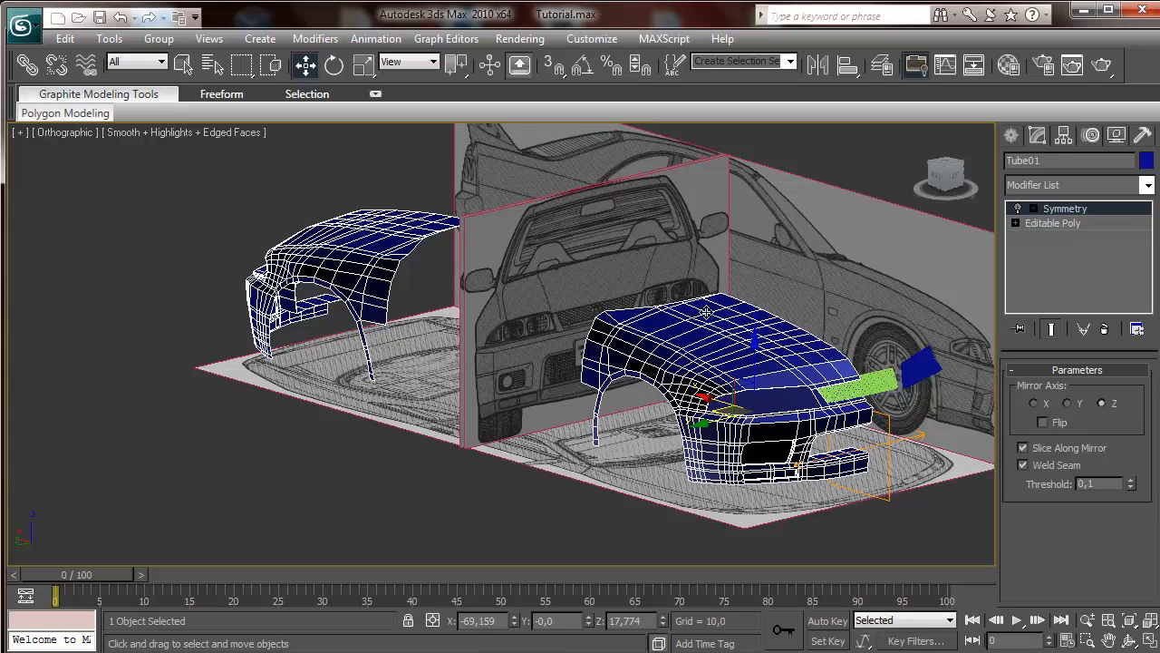
{"action": "left_click", "coordinate": [1018, 209]}
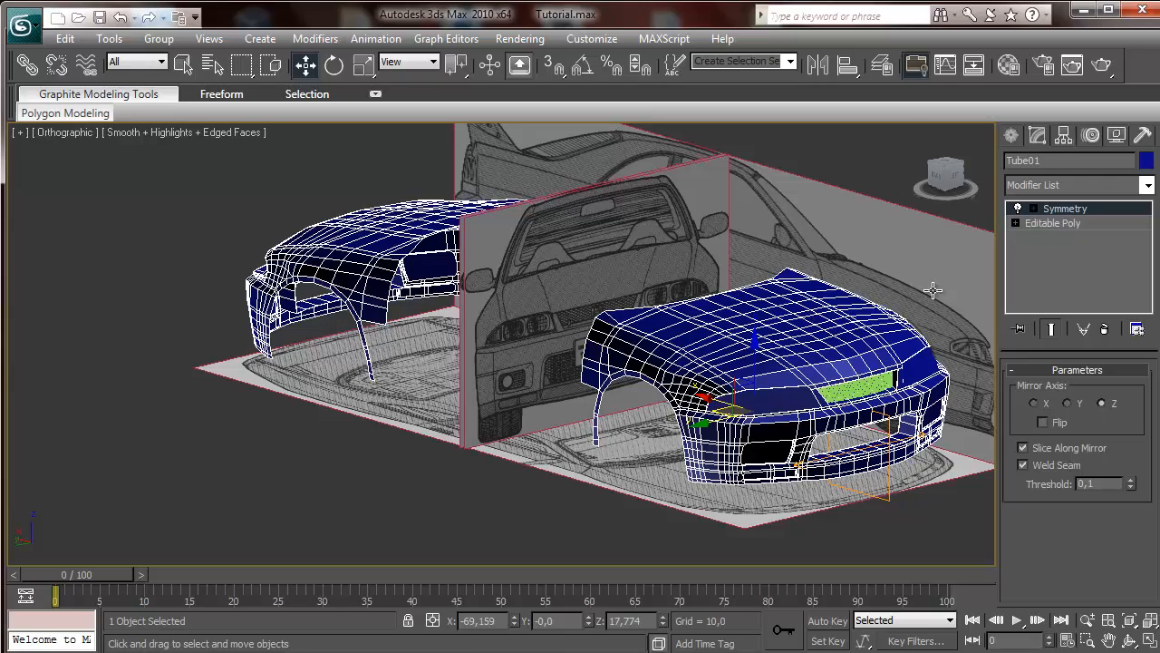
Align the view to the car's side and enter polygon editing on the base Editable Poly under the Symmetry modifier
{"action": "left_click", "coordinate": [939, 180]}
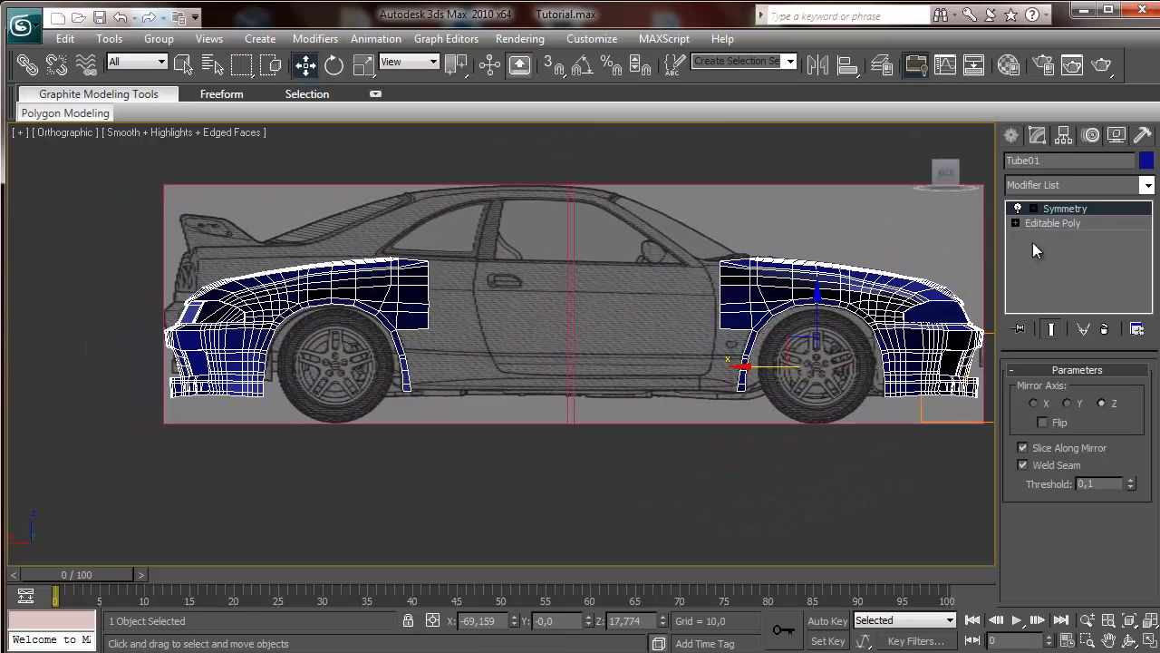
{"action": "left_click", "coordinate": [1052, 223]}
{"action": "left_click", "coordinate": [1015, 223]}
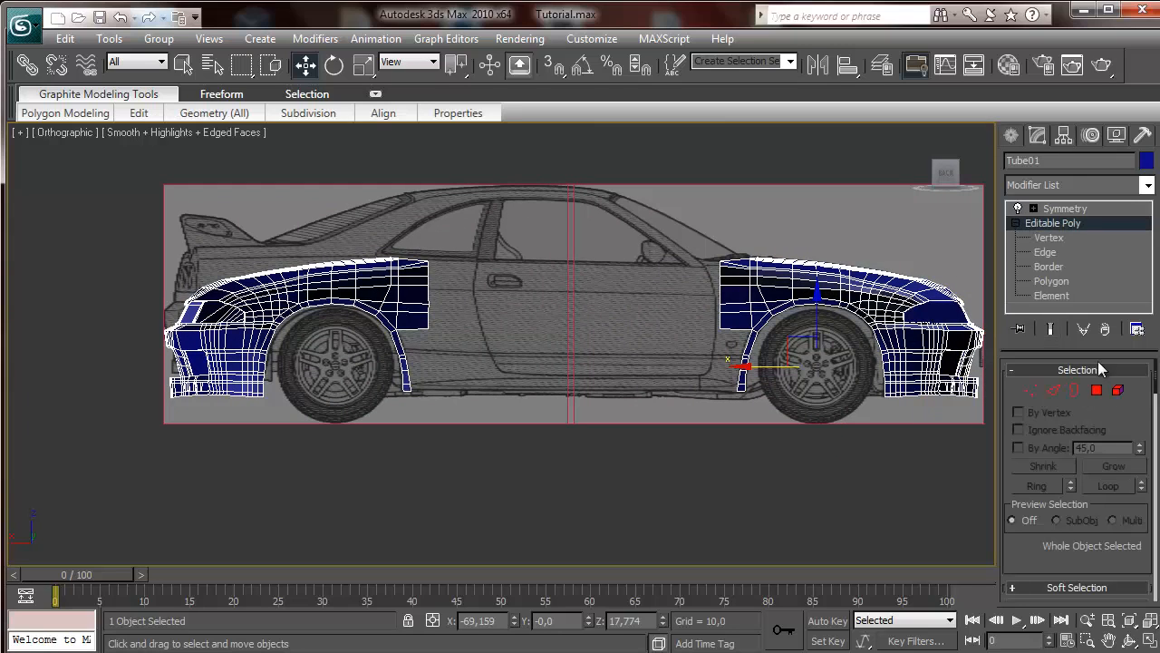
{"action": "left_click", "coordinate": [1098, 391]}
{"action": "scroll", "coordinate": [637, 335], "scroll_direction": "up", "scroll_amount": 5}
{"action": "scroll", "coordinate": [631, 342], "scroll_direction": "down", "scroll_amount": 6}
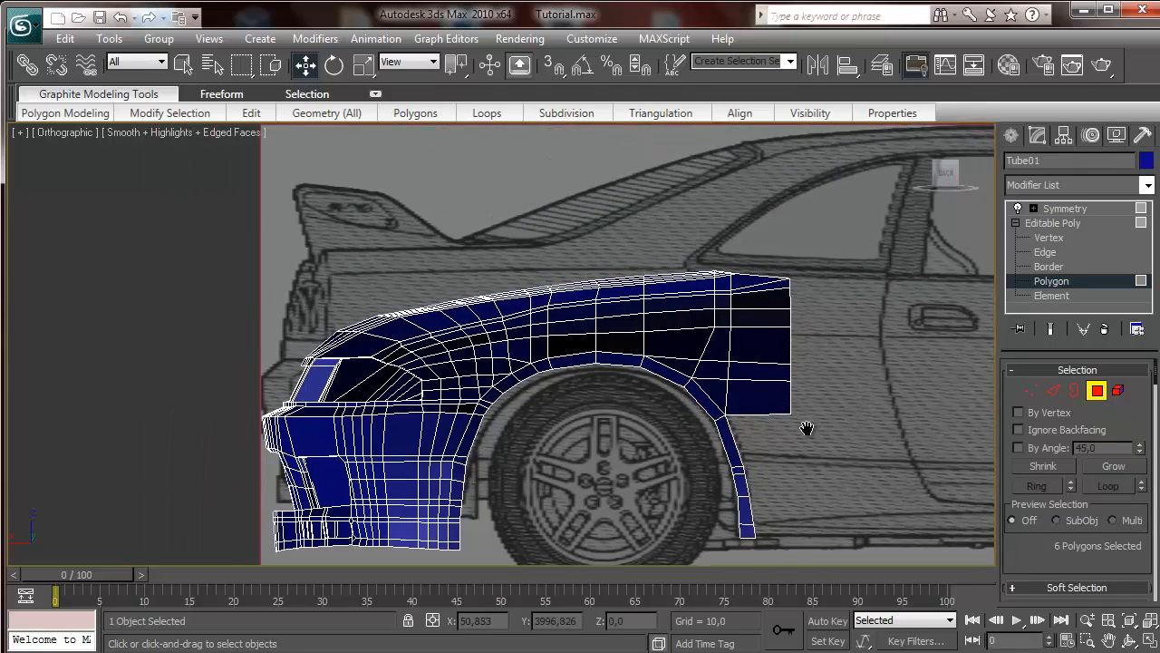
{"action": "scroll", "coordinate": [558, 358], "scroll_direction": "up", "scroll_amount": 5}
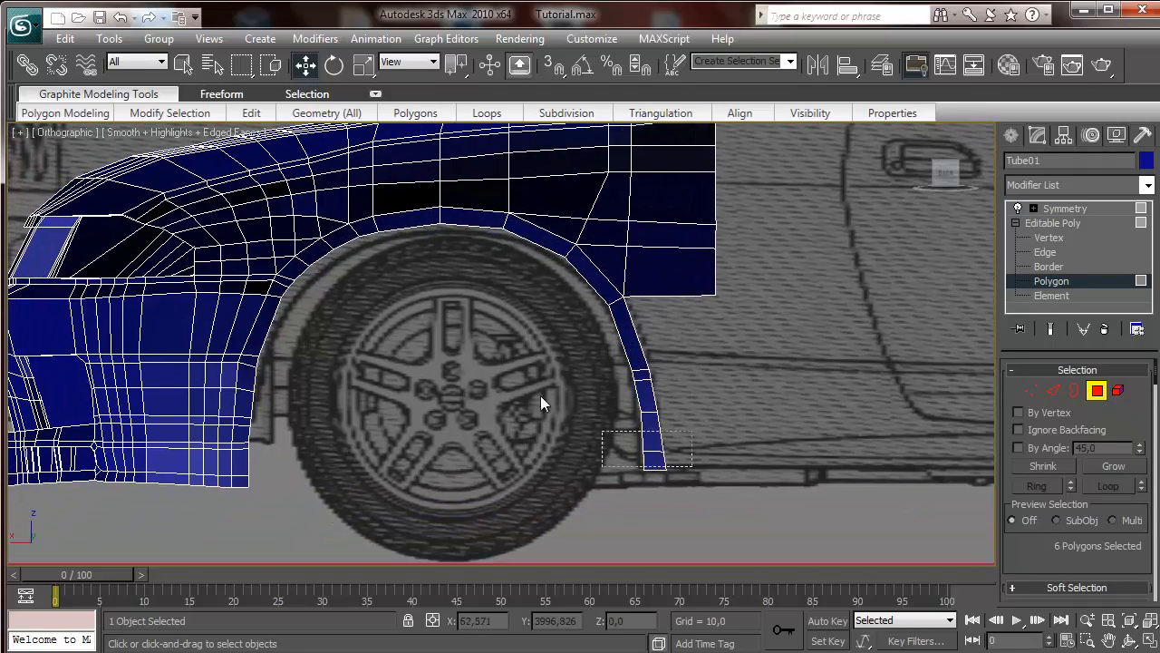
Select the thin strips of arch polygons running down both sides of the rear wheel
{"action": "left_click_drag", "start_coordinate": [542, 396], "coordinate": [340, 350]}
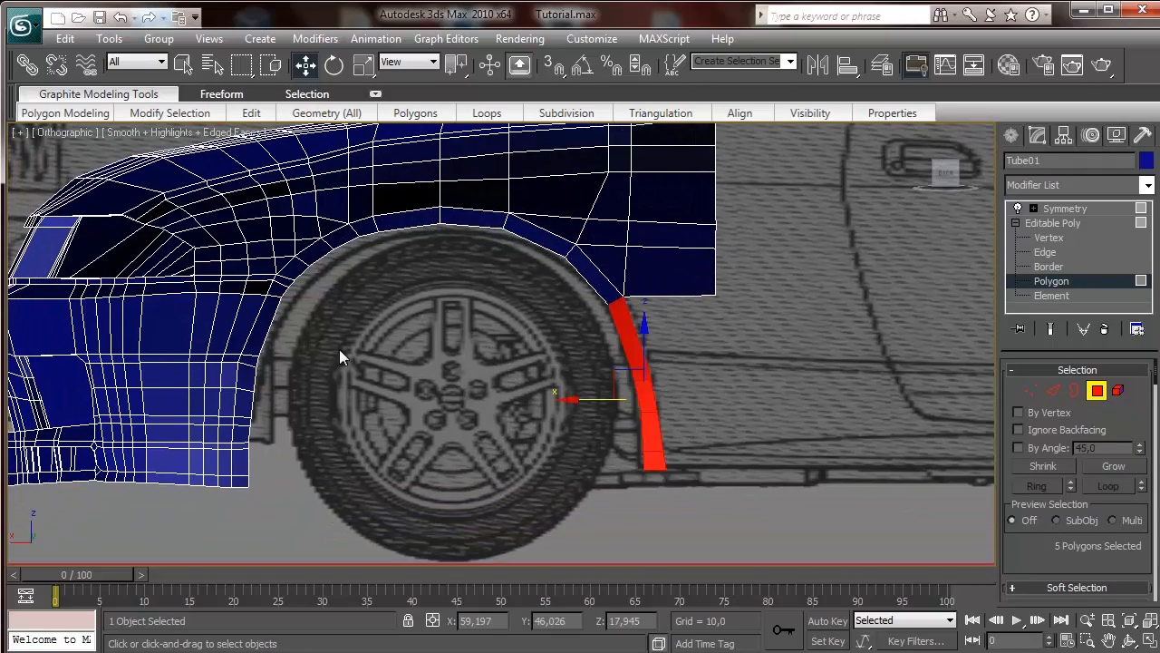
{"action": "left_click_drag", "start_coordinate": [230, 360], "coordinate": [253, 363], "text": "ctrl"}
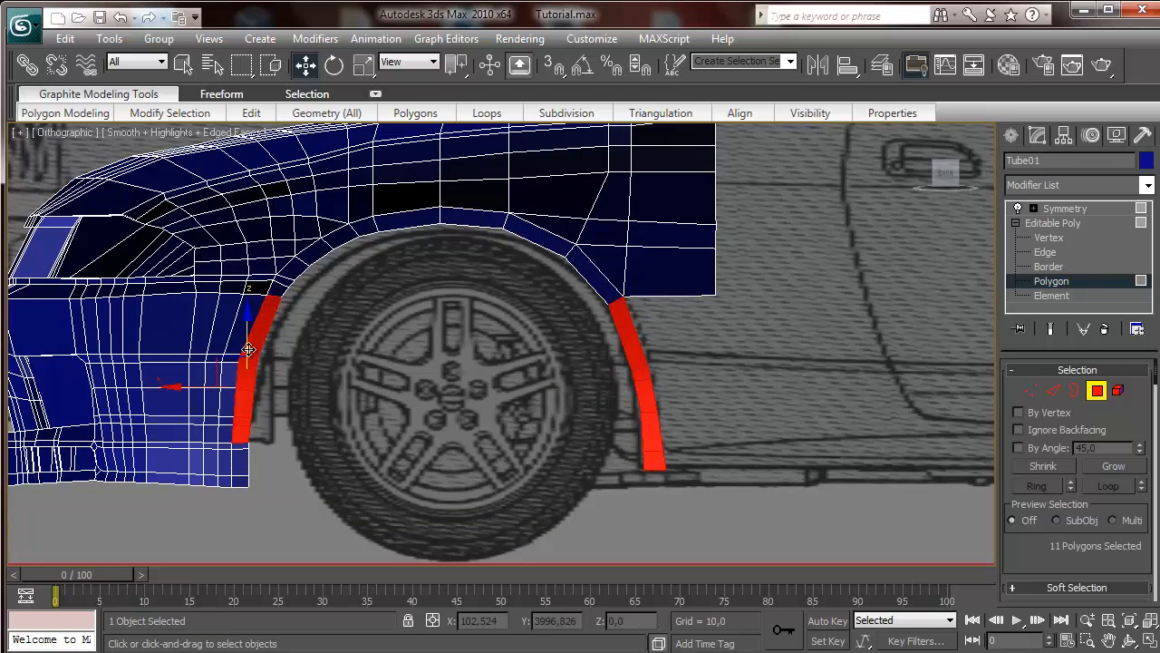
{"action": "left_click", "coordinate": [244, 445], "text": "ctrl"}
{"action": "left_click", "coordinate": [245, 467], "text": "ctrl"}
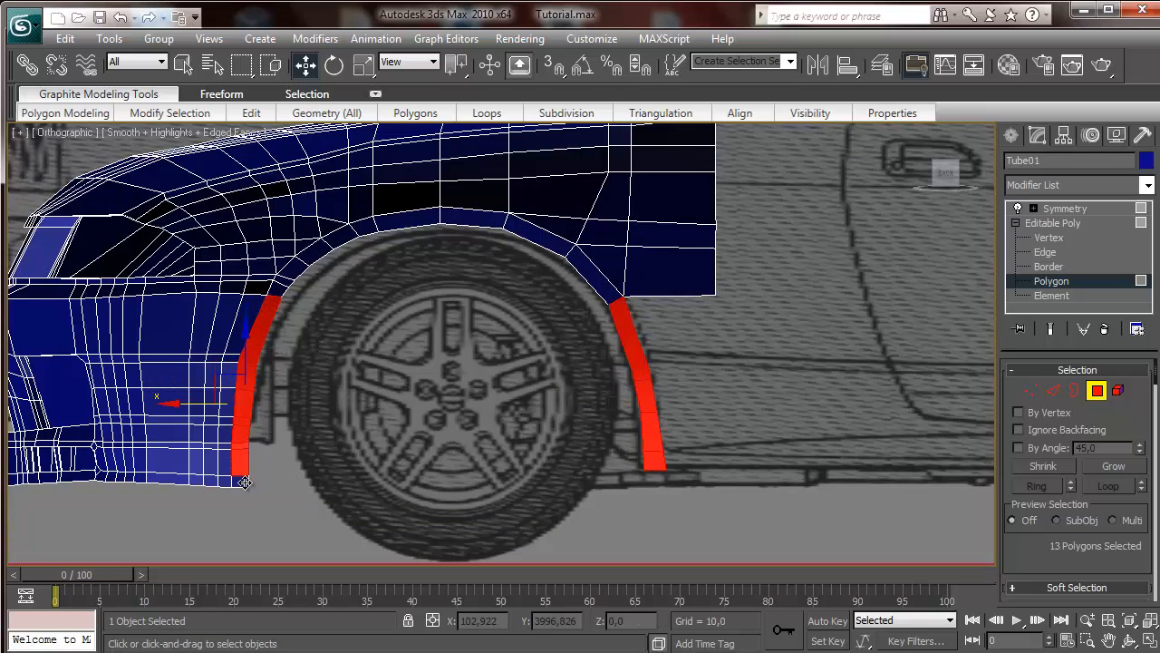
{"action": "left_click", "coordinate": [245, 480], "text": "ctrl"}
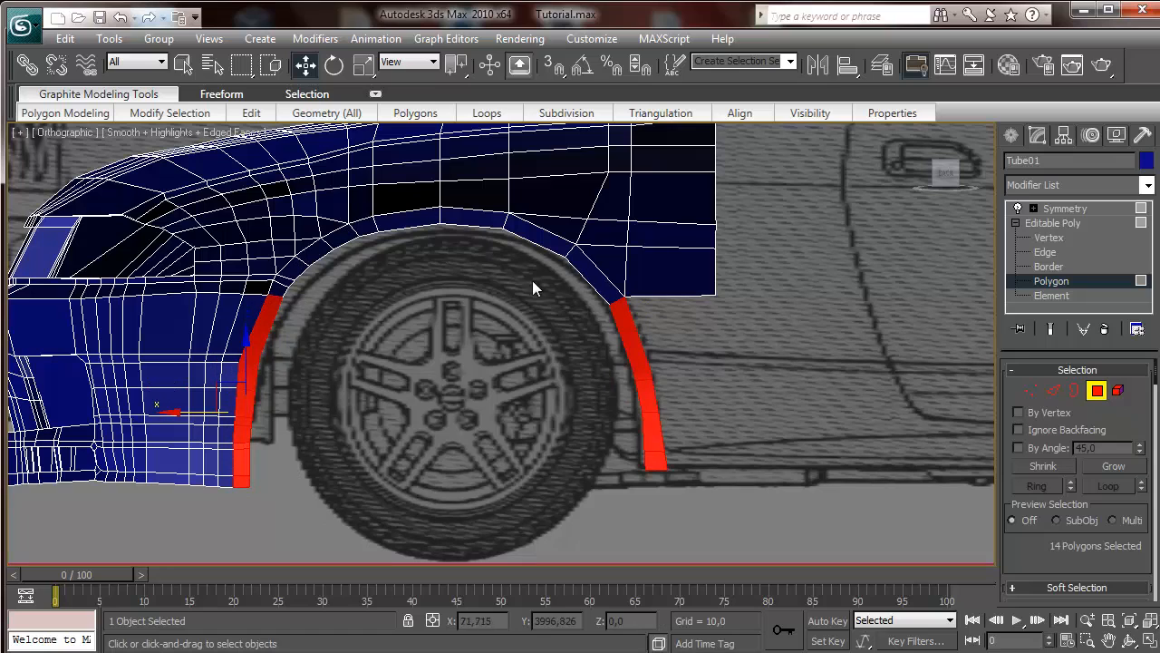
Delete the mirrored fender and hood polygons behind and above the rear wheel arch, keeping the arch strip
{"action": "middle_click_drag", "start_coordinate": [557, 340], "coordinate": [542, 446]}
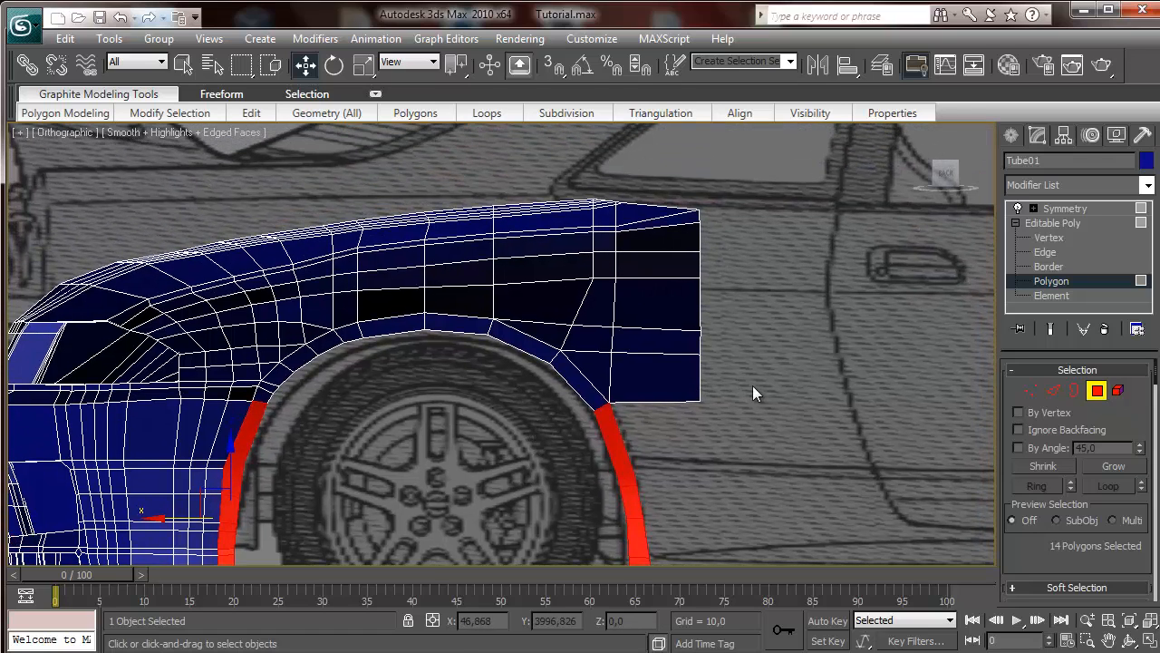
{"action": "left_click_drag", "start_coordinate": [640, 157], "coordinate": [596, 175]}
{"action": "key", "text": "Delete"}
{"action": "key", "text": "Delete"}
{"action": "left_click_drag", "start_coordinate": [562, 238], "coordinate": [544, 220]}
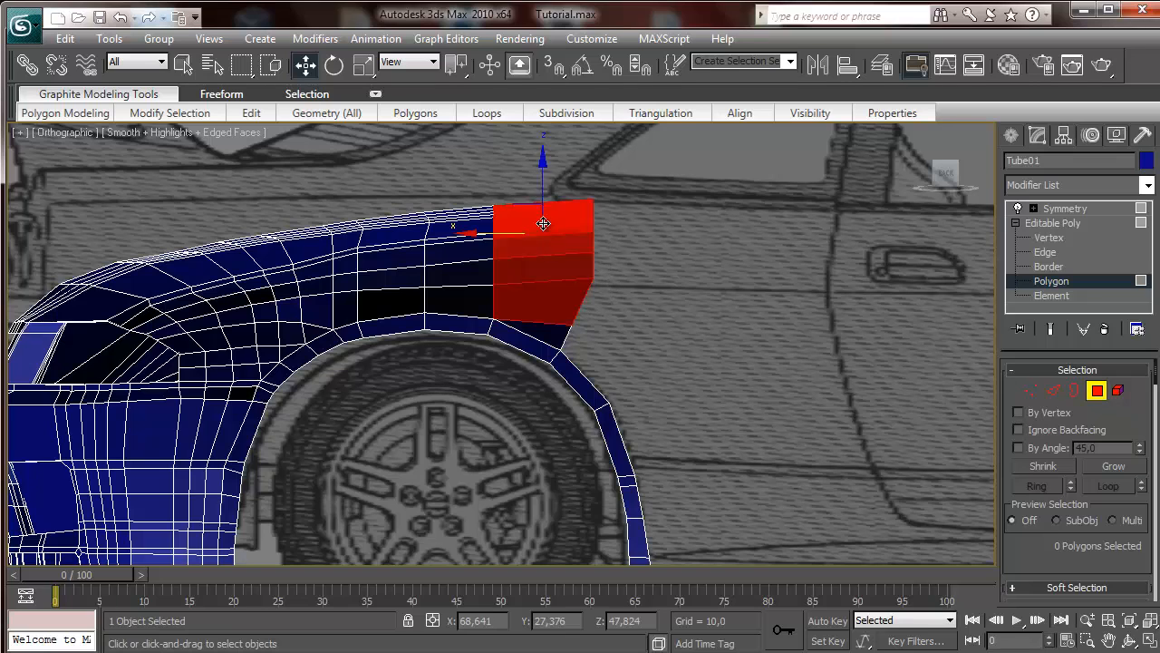
{"action": "key", "text": "Delete"}
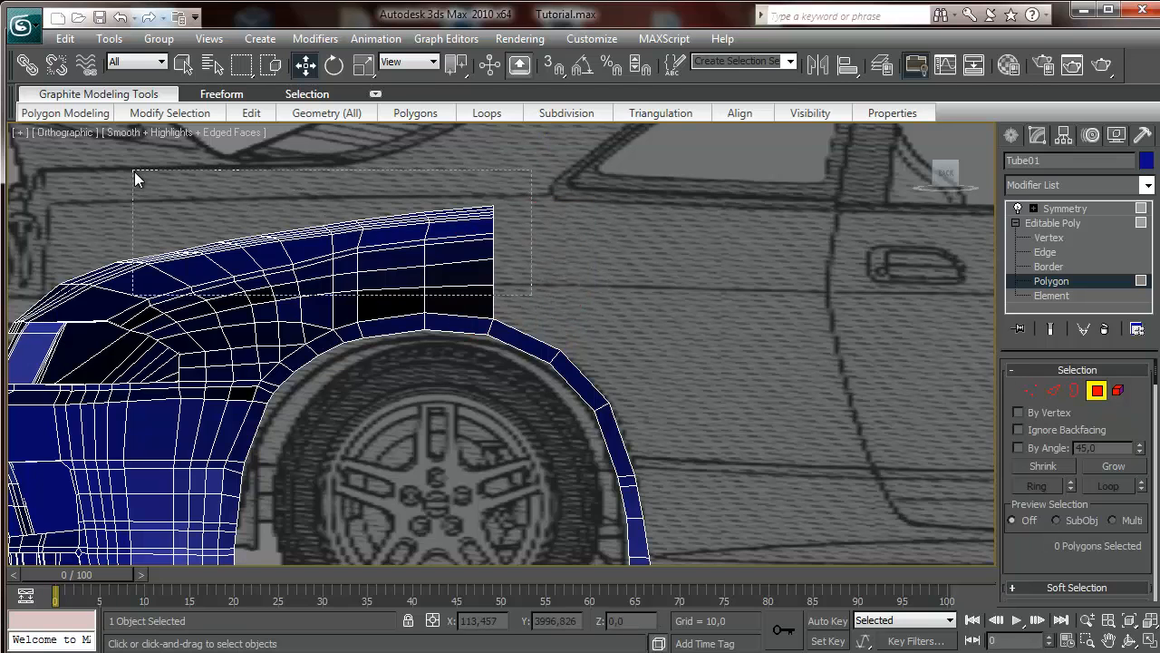
{"action": "left_click_drag", "start_coordinate": [135, 172], "coordinate": [133, 171]}
{"action": "key", "text": "Delete"}
Delete the mirrored bumper, headlight and remaining fender polygons on the tail side of the rear wheel arch
{"action": "middle_click_drag", "start_coordinate": [323, 222], "coordinate": [568, 154]}
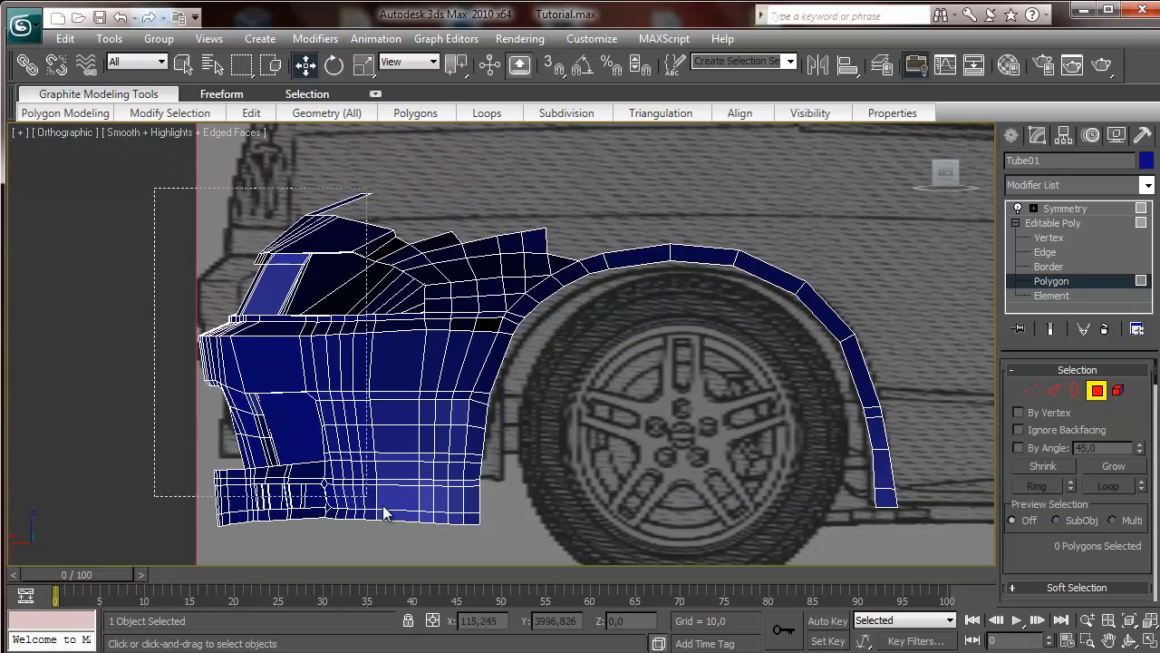
{"action": "left_click_drag", "start_coordinate": [385, 513], "coordinate": [452, 533]}
{"action": "key", "text": "Delete"}
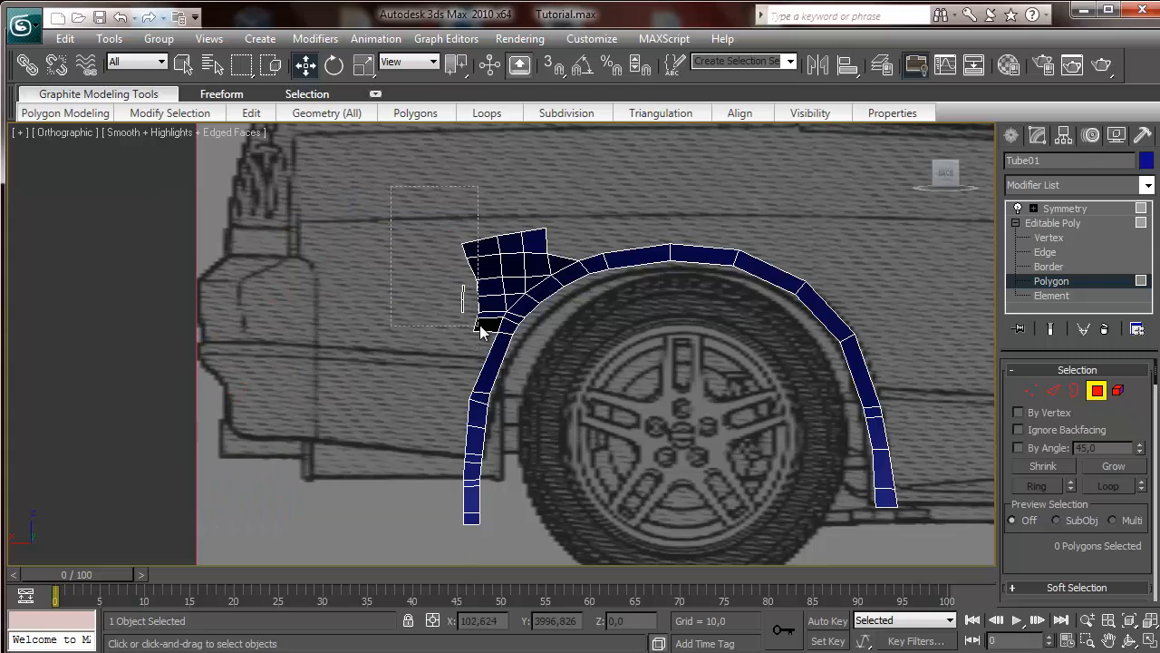
{"action": "left_click_drag", "start_coordinate": [481, 330], "coordinate": [480, 328]}
{"action": "key", "text": "Delete"}
{"action": "left_click_drag", "start_coordinate": [526, 257], "coordinate": [533, 265]}
{"action": "key", "text": "Delete"}
Delete the single leftover polygons along the arch's outer edge so only the thin wheel-arch strip remains
{"action": "left_click", "coordinate": [557, 265]}
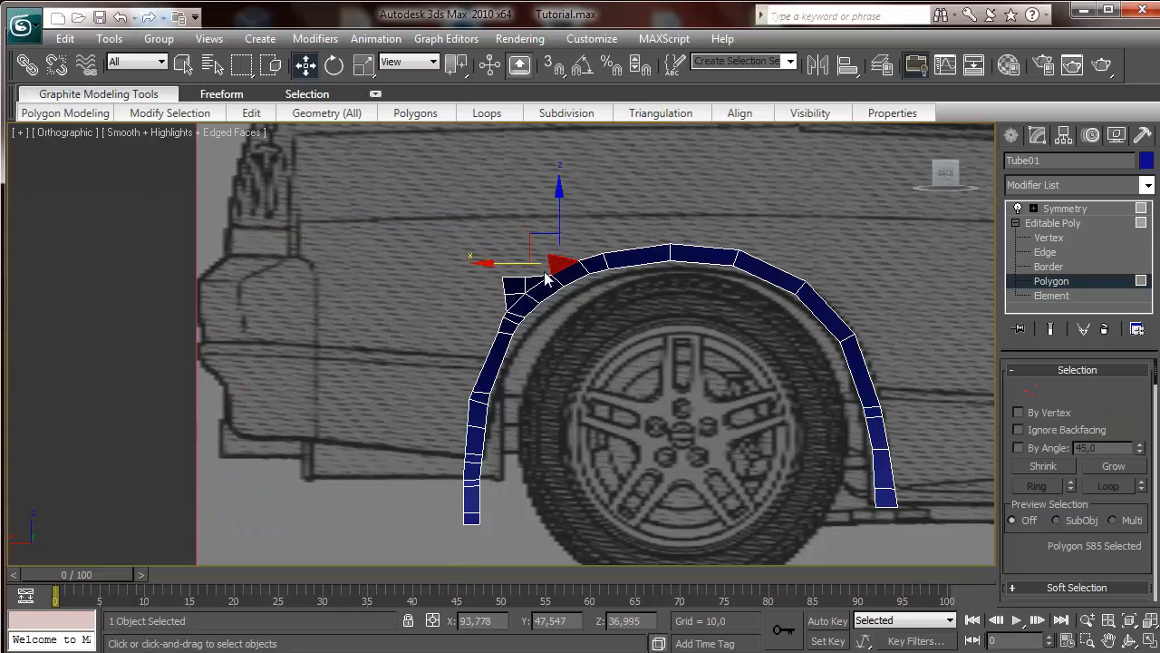
{"action": "key", "text": "Delete"}
{"action": "left_click", "coordinate": [518, 285]}
{"action": "key", "text": "Delete"}
{"action": "left_click", "coordinate": [530, 283]}
{"action": "key", "text": "Delete"}
{"action": "left_click", "coordinate": [511, 300]}
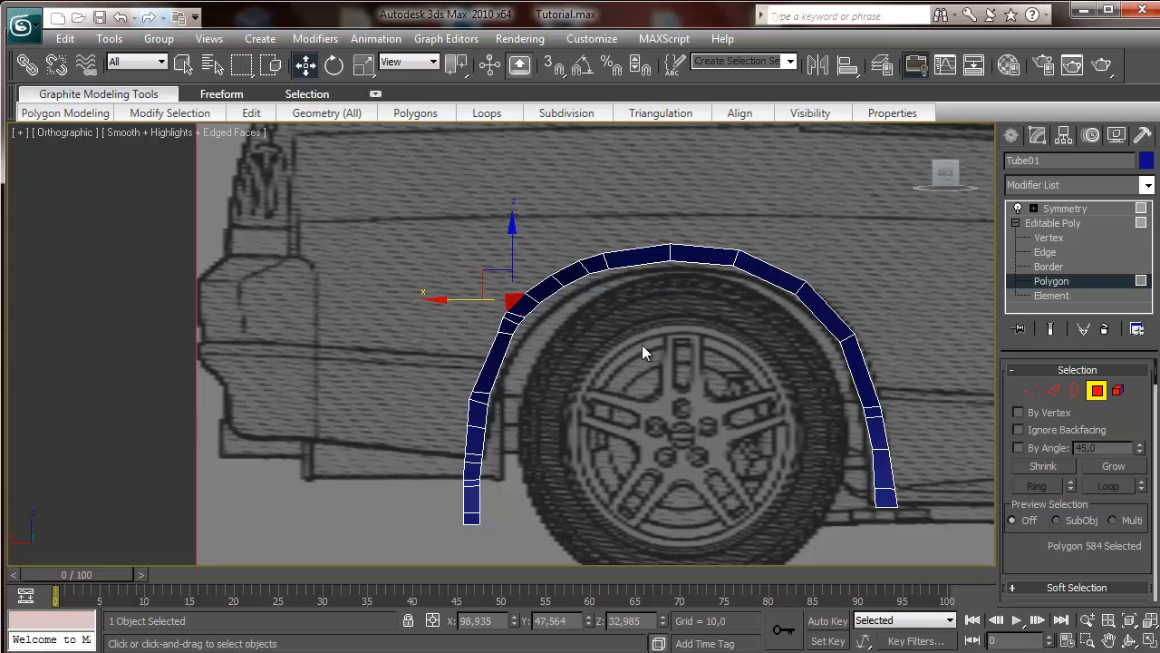
{"action": "key", "text": "Delete"}
Switch to vertex editing and adjust the bottom vertices of the arch strip's door-side leg to the blueprint's sill
{"action": "middle_click_drag", "start_coordinate": [687, 370], "coordinate": [343, 281]}
{"action": "left_click", "coordinate": [1048, 238]}
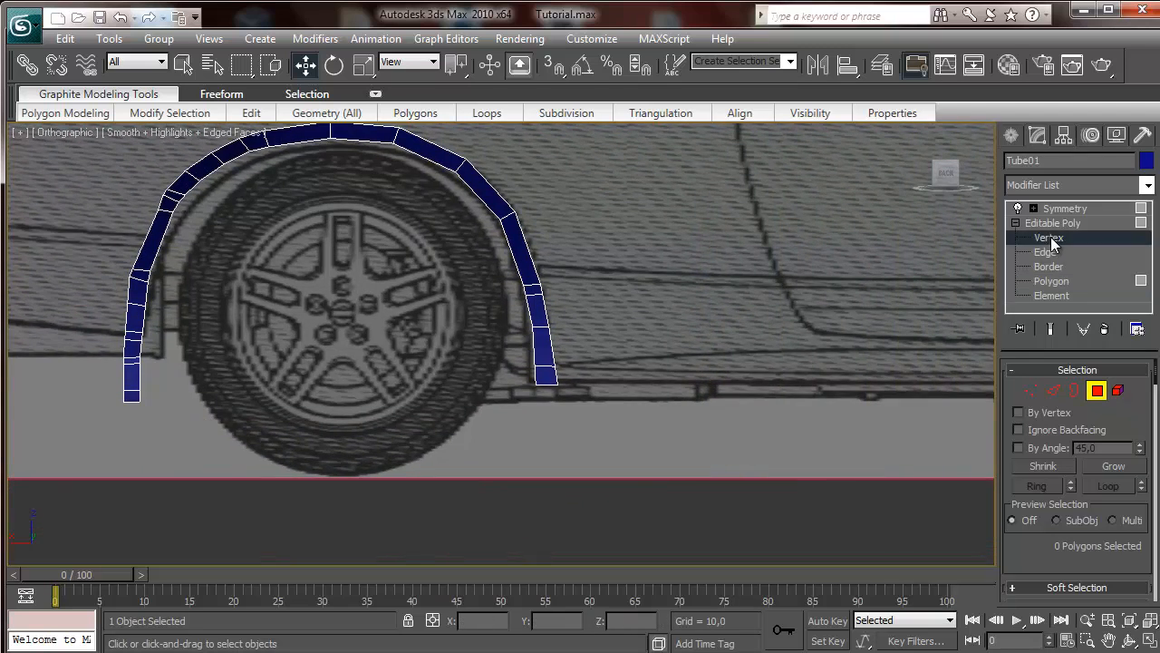
{"action": "scroll", "coordinate": [604, 291], "scroll_direction": "up", "scroll_amount": 2}
{"action": "middle_click_drag", "start_coordinate": [604, 291], "coordinate": [566, 265]}
{"action": "scroll", "coordinate": [562, 344], "scroll_direction": "down", "scroll_amount": 5}
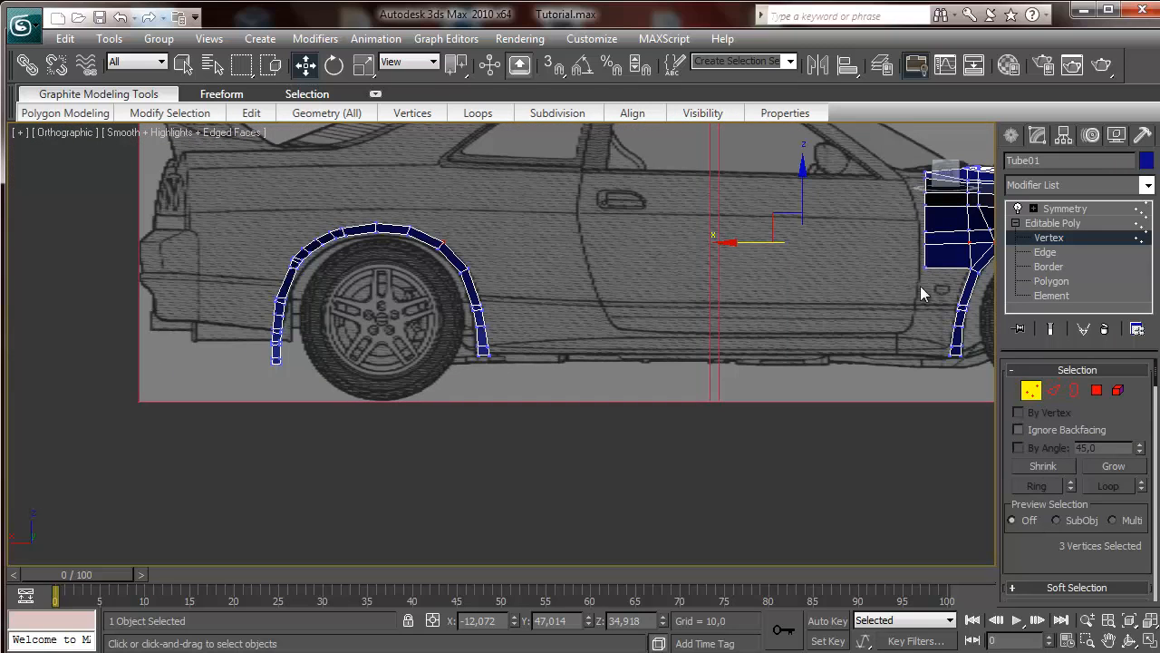
{"action": "middle_click_drag", "start_coordinate": [539, 283], "coordinate": [649, 279]}
{"action": "scroll", "coordinate": [666, 291], "scroll_direction": "up", "scroll_amount": 5}
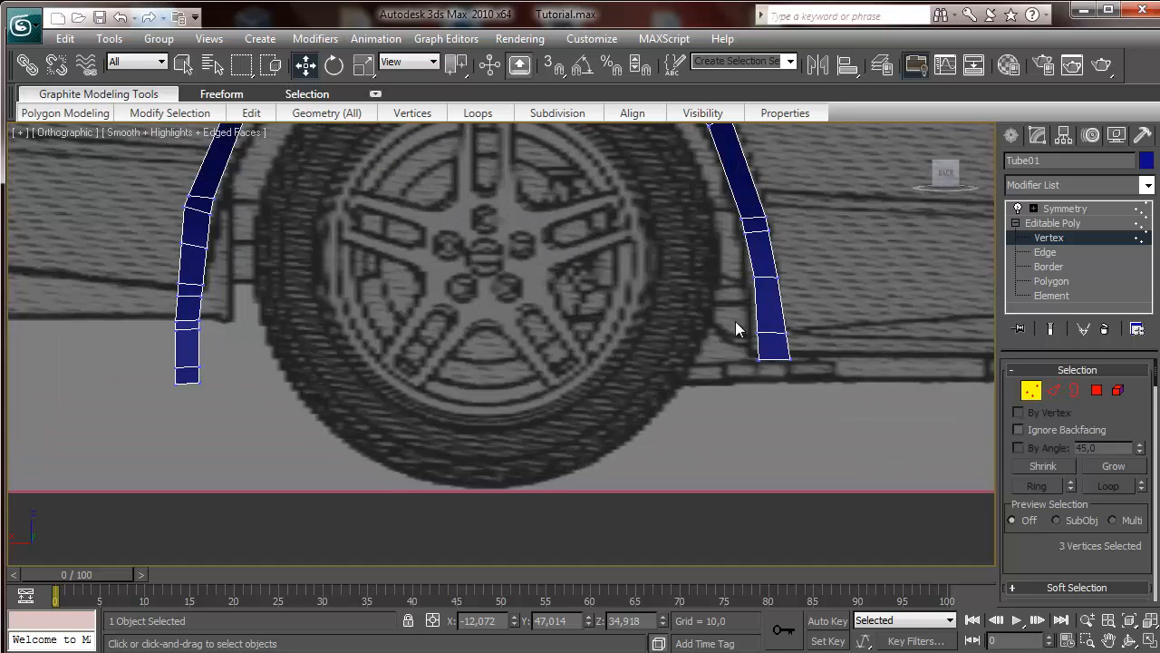
{"action": "middle_click_drag", "start_coordinate": [778, 312], "coordinate": [517, 362]}
{"action": "left_click_drag", "start_coordinate": [459, 411], "coordinate": [455, 383]}
Reposition the vertex rows along the arch strip's door-side leg to follow the blueprint's wheel-arch outline
{"action": "scroll", "coordinate": [382, 363], "scroll_direction": "down", "scroll_amount": 2}
{"action": "middle_click_drag", "start_coordinate": [632, 359], "coordinate": [704, 355]}
{"action": "scroll", "coordinate": [526, 339], "scroll_direction": "down", "scroll_amount": 3}
{"action": "scroll", "coordinate": [383, 245], "scroll_direction": "up", "scroll_amount": 5}
{"action": "left_click_drag", "start_coordinate": [506, 341], "coordinate": [401, 327]}
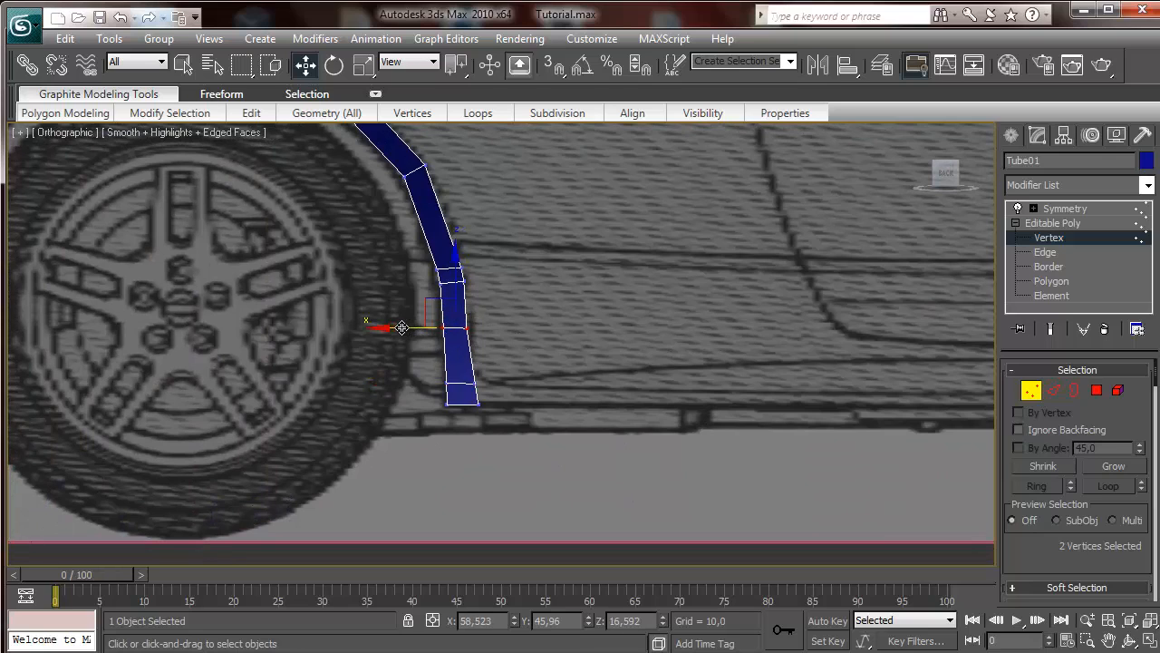
{"action": "left_click_drag", "start_coordinate": [504, 390], "coordinate": [444, 204]}
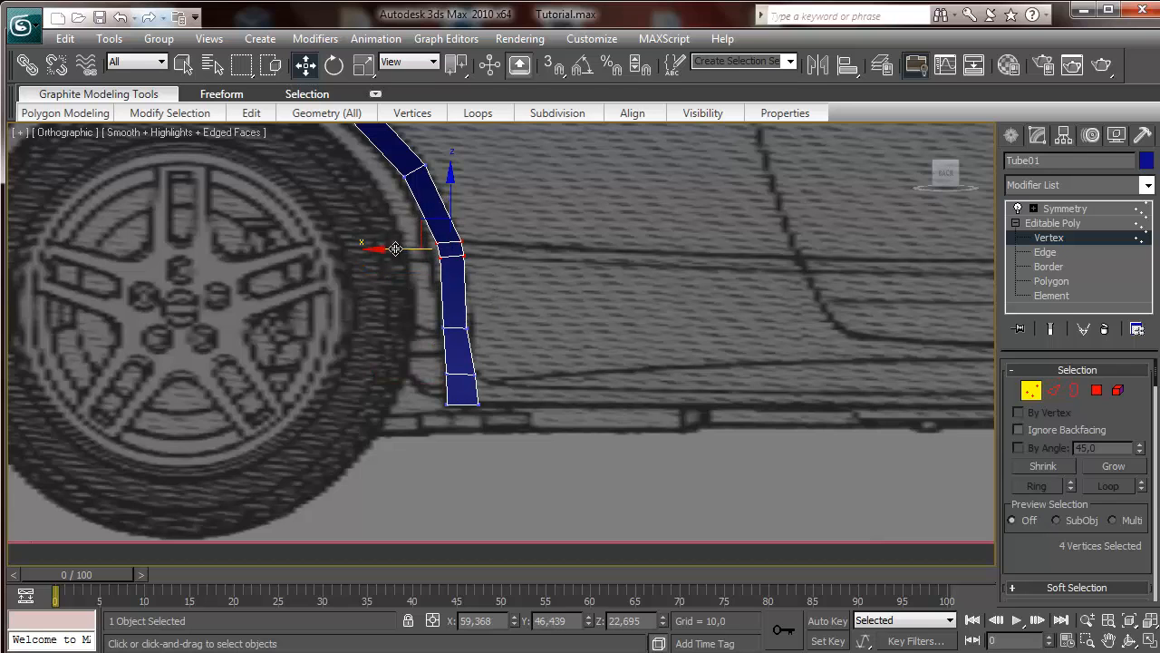
{"action": "left_click_drag", "start_coordinate": [416, 248], "coordinate": [411, 248]}
Make the mesh see-through and lower the vertex pairs at the top of the rear arch onto the blueprint outline
{"action": "middle_click_drag", "start_coordinate": [406, 232], "coordinate": [423, 362]}
{"action": "middle_click_drag", "start_coordinate": [368, 245], "coordinate": [618, 319]}
{"action": "key", "text": "alt+x"}
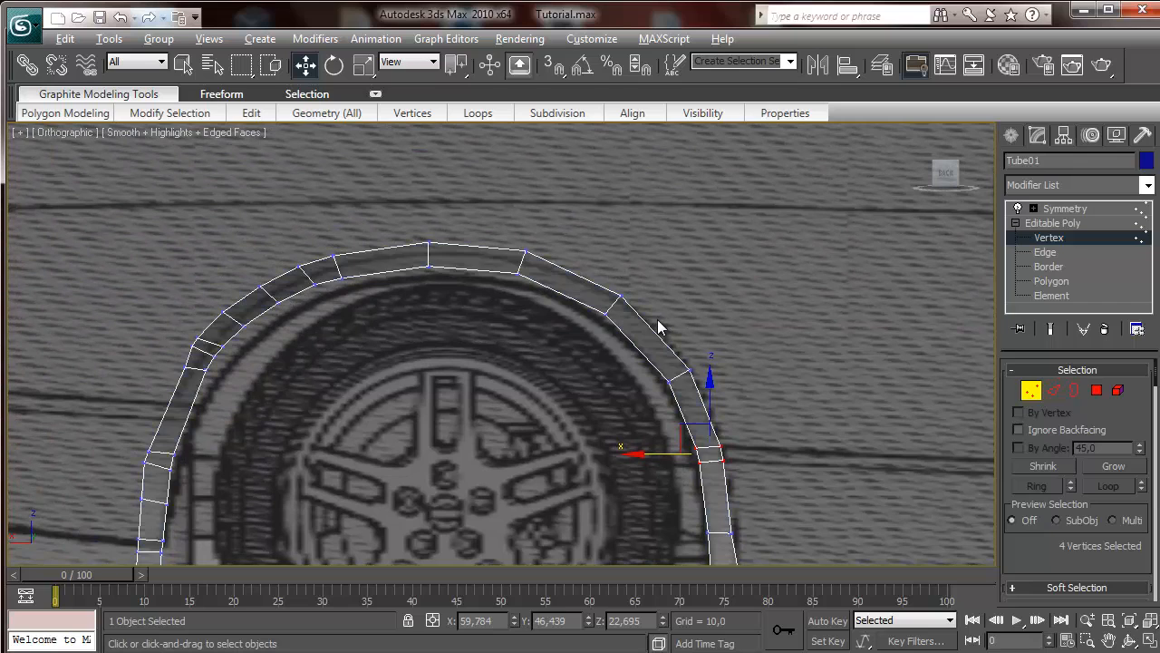
{"action": "left_click_drag", "start_coordinate": [658, 353], "coordinate": [513, 251]}
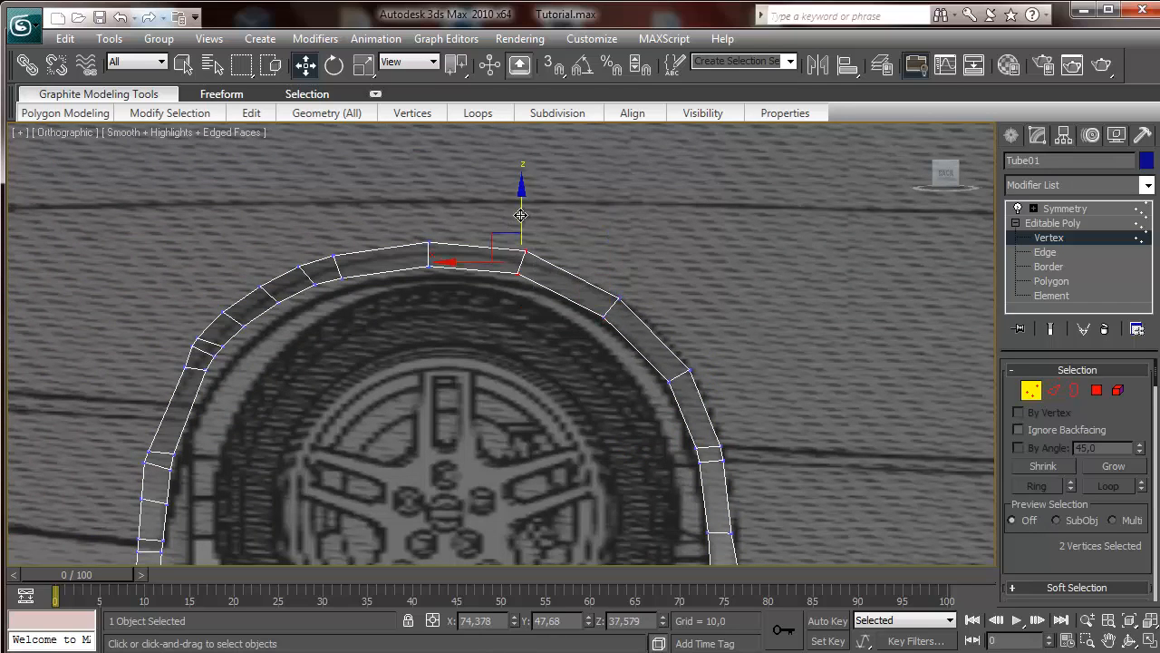
{"action": "left_click_drag", "start_coordinate": [517, 207], "coordinate": [517, 217]}
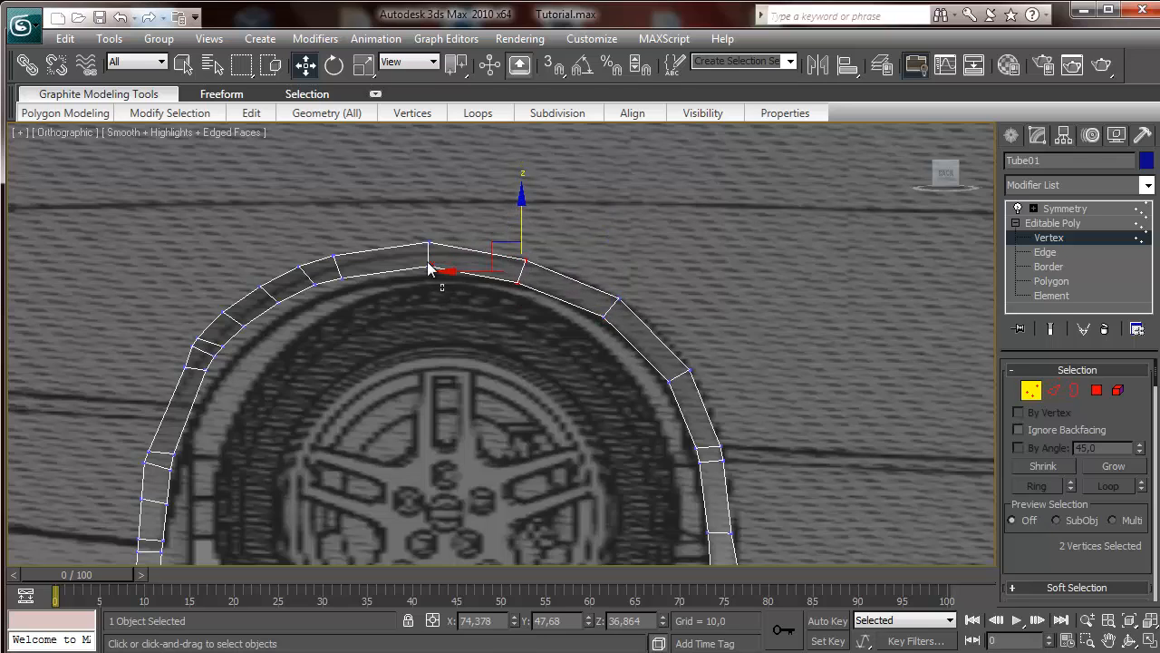
{"action": "left_click_drag", "start_coordinate": [430, 271], "coordinate": [420, 195]}
{"action": "left_click_drag", "start_coordinate": [429, 199], "coordinate": [430, 206]}
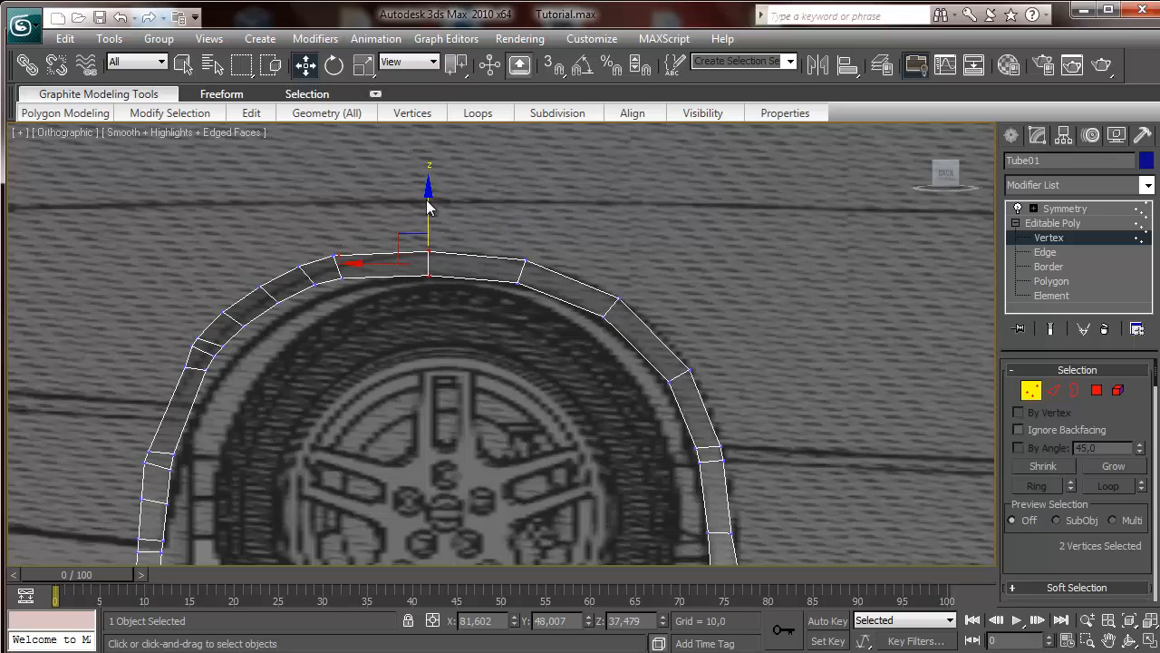
Delete the lowest vertex rows of the arch strip's bumper-side leg so it ends at the blueprint's bumper edge
{"action": "middle_click_drag", "start_coordinate": [329, 348], "coordinate": [597, 182]}
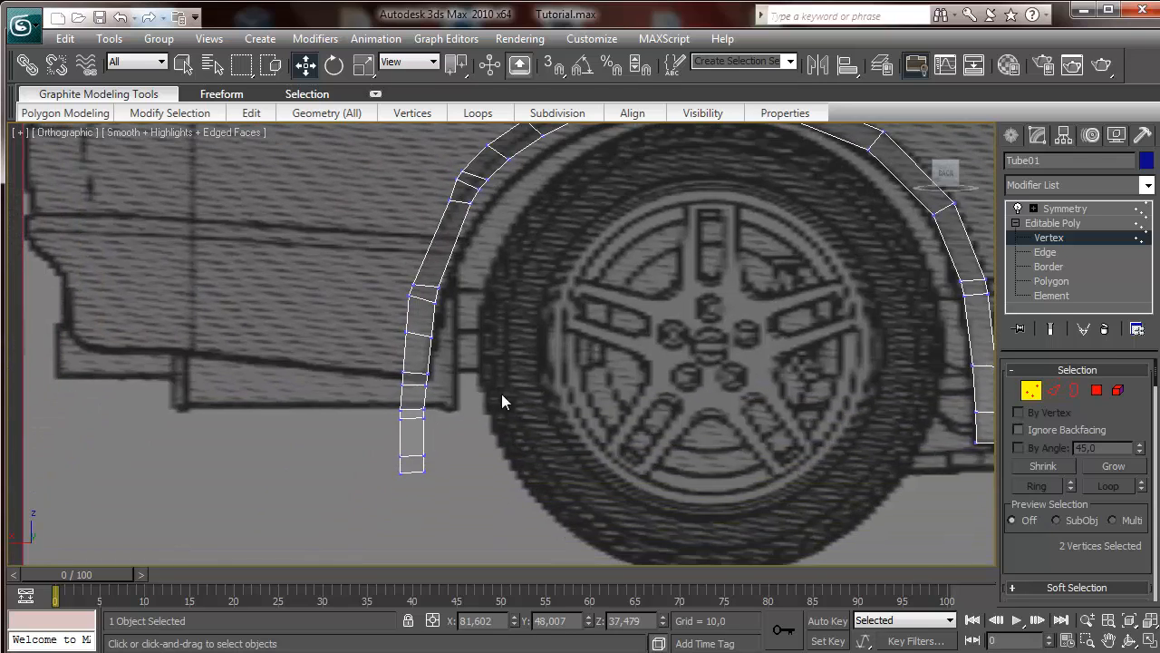
{"action": "left_click_drag", "start_coordinate": [340, 415], "coordinate": [340, 415]}
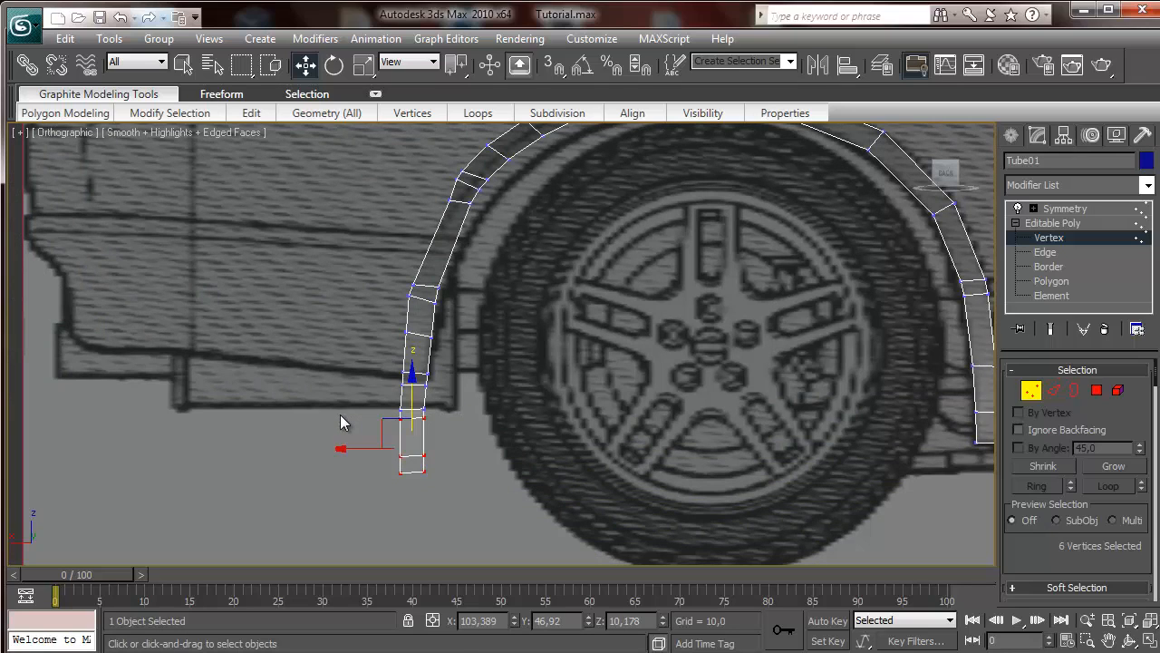
{"action": "key", "text": "Delete"}
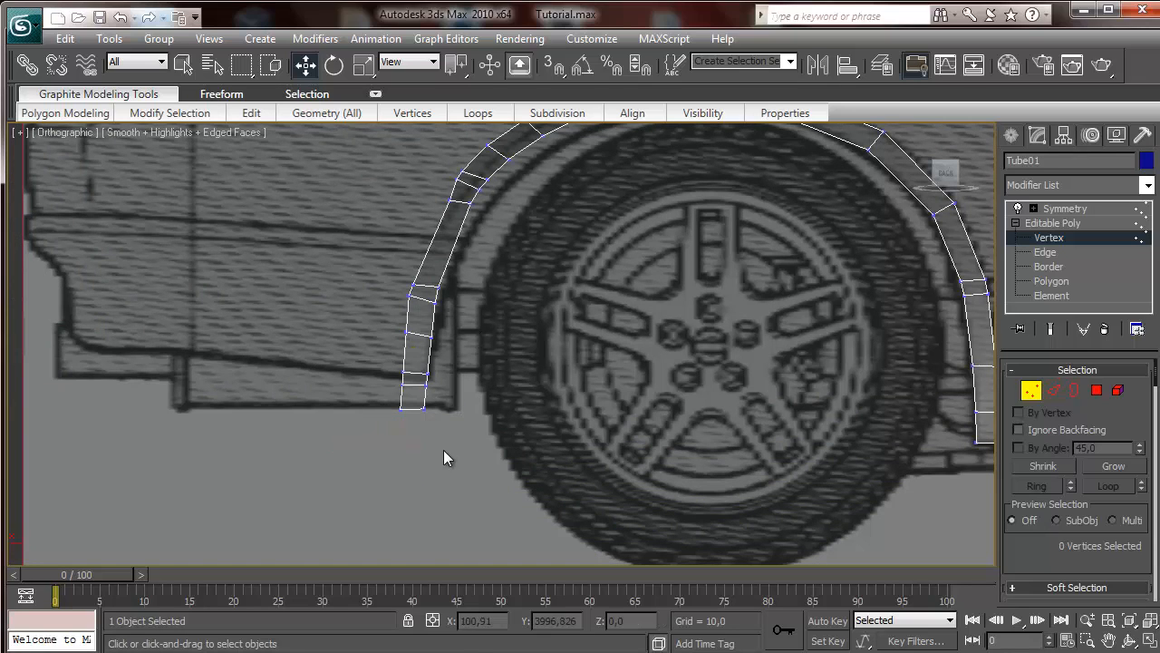
{"action": "left_click_drag", "start_coordinate": [352, 370], "coordinate": [349, 381]}
{"action": "key", "text": "Delete"}
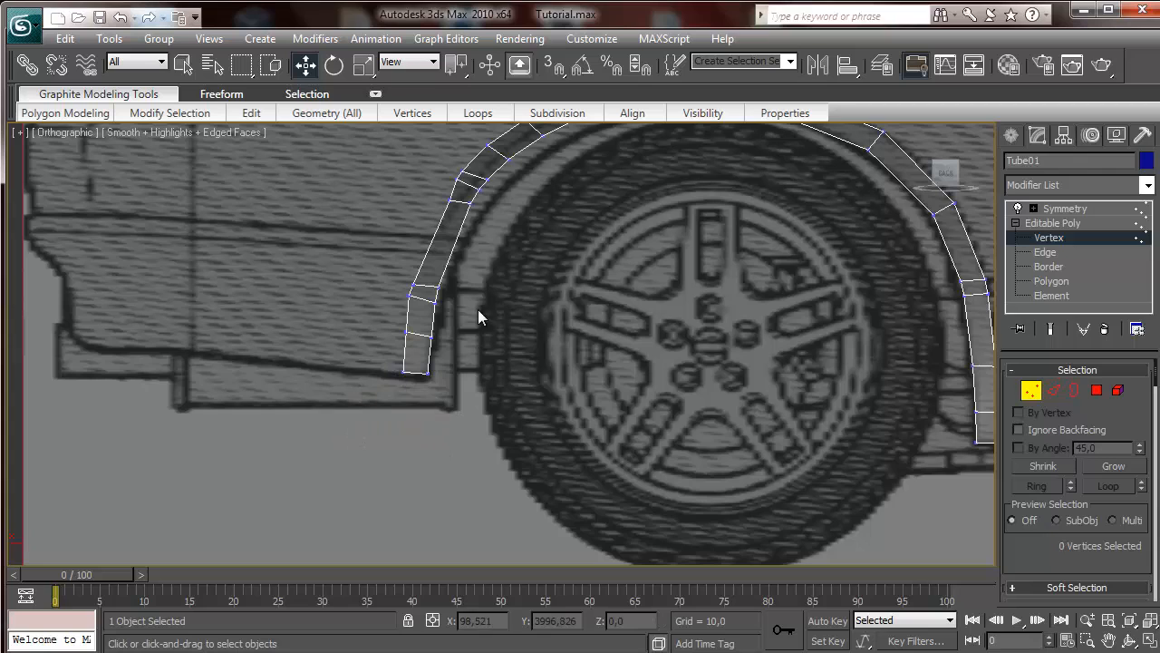
Remove the upper of the two closely spaced vertex pairs midway down the arch strip's bumper-side leg
{"action": "middle_click_drag", "start_coordinate": [488, 318], "coordinate": [545, 400]}
{"action": "left_click_drag", "start_coordinate": [506, 374], "coordinate": [467, 355]}
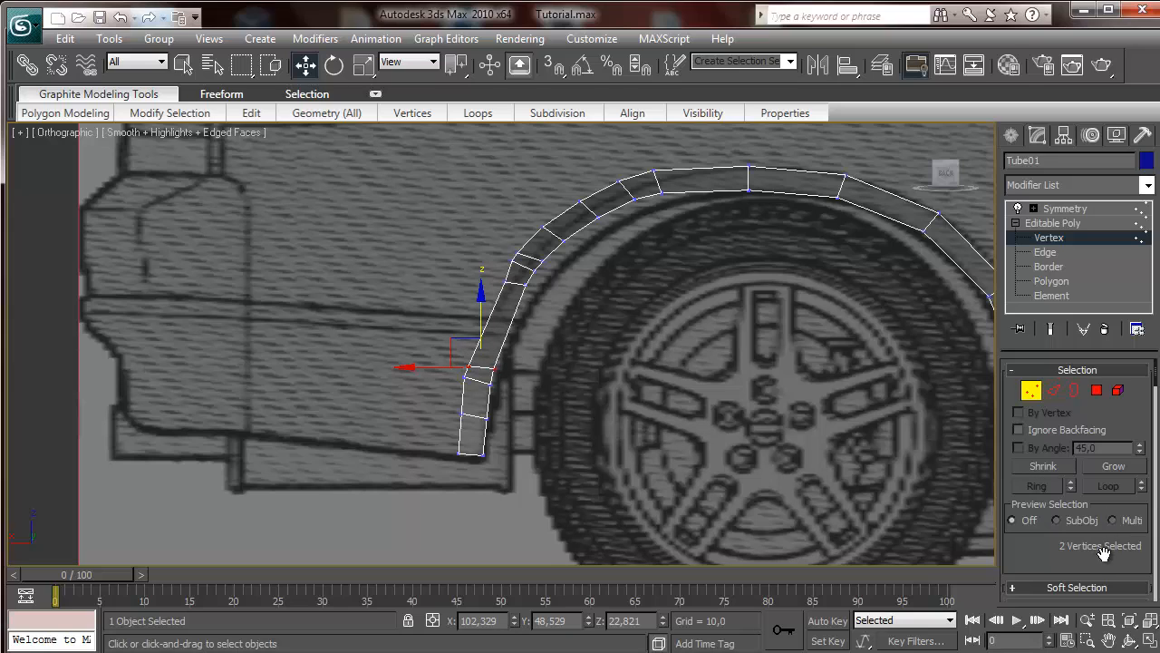
{"action": "scroll", "coordinate": [1075, 489], "scroll_direction": "down", "scroll_amount": 5}
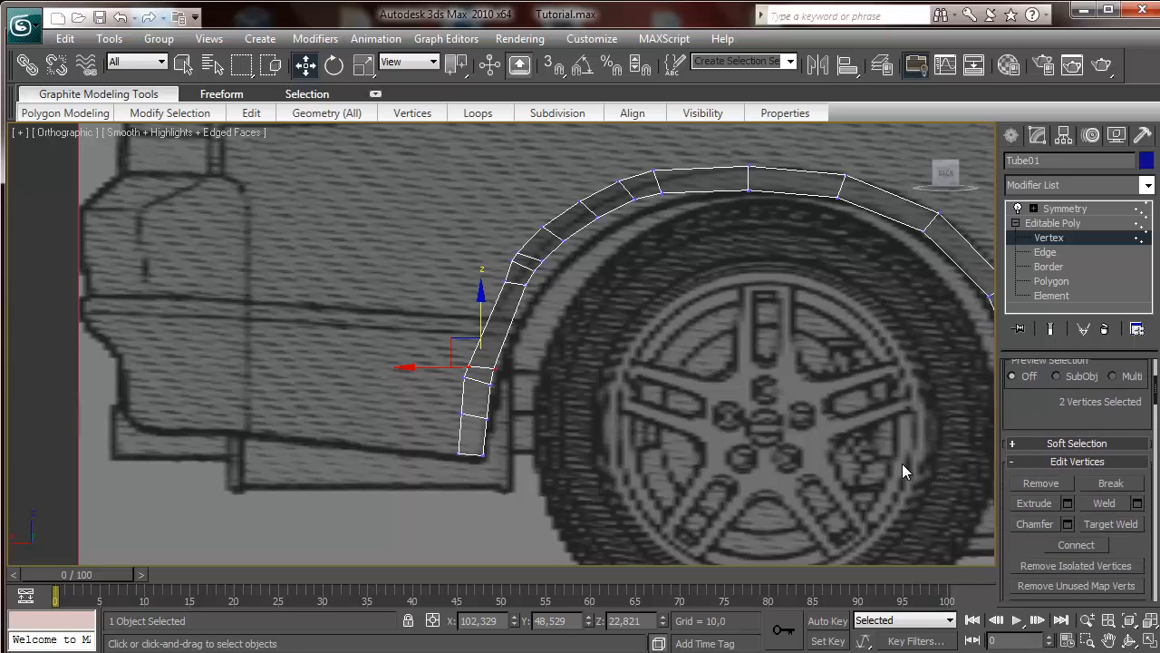
{"action": "key", "text": "BackSpace"}
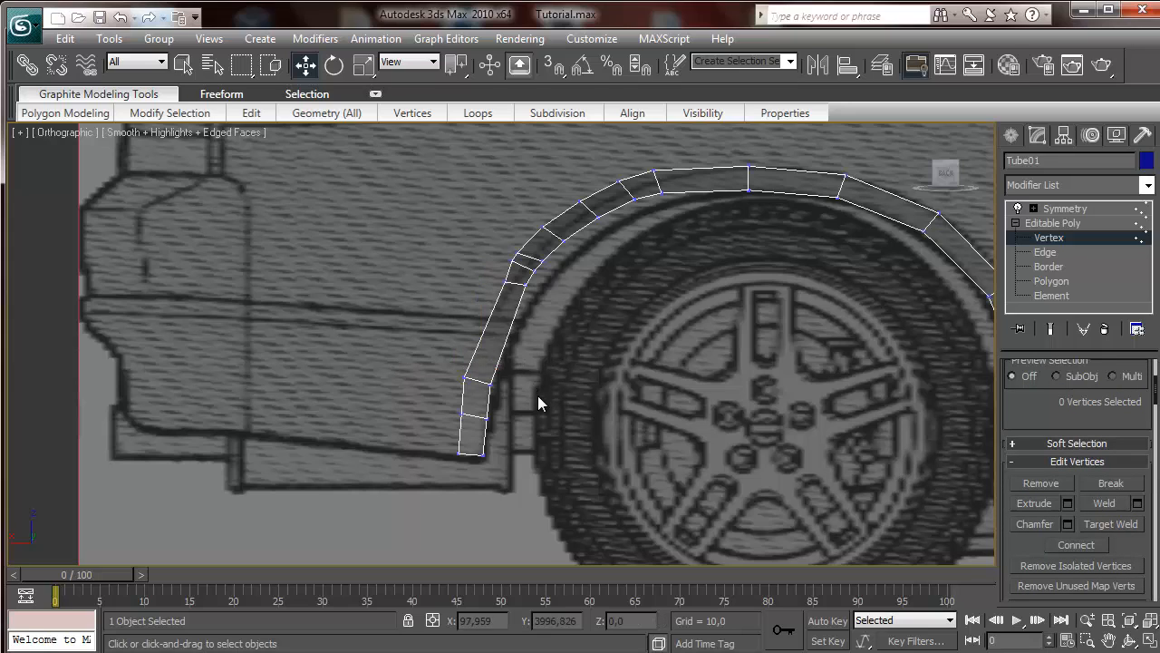
Raise the two lower vertex pairs of the arch strip's bumper-side leg along the blueprint outline and level the upper pair's outer vertex
{"action": "left_click_drag", "start_coordinate": [530, 396], "coordinate": [465, 310]}
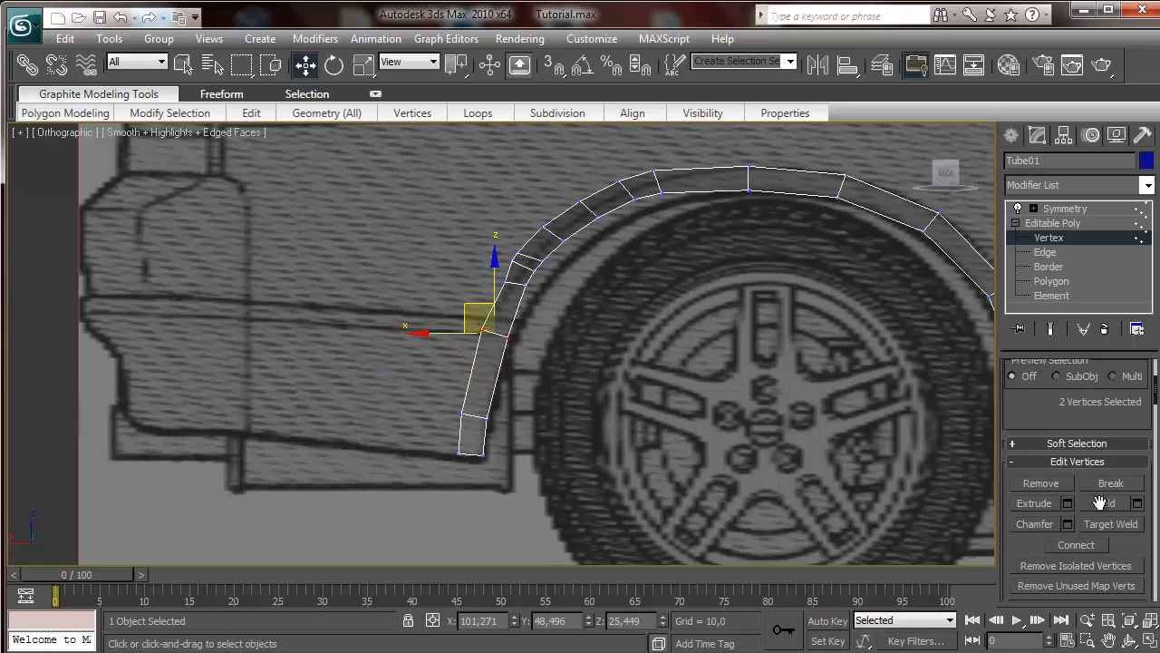
{"action": "left_click", "coordinate": [482, 332]}
{"action": "left_click_drag", "start_coordinate": [479, 279], "coordinate": [481, 281]}
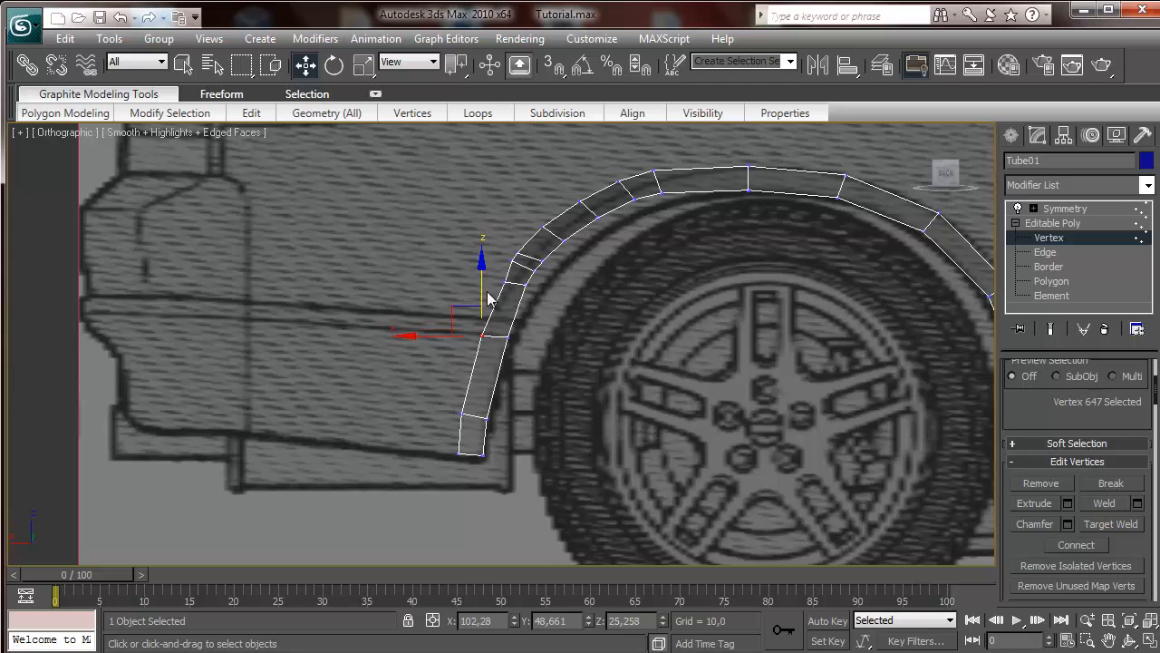
{"action": "left_click_drag", "start_coordinate": [502, 408], "coordinate": [445, 339]}
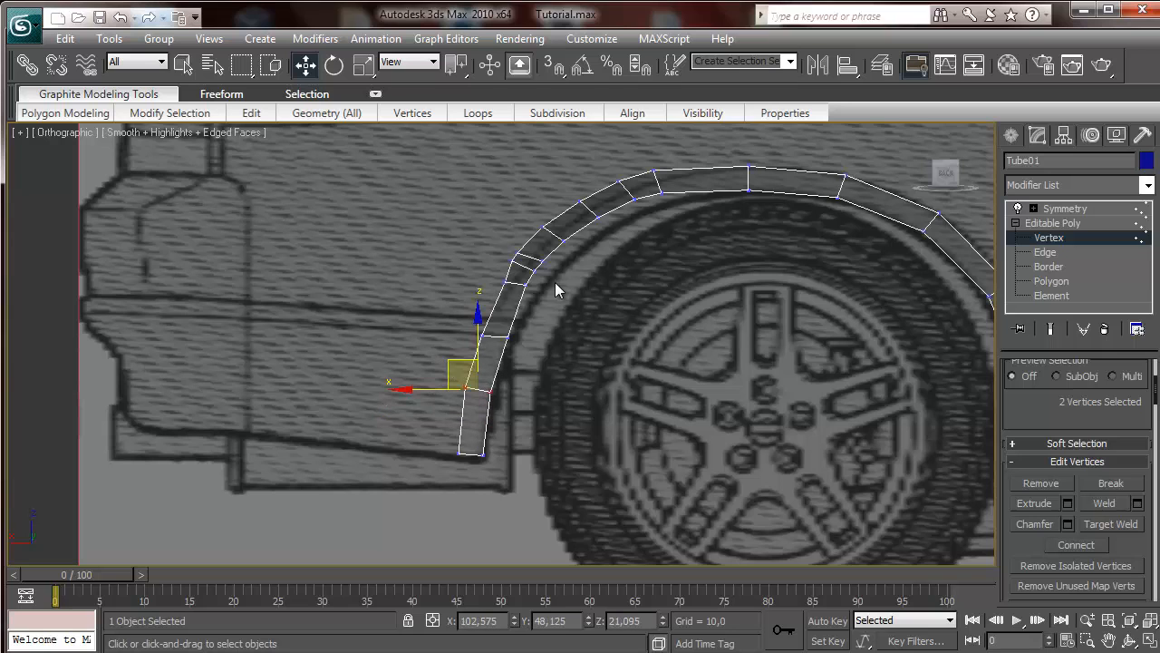
Remove the surplus closely spaced vertex pairs along the upper bumper-side curve of the arch strip
{"action": "scroll", "coordinate": [626, 292], "scroll_direction": "up", "scroll_amount": 5}
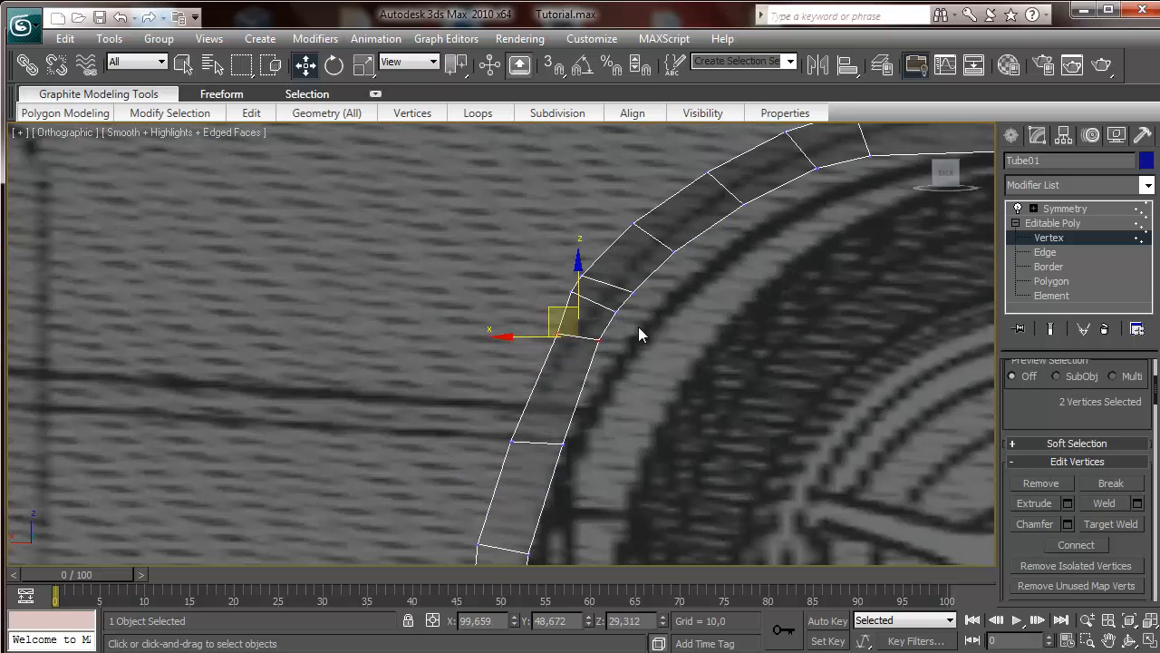
{"action": "left_click_drag", "start_coordinate": [564, 266], "coordinate": [564, 263]}
{"action": "key", "text": "BackSpace"}
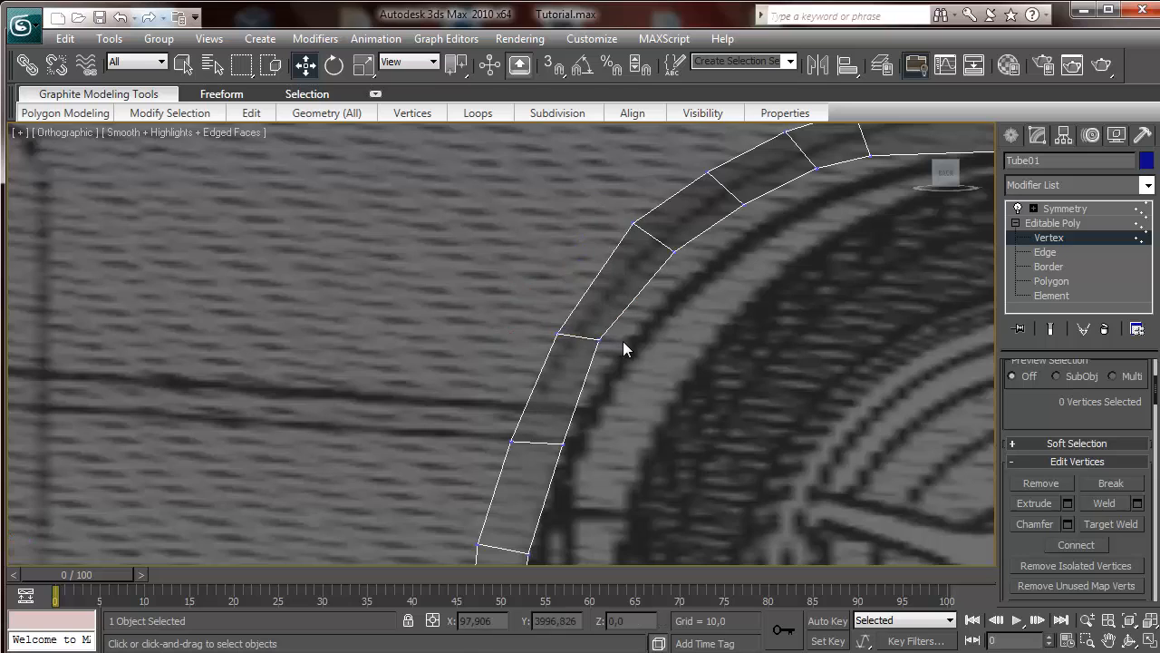
{"action": "middle_click_drag", "start_coordinate": [703, 327], "coordinate": [540, 328]}
{"action": "scroll", "coordinate": [539, 326], "scroll_direction": "down", "scroll_amount": 3}
{"action": "left_click_drag", "start_coordinate": [564, 295], "coordinate": [506, 240]}
{"action": "key", "text": "BackSpace"}
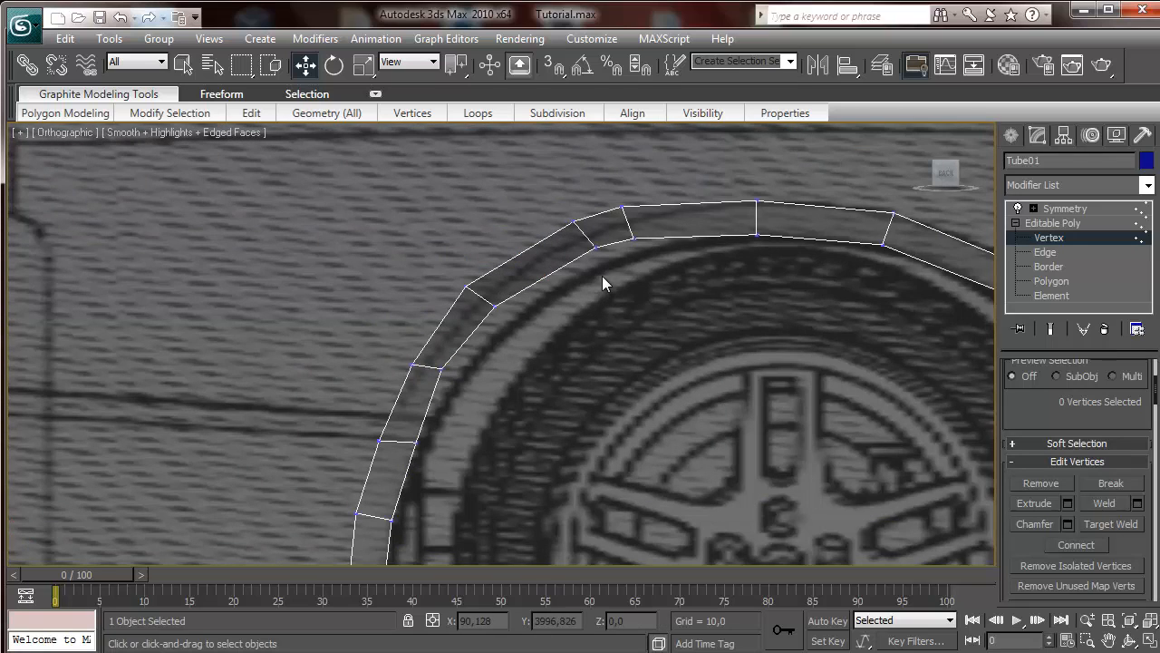
{"action": "left_click_drag", "start_coordinate": [554, 223], "coordinate": [606, 255]}
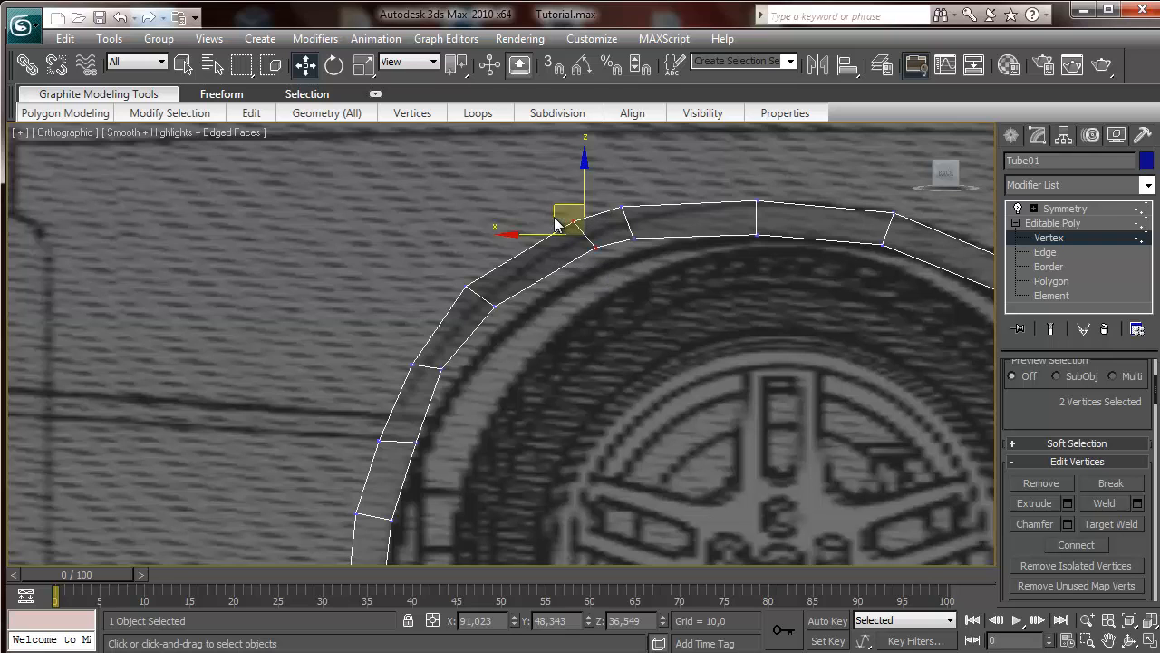
{"action": "key", "text": "BackSpace"}
{"action": "scroll", "coordinate": [661, 377], "scroll_direction": "down", "scroll_amount": 4}
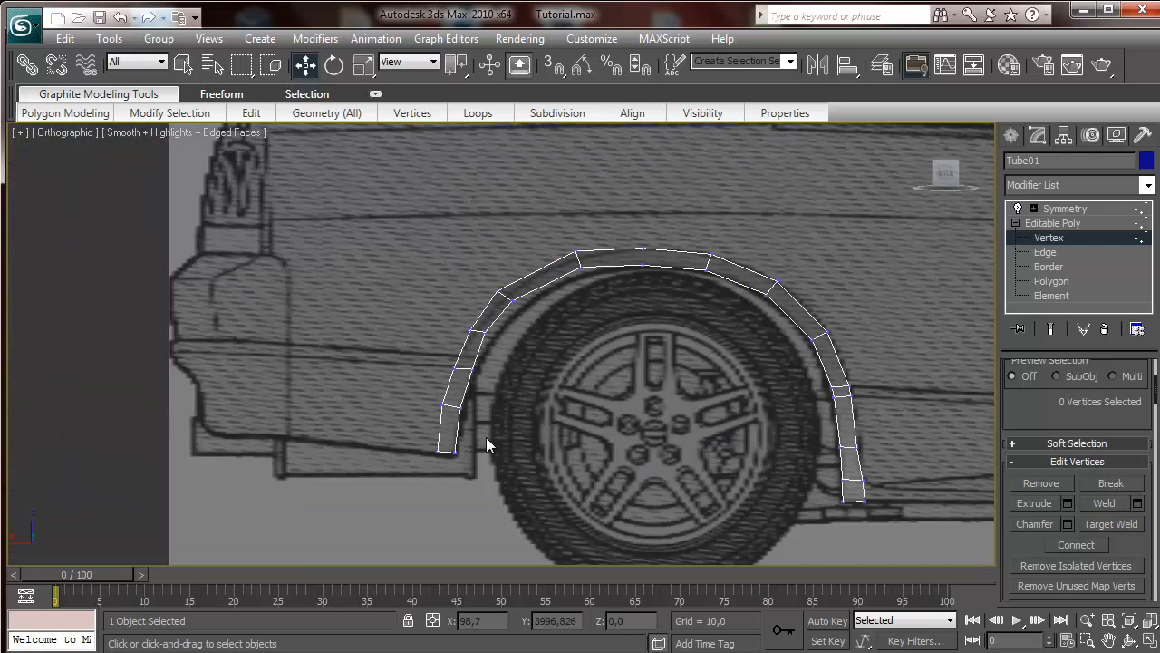
Align the two vertex pairs on the arch strip's bumper-side leg with the blueprint's body crease lines
{"action": "scroll", "coordinate": [486, 437], "scroll_direction": "up", "scroll_amount": 6}
{"action": "left_click_drag", "start_coordinate": [476, 348], "coordinate": [343, 412]}
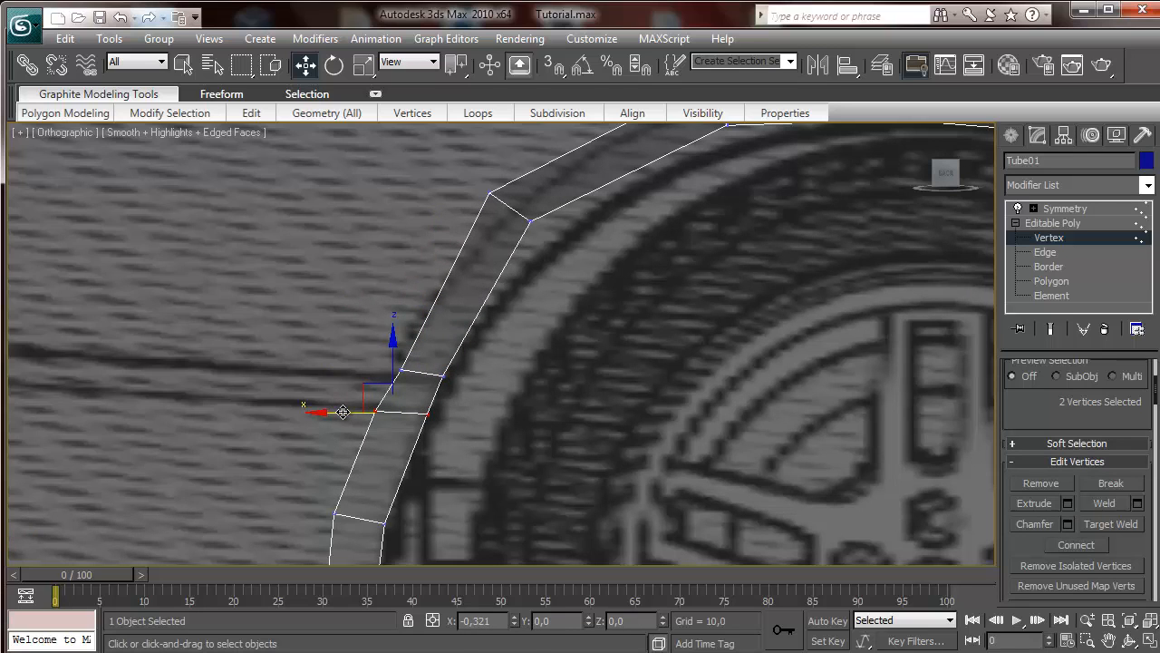
{"action": "left_click", "coordinate": [399, 368]}
{"action": "left_click_drag", "start_coordinate": [363, 370], "coordinate": [355, 369]}
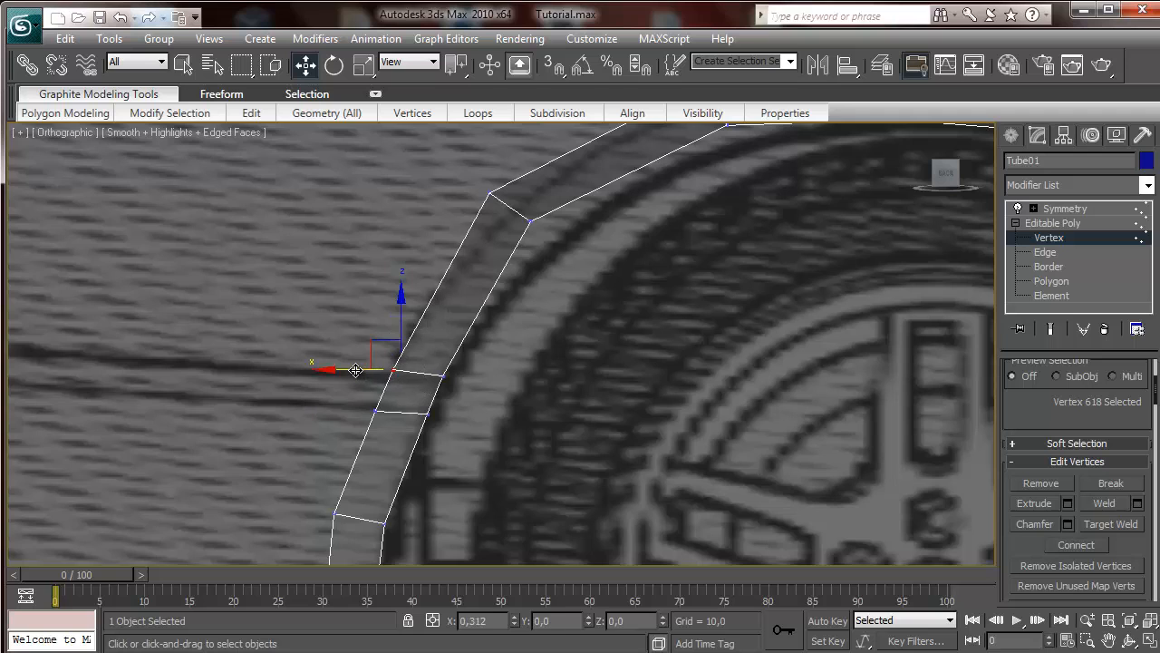
Reposition the two vertex pairs between the crease lines and the arch's peak to round out the curve along the blueprint
{"action": "middle_click_drag", "start_coordinate": [529, 331], "coordinate": [474, 414]}
{"action": "scroll", "coordinate": [524, 340], "scroll_direction": "down", "scroll_amount": 2}
{"action": "left_click_drag", "start_coordinate": [524, 340], "coordinate": [476, 300]}
{"action": "middle_click_drag", "start_coordinate": [647, 327], "coordinate": [546, 330]}
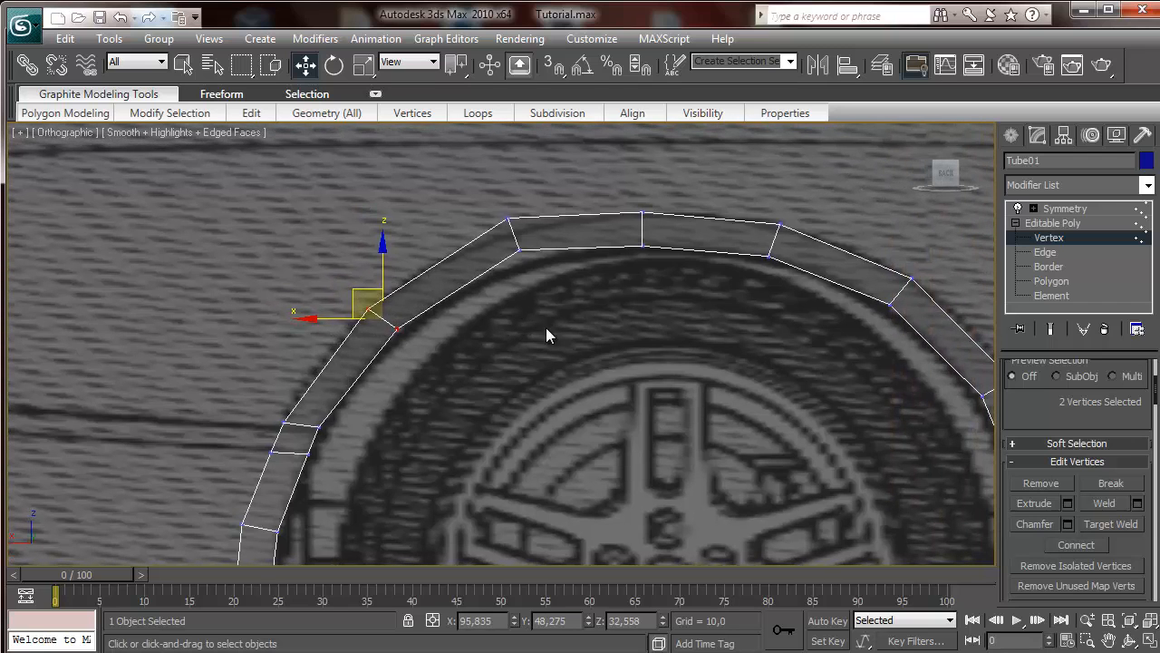
{"action": "left_click_drag", "start_coordinate": [467, 196], "coordinate": [518, 185]}
Select all vertices of the rear arch strip and scale them flat along the Y axis in the top view
{"action": "scroll", "coordinate": [691, 332], "scroll_direction": "down", "scroll_amount": 5}
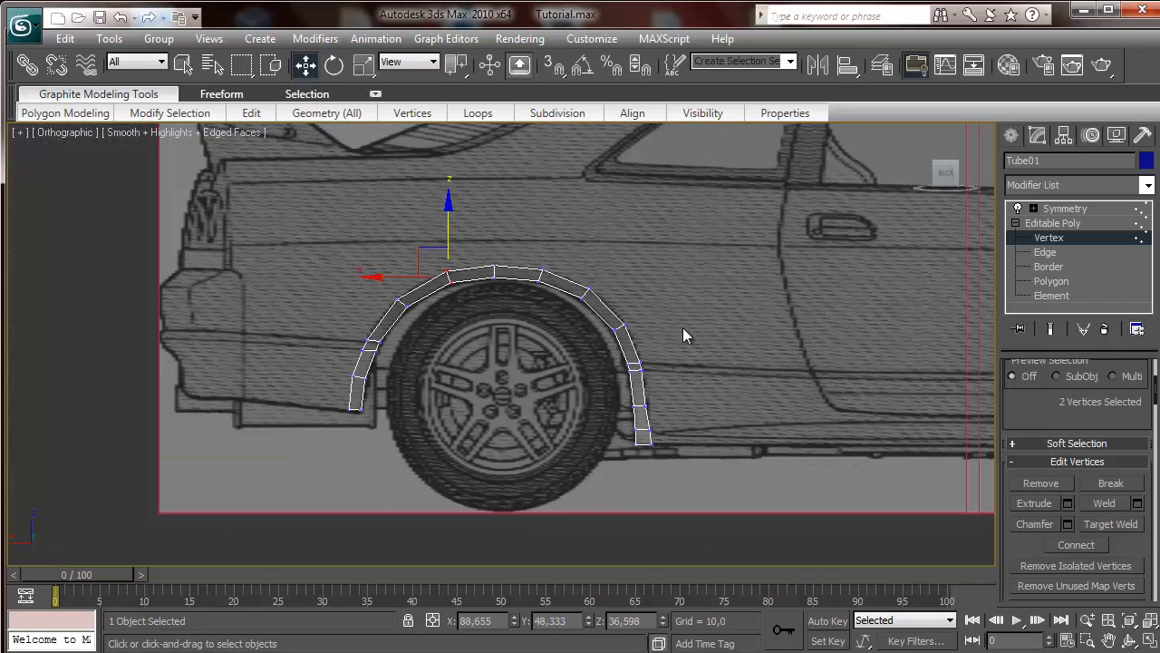
{"action": "middle_click_drag", "start_coordinate": [729, 346], "coordinate": [796, 306]}
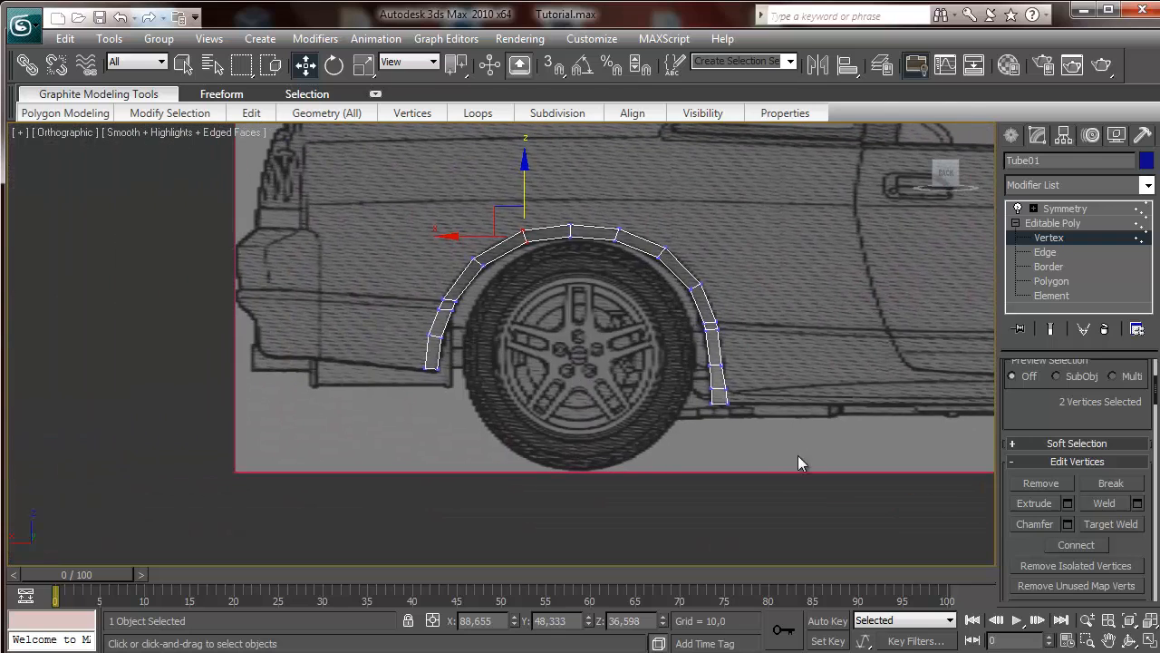
{"action": "left_click_drag", "start_coordinate": [318, 168], "coordinate": [318, 168]}
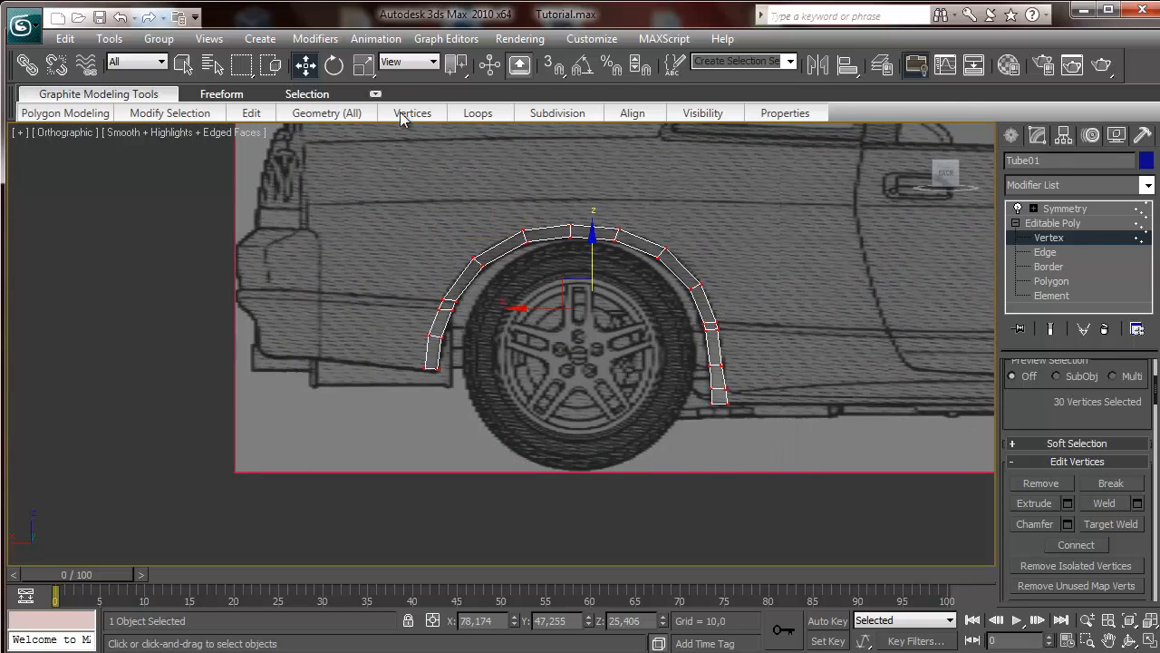
{"action": "left_click", "coordinate": [364, 65]}
{"action": "left_click", "coordinate": [944, 157]}
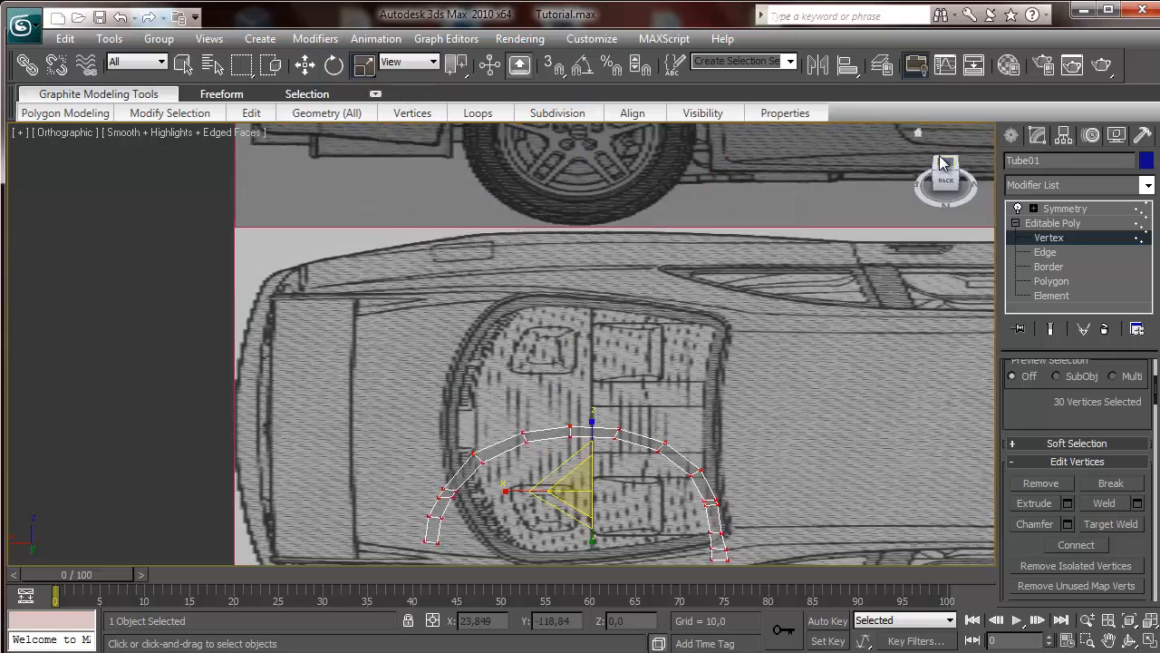
{"action": "middle_click_drag", "start_coordinate": [710, 453], "coordinate": [693, 178]}
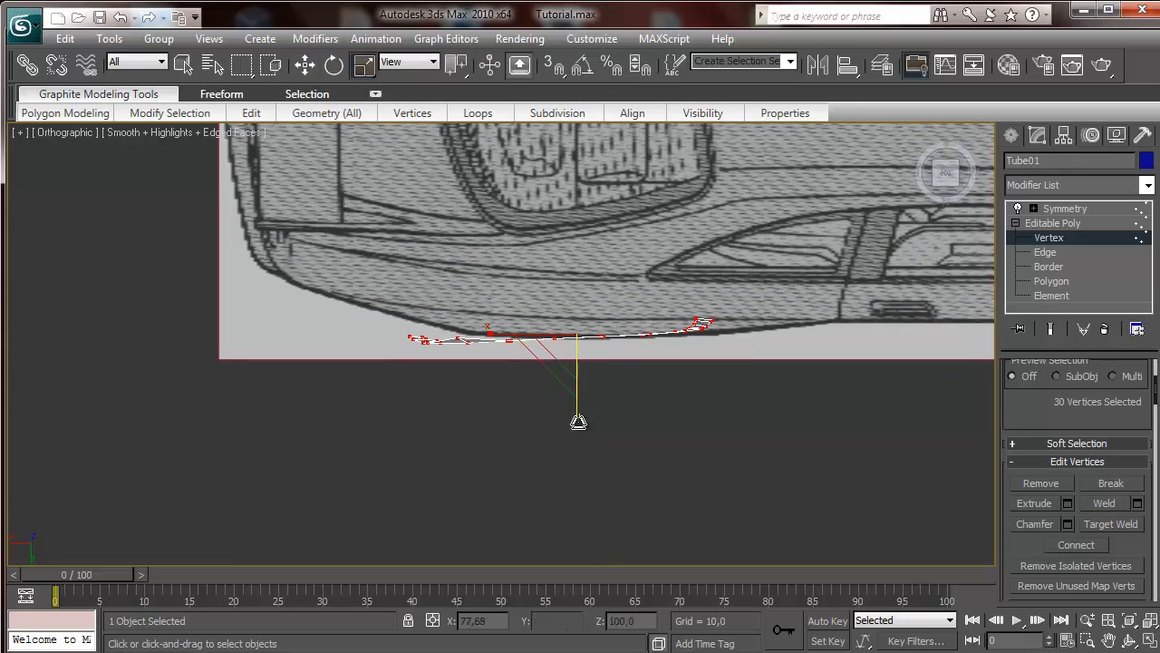
{"action": "left_click_drag", "start_coordinate": [578, 420], "coordinate": [581, 7]}
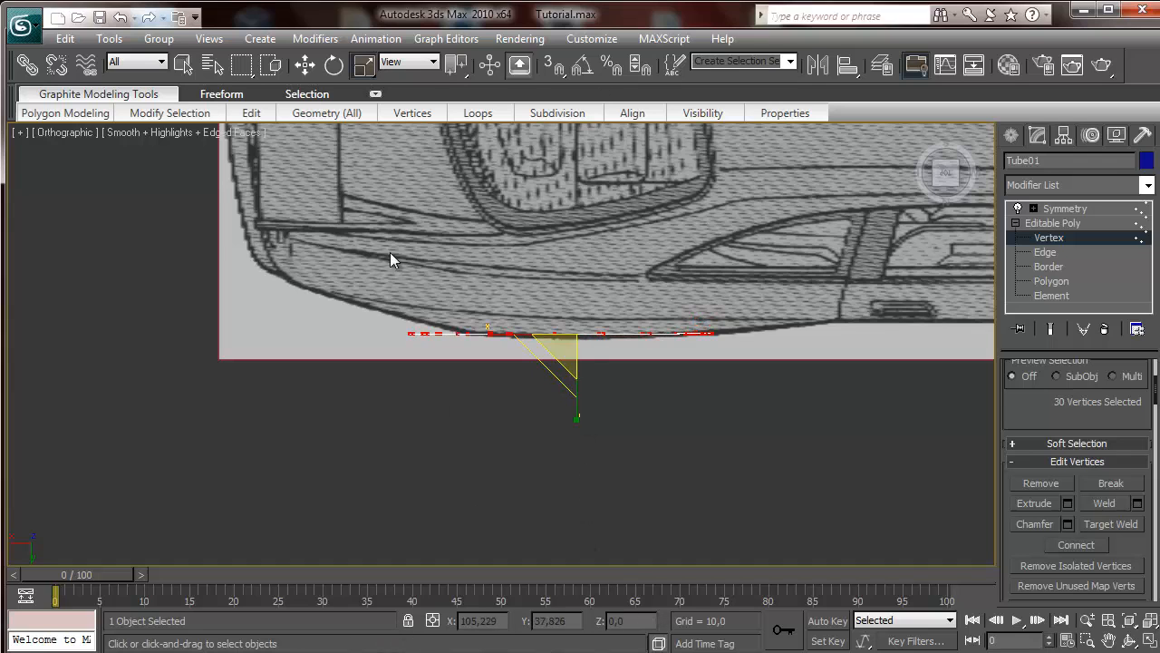
Rotate the arch strip's 10 bumper-side vertices and move them onto the body outline in the top view, refining the corner vertex
{"action": "left_click", "coordinate": [305, 64]}
{"action": "middle_click_drag", "start_coordinate": [551, 451], "coordinate": [566, 451]}
{"action": "scroll", "coordinate": [562, 453], "scroll_direction": "up", "scroll_amount": 4}
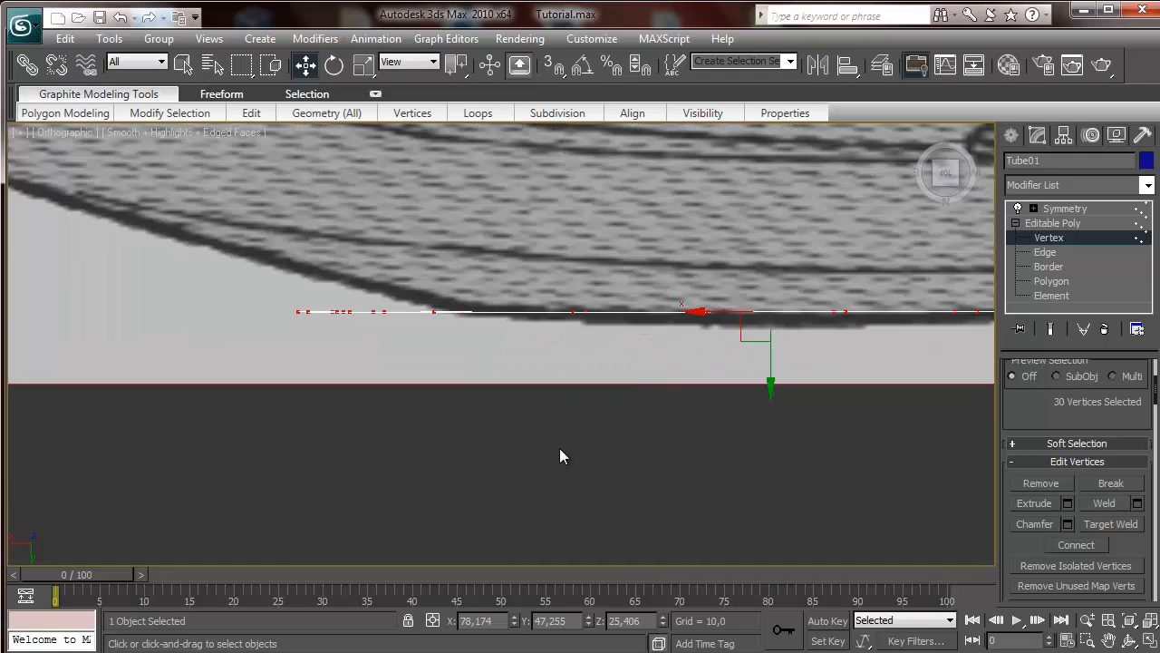
{"action": "left_click_drag", "start_coordinate": [471, 387], "coordinate": [471, 388]}
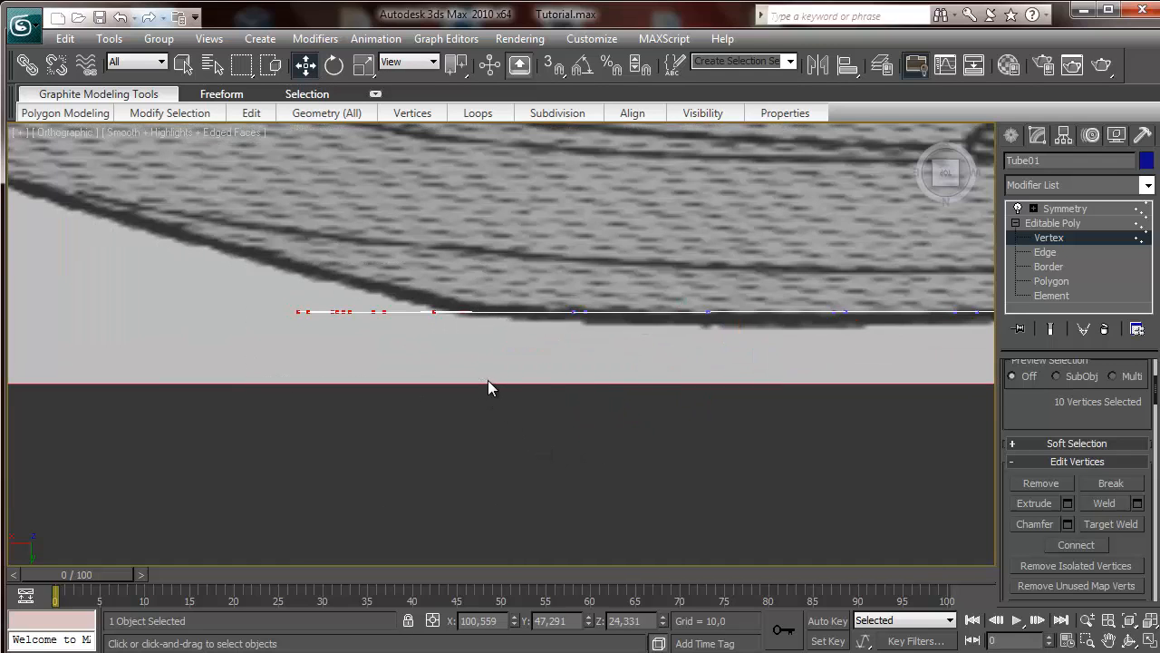
{"action": "key", "text": "e"}
{"action": "middle_click_drag", "start_coordinate": [526, 313], "coordinate": [586, 313]}
{"action": "left_click_drag", "start_coordinate": [471, 260], "coordinate": [497, 264]}
{"action": "left_click", "coordinate": [304, 65]}
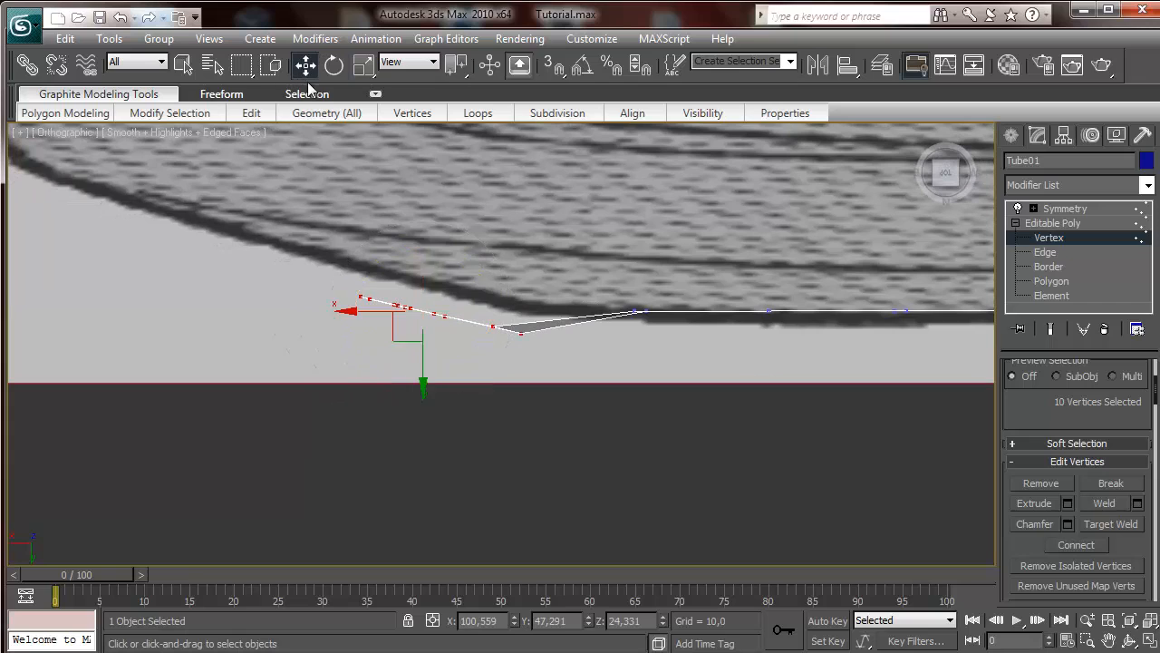
{"action": "left_click_drag", "start_coordinate": [392, 334], "coordinate": [389, 314]}
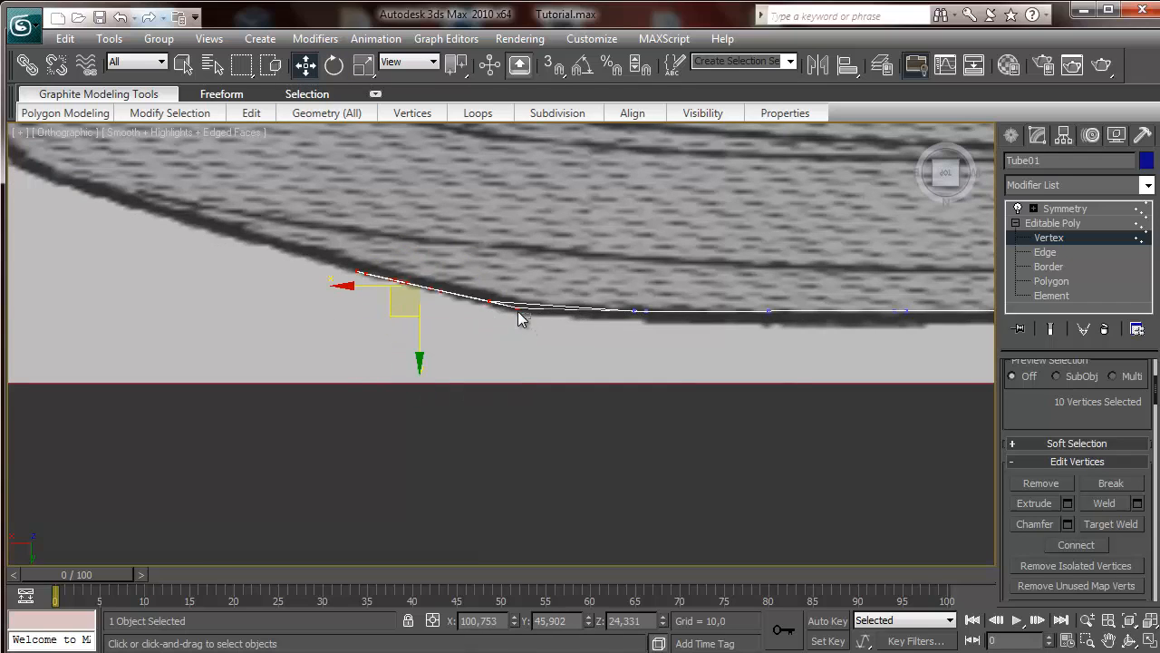
{"action": "left_click", "coordinate": [517, 311]}
{"action": "left_click_drag", "start_coordinate": [518, 350], "coordinate": [518, 348]}
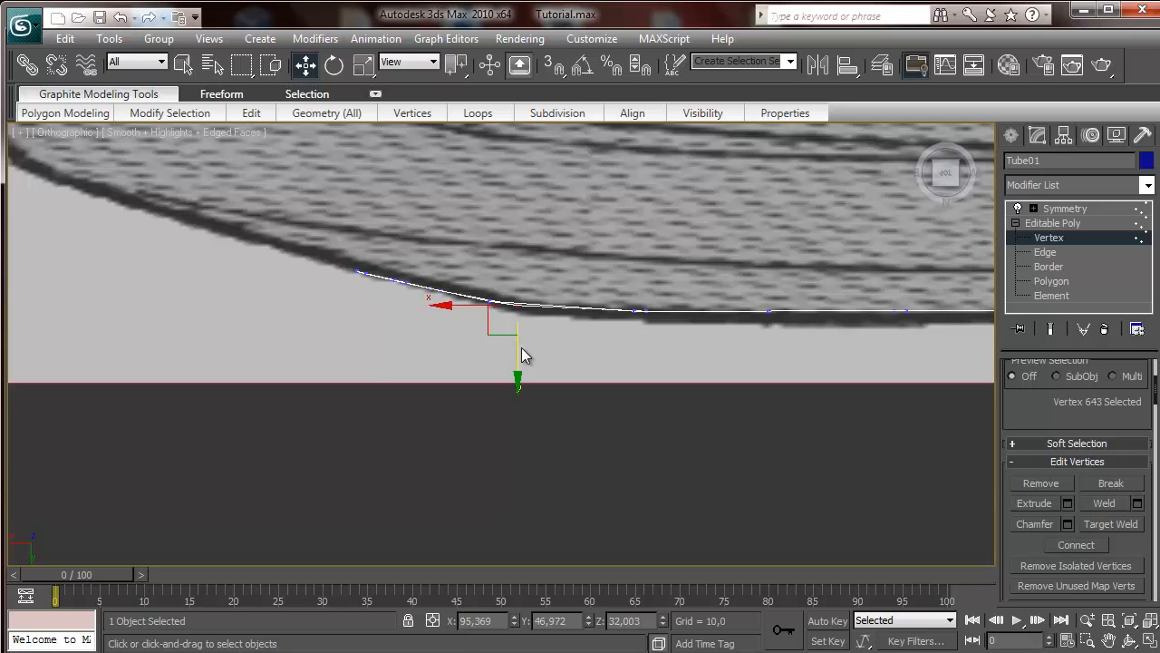
Examine how the rear arch strip fits the blueprint in the top and side views
{"action": "middle_click_drag", "start_coordinate": [596, 347], "coordinate": [385, 321]}
{"action": "scroll", "coordinate": [438, 350], "scroll_direction": "down", "scroll_amount": 2}
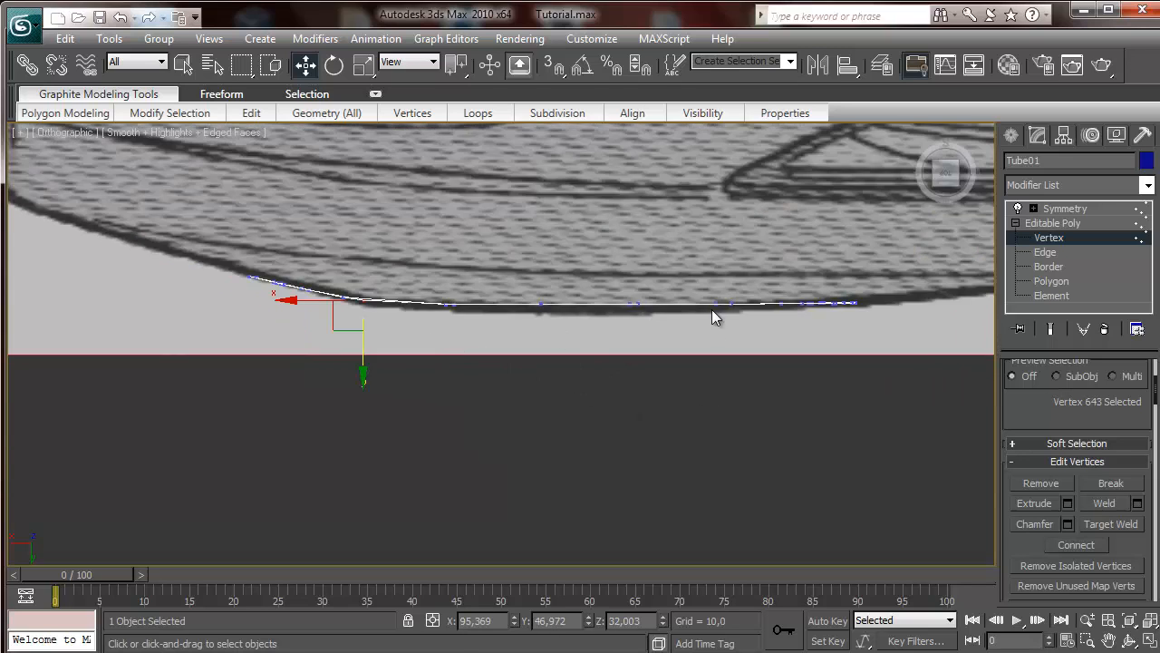
{"action": "middle_click_drag", "start_coordinate": [684, 351], "coordinate": [463, 368]}
{"action": "scroll", "coordinate": [463, 367], "scroll_direction": "down", "scroll_amount": 7}
{"action": "middle_click_drag", "start_coordinate": [710, 280], "coordinate": [703, 341]}
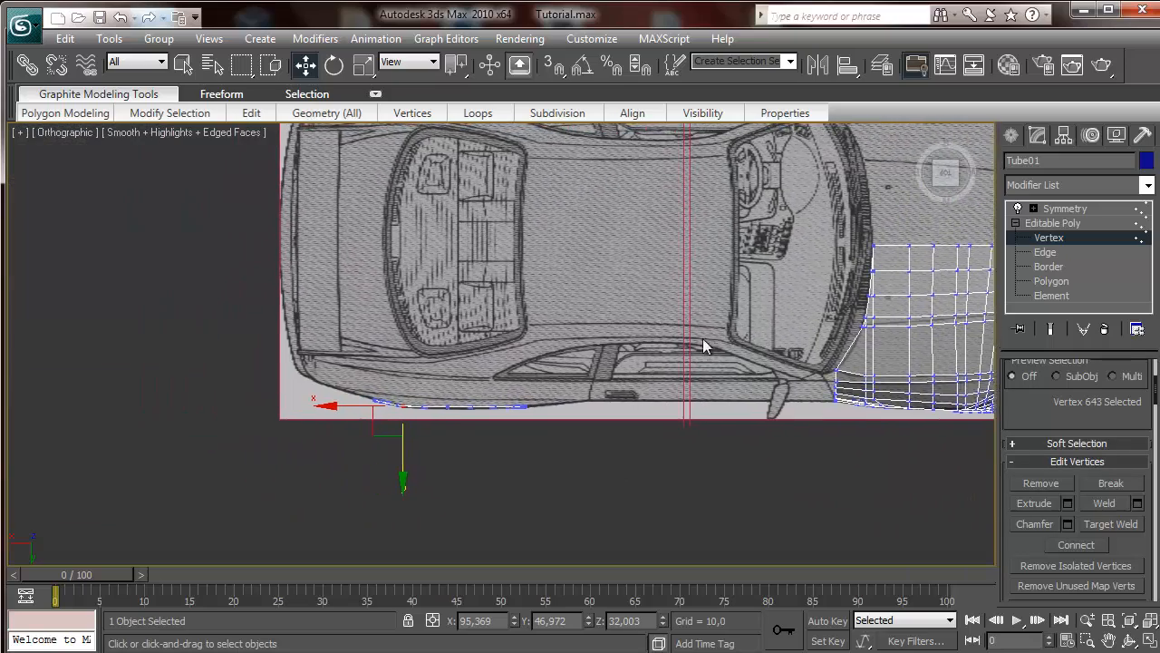
{"action": "scroll", "coordinate": [569, 404], "scroll_direction": "up", "scroll_amount": 6}
{"action": "middle_click_drag", "start_coordinate": [571, 410], "coordinate": [529, 272]}
{"action": "scroll", "coordinate": [540, 287], "scroll_direction": "down", "scroll_amount": 2}
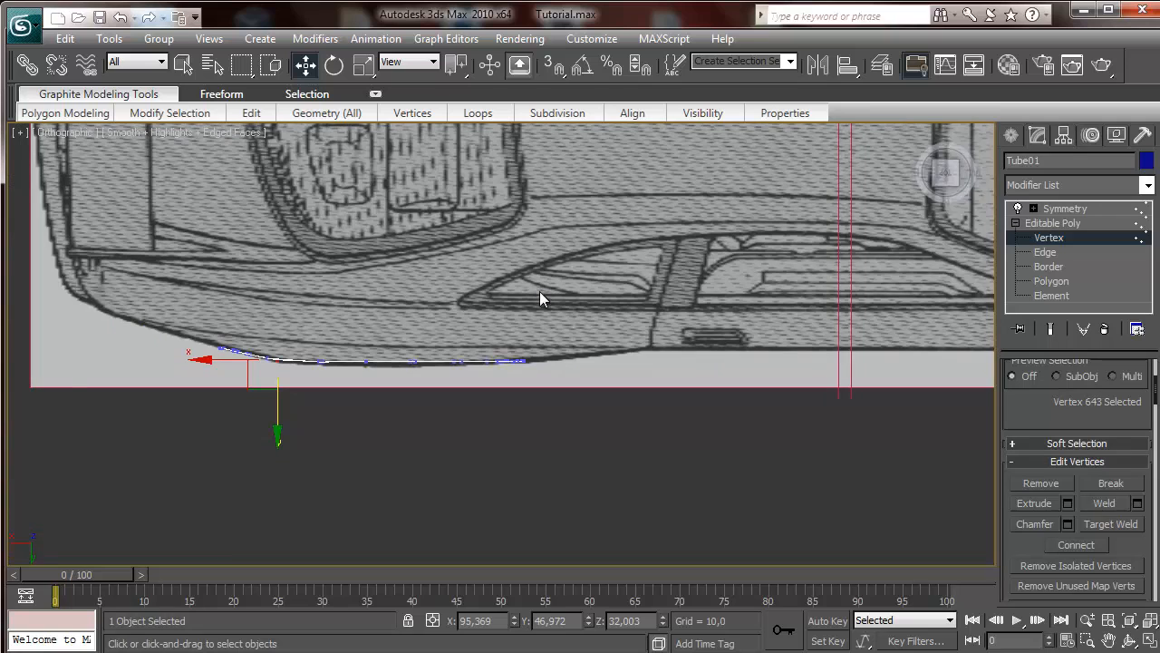
{"action": "middle_click_drag", "start_coordinate": [643, 347], "coordinate": [800, 360]}
{"action": "left_click", "coordinate": [948, 192]}
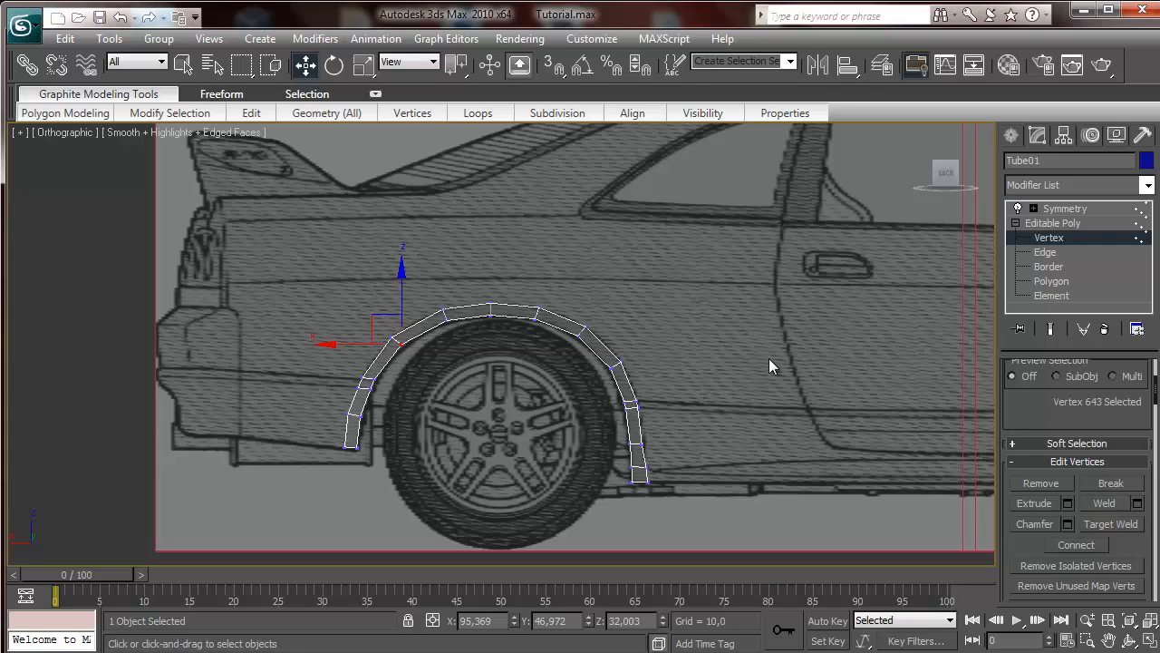
{"action": "middle_click_drag", "start_coordinate": [708, 358], "coordinate": [837, 324]}
{"action": "scroll", "coordinate": [837, 324], "scroll_direction": "up", "scroll_amount": 4}
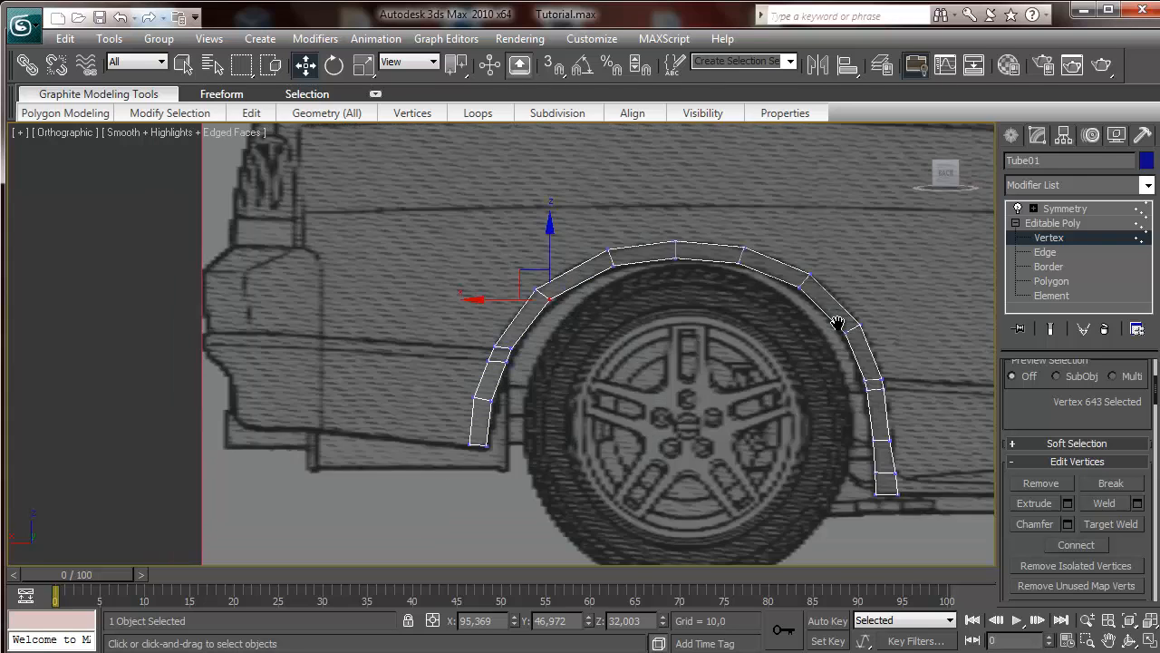
{"action": "middle_click_drag", "start_coordinate": [723, 304], "coordinate": [754, 322]}
{"action": "scroll", "coordinate": [722, 337], "scroll_direction": "down", "scroll_amount": 6}
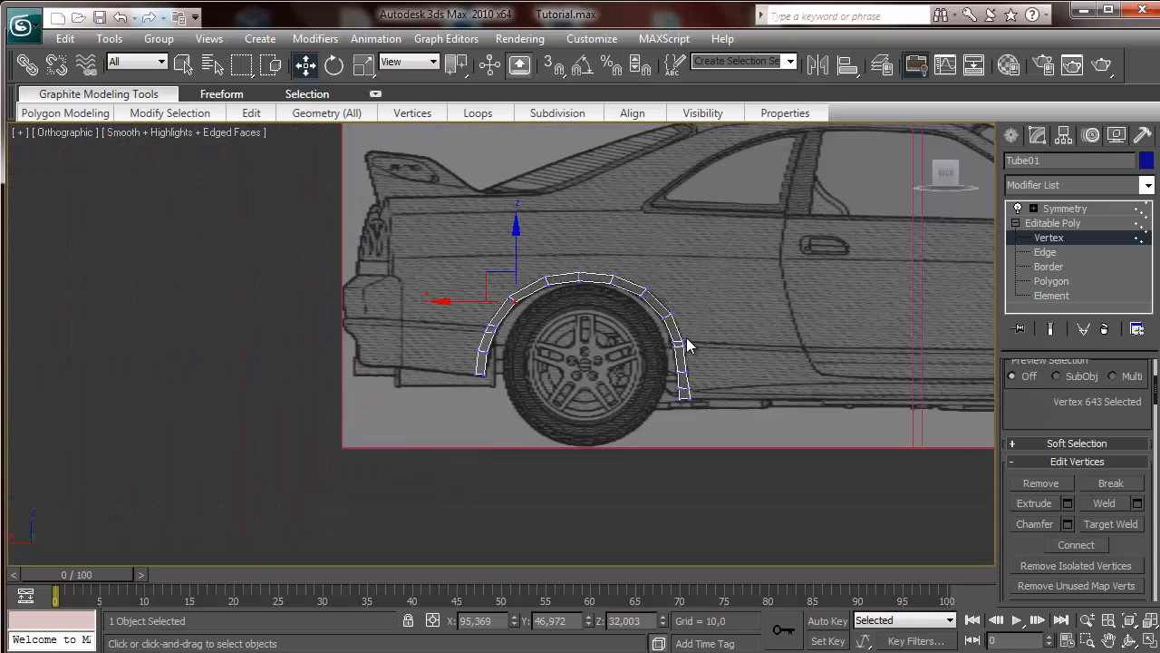
{"action": "middle_click_drag", "start_coordinate": [684, 341], "coordinate": [461, 346]}
{"action": "scroll", "coordinate": [673, 302], "scroll_direction": "up", "scroll_amount": 5}
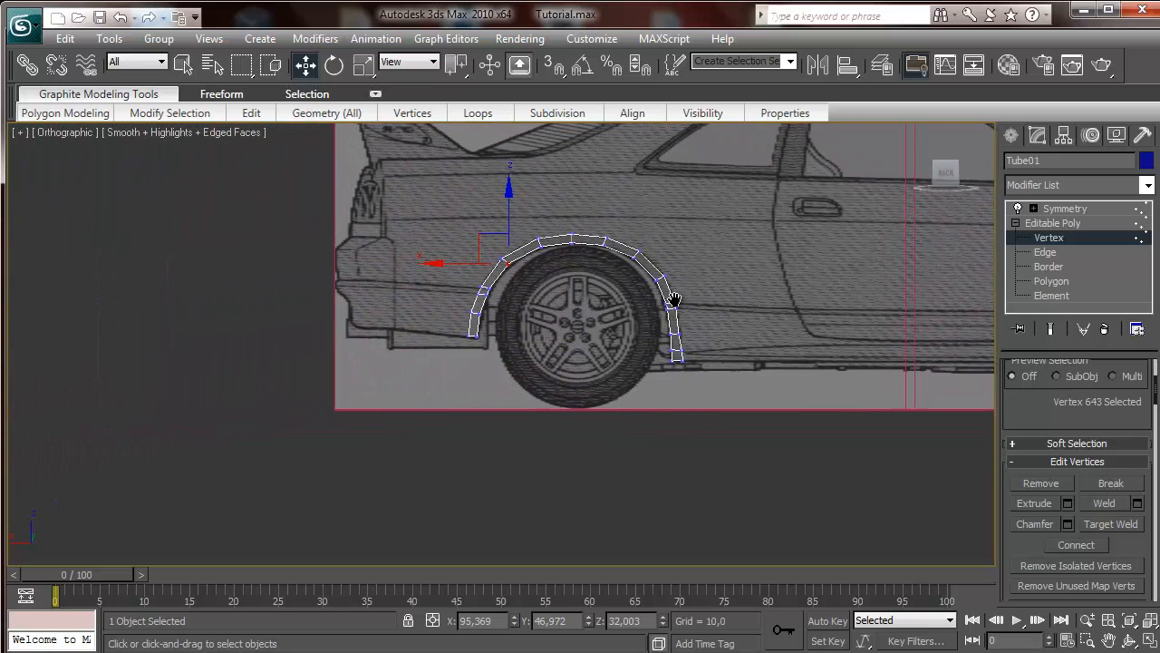
Select all 14 polygons of the rear arch strip and detach them as a separate object named "Rear"
{"action": "left_click", "coordinate": [1033, 283]}
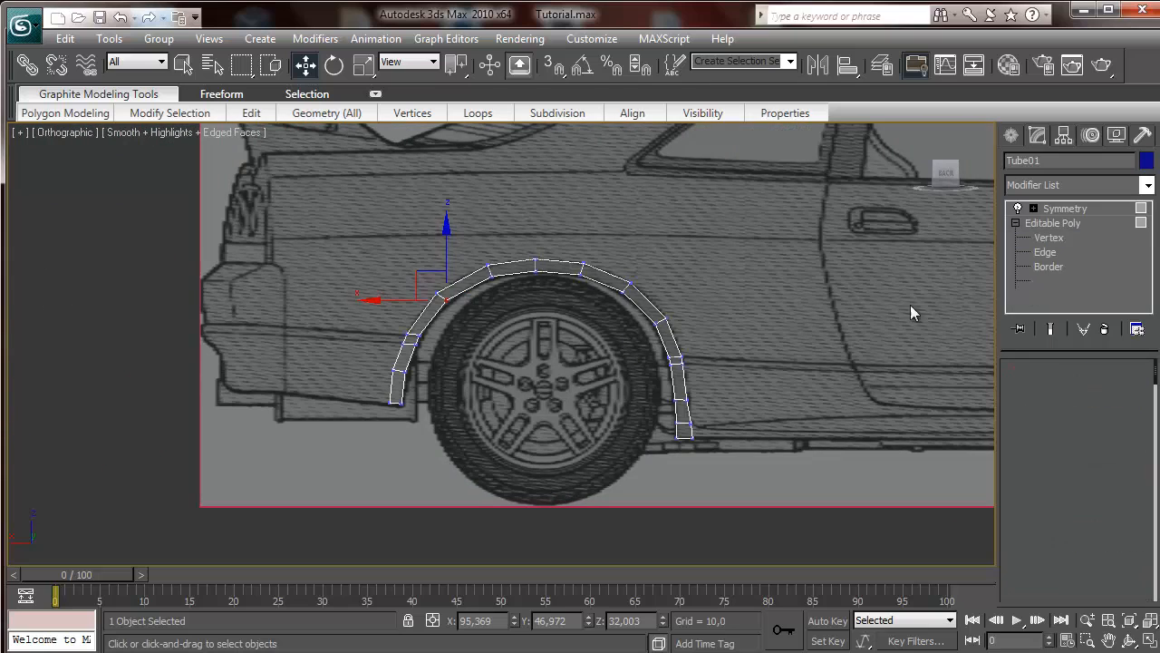
{"action": "key", "text": "ctrl+a"}
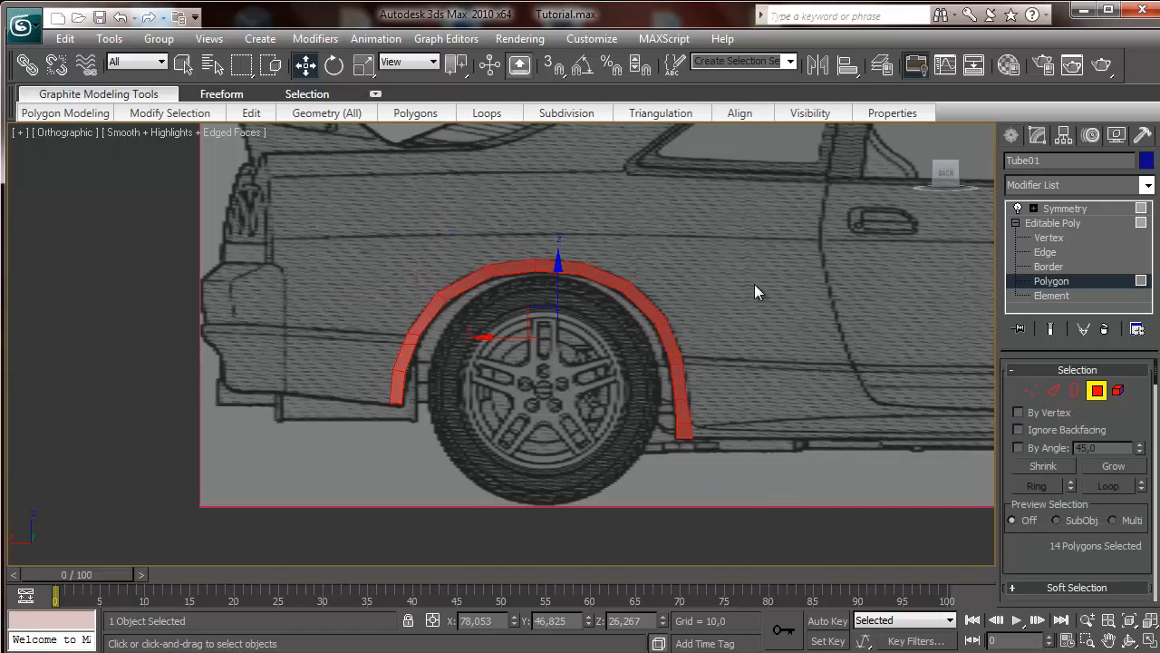
{"action": "middle_click_drag", "start_coordinate": [756, 290], "coordinate": [36, 353]}
{"action": "middle_click_drag", "start_coordinate": [1158, 350], "coordinate": [968, 341]}
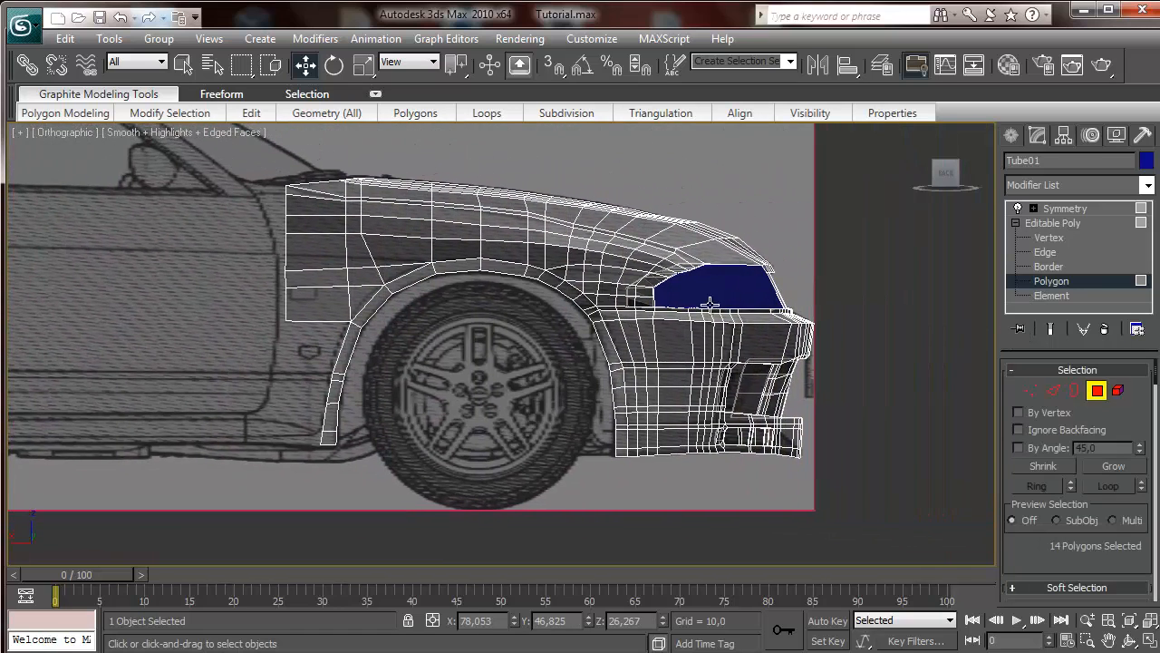
{"action": "middle_click_drag", "start_coordinate": [524, 320], "coordinate": [238, 350]}
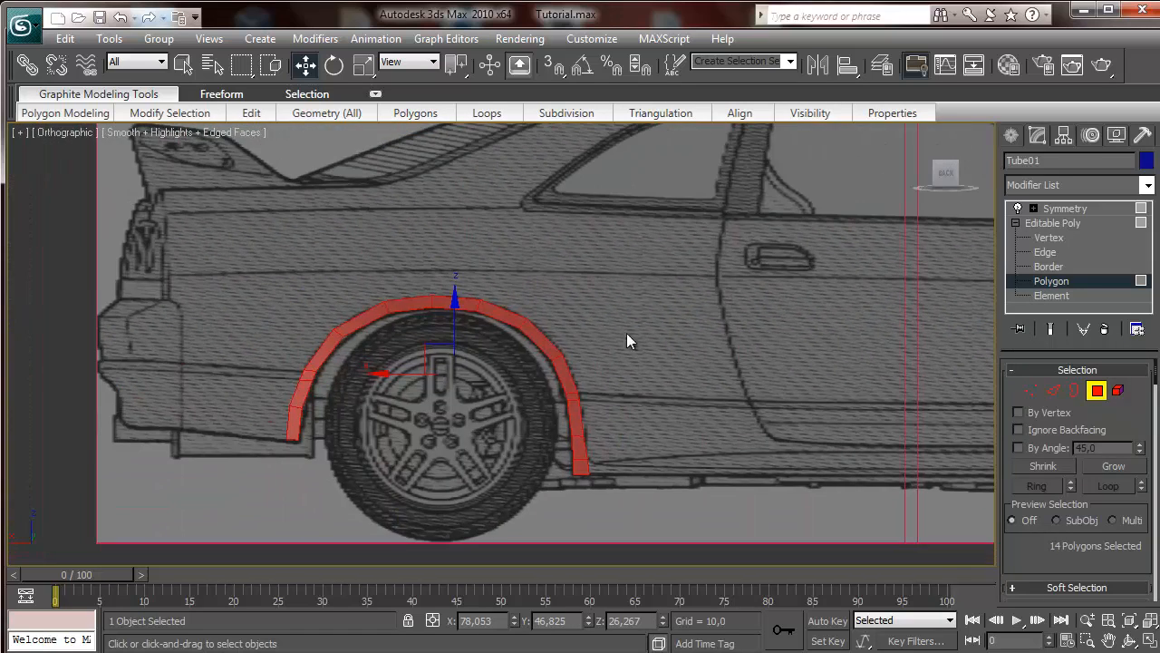
{"action": "middle_click_drag", "start_coordinate": [642, 422], "coordinate": [641, 358]}
{"action": "scroll", "coordinate": [1120, 453], "scroll_direction": "down", "scroll_amount": 5}
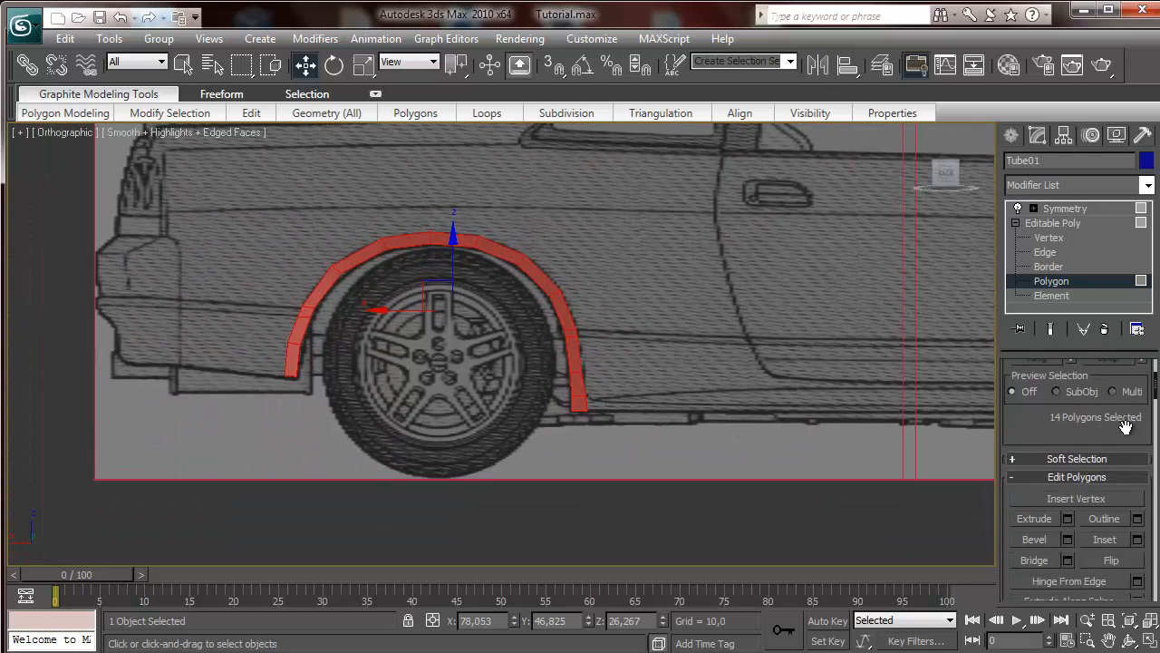
{"action": "scroll", "coordinate": [1079, 511], "scroll_direction": "down", "scroll_amount": 8}
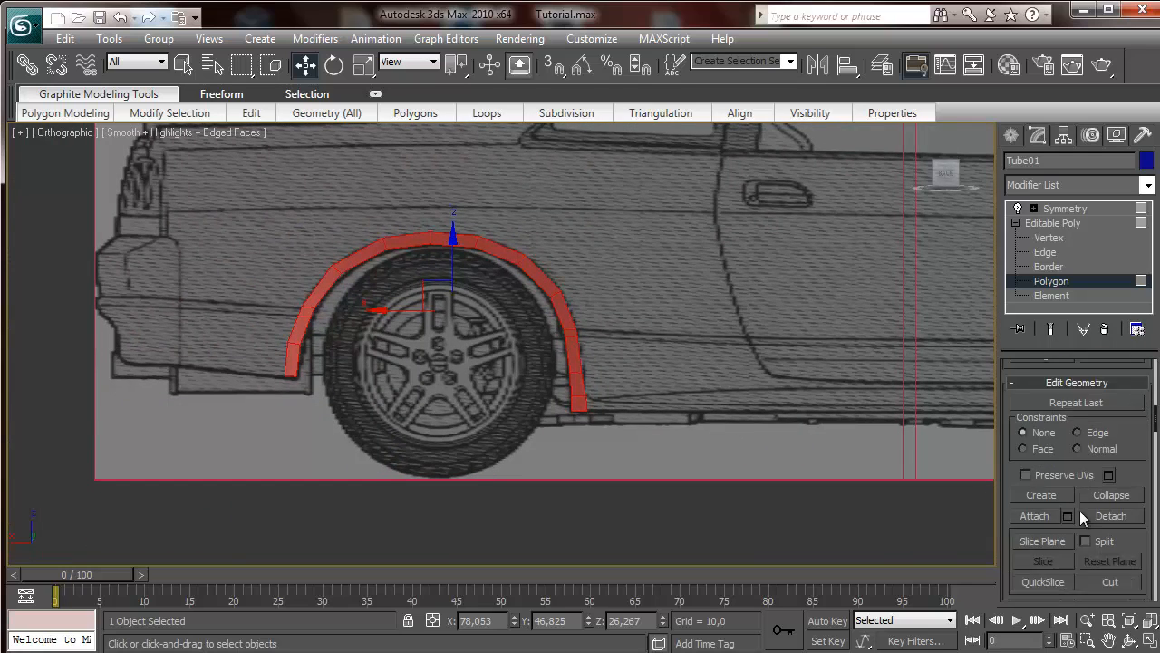
{"action": "scroll", "coordinate": [1079, 510], "scroll_direction": "down", "scroll_amount": 10}
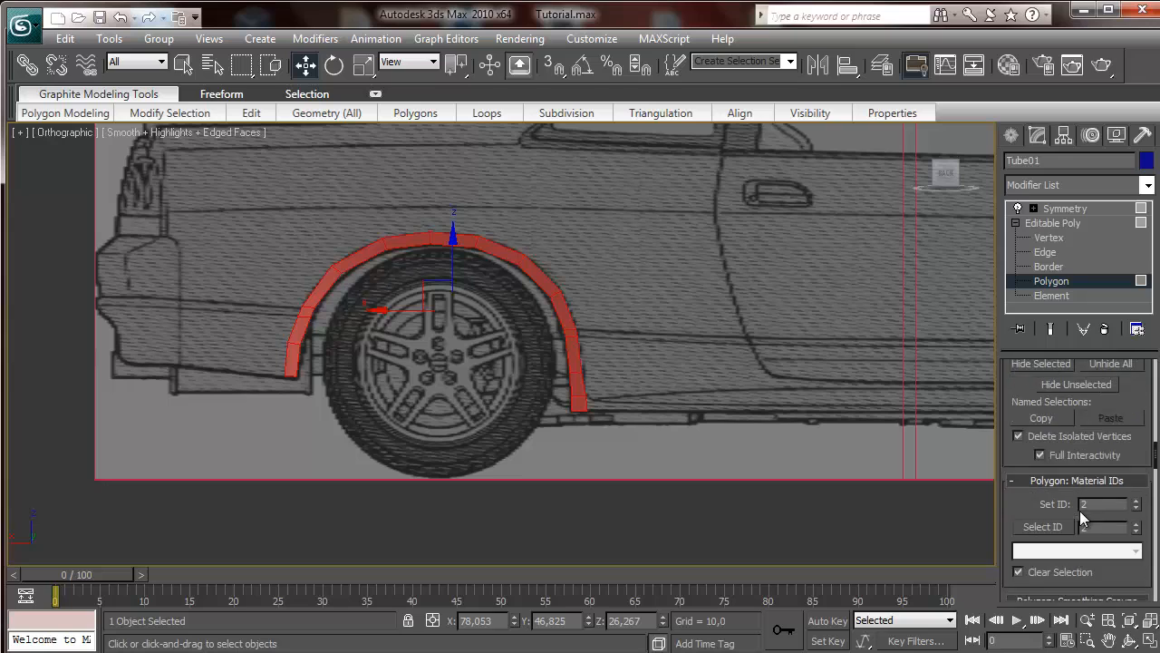
{"action": "scroll", "coordinate": [1115, 410], "scroll_direction": "up", "scroll_amount": 7}
{"action": "scroll", "coordinate": [1115, 410], "scroll_direction": "up", "scroll_amount": 4}
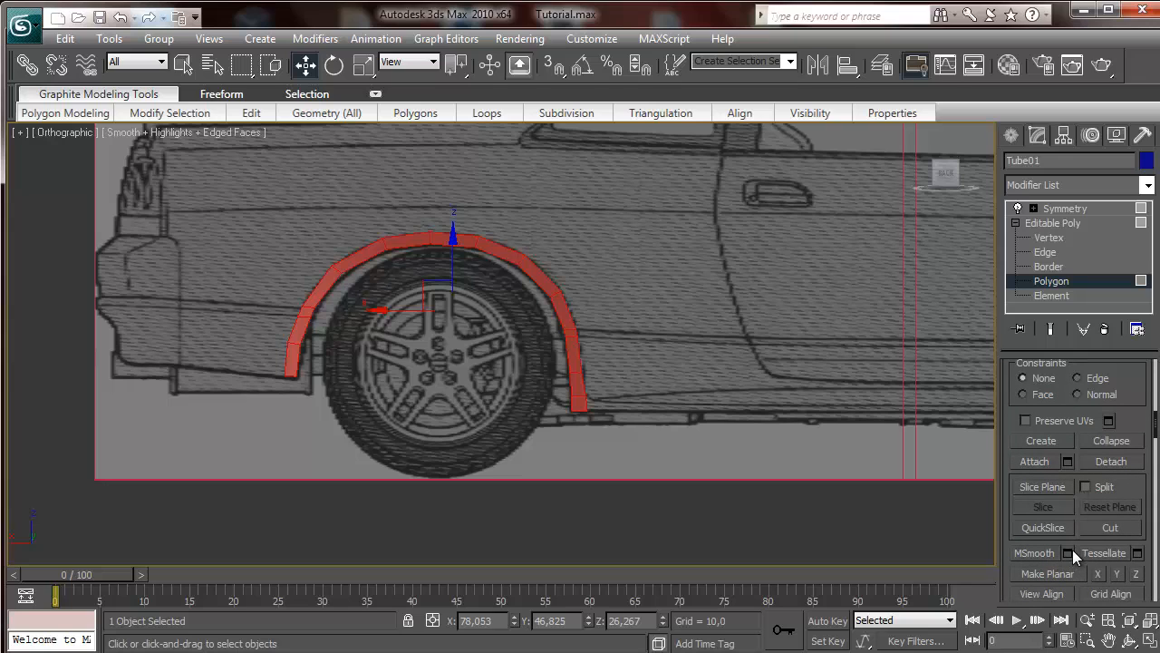
{"action": "left_click", "coordinate": [1114, 461]}
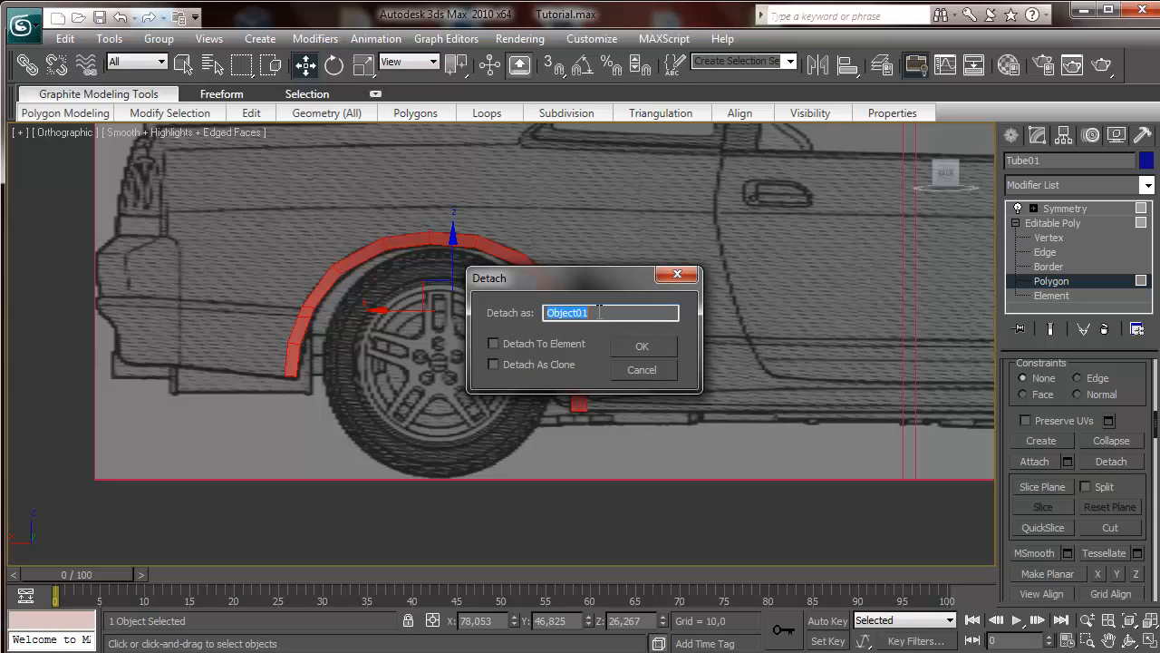
{"action": "type", "text": "RFear"}
{"action": "key", "text": "BackSpace"}
{"action": "key", "text": "BackSpace"}
{"action": "key", "text": "BackSpace"}
{"action": "key", "text": "BackSpace"}
{"action": "type", "text": "ear"}
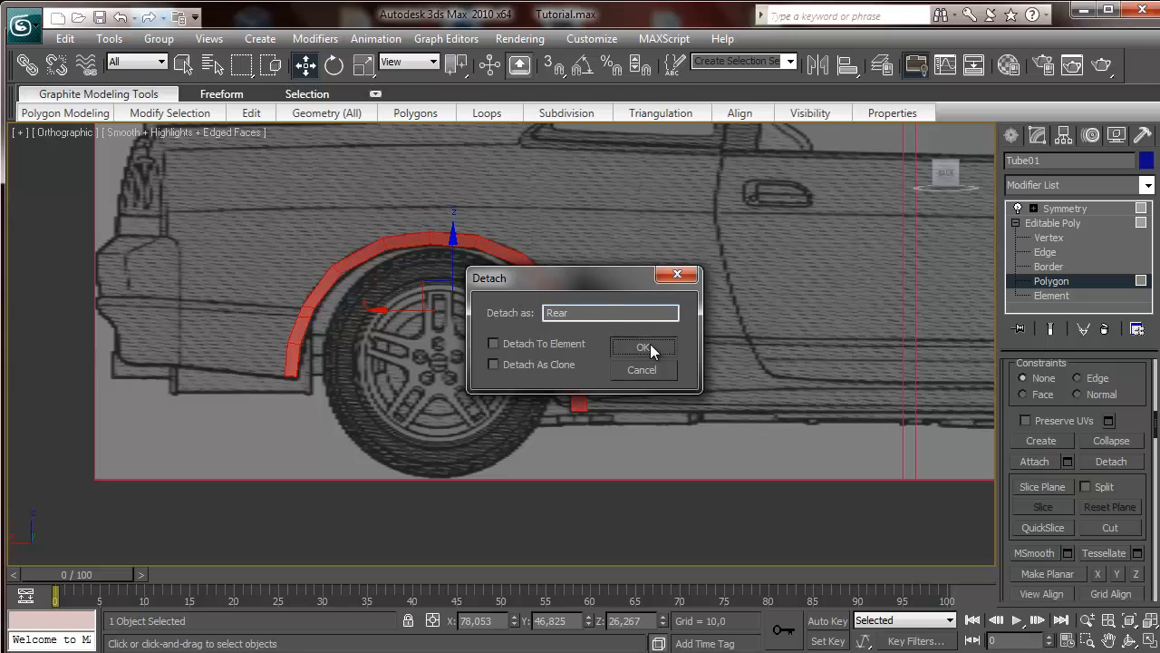
{"action": "left_click", "coordinate": [643, 347]}
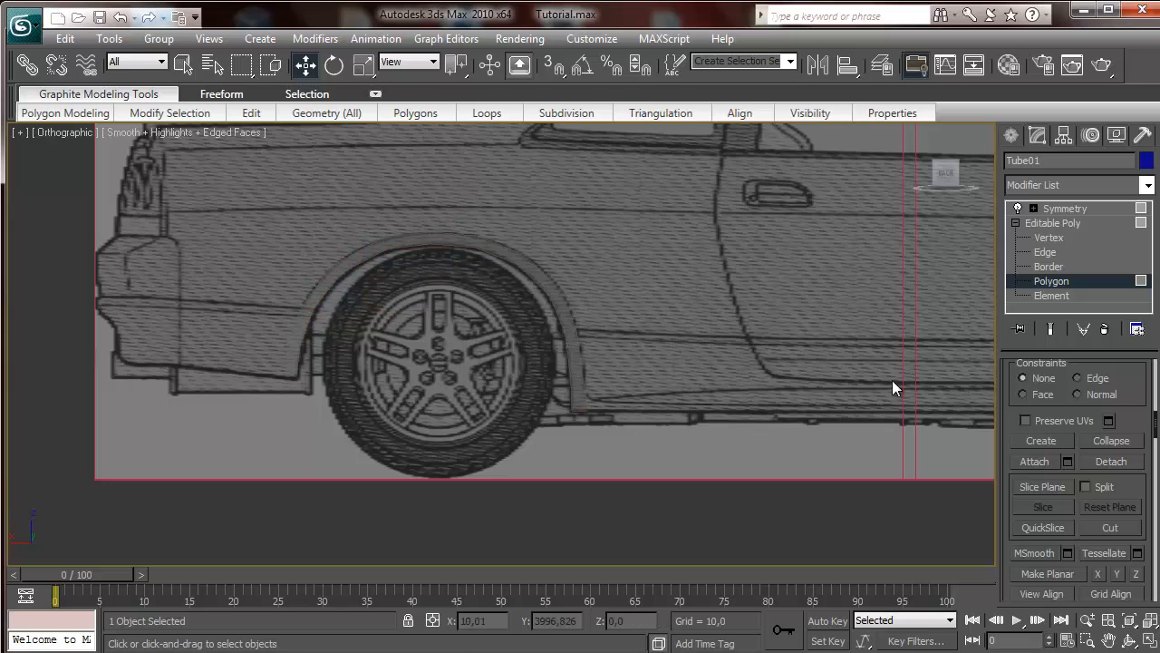
Leave the front mesh's polygon editing and select the Rear arch strip for modification
{"action": "left_click", "coordinate": [1013, 138]}
{"action": "left_click", "coordinate": [535, 270]}
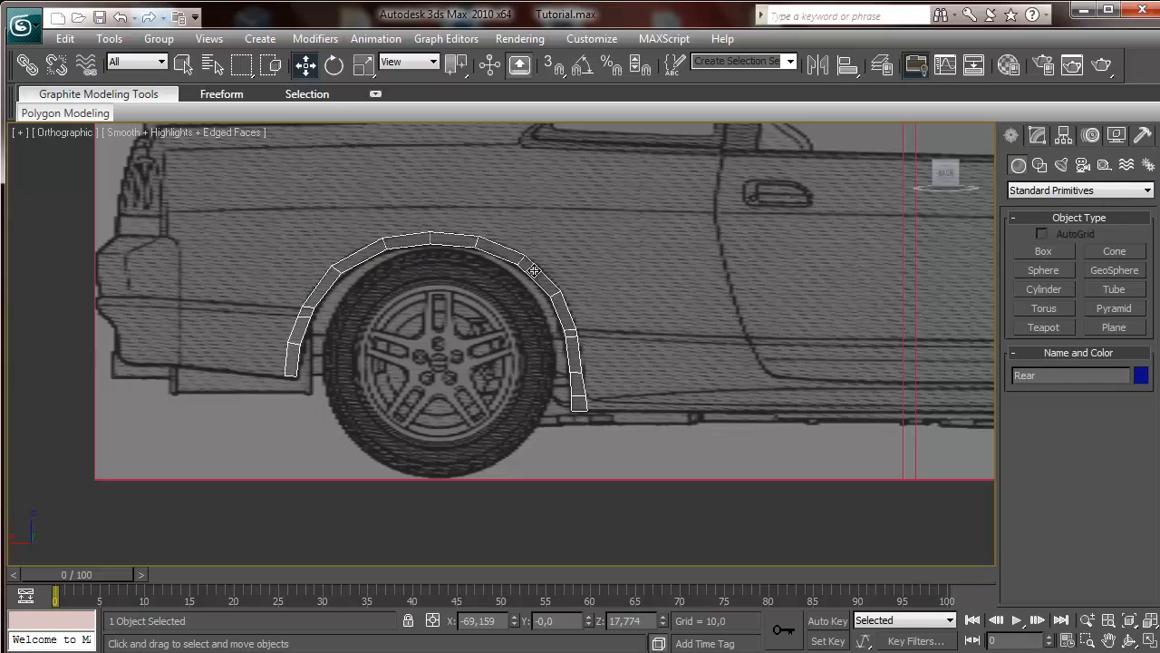
{"action": "left_click", "coordinate": [1038, 135]}
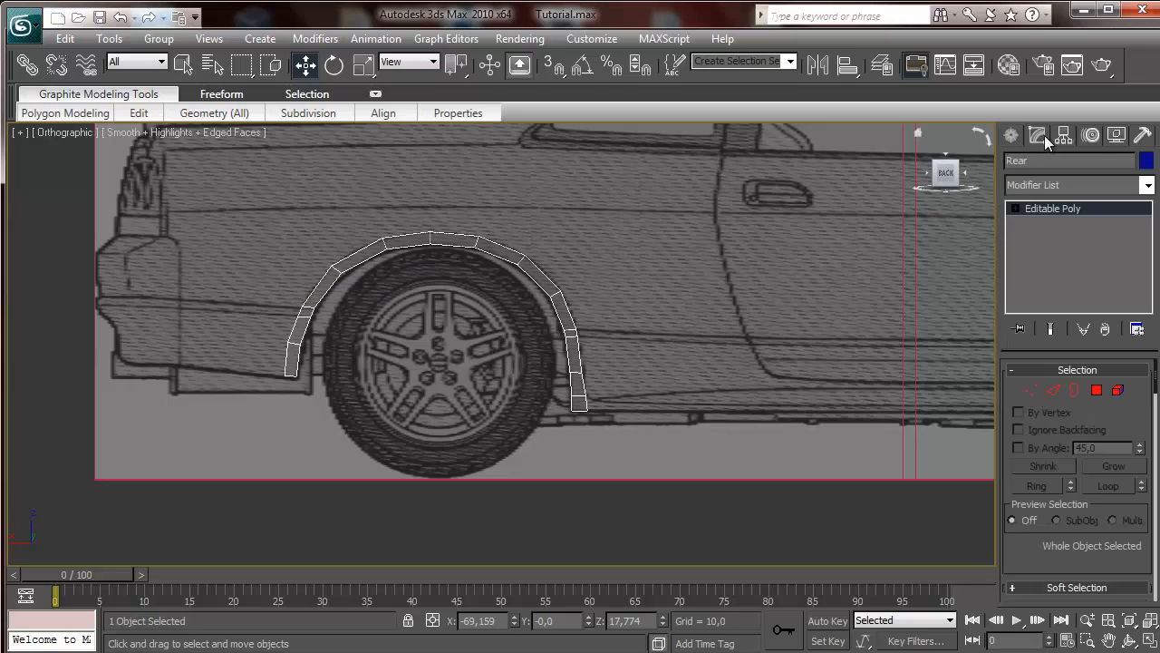
Compare the Rear arch strip with the side and rear-view blueprints, selecting all of its vertices in the rear view
{"action": "scroll", "coordinate": [565, 368], "scroll_direction": "down", "scroll_amount": 6}
{"action": "scroll", "coordinate": [714, 360], "scroll_direction": "up", "scroll_amount": 3}
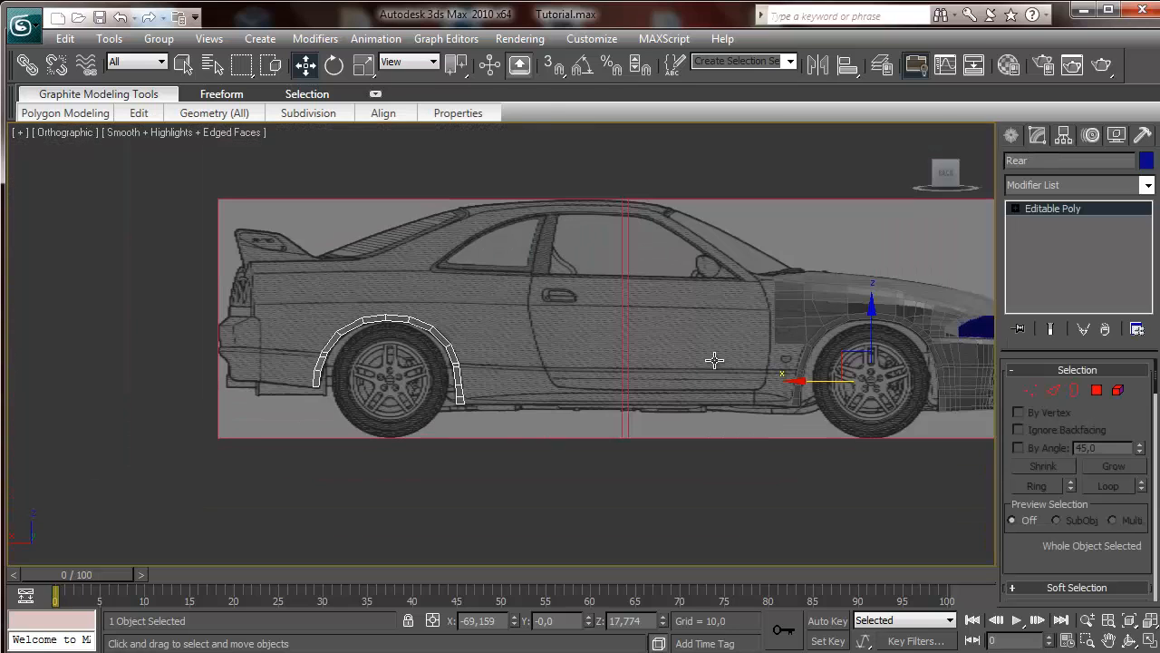
{"action": "middle_click_drag", "start_coordinate": [715, 360], "coordinate": [649, 335]}
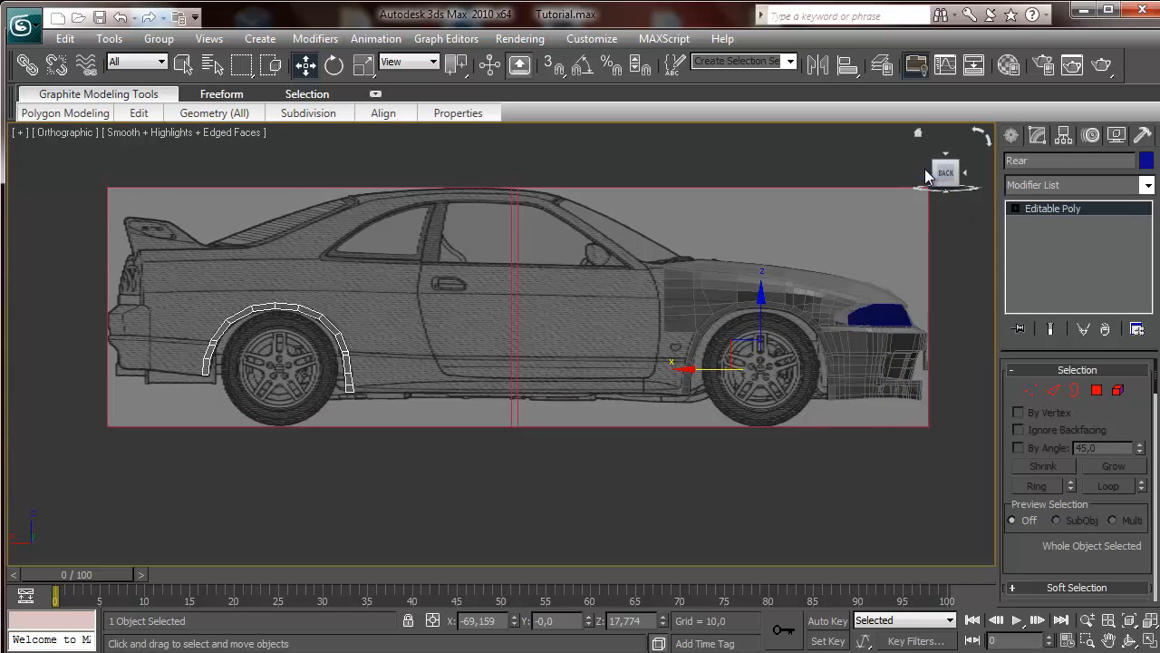
{"action": "left_click", "coordinate": [925, 175]}
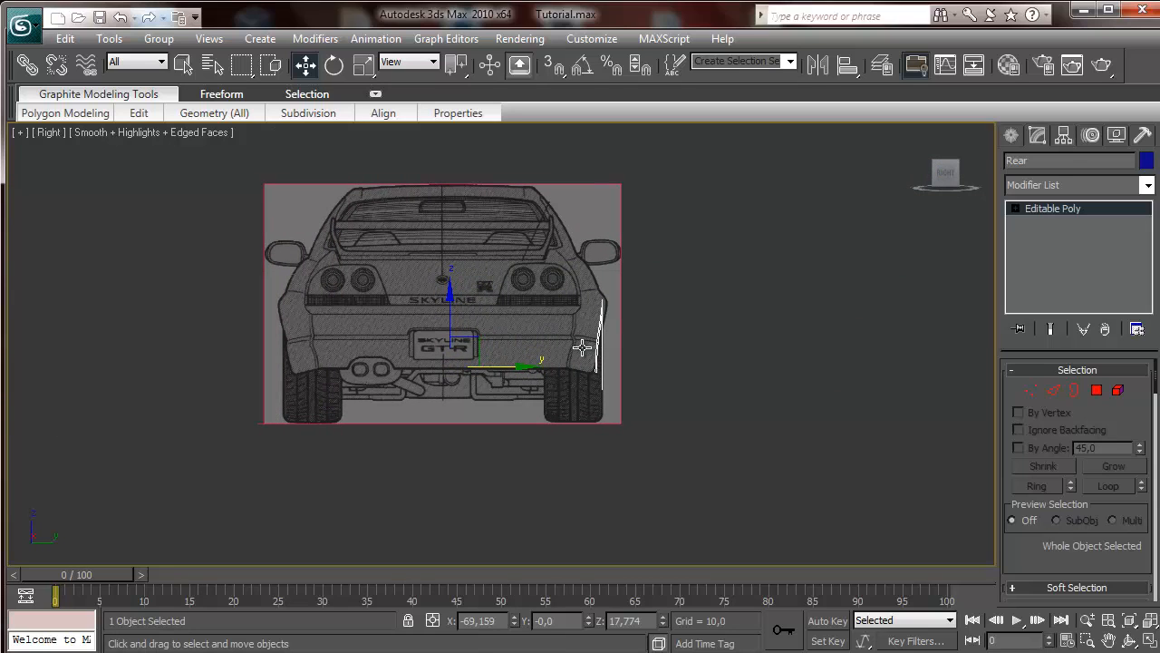
{"action": "scroll", "coordinate": [588, 342], "scroll_direction": "up", "scroll_amount": 4}
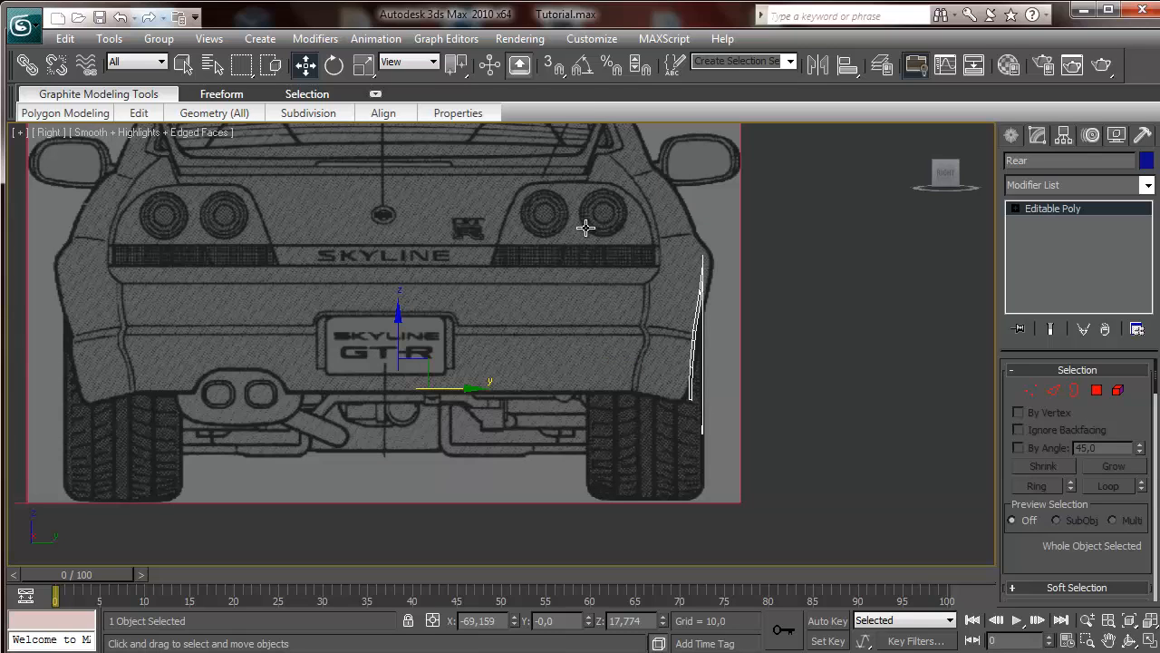
{"action": "left_click", "coordinate": [1032, 390]}
{"action": "left_click_drag", "start_coordinate": [755, 495], "coordinate": [755, 495]}
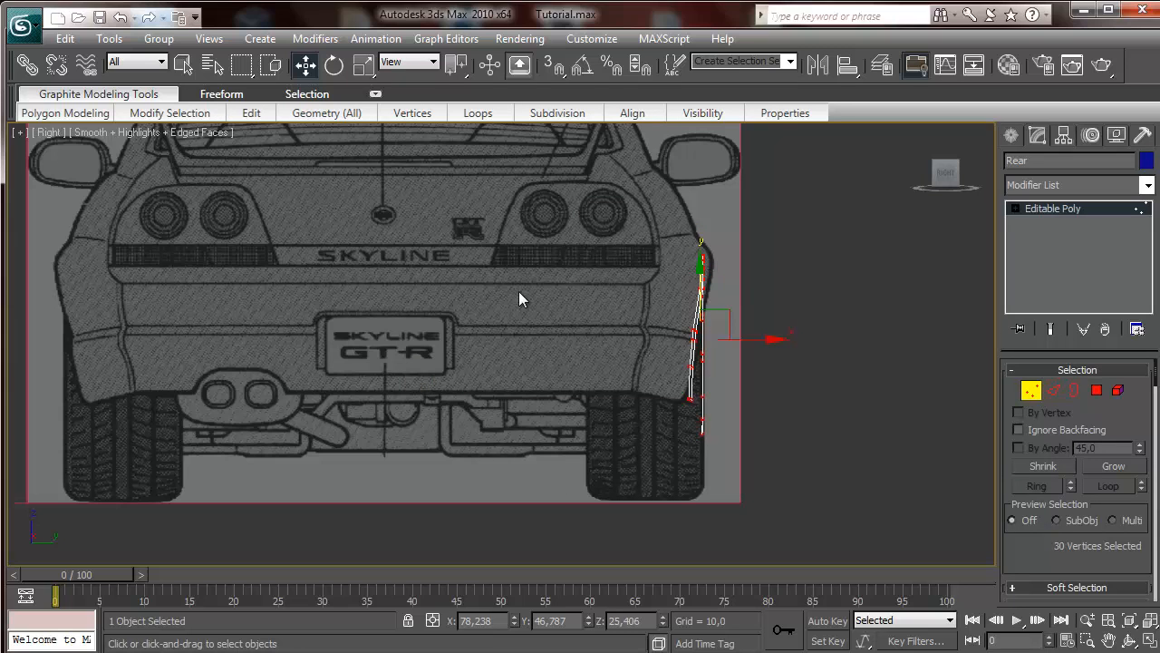
Examine the rear bumper area and the arch strip's bumper-side end against the side blueprint
{"action": "left_click", "coordinate": [967, 175]}
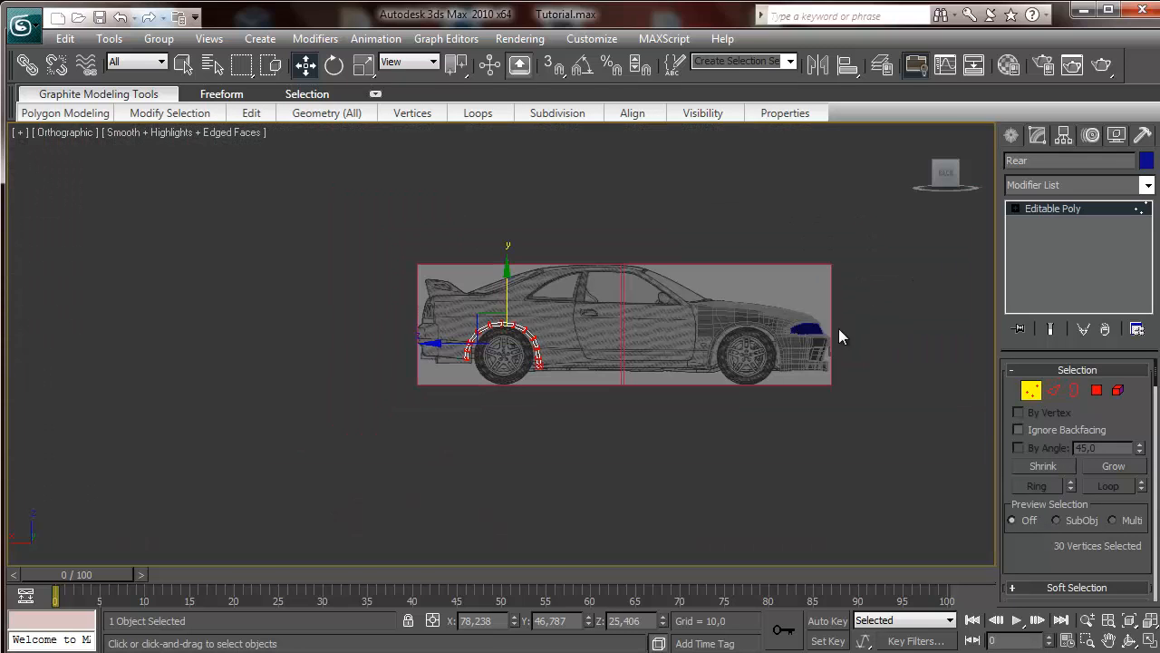
{"action": "scroll", "coordinate": [796, 335], "scroll_direction": "up", "scroll_amount": 2}
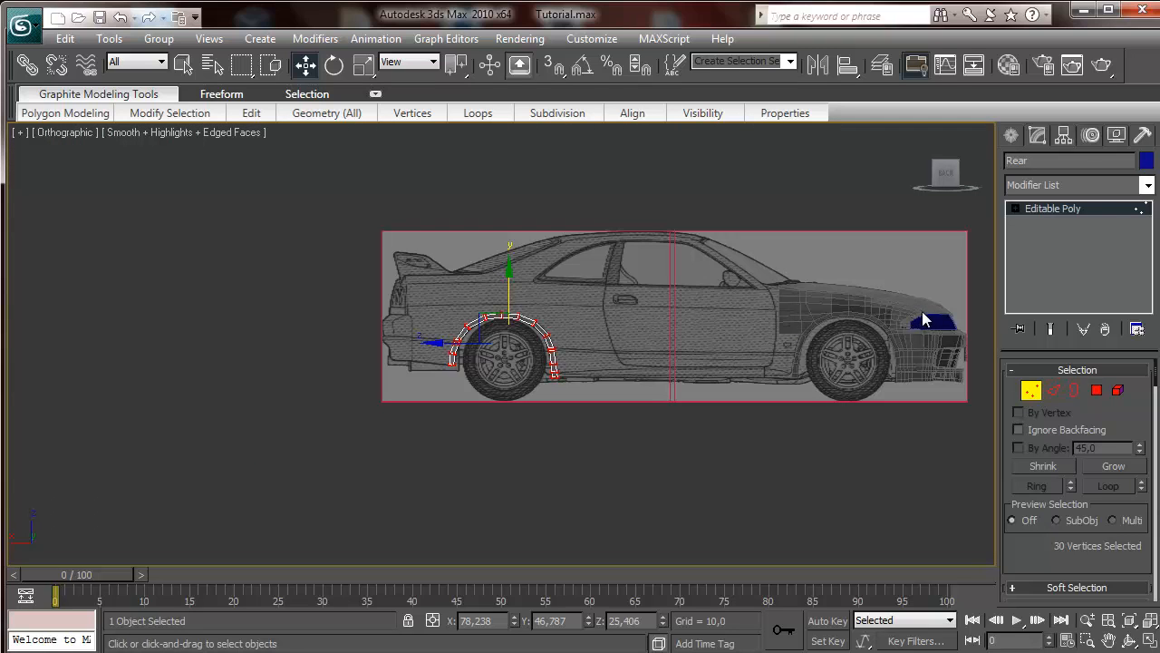
{"action": "key", "text": "z"}
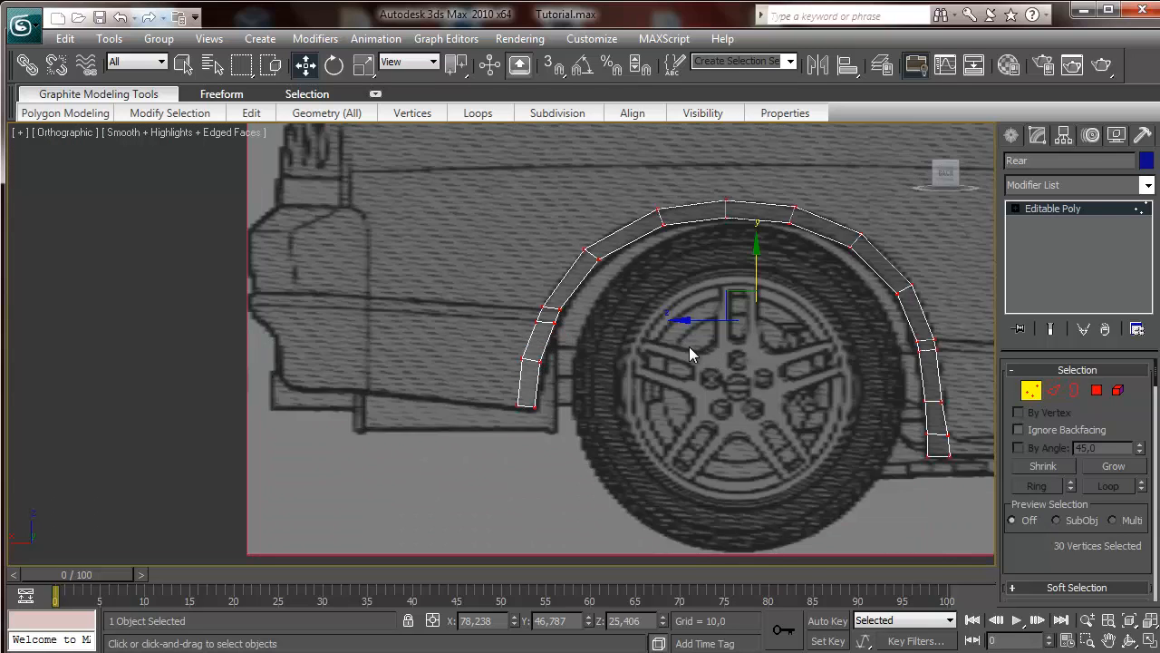
{"action": "scroll", "coordinate": [689, 346], "scroll_direction": "up", "scroll_amount": 2}
{"action": "middle_click_drag", "start_coordinate": [689, 347], "coordinate": [502, 387]}
{"action": "scroll", "coordinate": [501, 387], "scroll_direction": "down", "scroll_amount": 4}
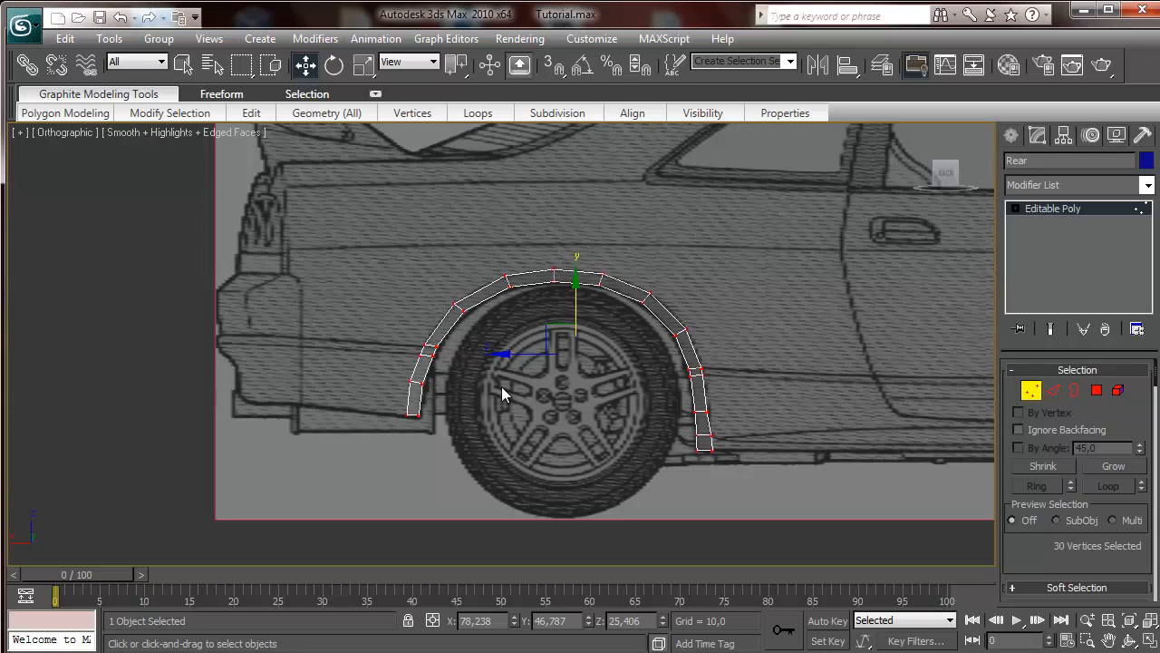
{"action": "middle_click_drag", "start_coordinate": [494, 384], "coordinate": [677, 368]}
{"action": "scroll", "coordinate": [677, 368], "scroll_direction": "up", "scroll_amount": 3}
{"action": "scroll", "coordinate": [770, 362], "scroll_direction": "down", "scroll_amount": 1}
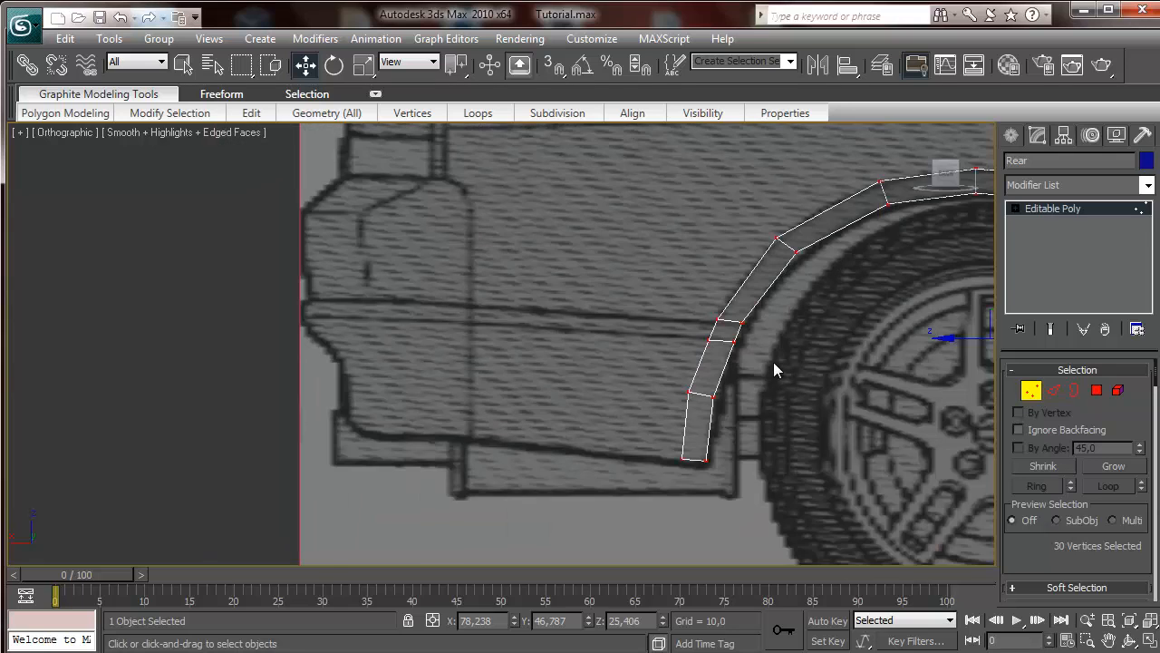
{"action": "middle_click_drag", "start_coordinate": [773, 362], "coordinate": [653, 441]}
{"action": "scroll", "coordinate": [653, 442], "scroll_direction": "down", "scroll_amount": 1}
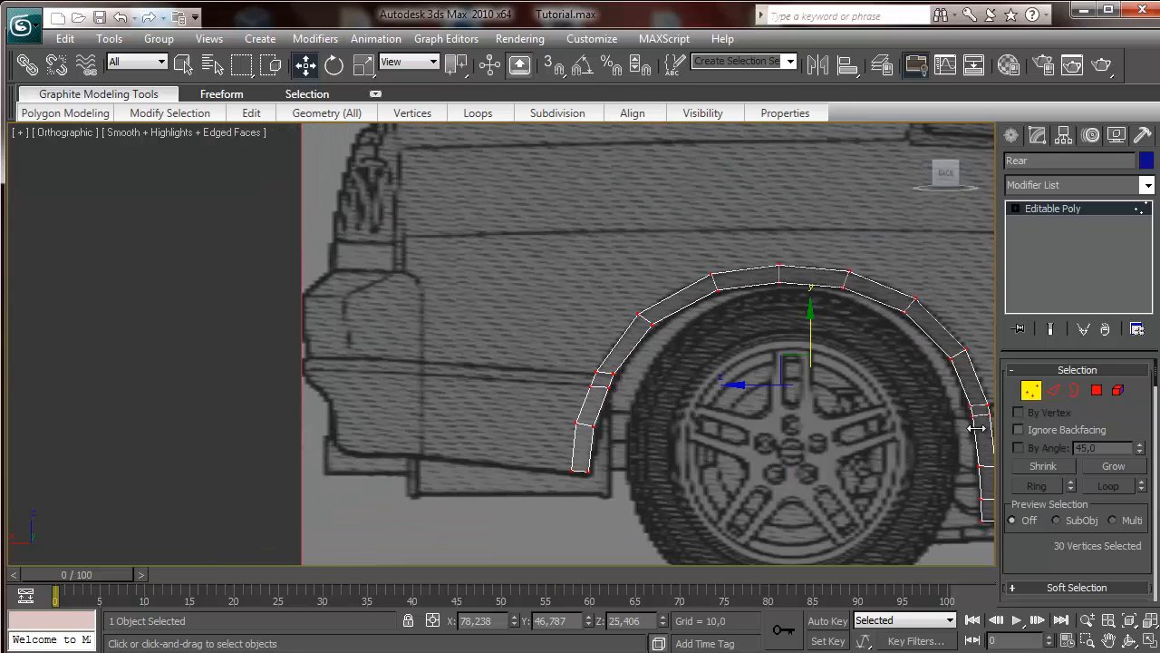
Try extruding the arch strip's three lower outer edges along the X axis to the rear end of the bumper
{"action": "left_click", "coordinate": [1044, 393]}
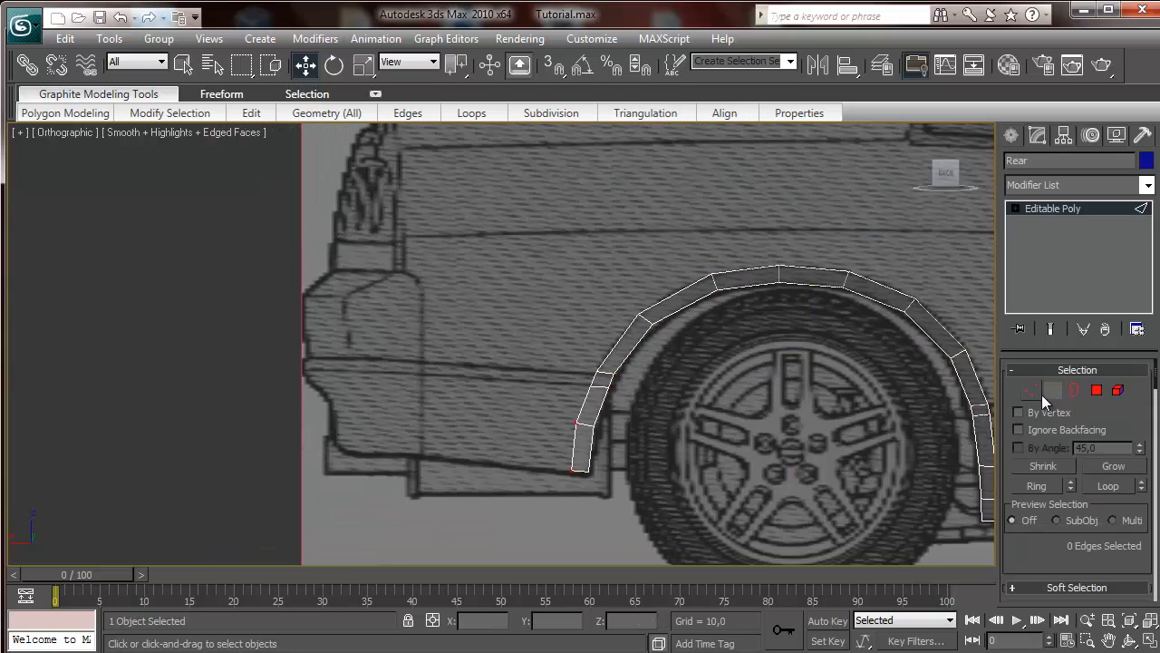
{"action": "left_click", "coordinate": [592, 372]}
{"action": "left_click", "coordinate": [591, 387]}
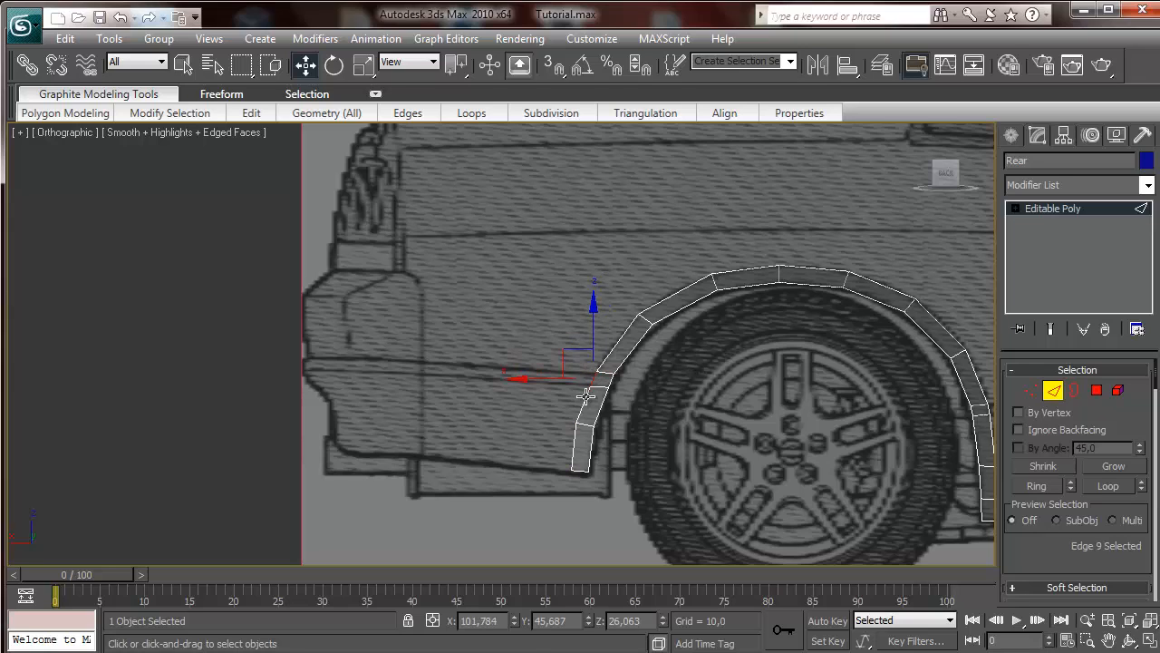
{"action": "left_click", "coordinate": [581, 411], "text": "ctrl"}
{"action": "left_click", "coordinate": [576, 445], "text": "ctrl"}
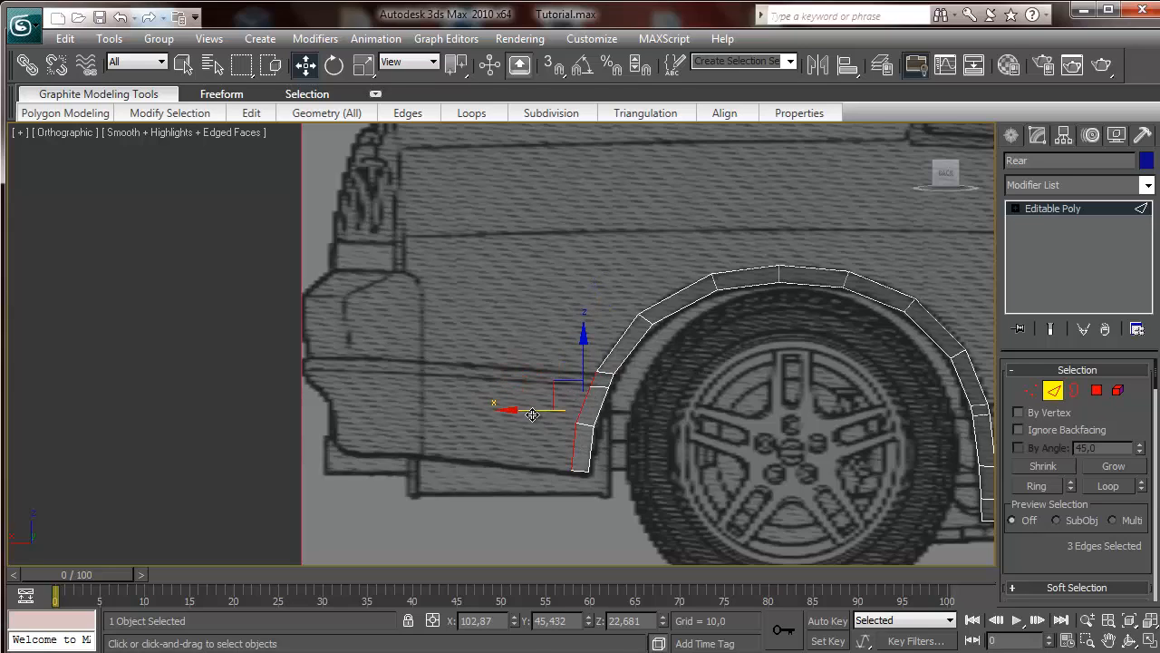
{"action": "left_click_drag", "start_coordinate": [527, 411], "coordinate": [233, 405], "text": "shift"}
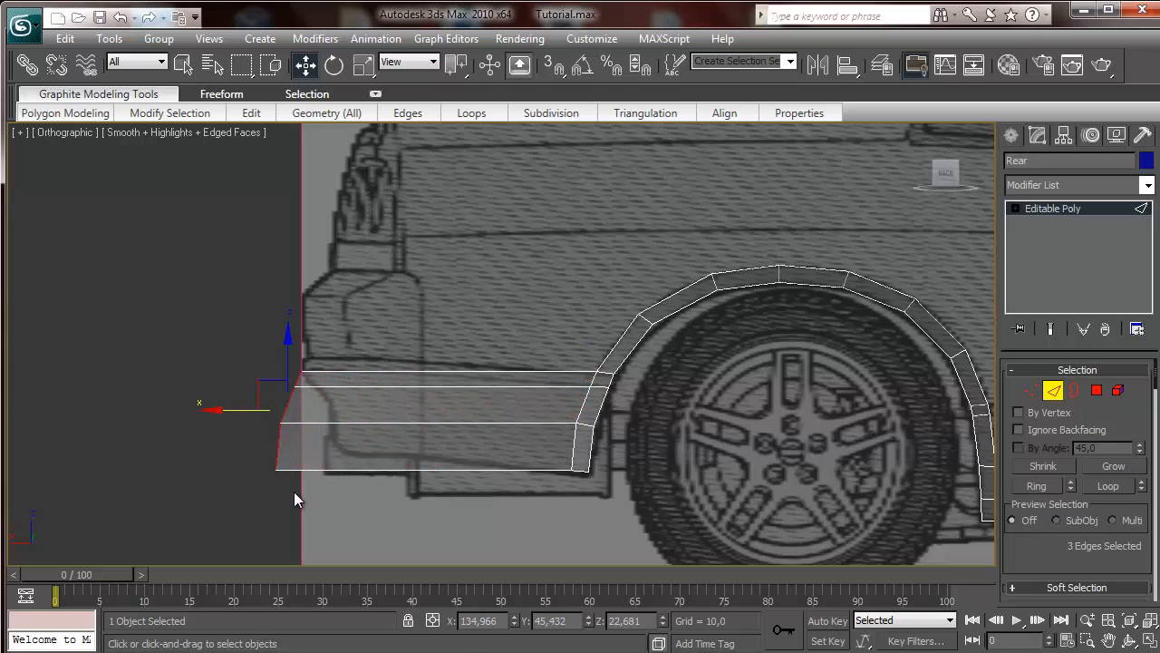
Try fitting the extruded strip's four outer vertices to the bumper's crease lines and lower rear outline in the side blueprint
{"action": "left_click", "coordinate": [1033, 391]}
{"action": "scroll", "coordinate": [479, 375], "scroll_direction": "up", "scroll_amount": 5}
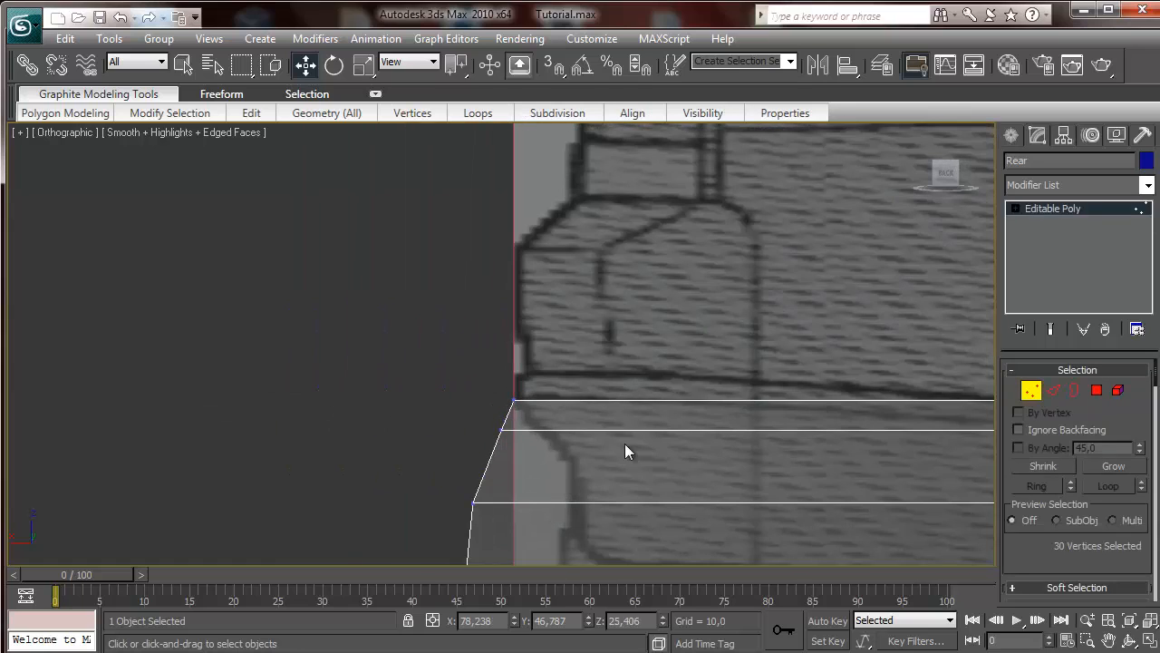
{"action": "left_click_drag", "start_coordinate": [499, 406], "coordinate": [492, 359]}
{"action": "left_click", "coordinate": [510, 402]}
{"action": "left_click_drag", "start_coordinate": [510, 401], "coordinate": [495, 370]}
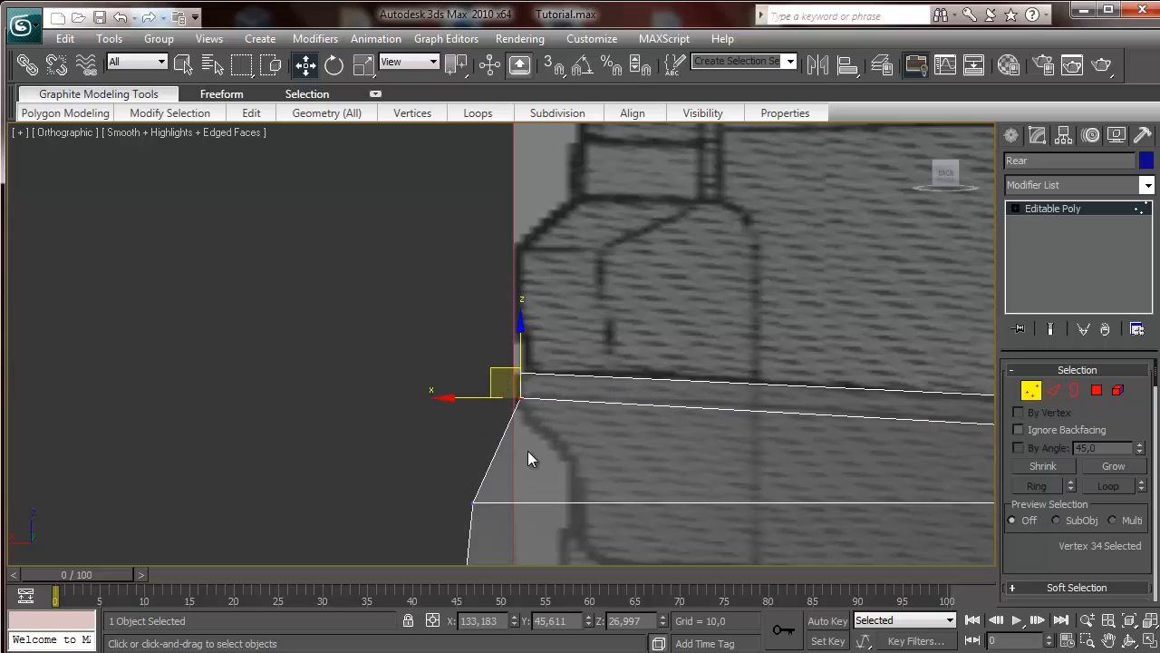
{"action": "scroll", "coordinate": [528, 453], "scroll_direction": "down", "scroll_amount": 4}
{"action": "middle_click_drag", "start_coordinate": [549, 446], "coordinate": [528, 300]}
{"action": "left_click", "coordinate": [474, 330]}
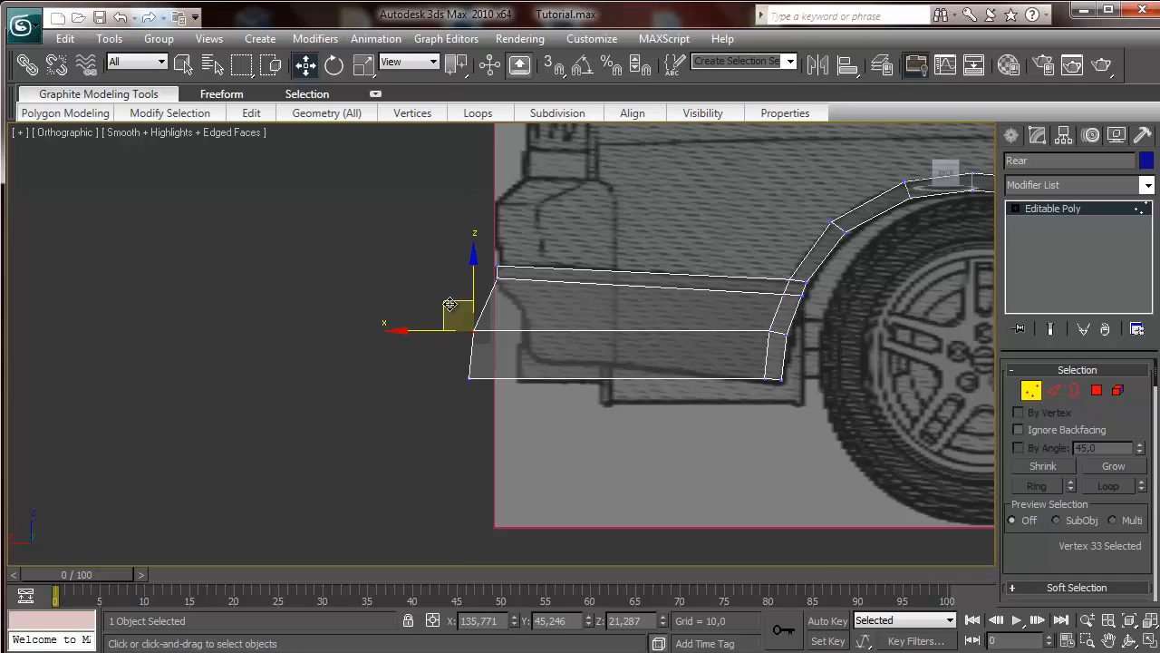
{"action": "left_click_drag", "start_coordinate": [450, 305], "coordinate": [501, 289]}
{"action": "left_click", "coordinate": [474, 377]}
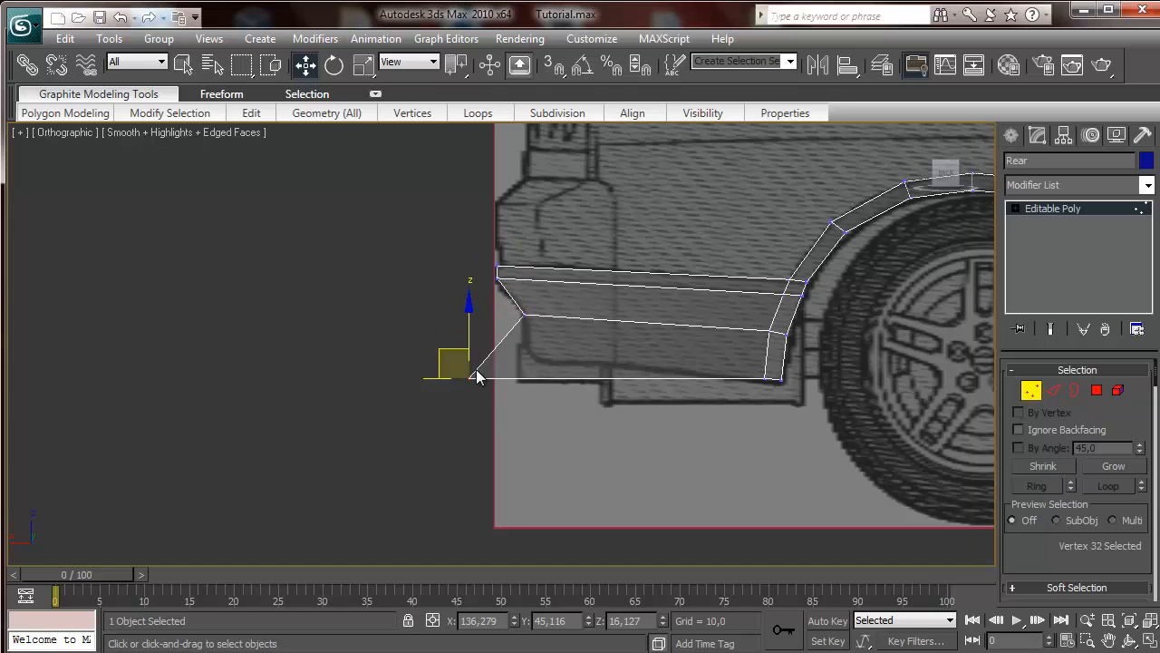
{"action": "left_click_drag", "start_coordinate": [478, 377], "coordinate": [505, 331]}
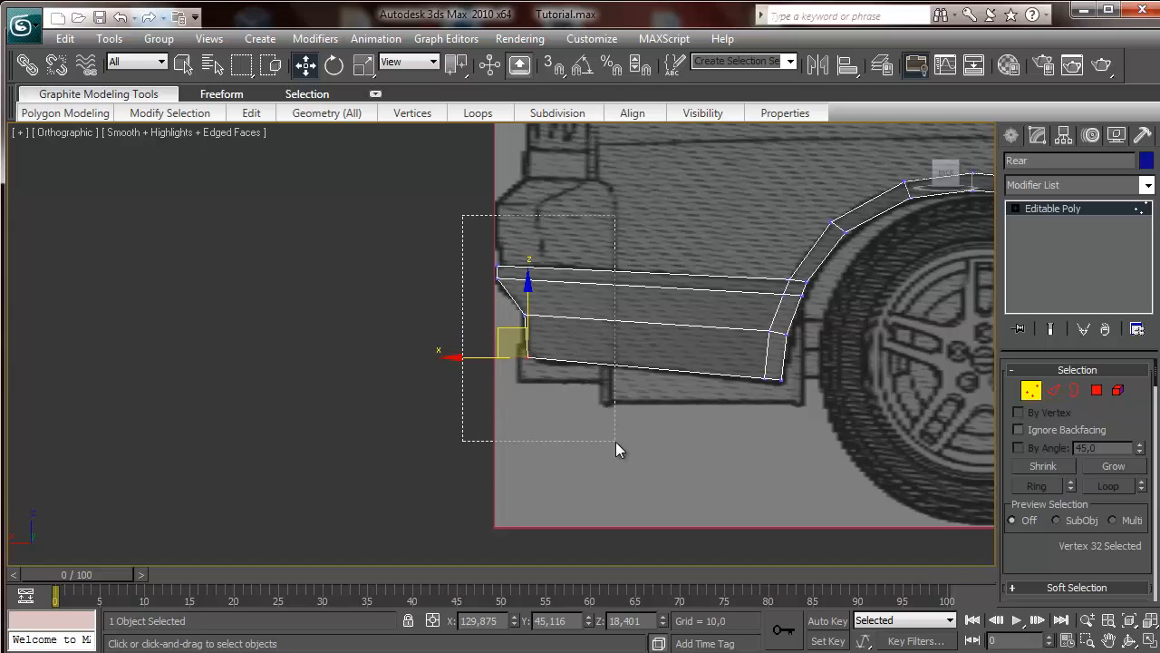
Delete the extruded bumper strip's four outer vertices and switch the Rear object to edge editing
{"action": "left_click_drag", "start_coordinate": [616, 442], "coordinate": [615, 442]}
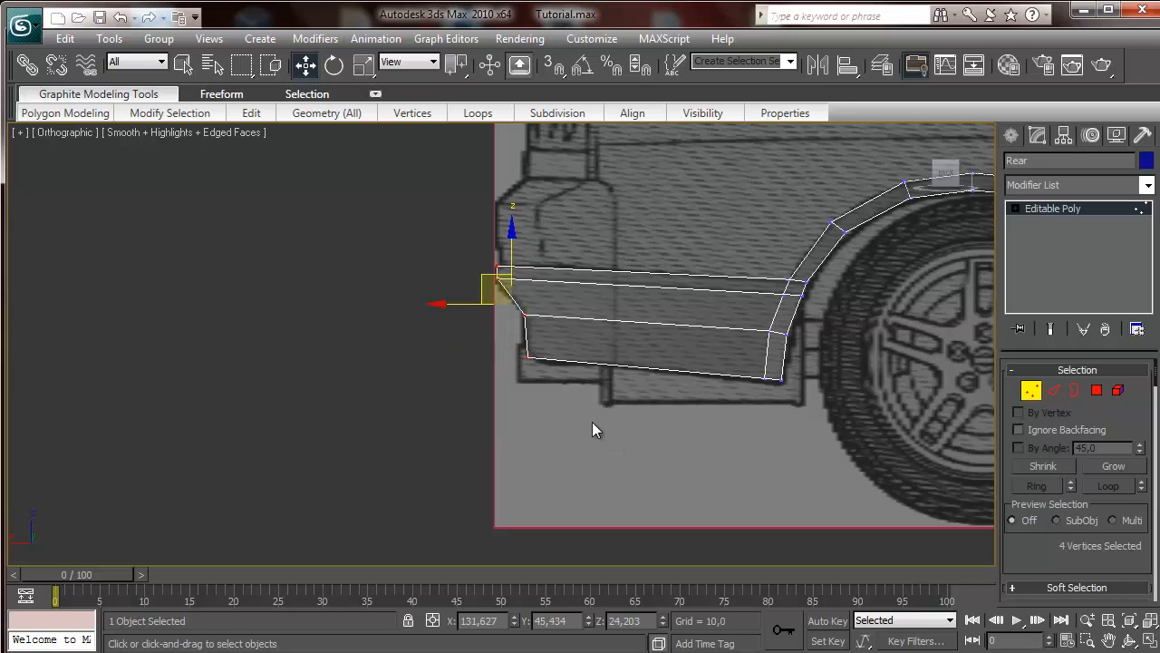
{"action": "key", "text": "Delete"}
{"action": "left_click", "coordinate": [1053, 390]}
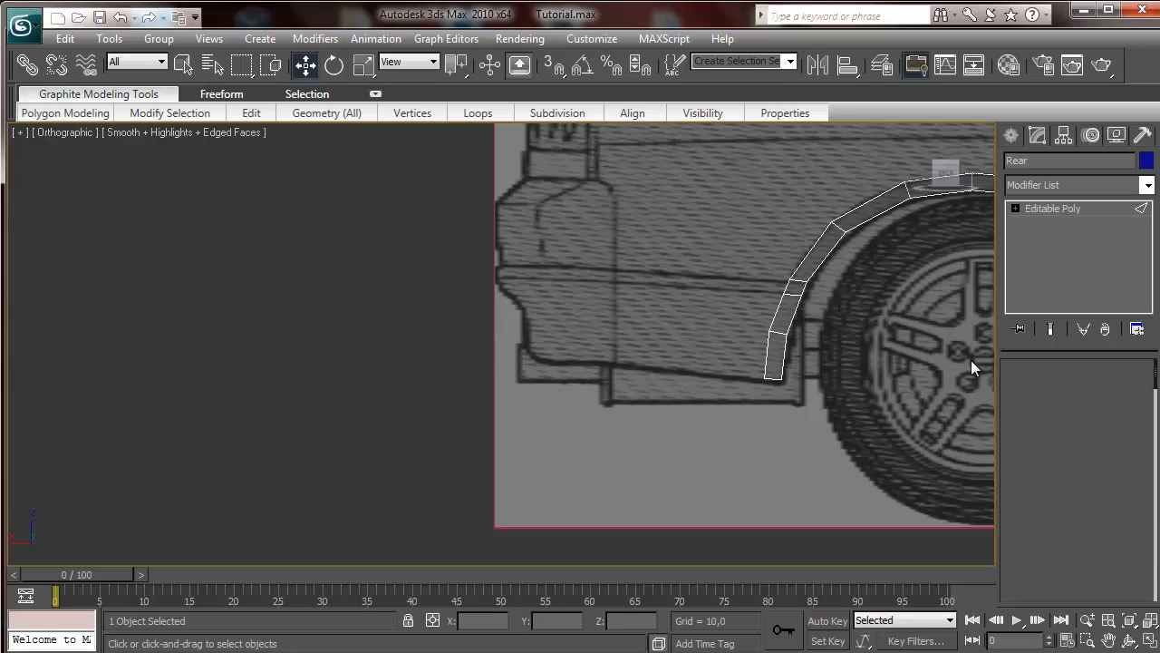
Extrude the arch strip's three lower outer edges along the Y axis to the car's centreline in the top blueprint
{"action": "left_click", "coordinate": [787, 285]}
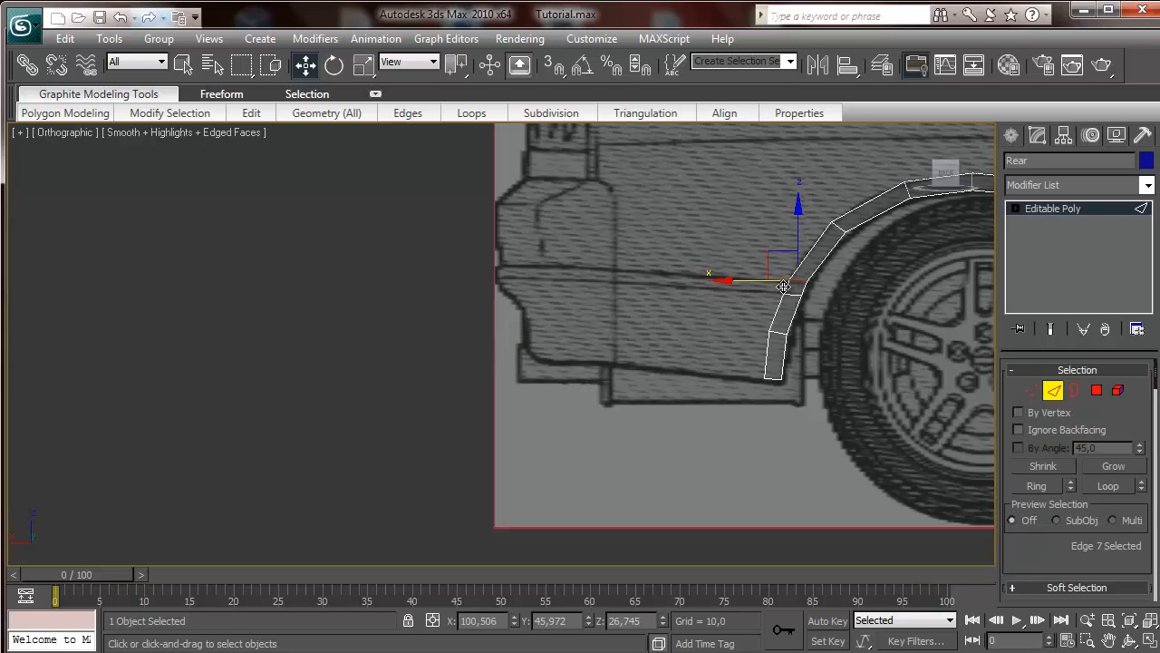
{"action": "left_click", "coordinate": [786, 291]}
{"action": "left_click", "coordinate": [777, 313], "text": "ctrl"}
{"action": "left_click", "coordinate": [768, 350], "text": "ctrl"}
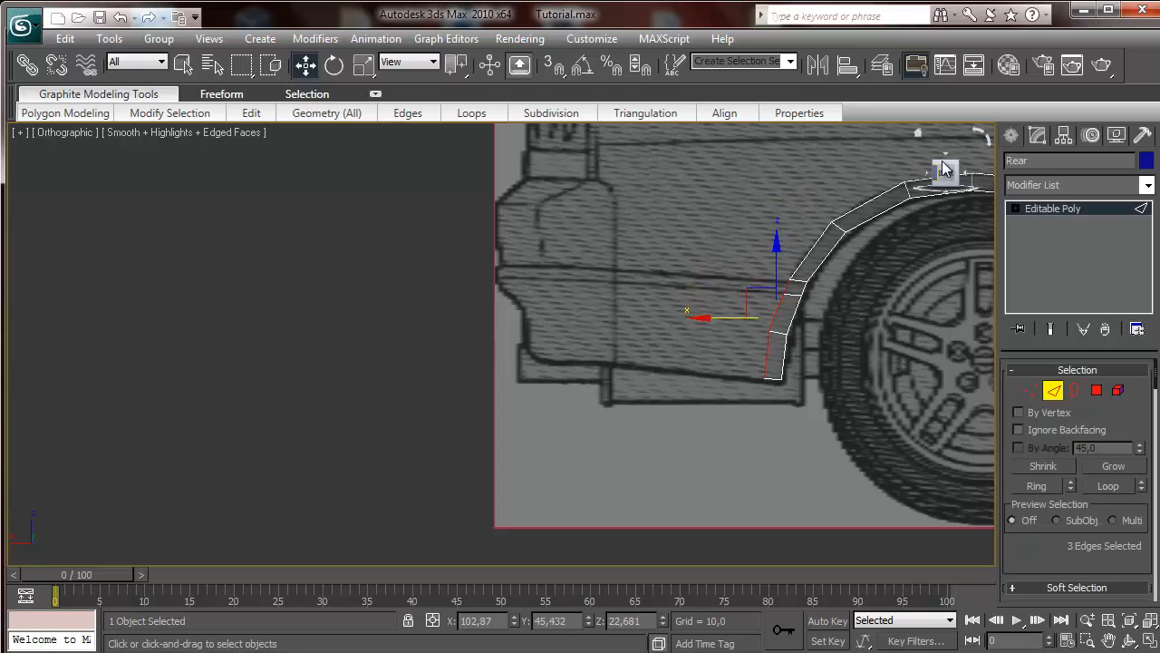
{"action": "left_click_drag", "start_coordinate": [944, 164], "coordinate": [946, 238]}
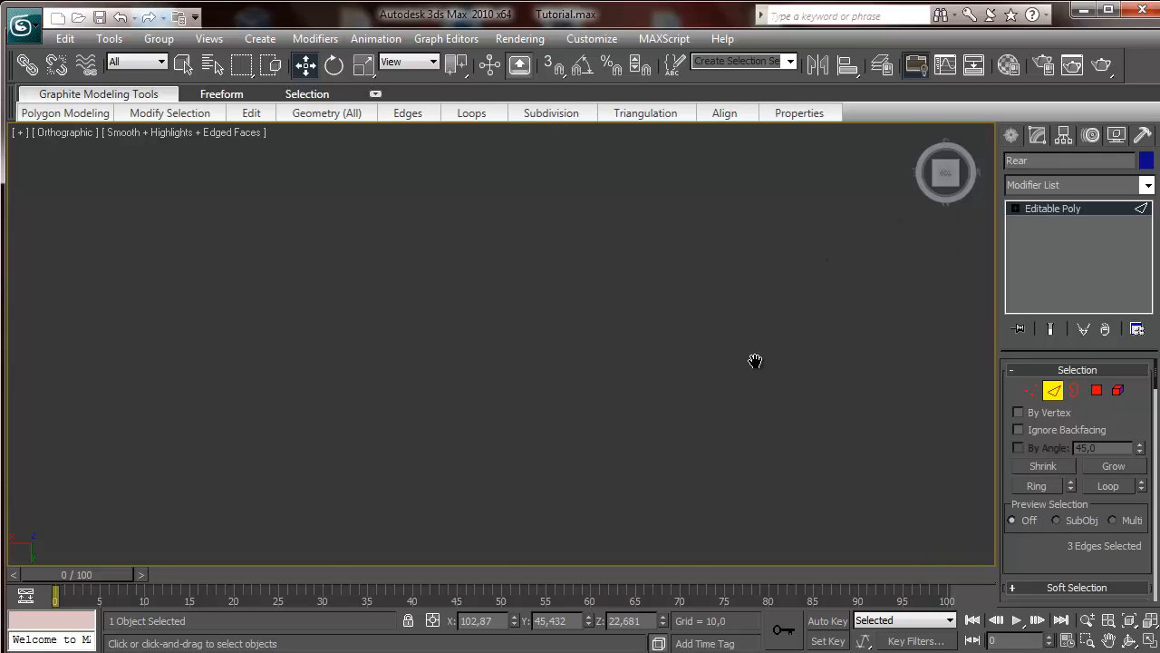
{"action": "key", "text": "z"}
{"action": "scroll", "coordinate": [691, 365], "scroll_direction": "down", "scroll_amount": 6}
{"action": "scroll", "coordinate": [684, 373], "scroll_direction": "down", "scroll_amount": 6}
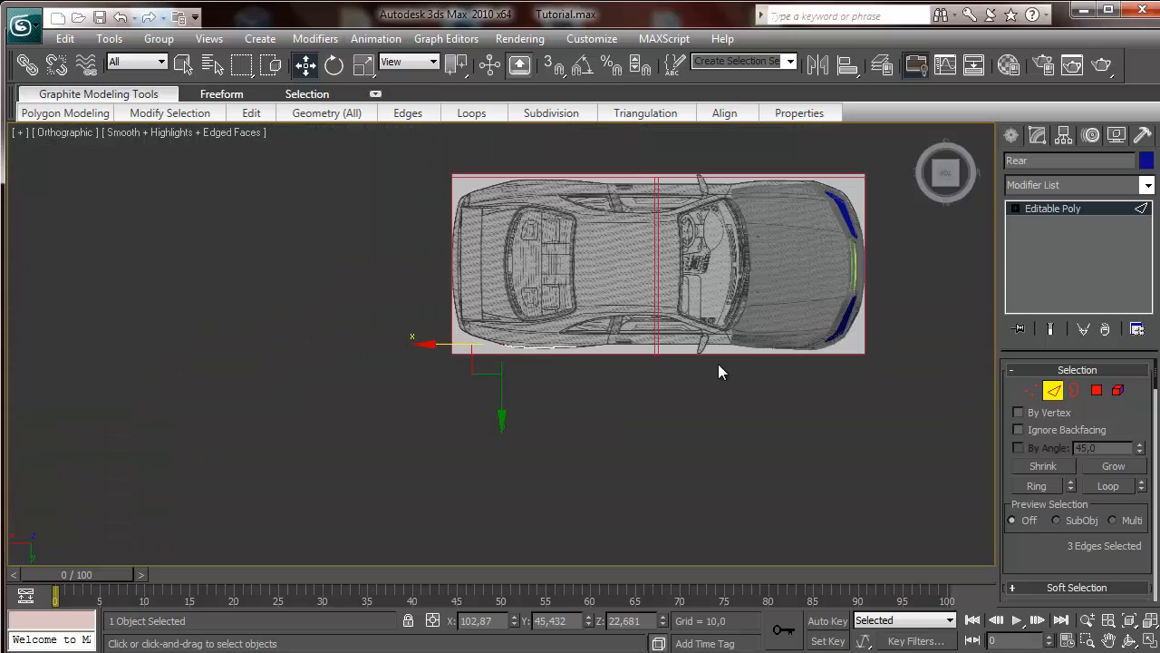
{"action": "mouse_move", "coordinate": [916, 173]}
{"action": "left_mouse_down"}
{"action": "mouse_move", "coordinate": [26, 228]}
{"action": "mouse_move", "coordinate": [181, 256]}
{"action": "mouse_move", "coordinate": [912, 166]}
{"action": "left_mouse_up"}
{"action": "left_click", "coordinate": [946, 176]}
{"action": "middle_click_drag", "start_coordinate": [509, 261], "coordinate": [727, 269]}
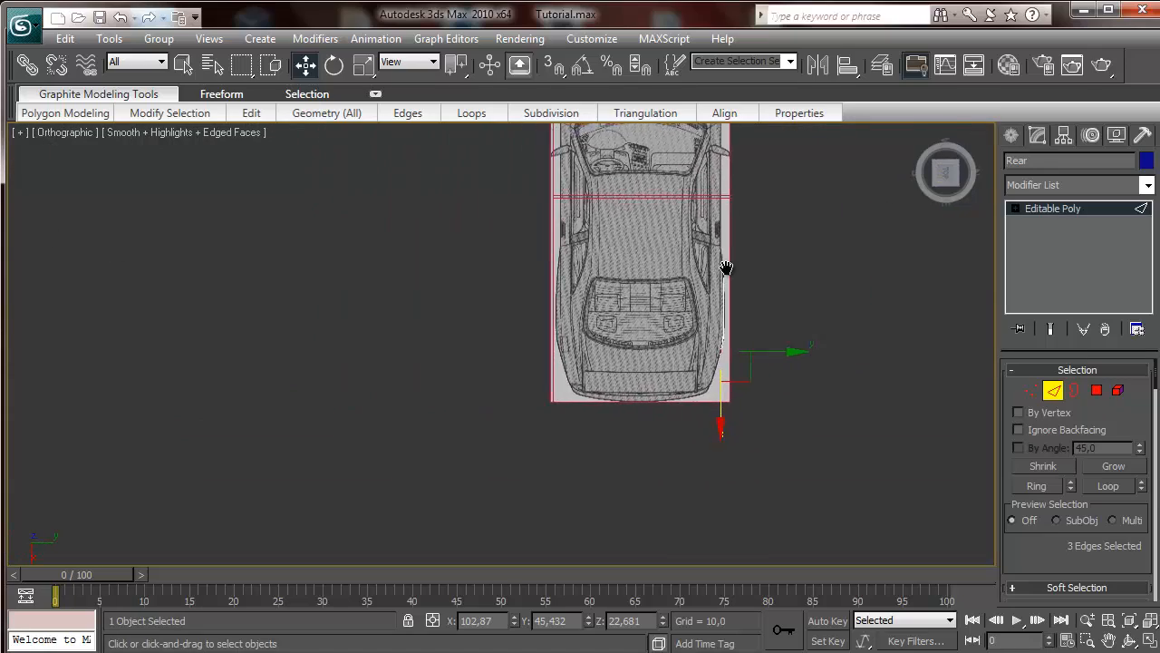
{"action": "scroll", "coordinate": [689, 277], "scroll_direction": "up", "scroll_amount": 4}
{"action": "middle_click_drag", "start_coordinate": [651, 286], "coordinate": [424, 273]}
{"action": "scroll", "coordinate": [736, 407], "scroll_direction": "up", "scroll_amount": 2}
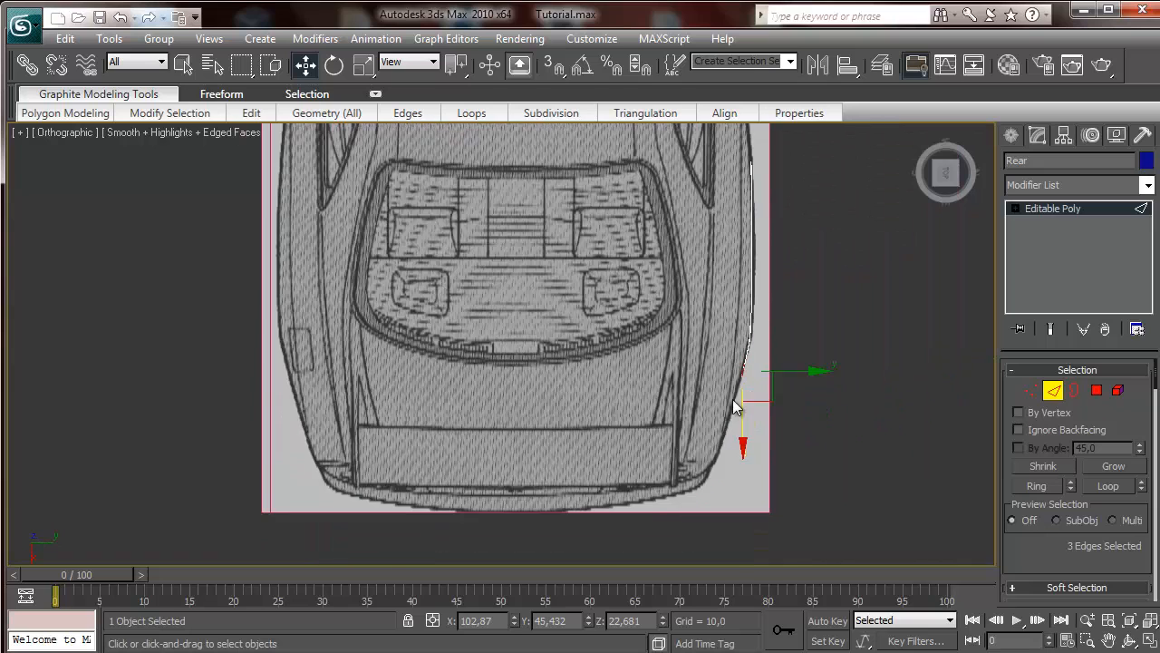
{"action": "scroll", "coordinate": [736, 407], "scroll_direction": "up", "scroll_amount": 2}
{"action": "middle_click_drag", "start_coordinate": [719, 373], "coordinate": [649, 261]}
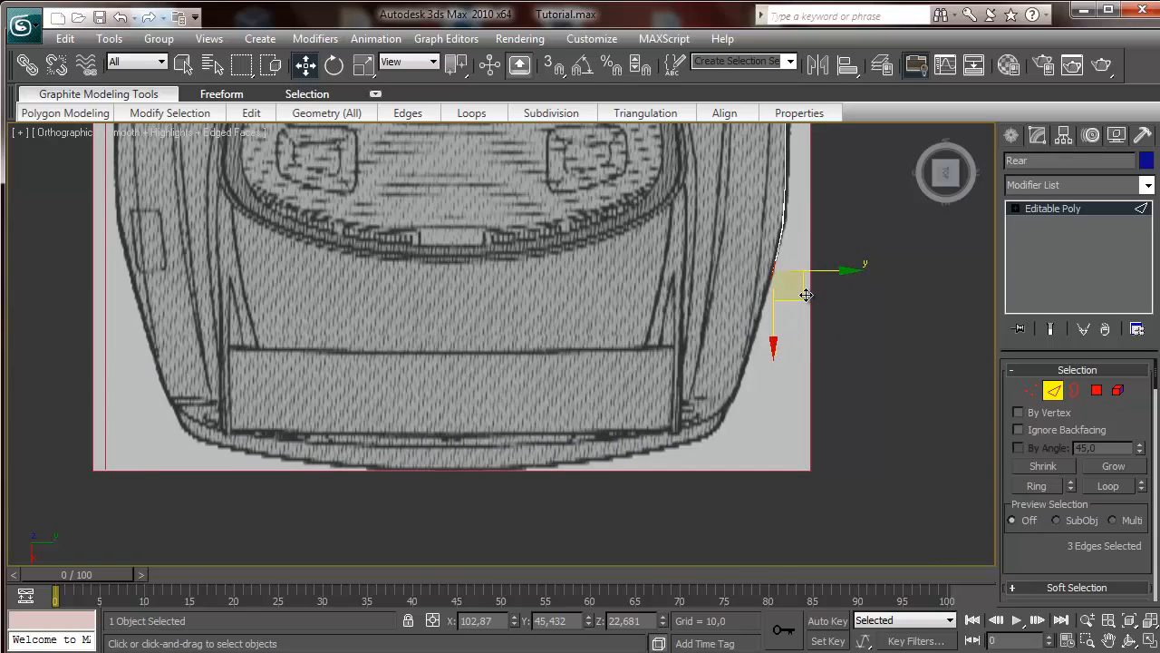
{"action": "mouse_move", "coordinate": [836, 270]}
{"action": "left_mouse_down", "text": "shift"}
{"action": "mouse_move", "coordinate": [471, 283]}
{"action": "mouse_move", "coordinate": [502, 282]}
{"action": "left_mouse_up", "text": "shift"}
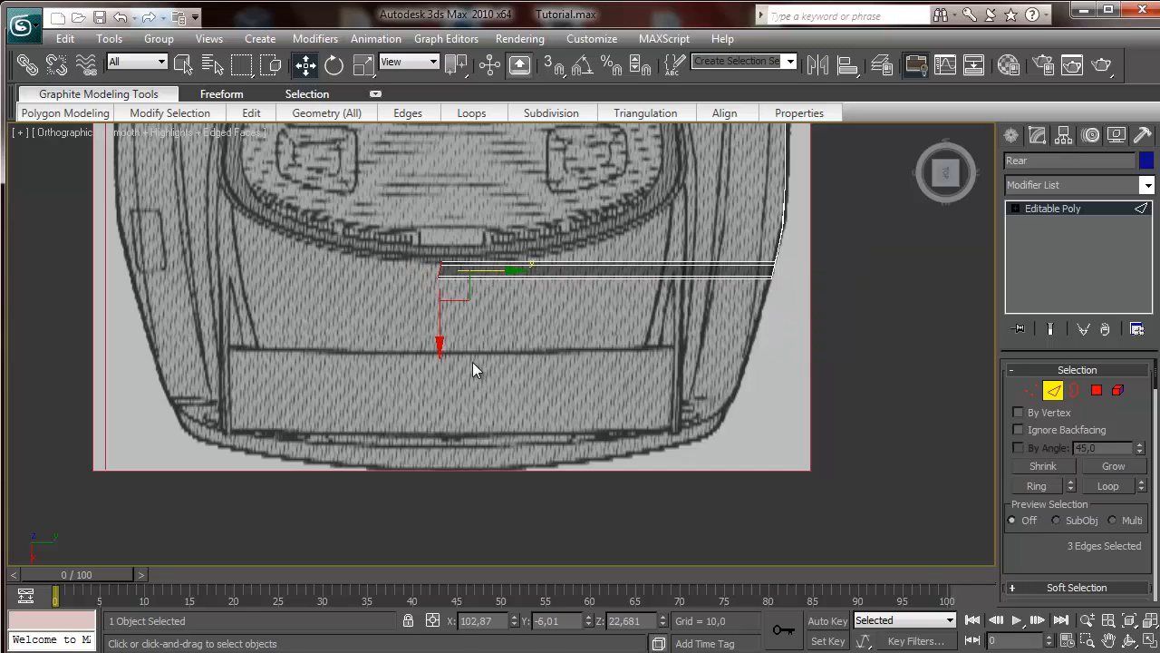
Scale the extruded end edges along the Y axis to flatten them into one plane at the centreline
{"action": "scroll", "coordinate": [655, 329], "scroll_direction": "up", "scroll_amount": 2}
{"action": "scroll", "coordinate": [621, 335], "scroll_direction": "down", "scroll_amount": 3}
{"action": "scroll", "coordinate": [624, 341], "scroll_direction": "up", "scroll_amount": 4}
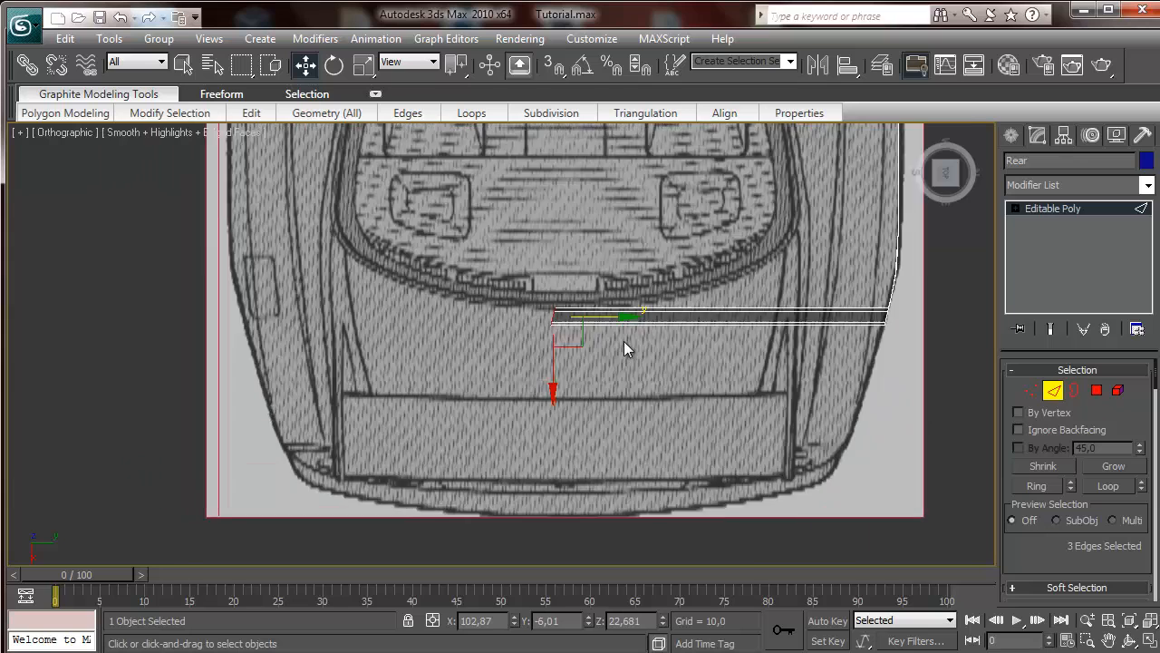
{"action": "left_click", "coordinate": [365, 67]}
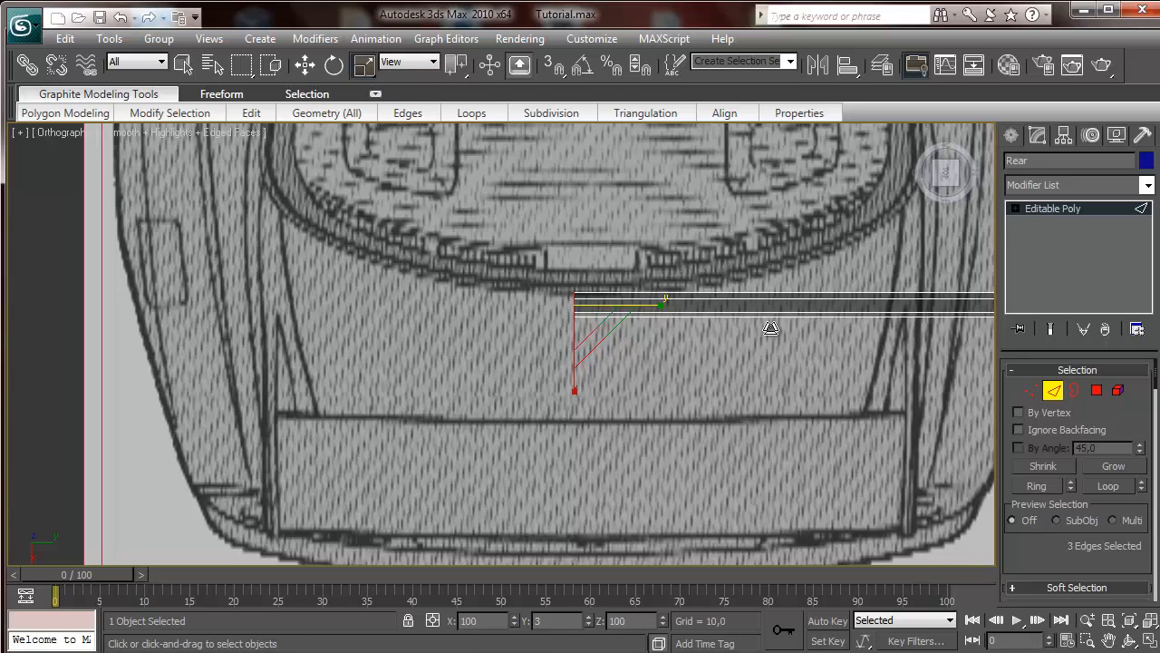
{"action": "key", "text": "w"}
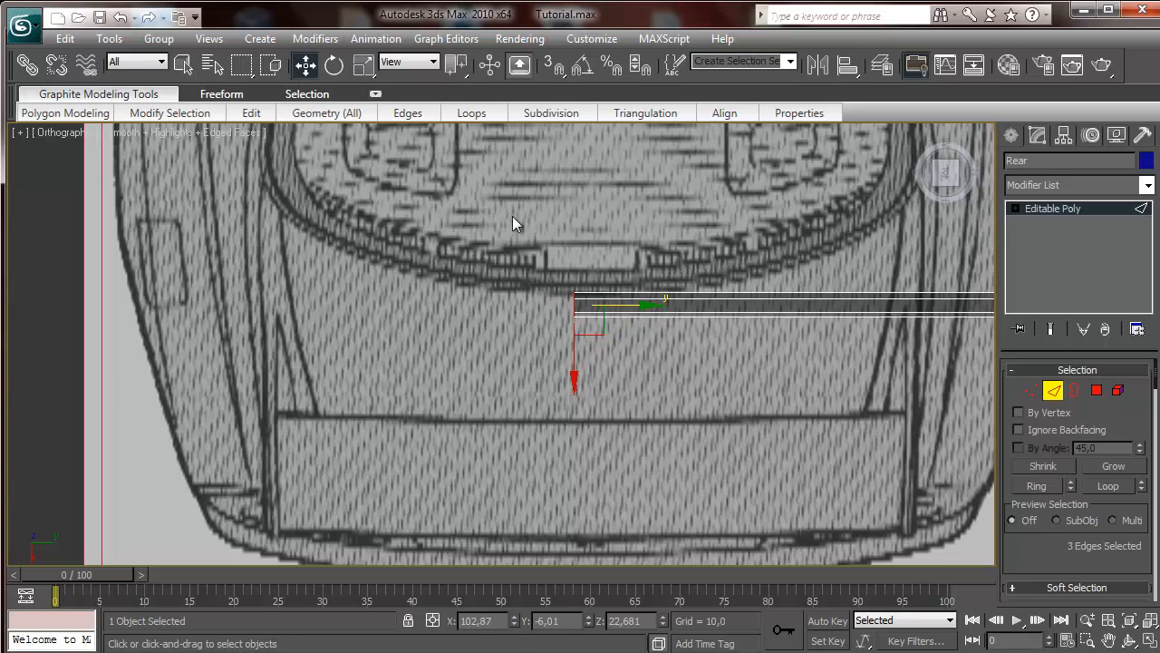
Move the flattened end edges along the X axis to the rearmost point of the bumper in the top blueprint
{"action": "middle_click_drag", "start_coordinate": [512, 217], "coordinate": [341, 167]}
{"action": "scroll", "coordinate": [341, 168], "scroll_direction": "down", "scroll_amount": 2}
{"action": "middle_click_drag", "start_coordinate": [584, 263], "coordinate": [707, 209]}
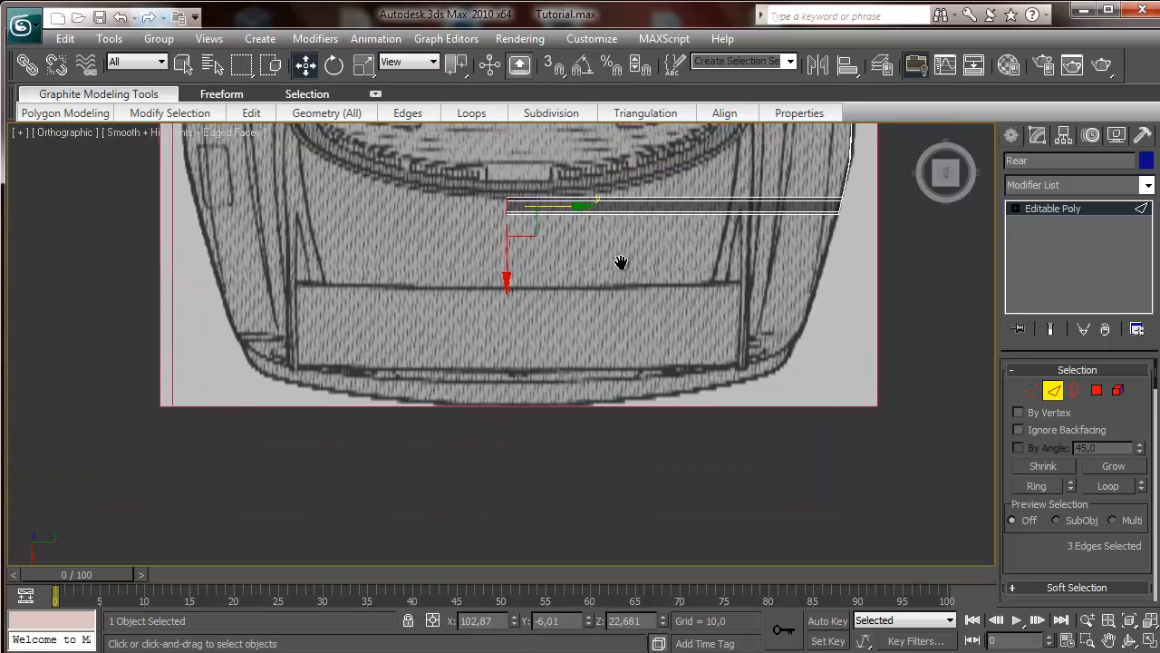
{"action": "left_click_drag", "start_coordinate": [508, 269], "coordinate": [549, 458]}
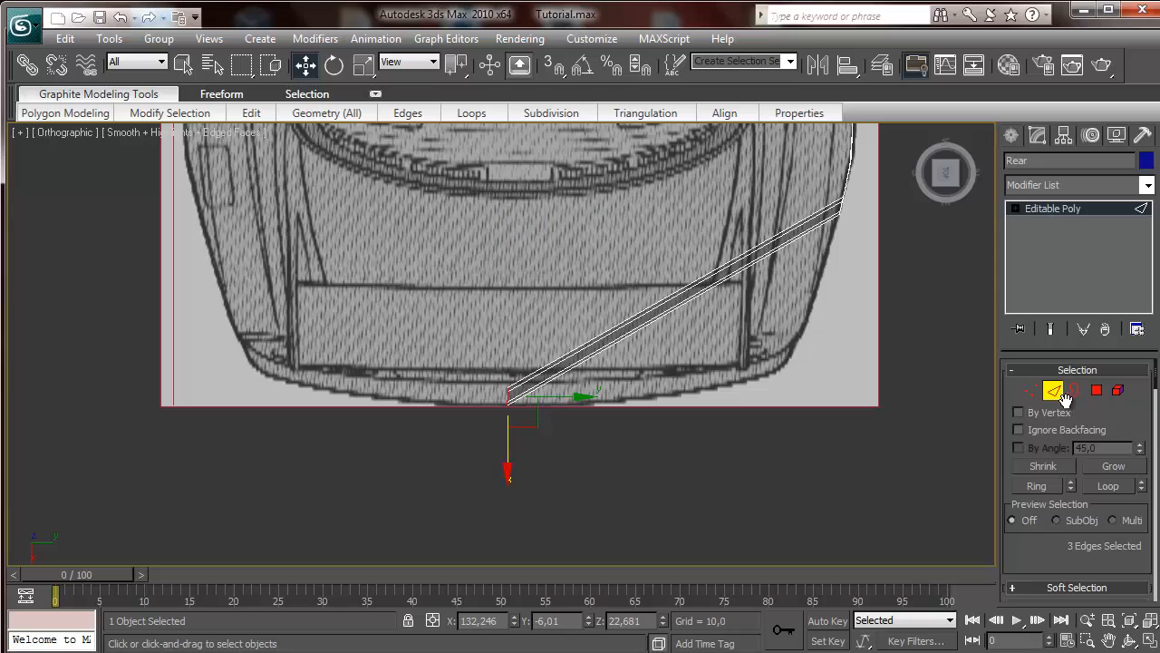
Connect the bumper strip's four long edges with 3 segments
{"action": "left_click_drag", "start_coordinate": [742, 416], "coordinate": [753, 437]}
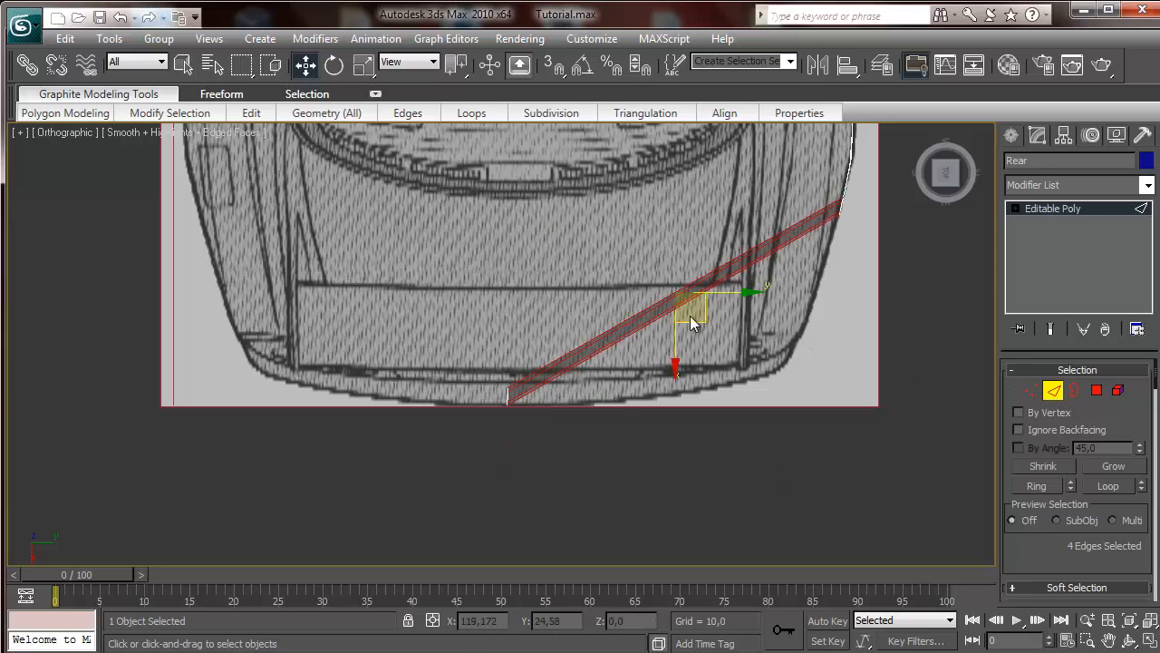
{"action": "left_click_drag", "start_coordinate": [1065, 511], "coordinate": [1064, 510]}
{"action": "scroll", "coordinate": [1064, 510], "scroll_direction": "down", "scroll_amount": 5}
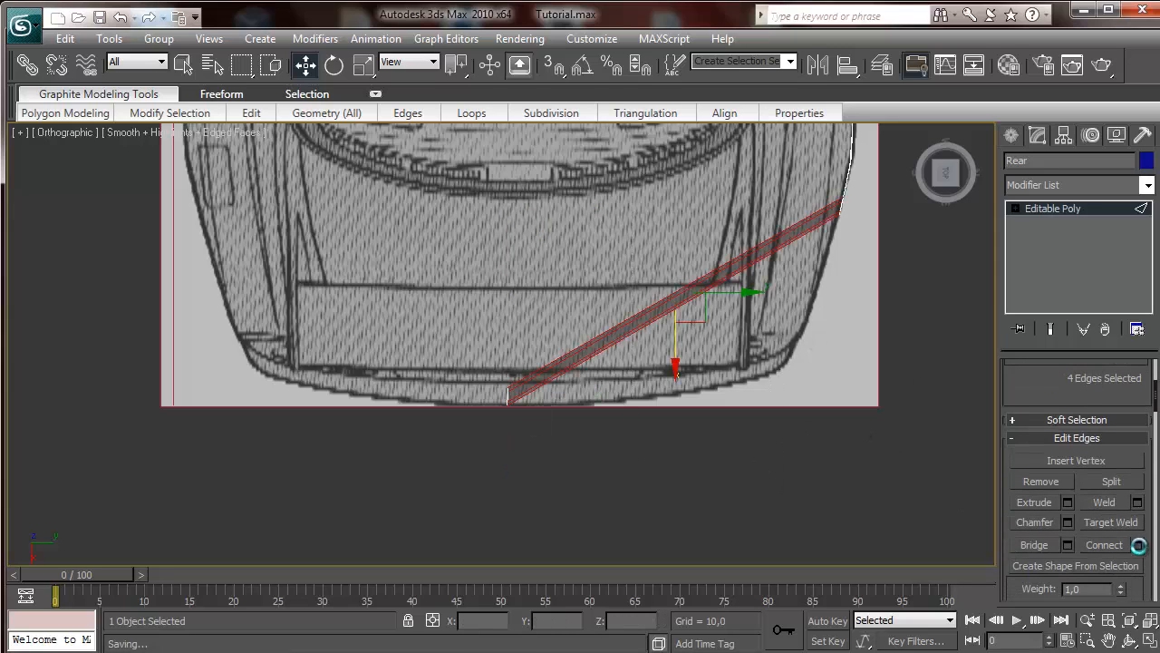
{"action": "left_click", "coordinate": [1137, 543]}
{"action": "left_click_drag", "start_coordinate": [620, 288], "coordinate": [367, 152]}
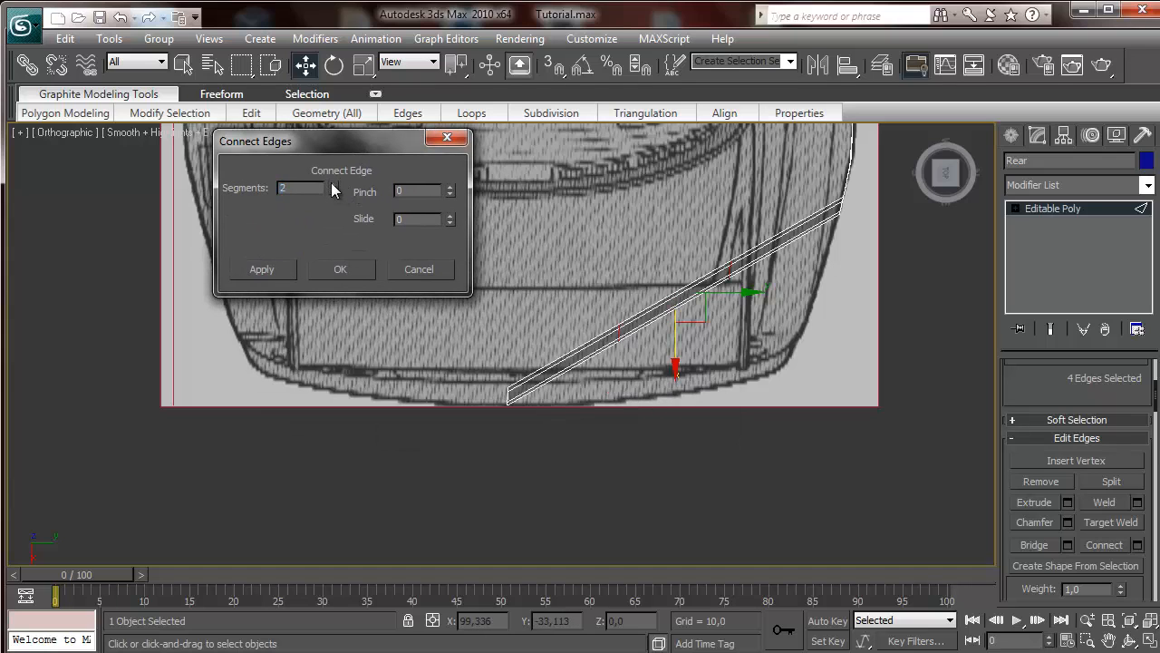
{"action": "left_click", "coordinate": [340, 269]}
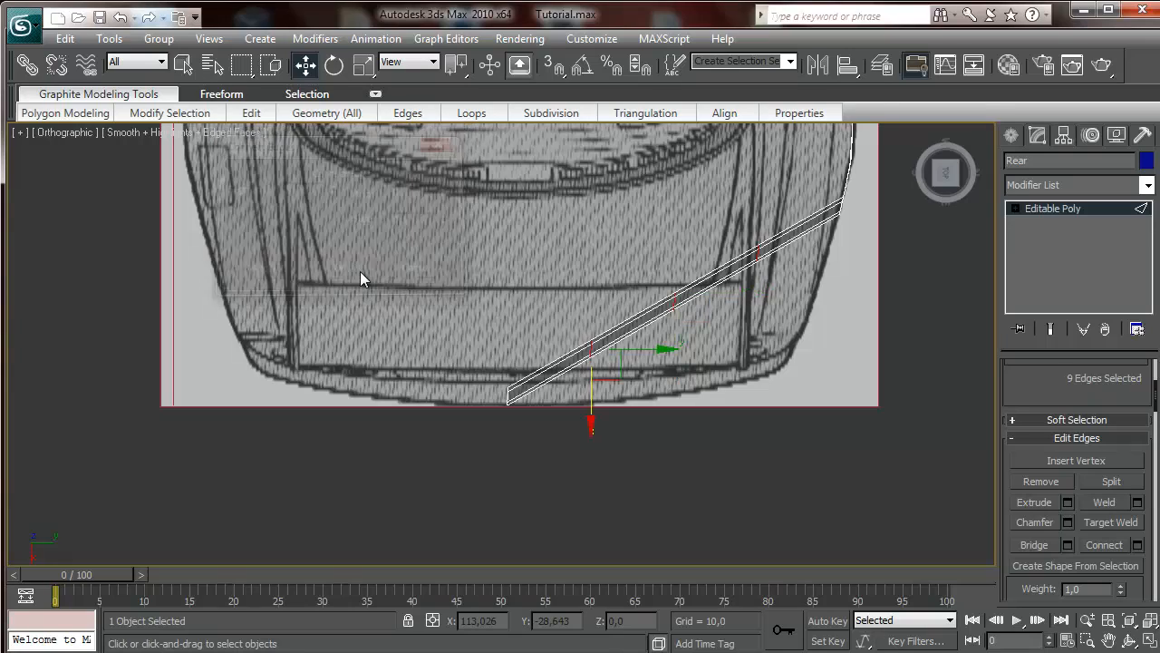
Move the bumper strip's three inner vertex columns onto the rear bumper's curved outline and corner in the top blueprint
{"action": "left_click", "coordinate": [1013, 210]}
{"action": "left_click", "coordinate": [1047, 223]}
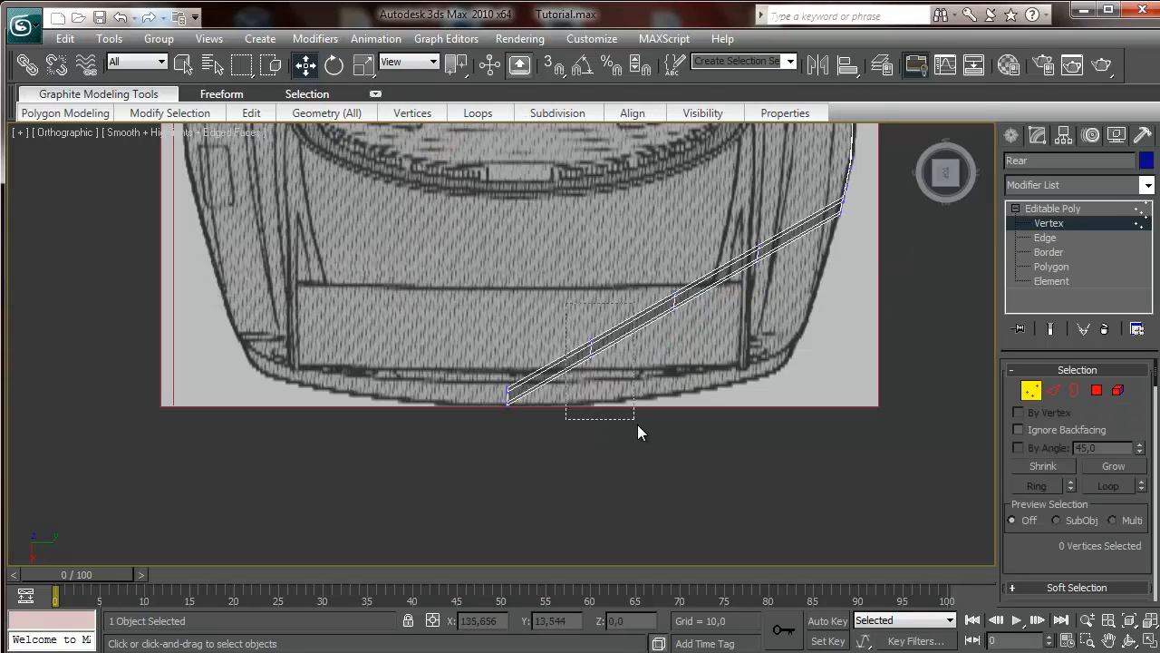
{"action": "left_click_drag", "start_coordinate": [638, 424], "coordinate": [598, 456]}
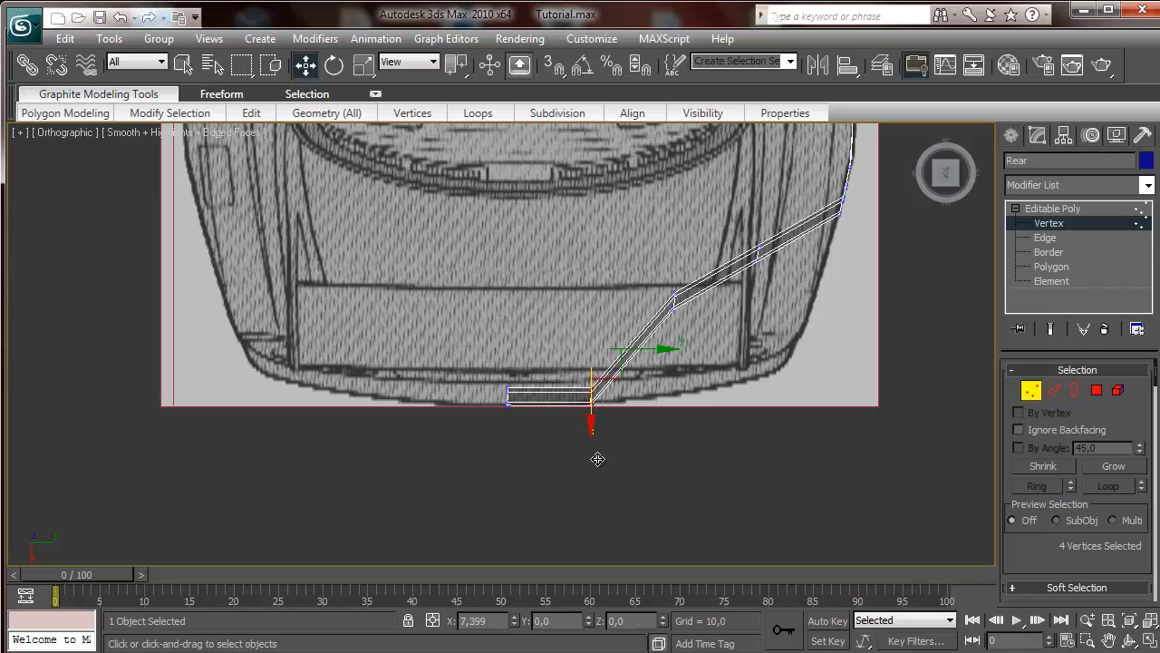
{"action": "left_click", "coordinate": [685, 300]}
{"action": "left_click_drag", "start_coordinate": [675, 367], "coordinate": [692, 453]}
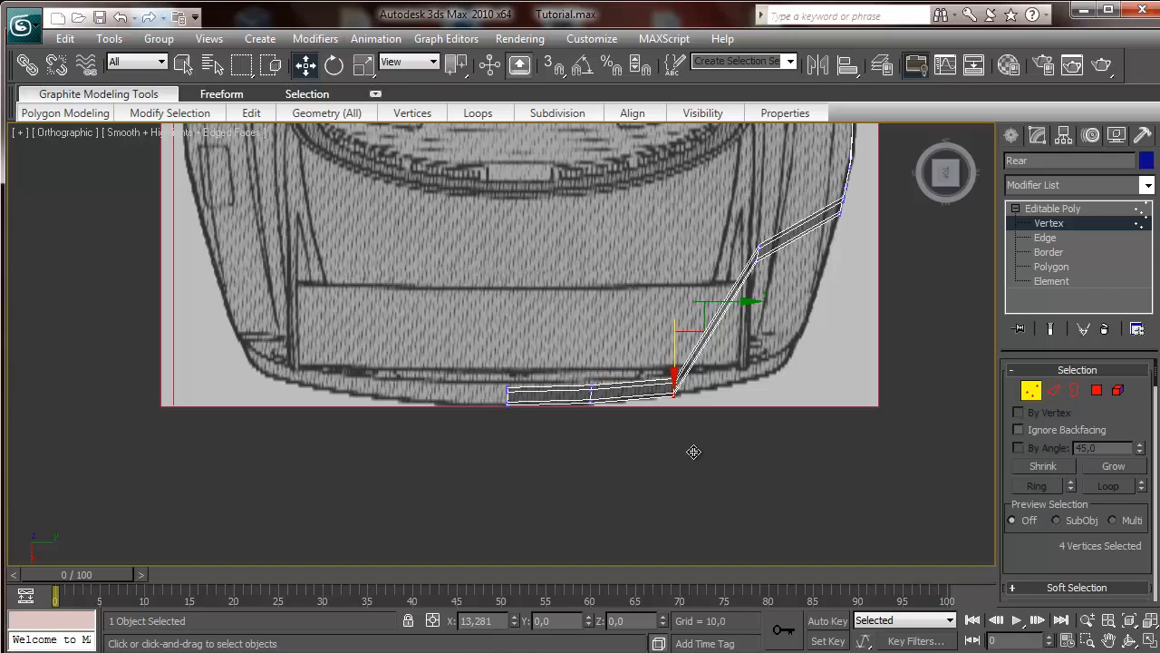
{"action": "left_click_drag", "start_coordinate": [803, 335], "coordinate": [804, 337]}
{"action": "left_click_drag", "start_coordinate": [780, 283], "coordinate": [809, 391]}
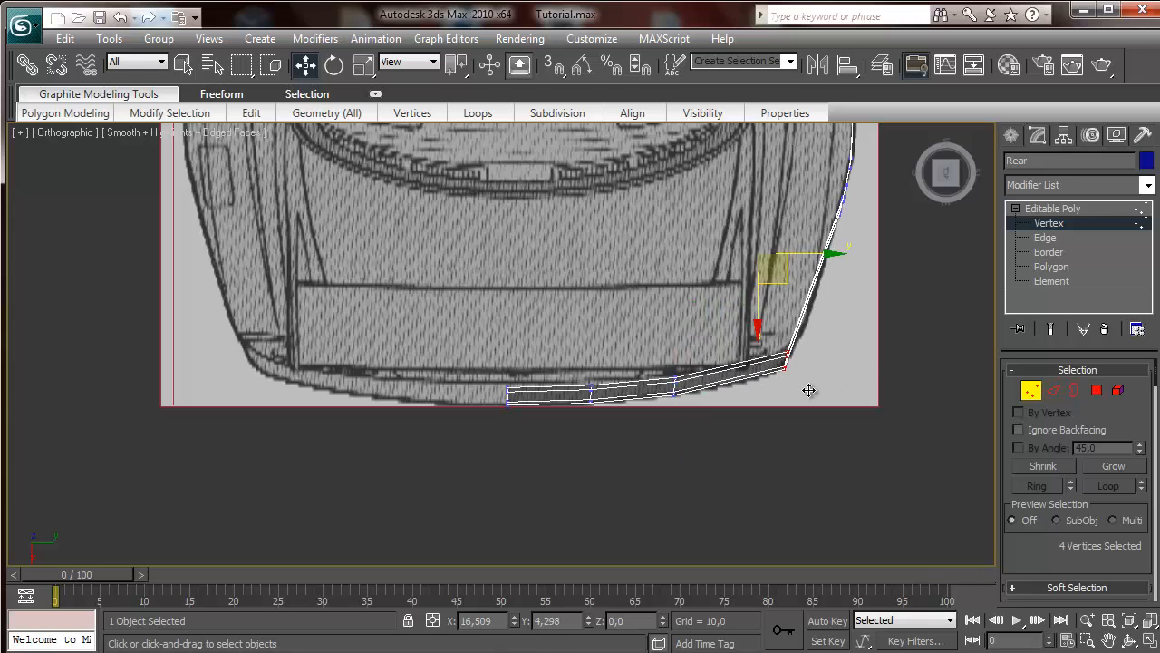
{"action": "left_click", "coordinate": [849, 305]}
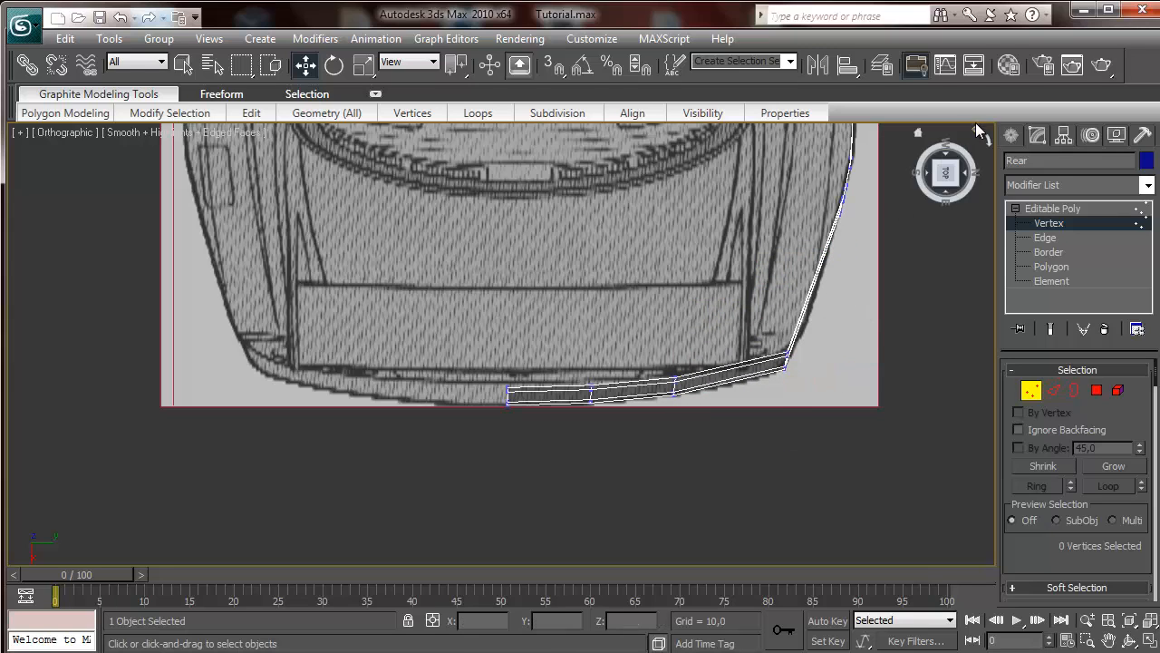
Connect the four bumper side edges between the wheel arch and the rear corner with 1 segment
{"action": "left_click_drag", "start_coordinate": [967, 177], "coordinate": [945, 181]}
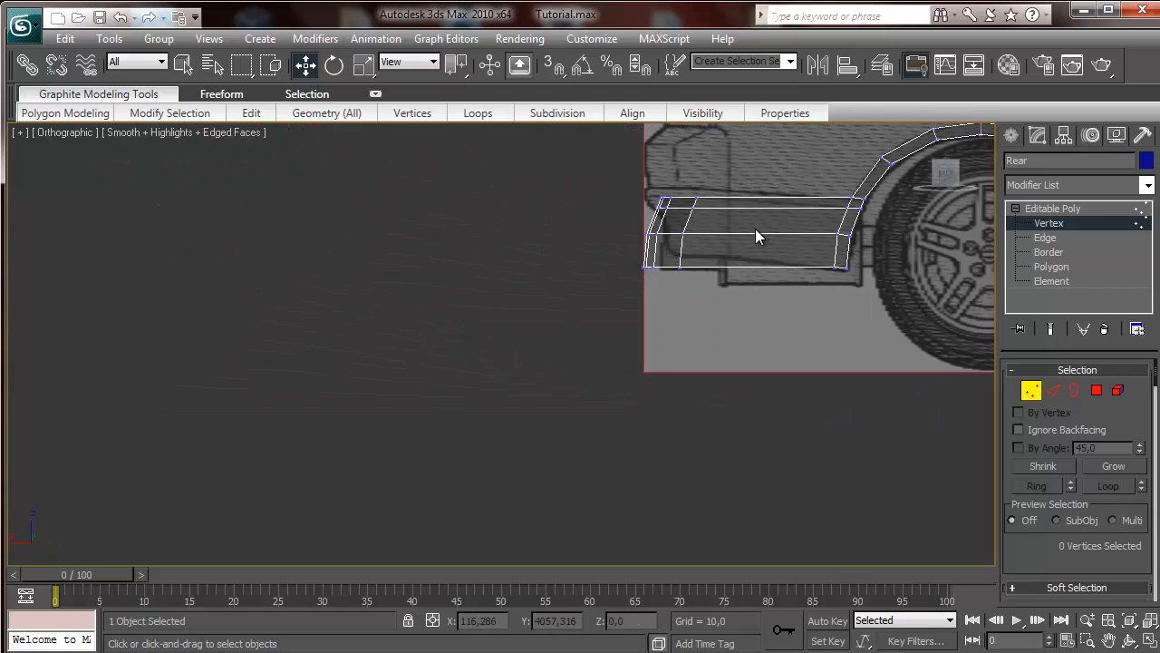
{"action": "middle_click_drag", "start_coordinate": [755, 228], "coordinate": [710, 298]}
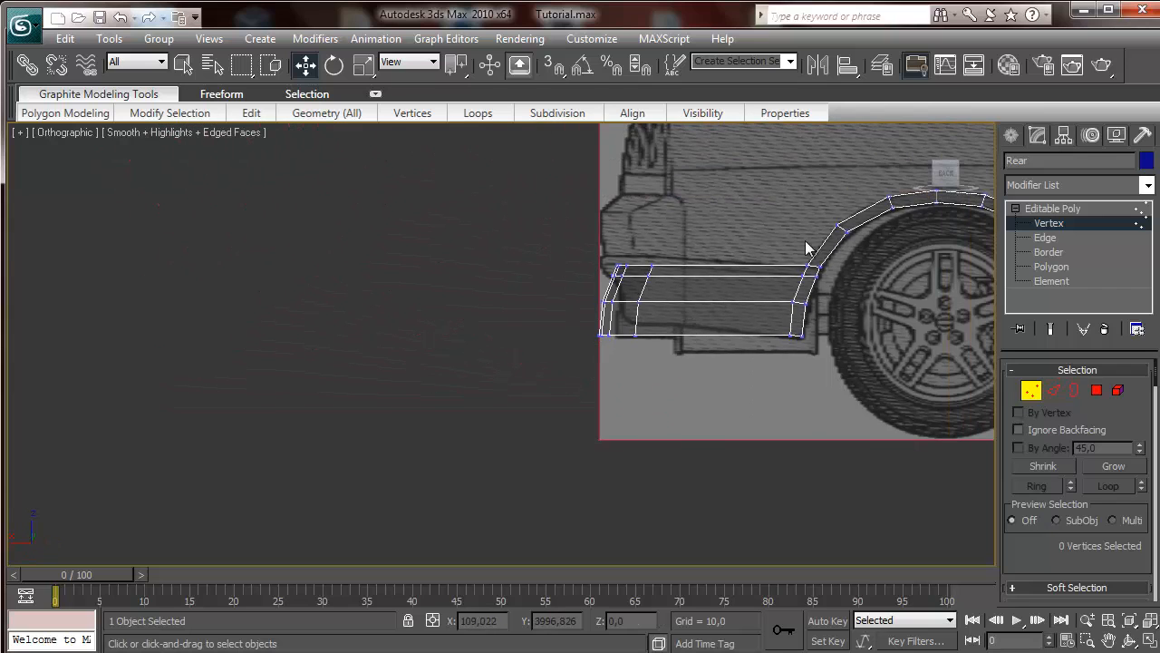
{"action": "left_click", "coordinate": [943, 155]}
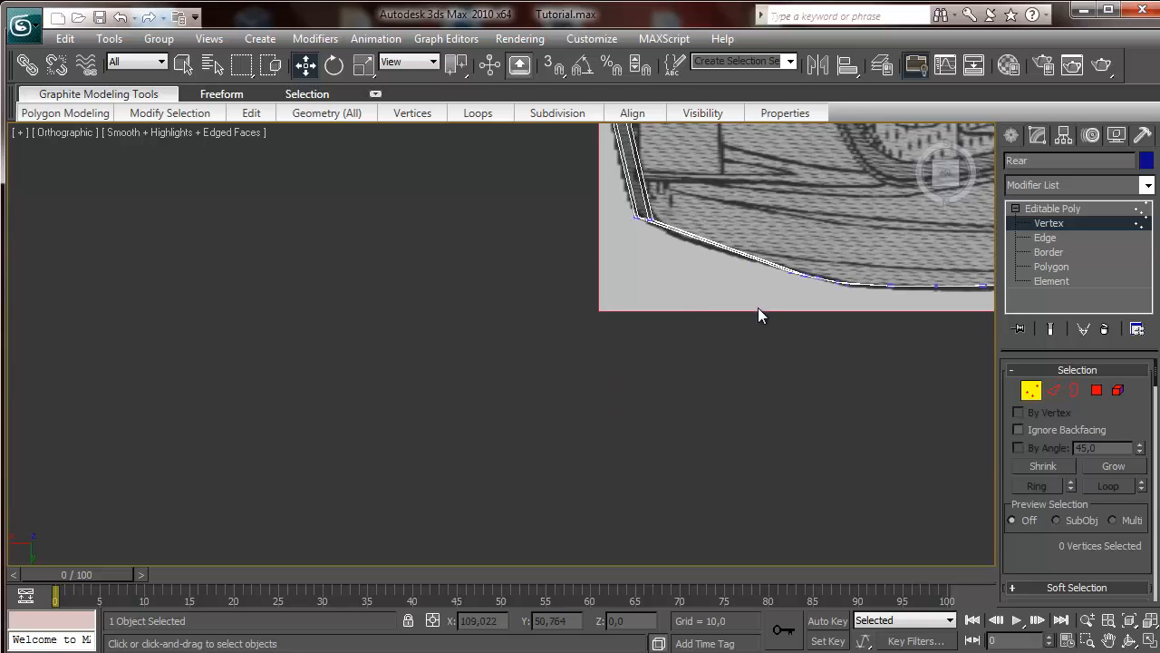
{"action": "middle_click_drag", "start_coordinate": [813, 232], "coordinate": [729, 279]}
{"action": "left_click", "coordinate": [1047, 240]}
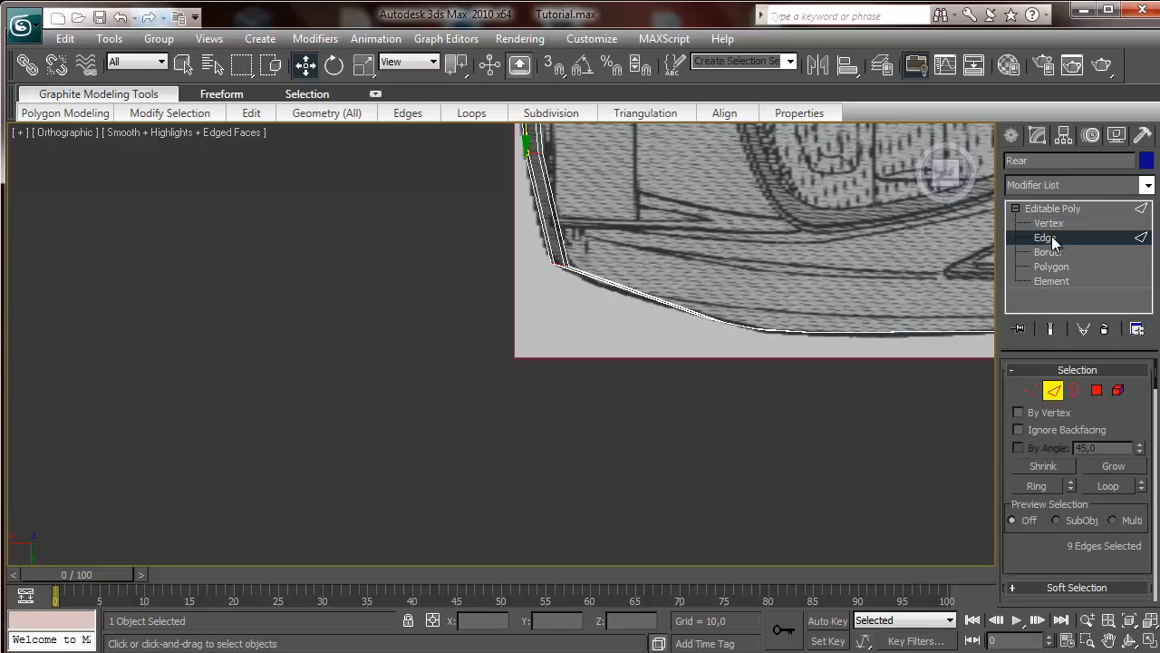
{"action": "left_click_drag", "start_coordinate": [618, 264], "coordinate": [652, 373]}
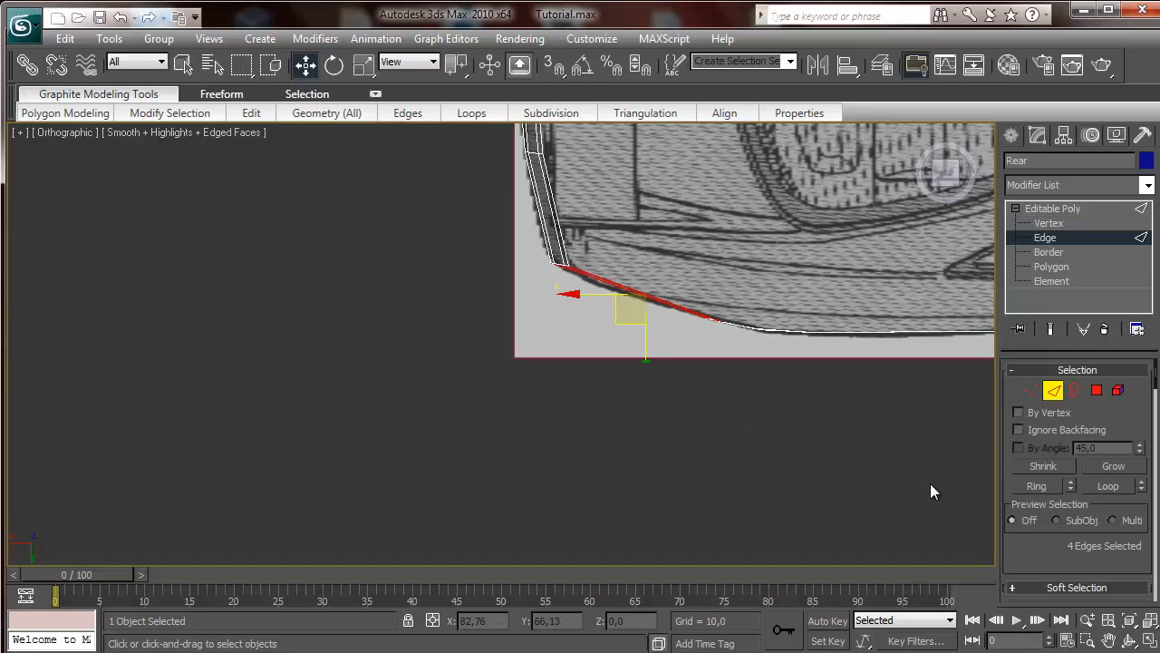
{"action": "scroll", "coordinate": [1129, 497], "scroll_direction": "down", "scroll_amount": 5}
{"action": "left_click", "coordinate": [1137, 507]}
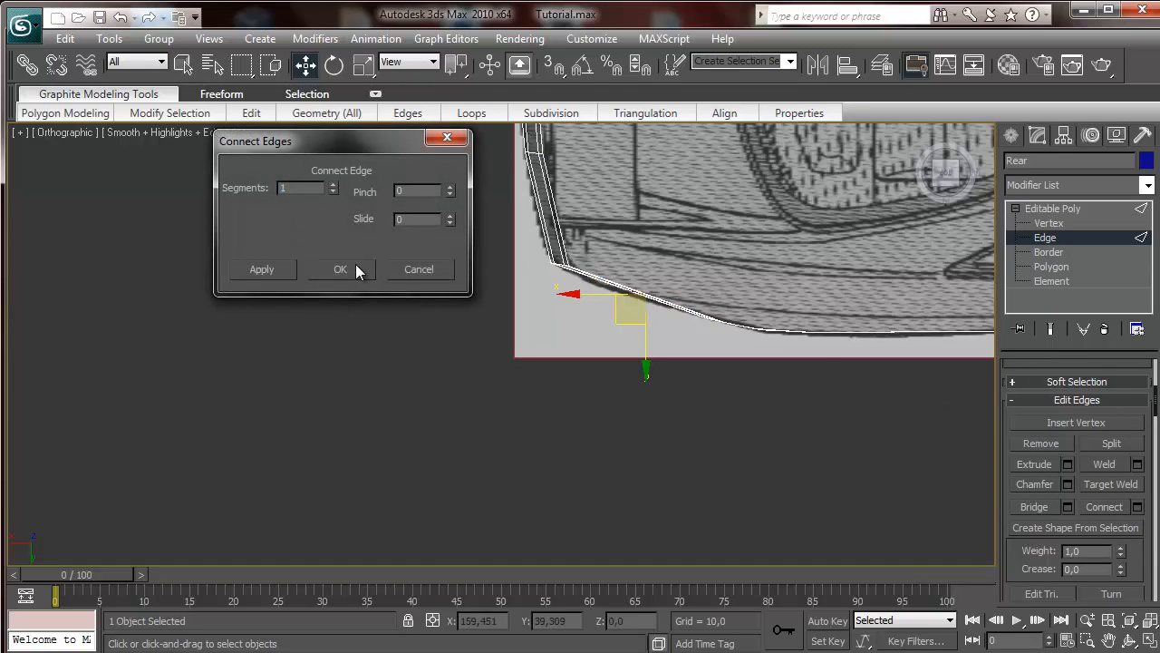
{"action": "left_click", "coordinate": [340, 270]}
Move the new side vertex column outward along the Y axis onto the bumper's outline in the top blueprint
{"action": "middle_click_drag", "start_coordinate": [837, 381], "coordinate": [777, 375]}
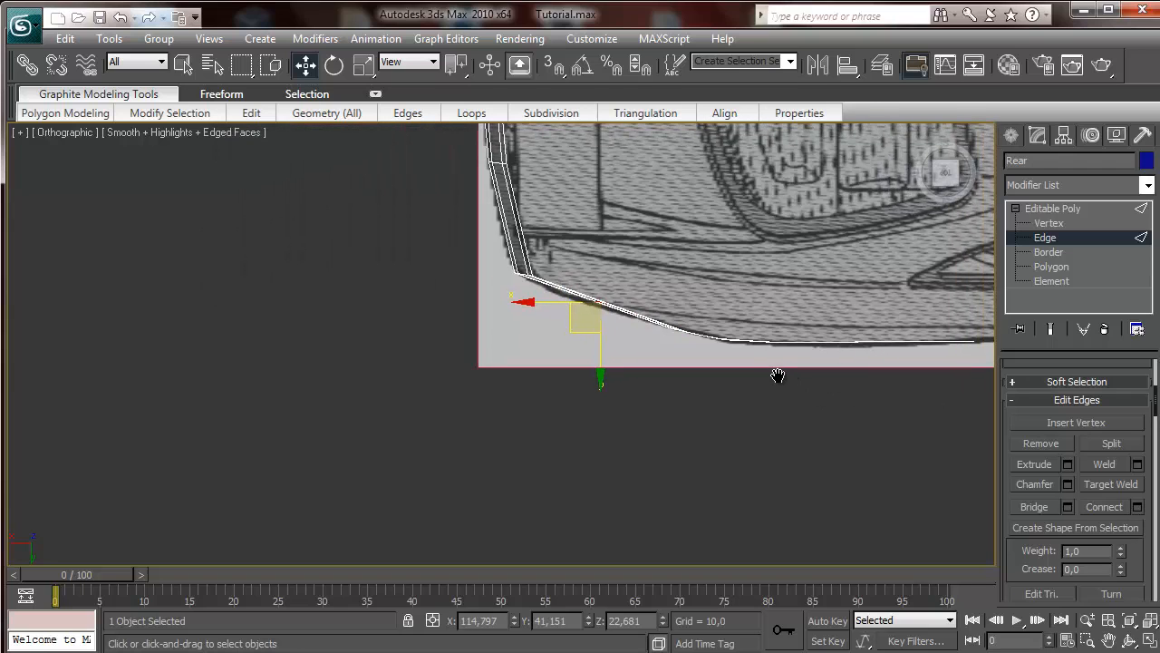
{"action": "left_click", "coordinate": [1047, 222]}
{"action": "scroll", "coordinate": [692, 344], "scroll_direction": "up", "scroll_amount": 3}
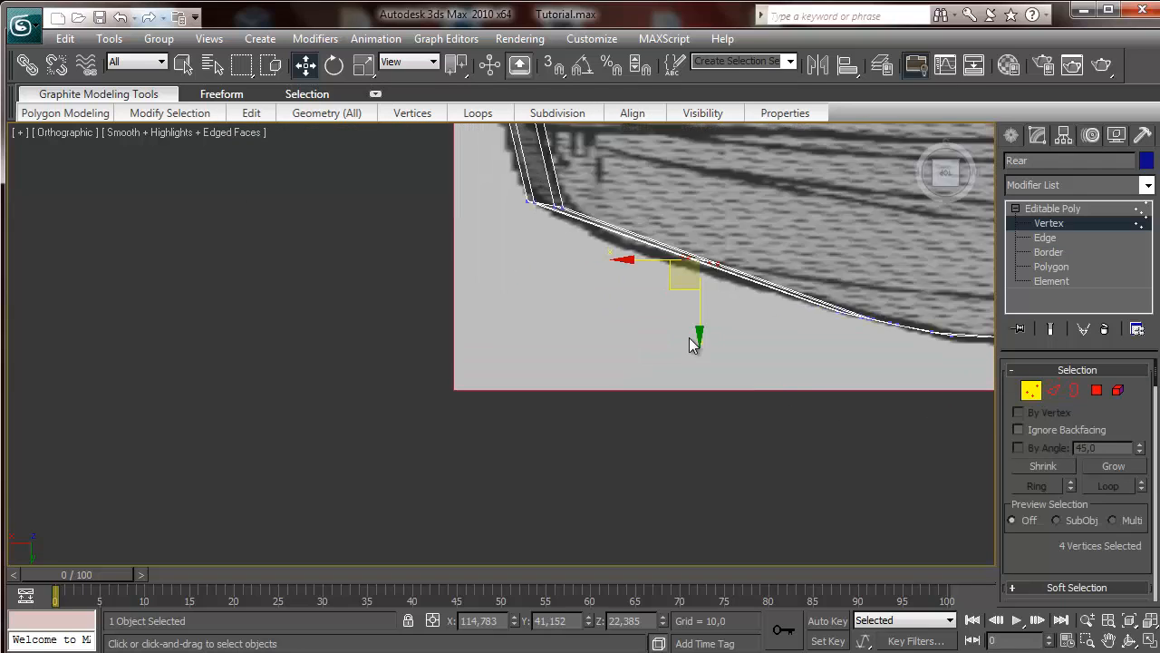
{"action": "scroll", "coordinate": [691, 341], "scroll_direction": "up", "scroll_amount": 2}
{"action": "middle_click_drag", "start_coordinate": [691, 341], "coordinate": [573, 424]}
{"action": "left_click_drag", "start_coordinate": [659, 392], "coordinate": [664, 391]}
{"action": "middle_click_drag", "start_coordinate": [654, 372], "coordinate": [516, 404]}
{"action": "scroll", "coordinate": [500, 325], "scroll_direction": "down", "scroll_amount": 3}
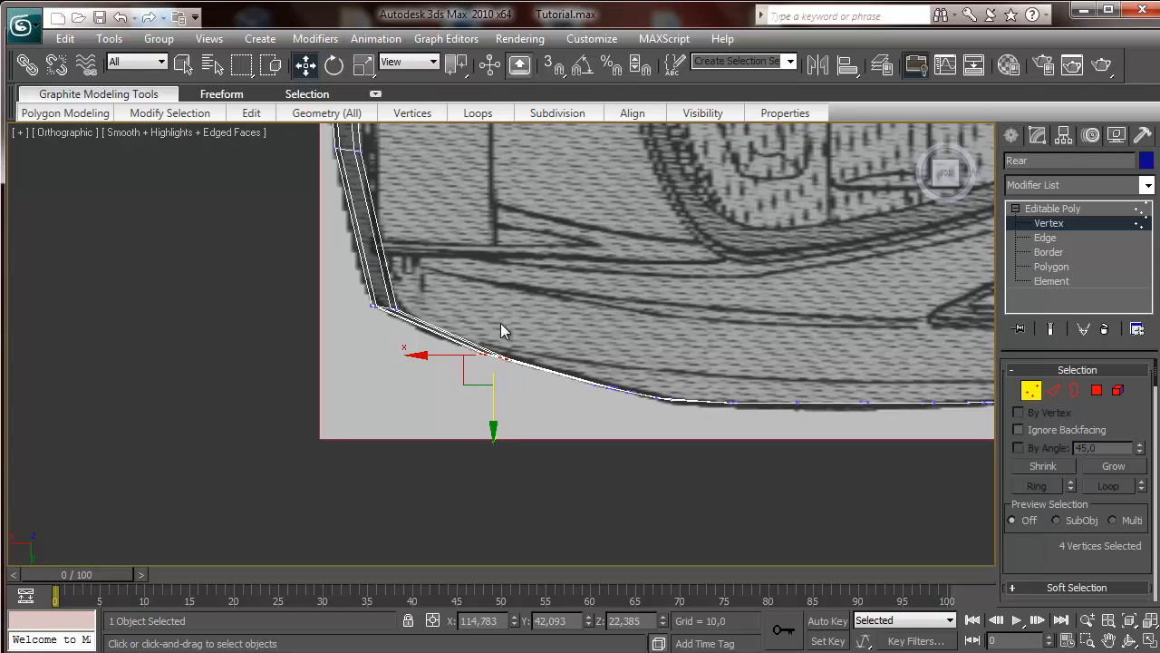
Raise the two upper vertices of the bumper's side column along Z onto the trim line in the side blueprint
{"action": "middle_click_drag", "start_coordinate": [499, 319], "coordinate": [675, 536]}
{"action": "scroll", "coordinate": [664, 404], "scroll_direction": "down", "scroll_amount": 2}
{"action": "scroll", "coordinate": [843, 374], "scroll_direction": "down", "scroll_amount": 4}
{"action": "middle_click_drag", "start_coordinate": [689, 434], "coordinate": [682, 429]}
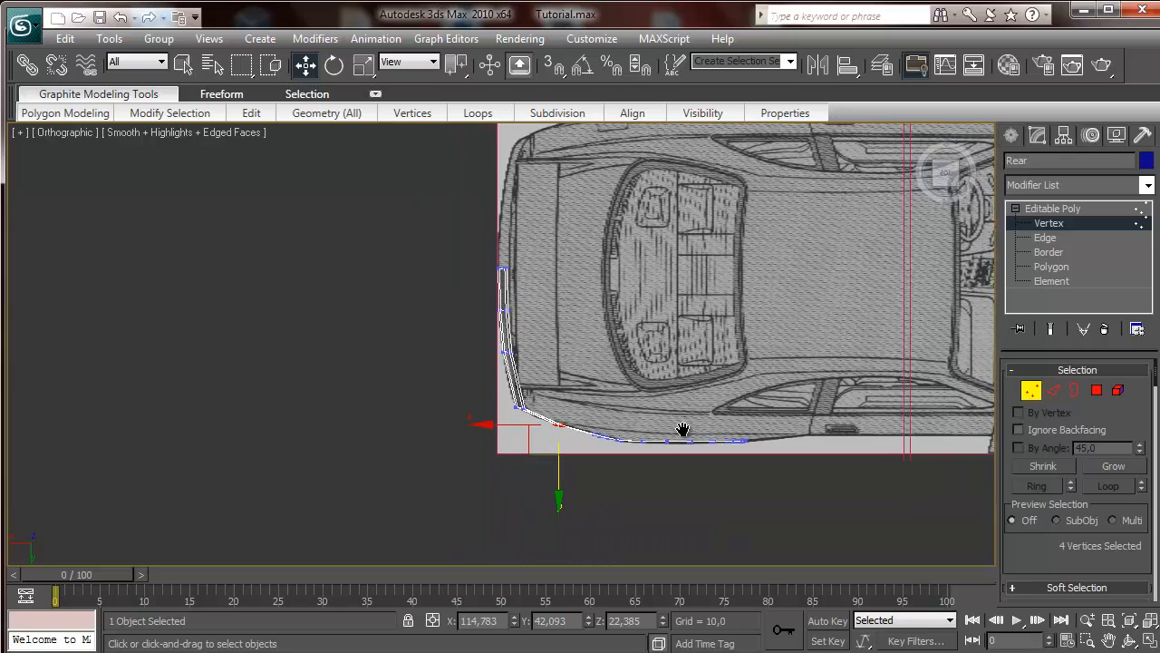
{"action": "left_click", "coordinate": [951, 193]}
{"action": "middle_click_drag", "start_coordinate": [813, 356], "coordinate": [711, 338]}
{"action": "scroll", "coordinate": [711, 338], "scroll_direction": "up", "scroll_amount": 6}
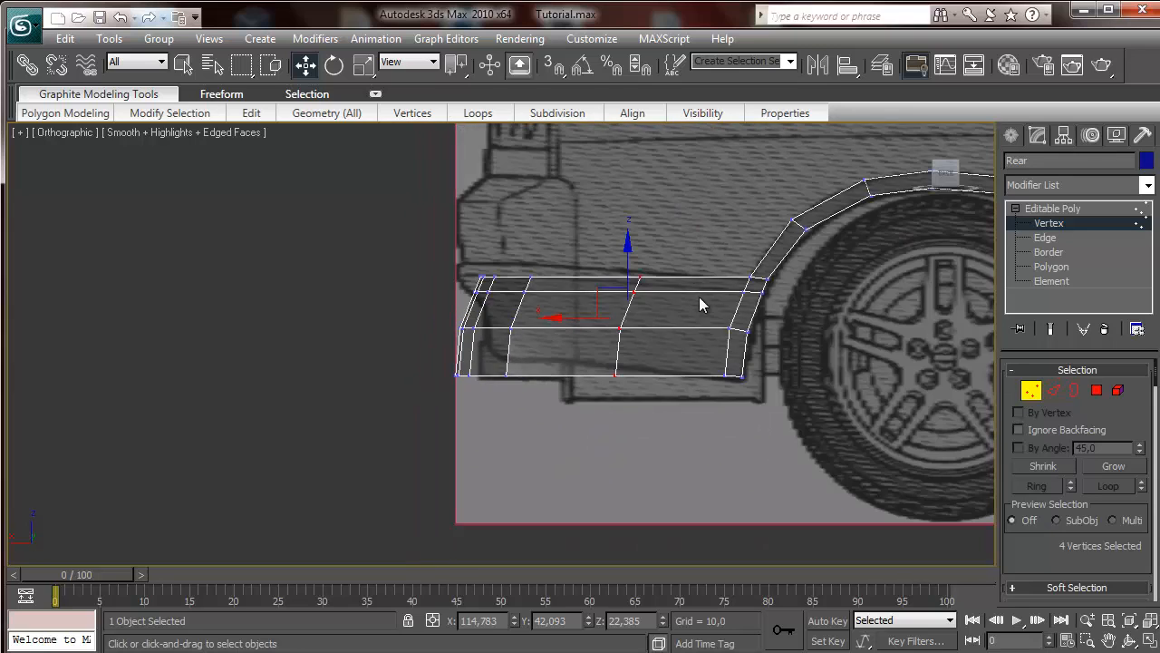
{"action": "left_click_drag", "start_coordinate": [663, 300], "coordinate": [625, 265]}
{"action": "scroll", "coordinate": [655, 285], "scroll_direction": "up", "scroll_amount": 2}
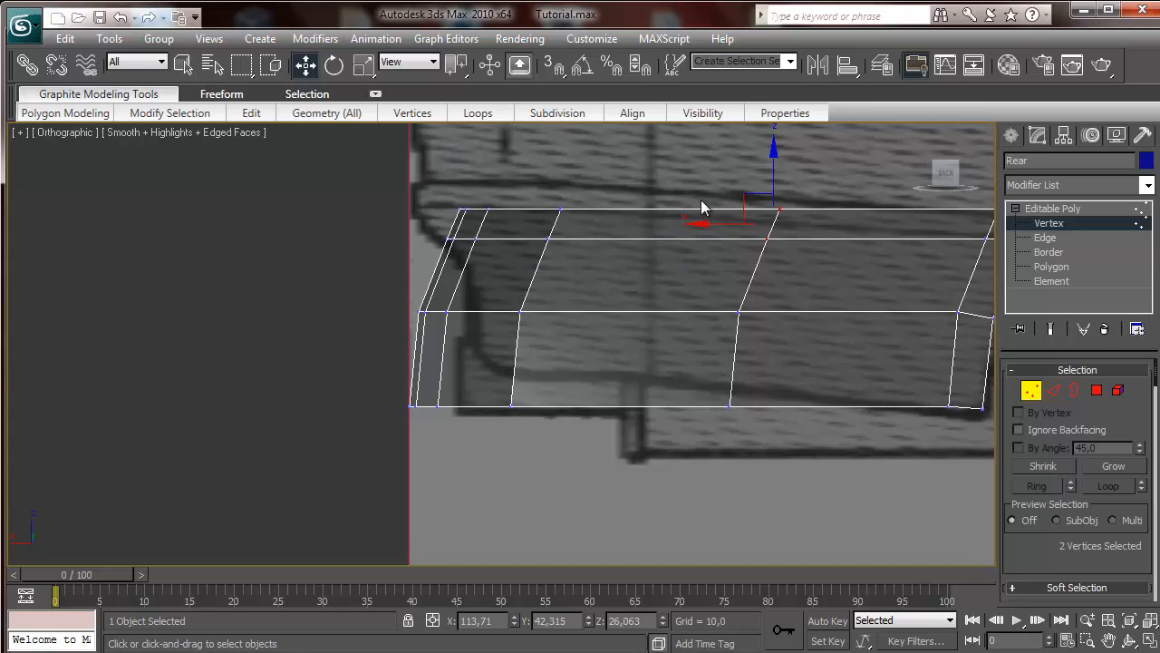
{"action": "mouse_move", "coordinate": [774, 169]}
{"action": "left_mouse_down"}
{"action": "mouse_move", "coordinate": [774, 159]}
{"action": "mouse_move", "coordinate": [769, 173]}
{"action": "left_mouse_up"}
{"action": "left_click", "coordinate": [768, 231]}
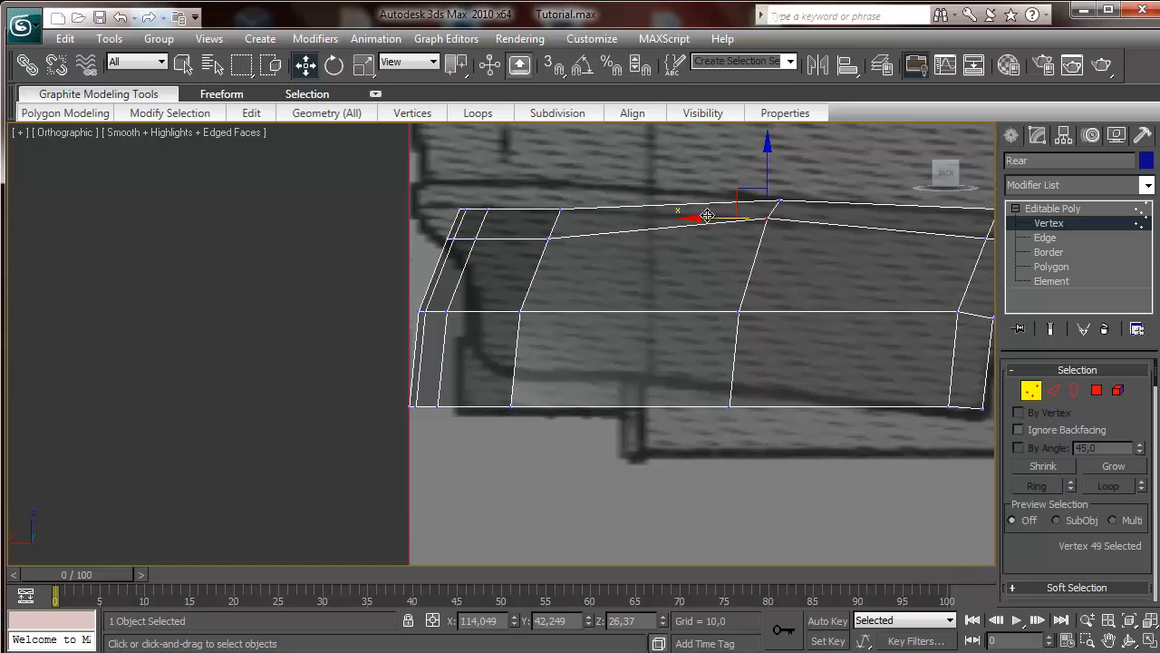
{"action": "left_click_drag", "start_coordinate": [707, 215], "coordinate": [707, 232]}
Raise the two upper vertices of the rear corner column onto the side blueprint's trim line and fine-tune the neighbouring side vertex's height
{"action": "left_click_drag", "start_coordinate": [534, 196], "coordinate": [533, 194]}
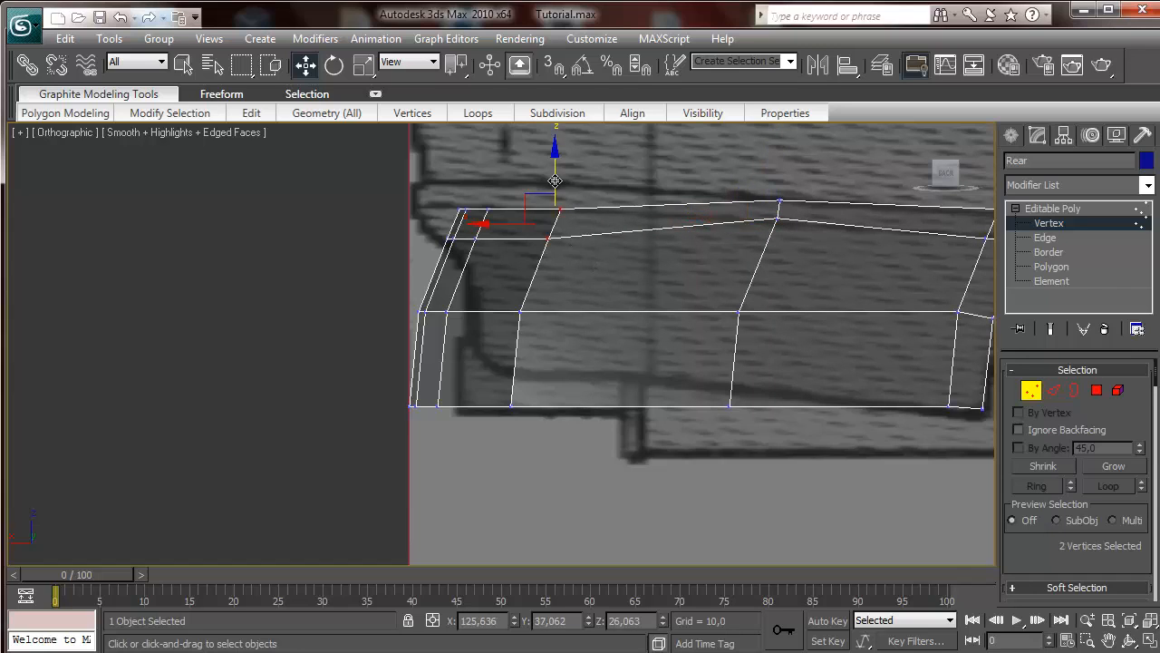
{"action": "left_click_drag", "start_coordinate": [550, 154], "coordinate": [551, 126]}
{"action": "left_click_drag", "start_coordinate": [566, 247], "coordinate": [547, 181]}
{"action": "left_click", "coordinate": [776, 201]}
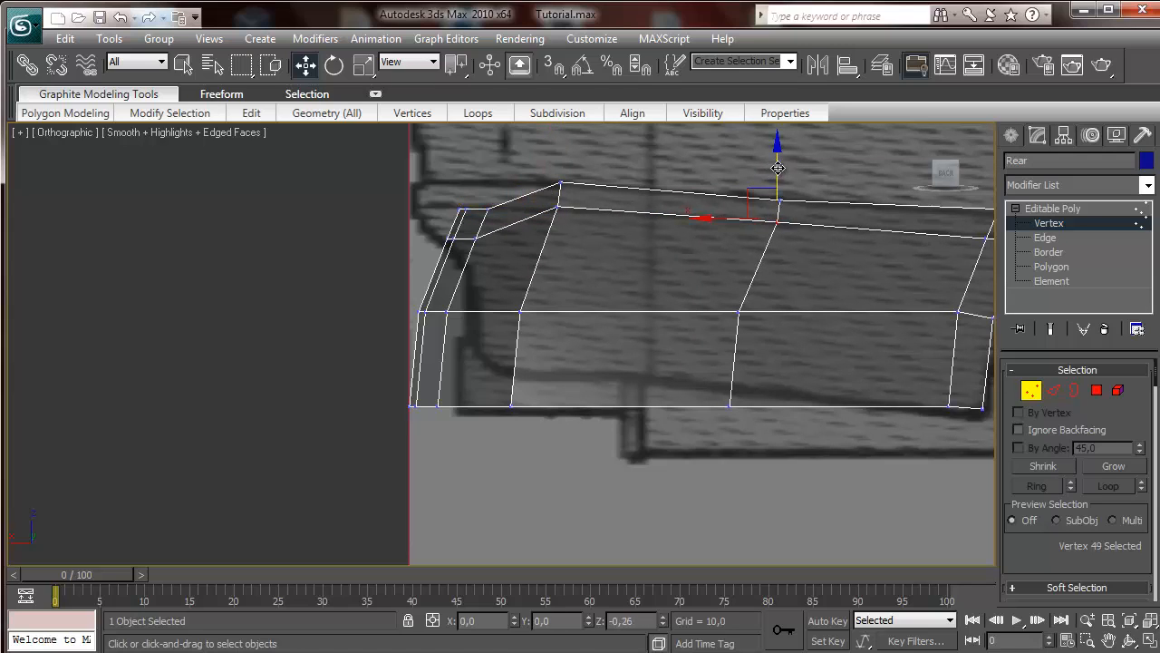
Move the upper vertices of the three rear columns up and outward onto the bumper's rearmost edge in the side blueprint
{"action": "left_click_drag", "start_coordinate": [520, 250], "coordinate": [441, 169]}
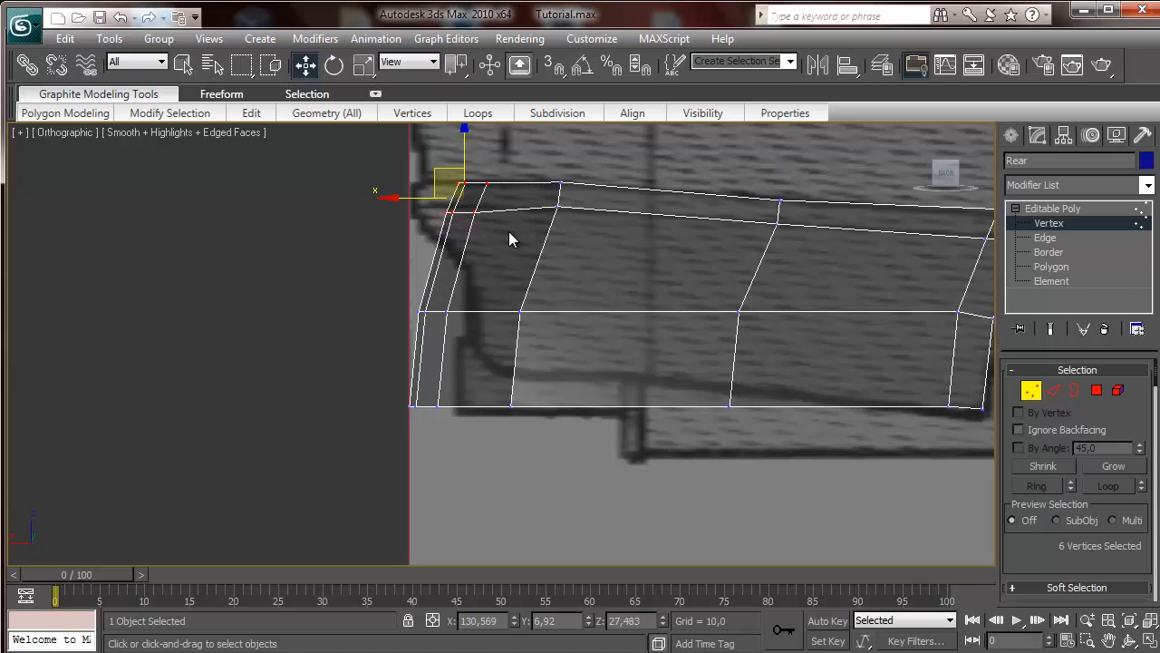
{"action": "left_click", "coordinate": [477, 207]}
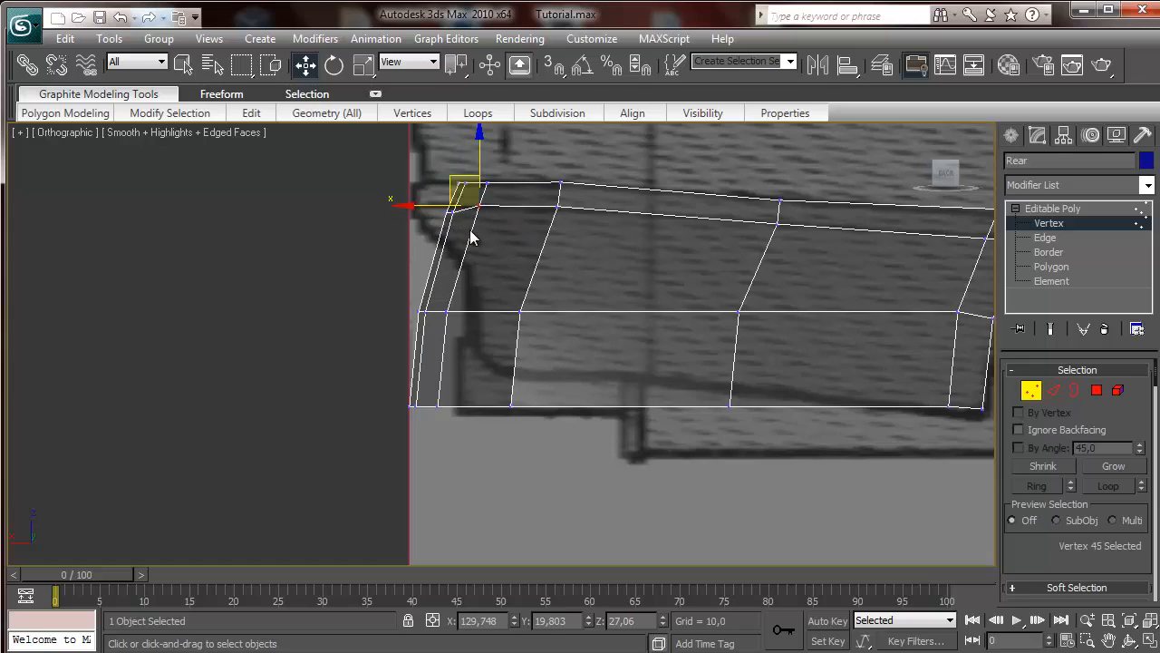
{"action": "left_click_drag", "start_coordinate": [441, 174], "coordinate": [384, 175]}
{"action": "left_click_drag", "start_coordinate": [432, 229], "coordinate": [405, 167]}
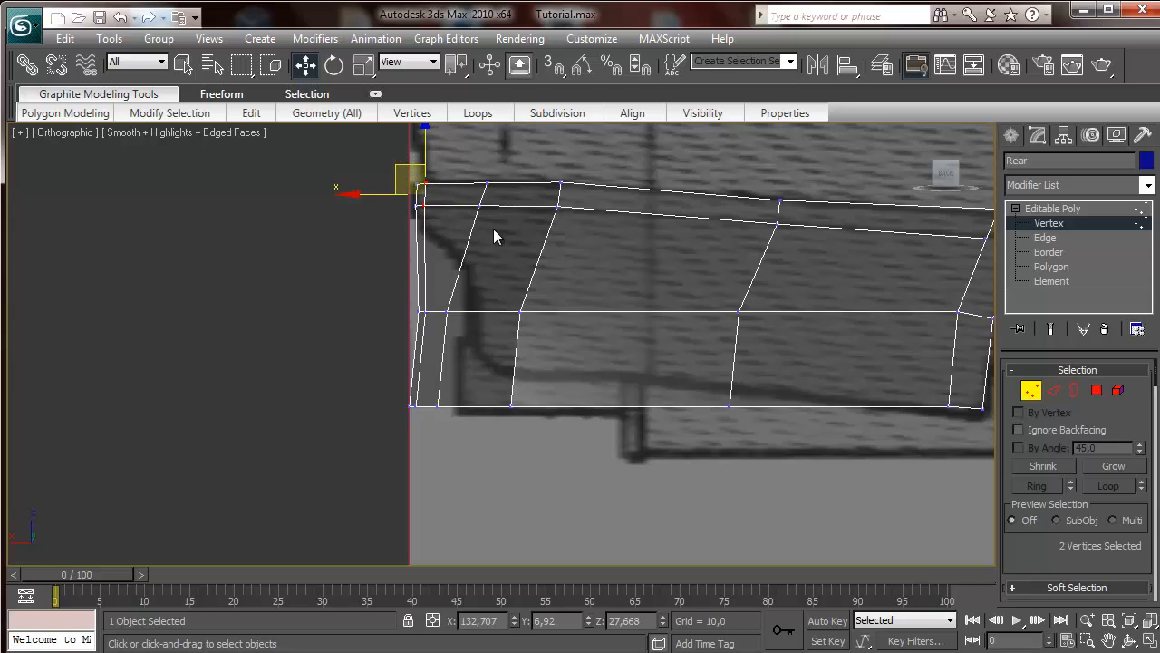
{"action": "left_click_drag", "start_coordinate": [494, 230], "coordinate": [420, 168]}
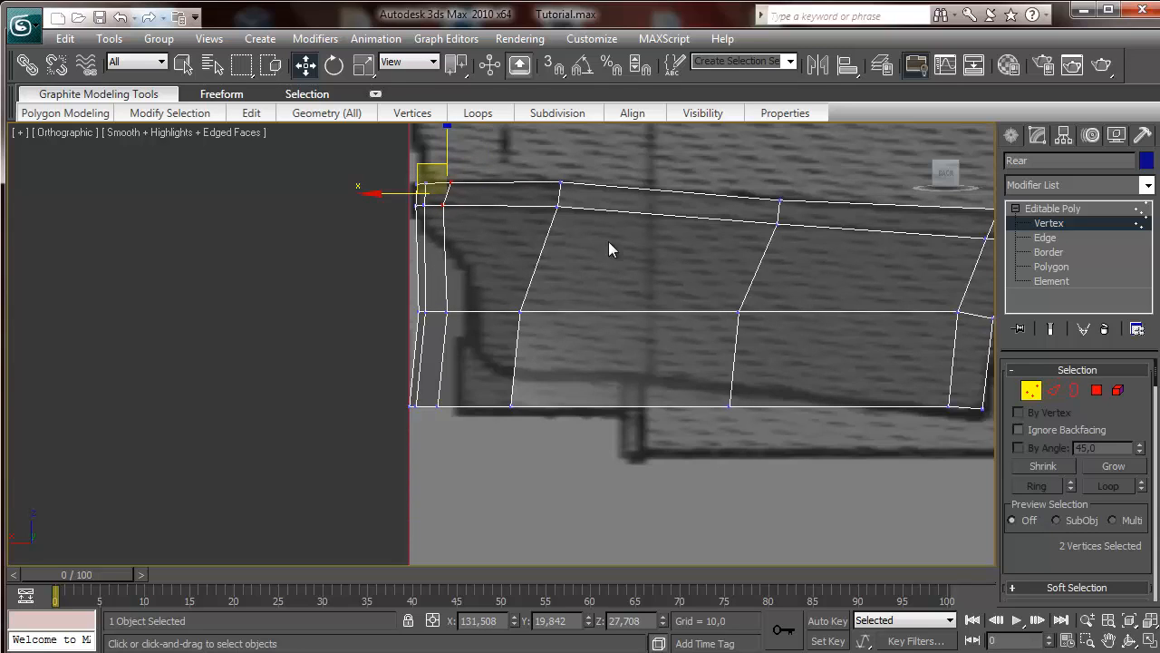
Move the strip's middle vertex row up and inward onto the bumper's recessed contour, sloping its side vertex toward the wheel arch
{"action": "middle_click_drag", "start_coordinate": [608, 241], "coordinate": [681, 246]}
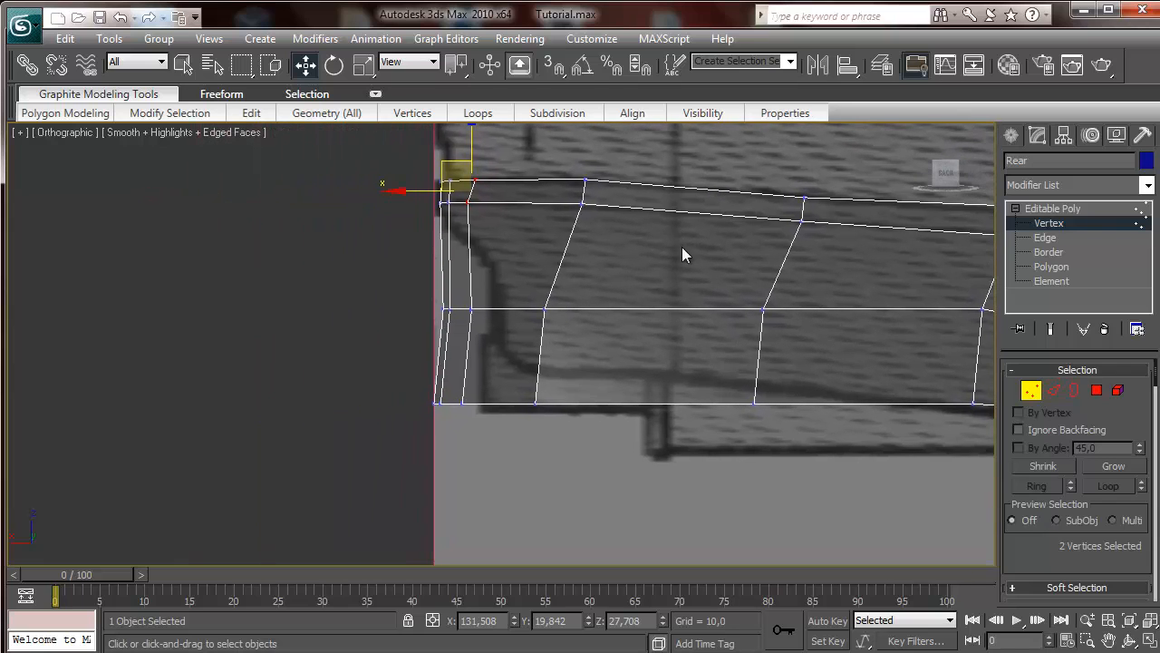
{"action": "left_click_drag", "start_coordinate": [812, 343], "coordinate": [810, 341]}
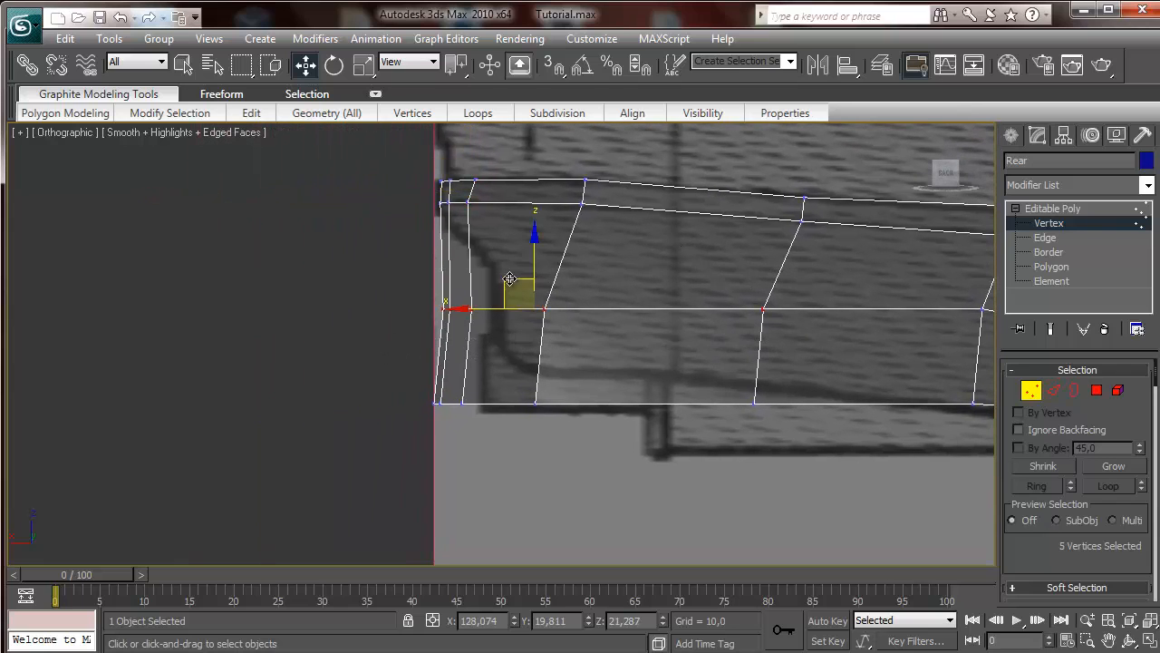
{"action": "left_click_drag", "start_coordinate": [510, 279], "coordinate": [555, 232]}
{"action": "middle_click_drag", "start_coordinate": [764, 277], "coordinate": [577, 262]}
{"action": "left_click_drag", "start_coordinate": [686, 300], "coordinate": [626, 260]}
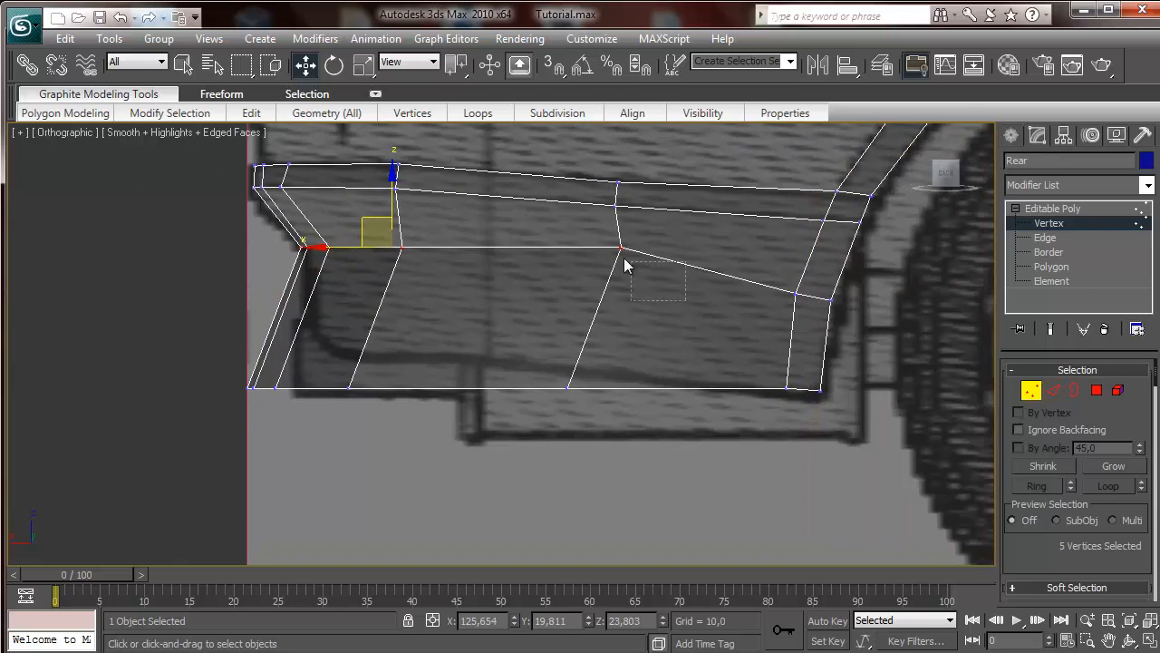
{"action": "left_click_drag", "start_coordinate": [336, 256], "coordinate": [362, 239]}
{"action": "left_click_drag", "start_coordinate": [642, 270], "coordinate": [585, 228]}
{"action": "left_click_drag", "start_coordinate": [623, 189], "coordinate": [624, 221]}
{"action": "left_click_drag", "start_coordinate": [387, 247], "coordinate": [317, 243]}
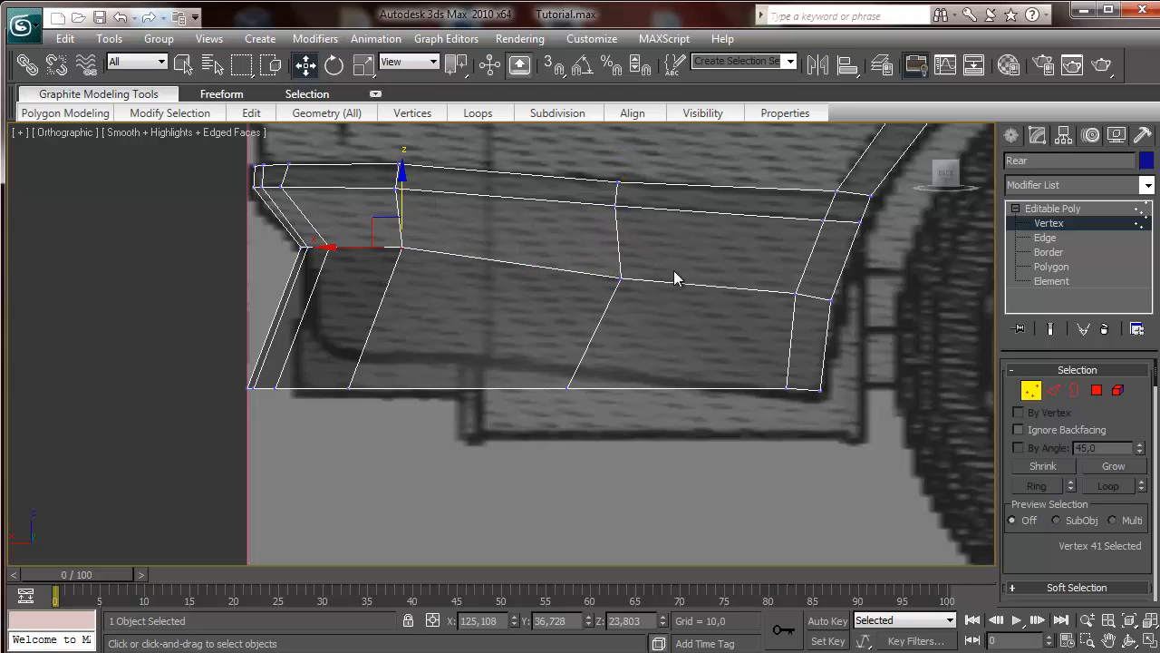
{"action": "left_click_drag", "start_coordinate": [585, 233], "coordinate": [623, 197]}
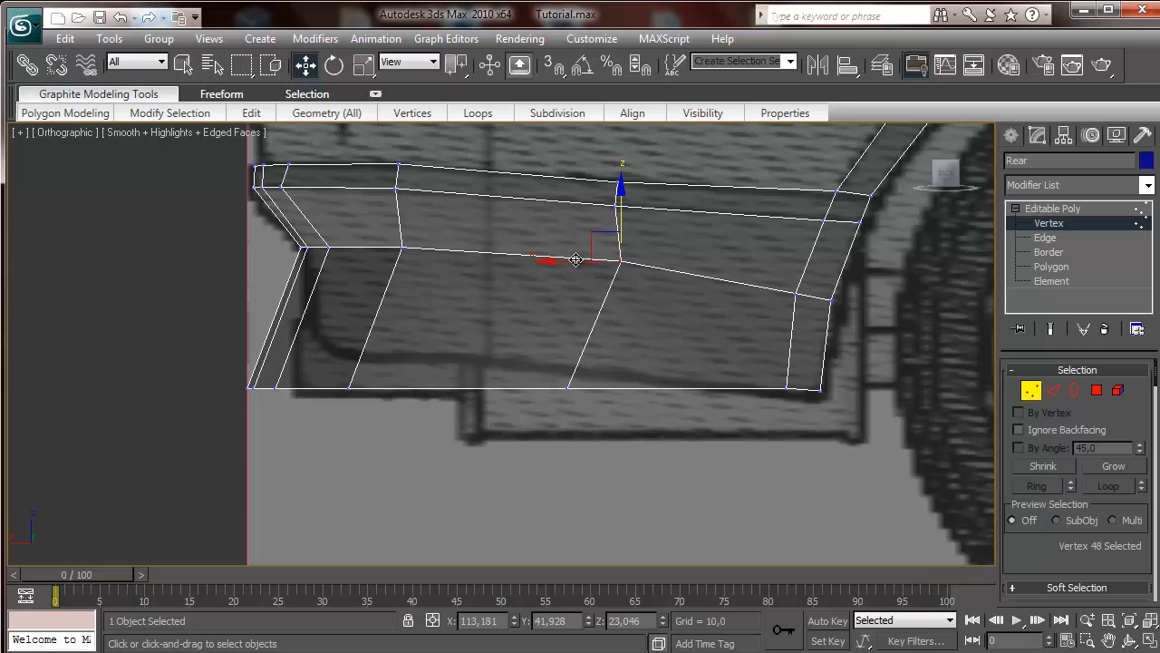
{"action": "left_click_drag", "start_coordinate": [566, 262], "coordinate": [539, 262]}
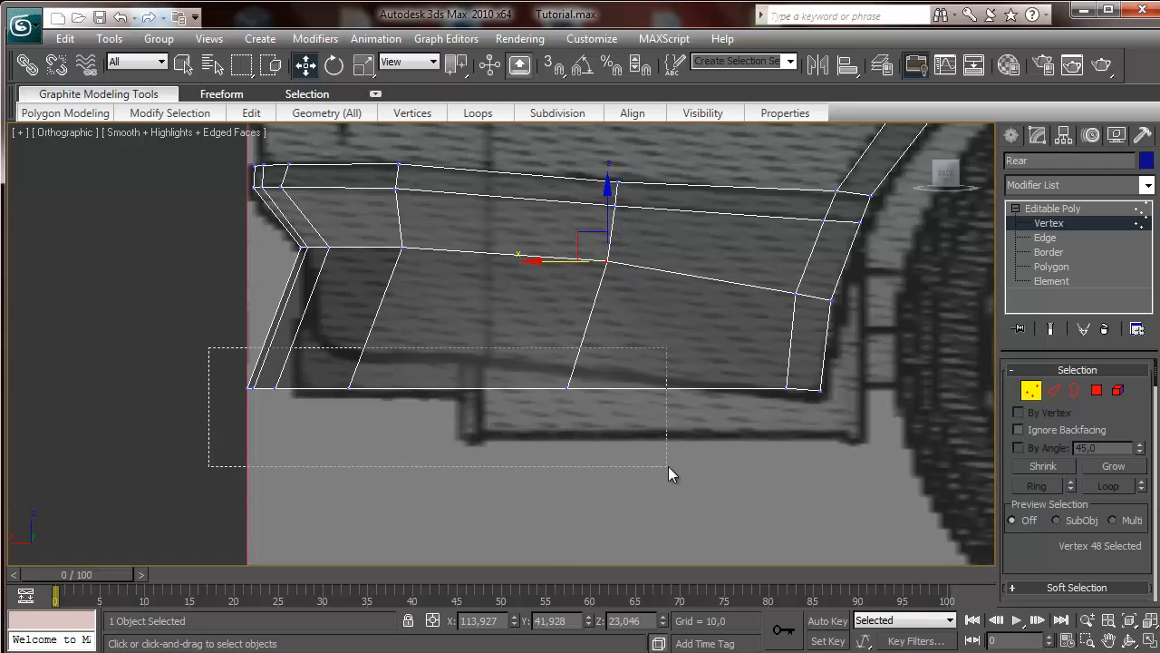
Move the strip's bottom vertex row up and inward onto the bumper's lower edge in the side blueprint, adjusting the rear vertices individually
{"action": "left_click_drag", "start_coordinate": [668, 466], "coordinate": [668, 466]}
{"action": "left_click_drag", "start_coordinate": [313, 367], "coordinate": [385, 324]}
{"action": "mouse_move", "coordinate": [639, 337]}
{"action": "left_mouse_down"}
{"action": "mouse_move", "coordinate": [645, 326]}
{"action": "mouse_move", "coordinate": [645, 342]}
{"action": "left_mouse_up"}
{"action": "left_click_drag", "start_coordinate": [389, 331], "coordinate": [389, 331]}
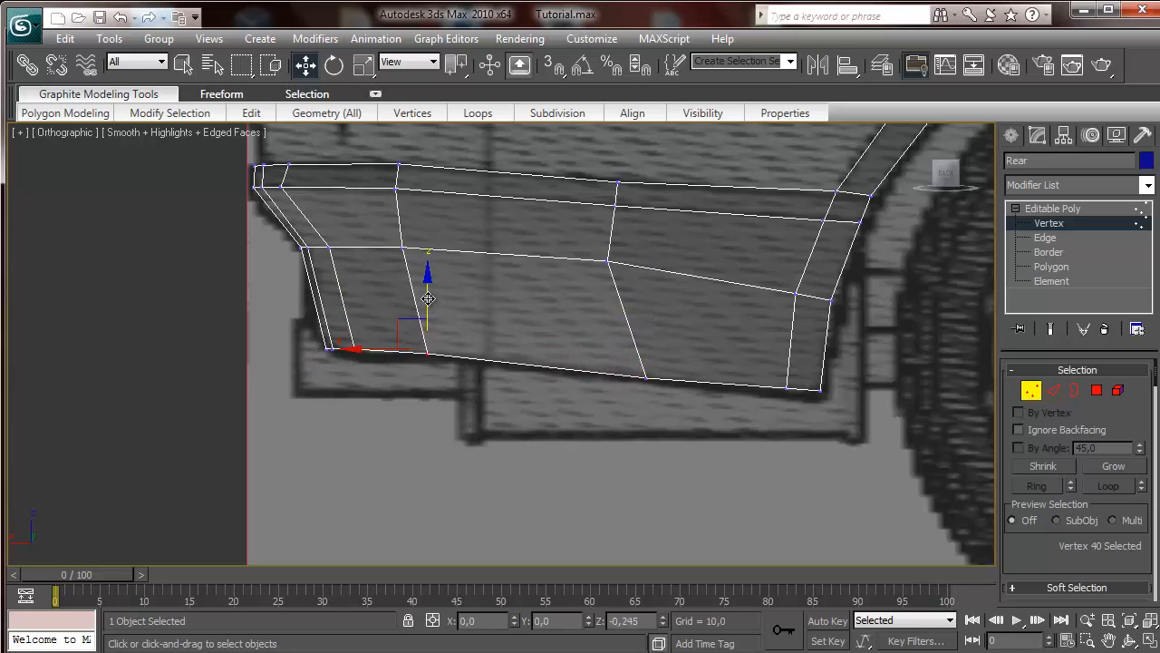
{"action": "left_click_drag", "start_coordinate": [316, 341], "coordinate": [317, 342]}
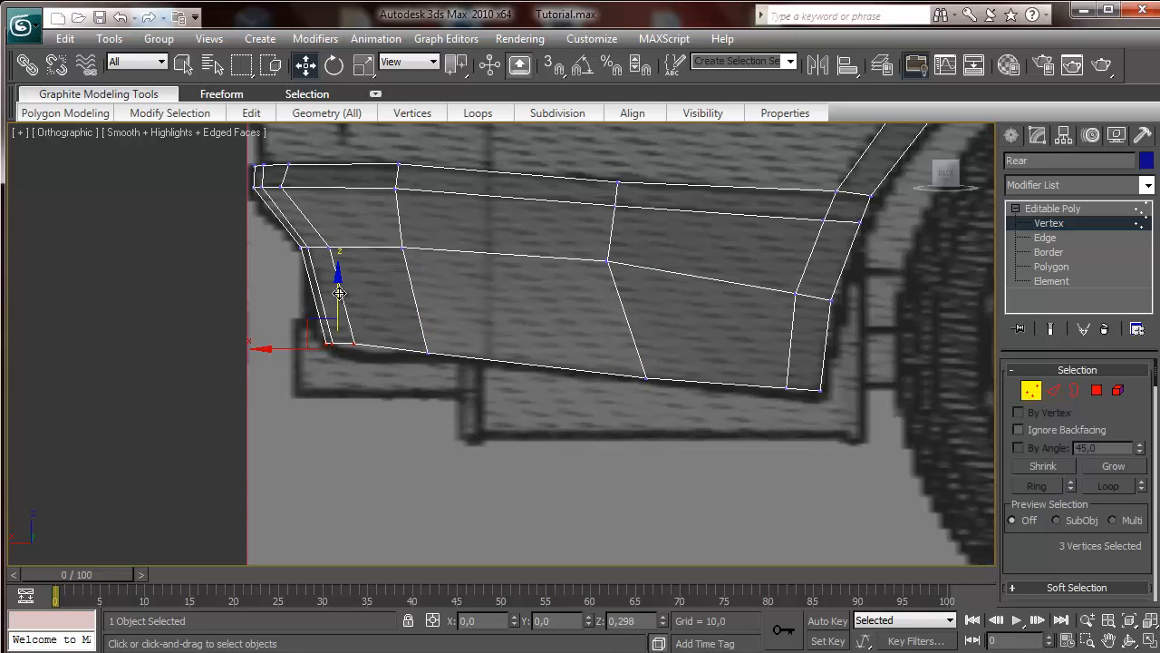
{"action": "left_click", "coordinate": [347, 315]}
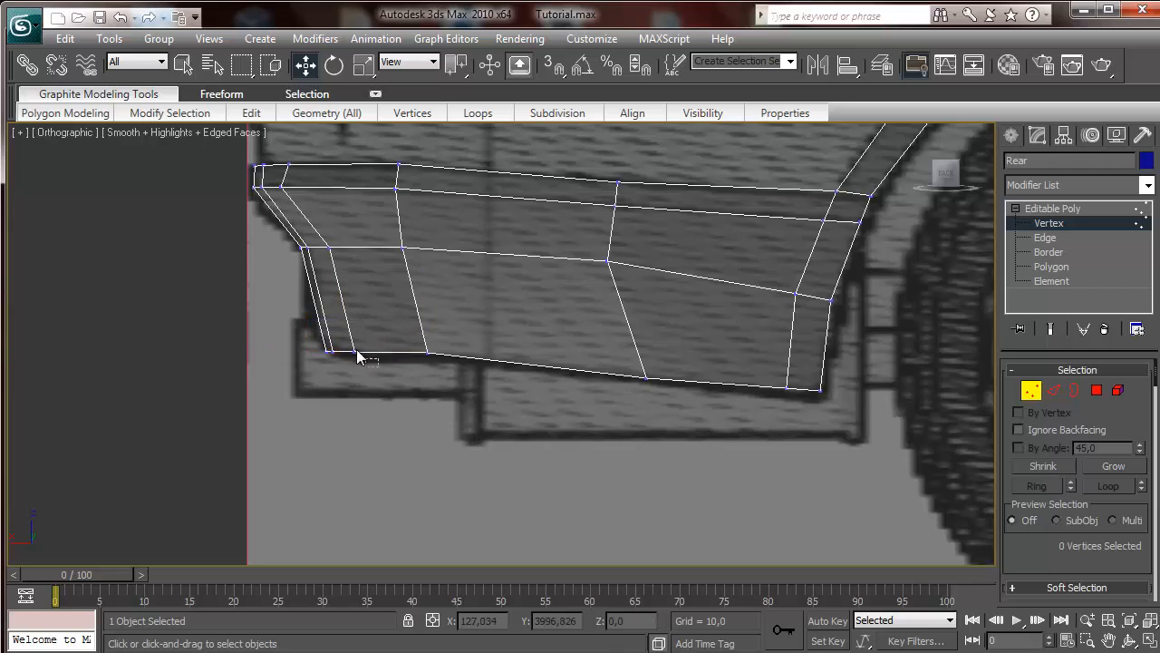
{"action": "left_click_drag", "start_coordinate": [356, 349], "coordinate": [357, 350]}
{"action": "left_click_drag", "start_coordinate": [354, 295], "coordinate": [355, 301]}
{"action": "left_click", "coordinate": [308, 332]}
{"action": "left_click_drag", "start_coordinate": [334, 363], "coordinate": [331, 360]}
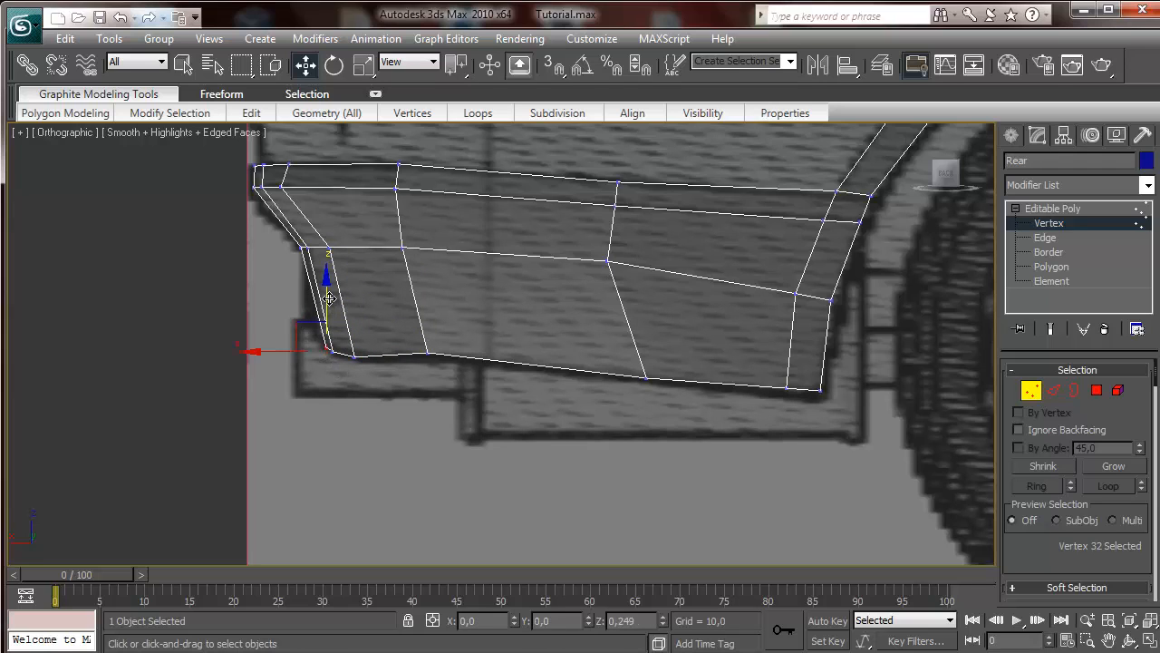
In the rear view, level the two bottom vertices nearest the centreline at about Z 18
{"action": "middle_click_drag", "start_coordinate": [404, 330], "coordinate": [448, 346]}
{"action": "scroll", "coordinate": [448, 347], "scroll_direction": "down", "scroll_amount": 8}
{"action": "mouse_move", "coordinate": [945, 184]}
{"action": "left_mouse_down"}
{"action": "mouse_move", "coordinate": [967, 182]}
{"action": "mouse_move", "coordinate": [80, 184]}
{"action": "mouse_move", "coordinate": [947, 181]}
{"action": "left_mouse_up"}
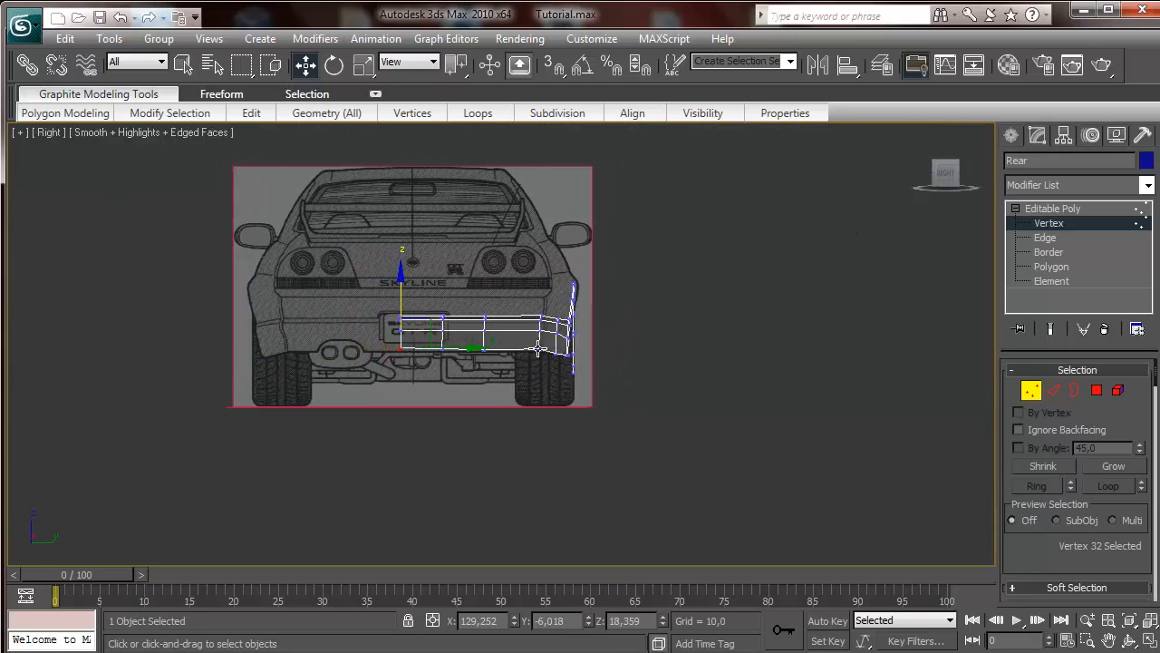
{"action": "scroll", "coordinate": [523, 356], "scroll_direction": "up", "scroll_amount": 4}
{"action": "middle_click_drag", "start_coordinate": [522, 357], "coordinate": [785, 329]}
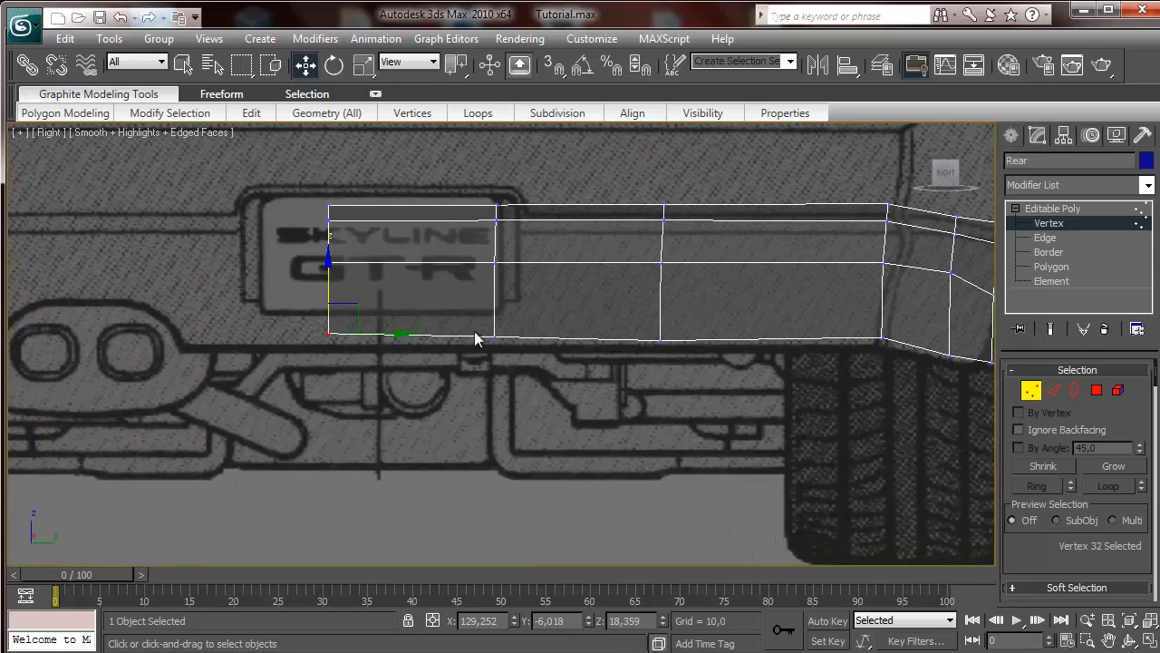
{"action": "left_click_drag", "start_coordinate": [766, 376], "coordinate": [900, 372]}
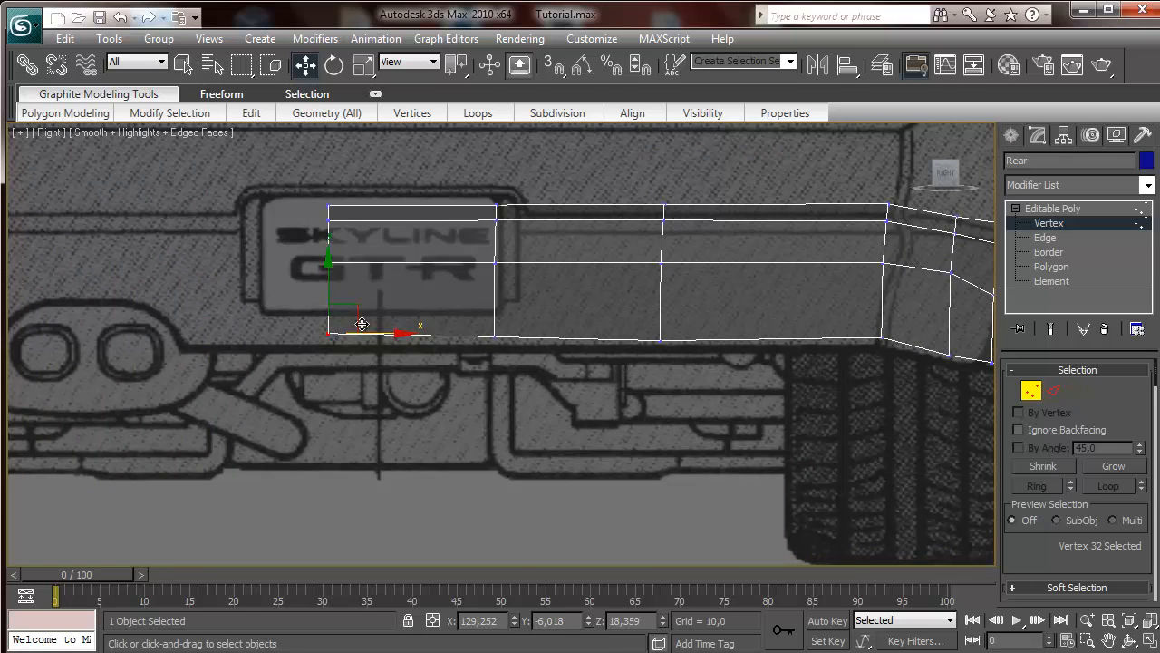
{"action": "left_click_drag", "start_coordinate": [327, 276], "coordinate": [326, 280]}
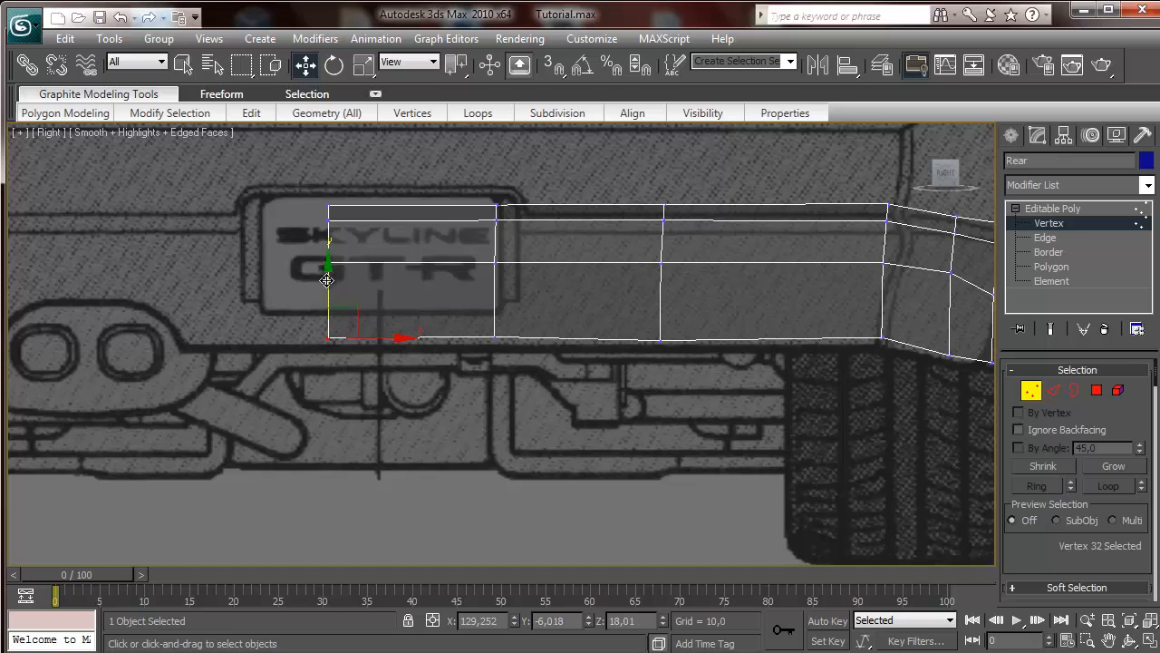
{"action": "left_click_drag", "start_coordinate": [480, 333], "coordinate": [482, 197]}
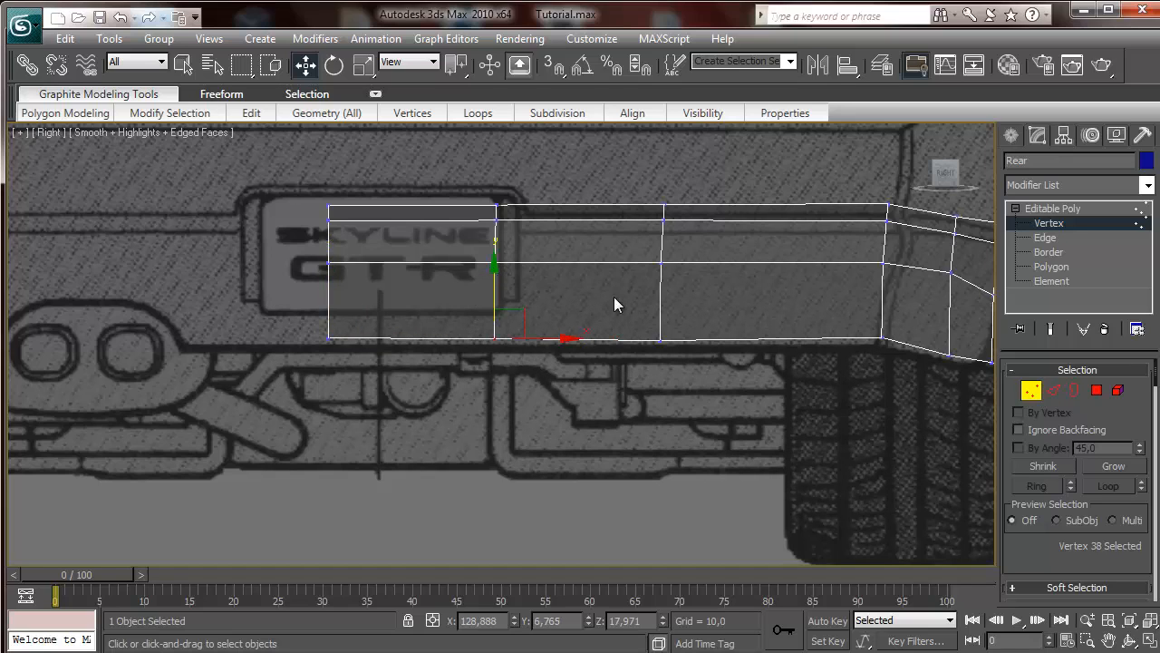
Raise the rear-view blueprint plane to about Z 38.2 to match the bumper mesh, and reselect the Rear object for editing
{"action": "middle_click_drag", "start_coordinate": [613, 299], "coordinate": [503, 304]}
{"action": "scroll", "coordinate": [801, 237], "scroll_direction": "down", "scroll_amount": 2}
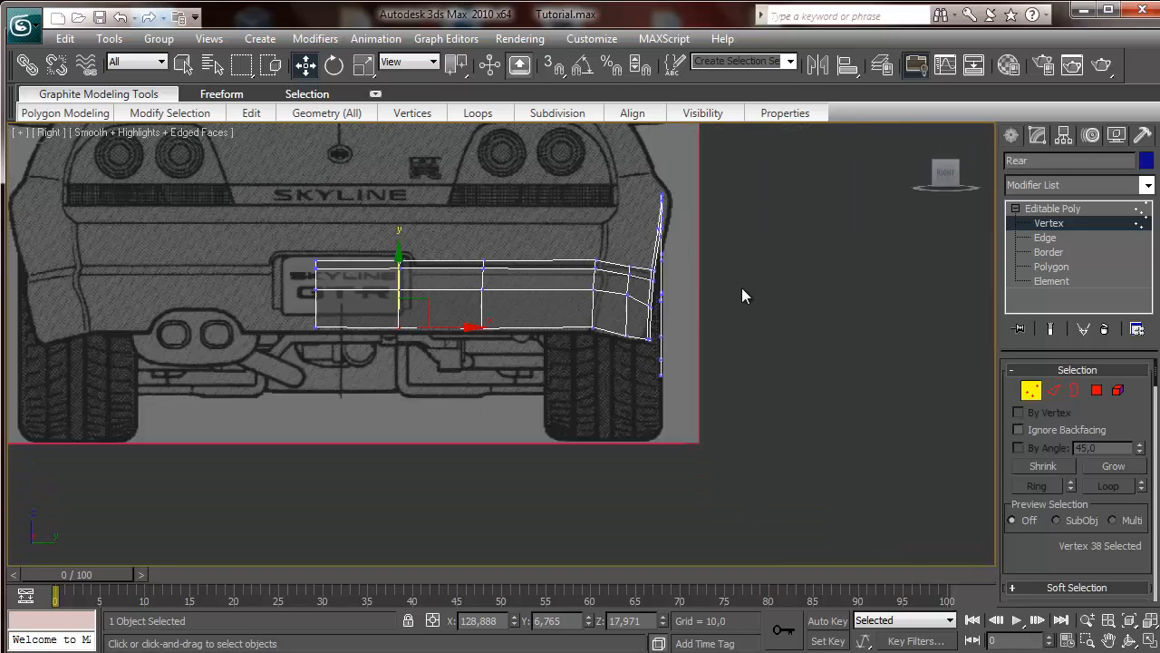
{"action": "middle_click_drag", "start_coordinate": [641, 295], "coordinate": [854, 422]}
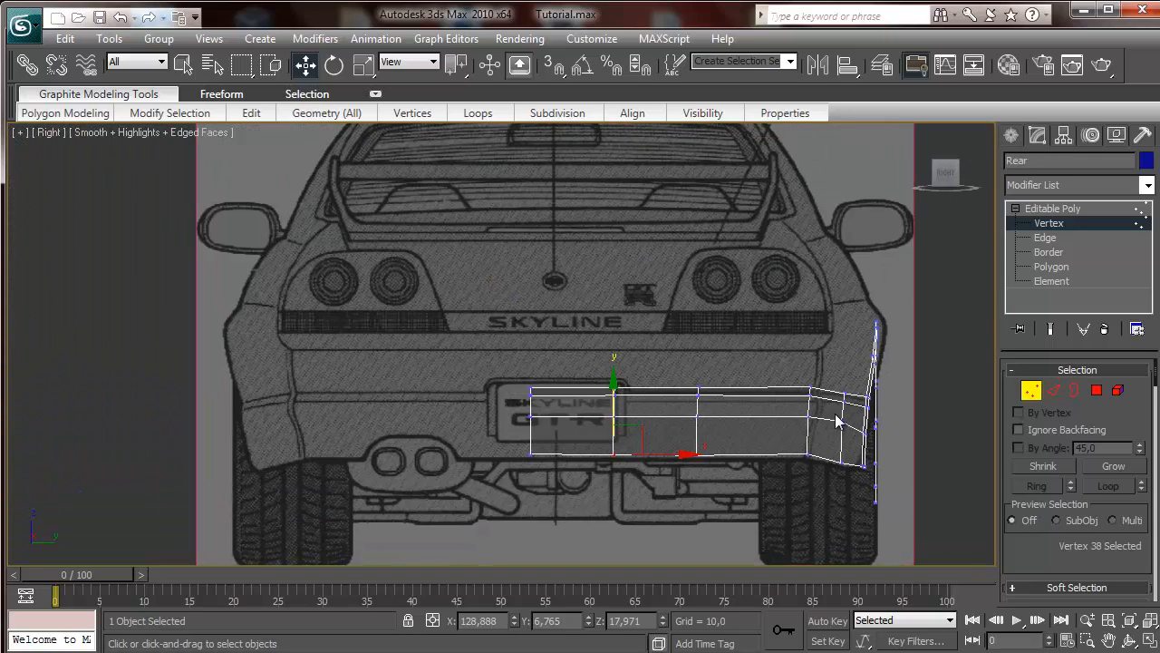
{"action": "middle_click_drag", "start_coordinate": [757, 381], "coordinate": [656, 417]}
{"action": "scroll", "coordinate": [625, 363], "scroll_direction": "down", "scroll_amount": 3}
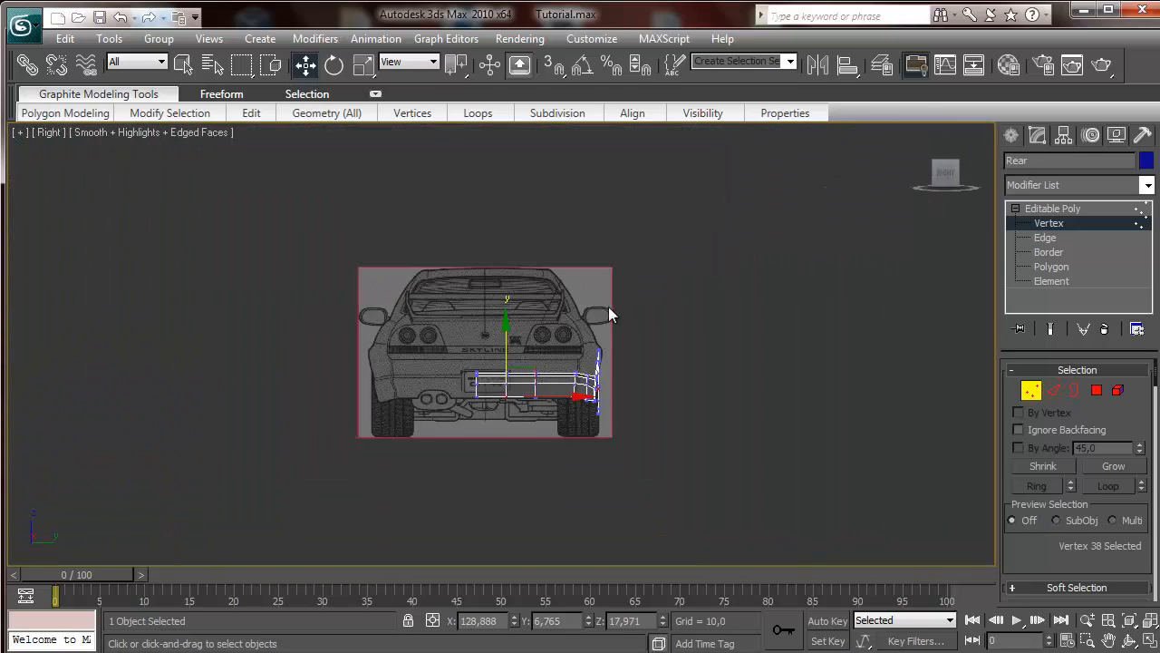
{"action": "scroll", "coordinate": [628, 375], "scroll_direction": "up", "scroll_amount": 3}
{"action": "scroll", "coordinate": [673, 374], "scroll_direction": "down", "scroll_amount": 1}
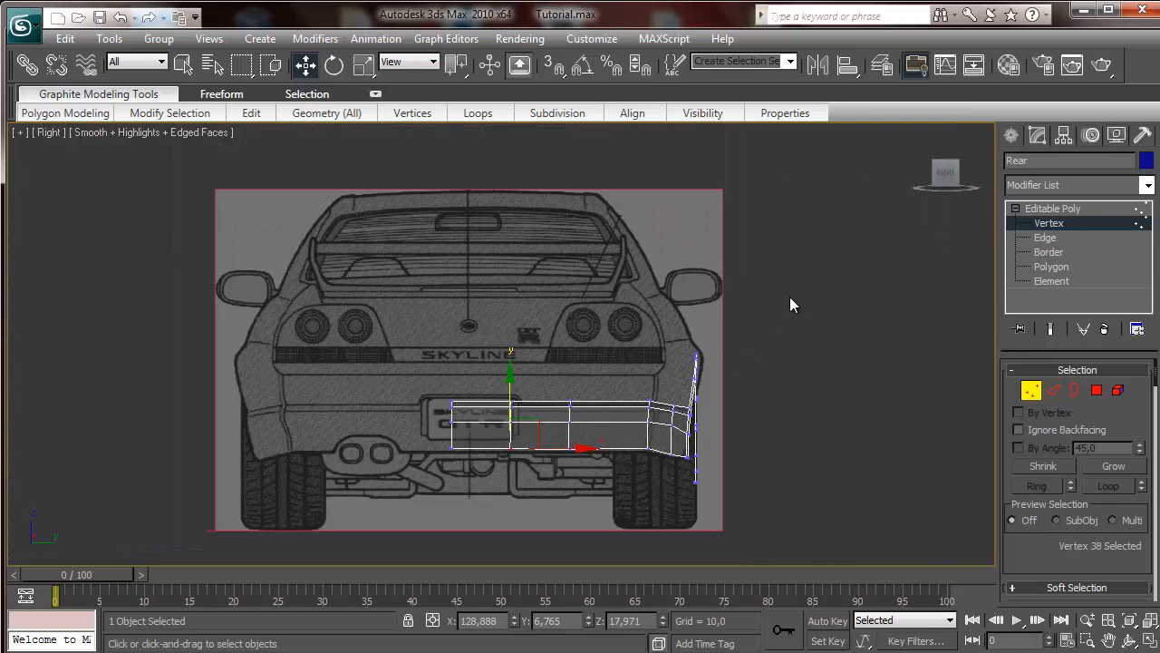
{"action": "left_click", "coordinate": [1012, 137]}
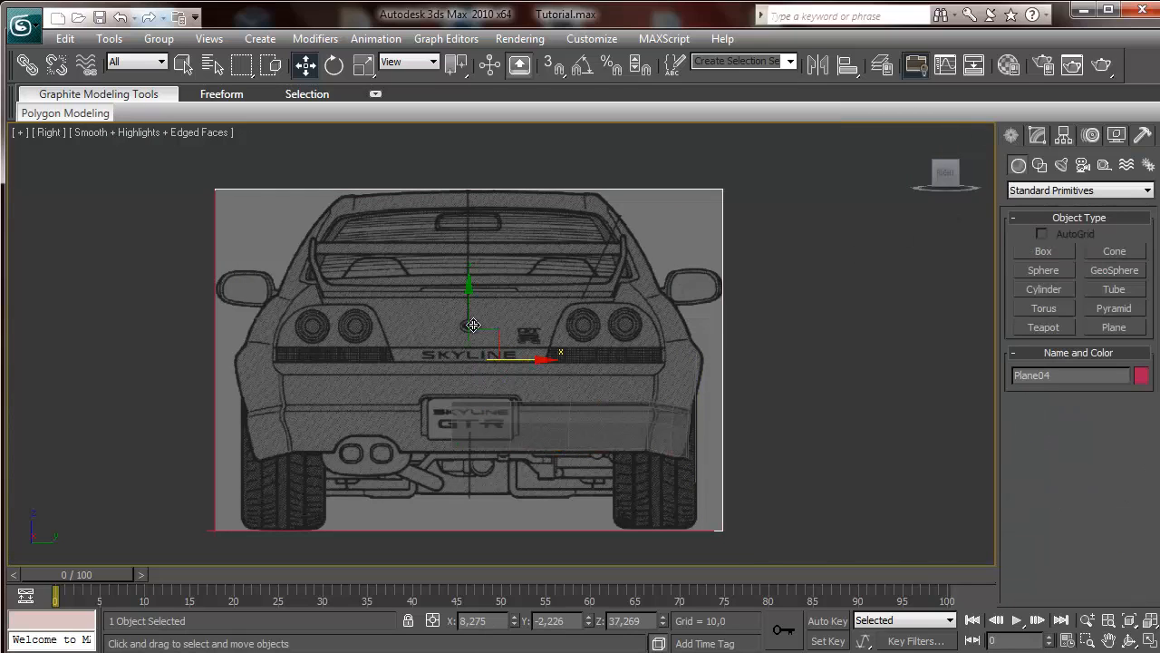
{"action": "scroll", "coordinate": [444, 307], "scroll_direction": "up", "scroll_amount": 6}
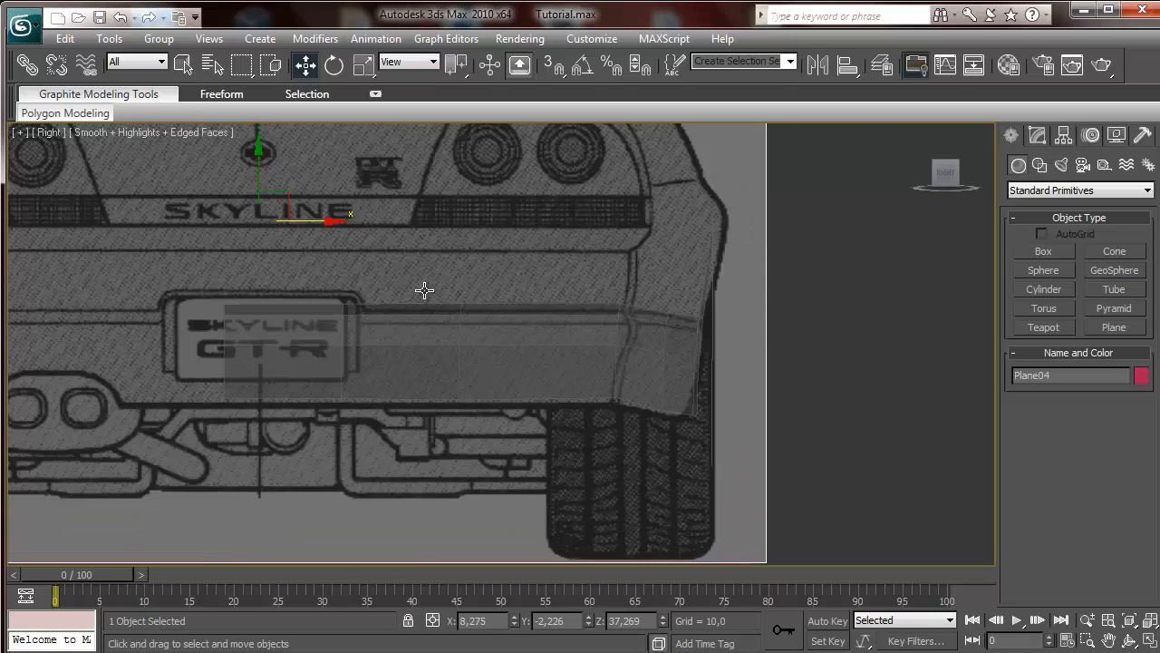
{"action": "scroll", "coordinate": [437, 311], "scroll_direction": "down", "scroll_amount": 2}
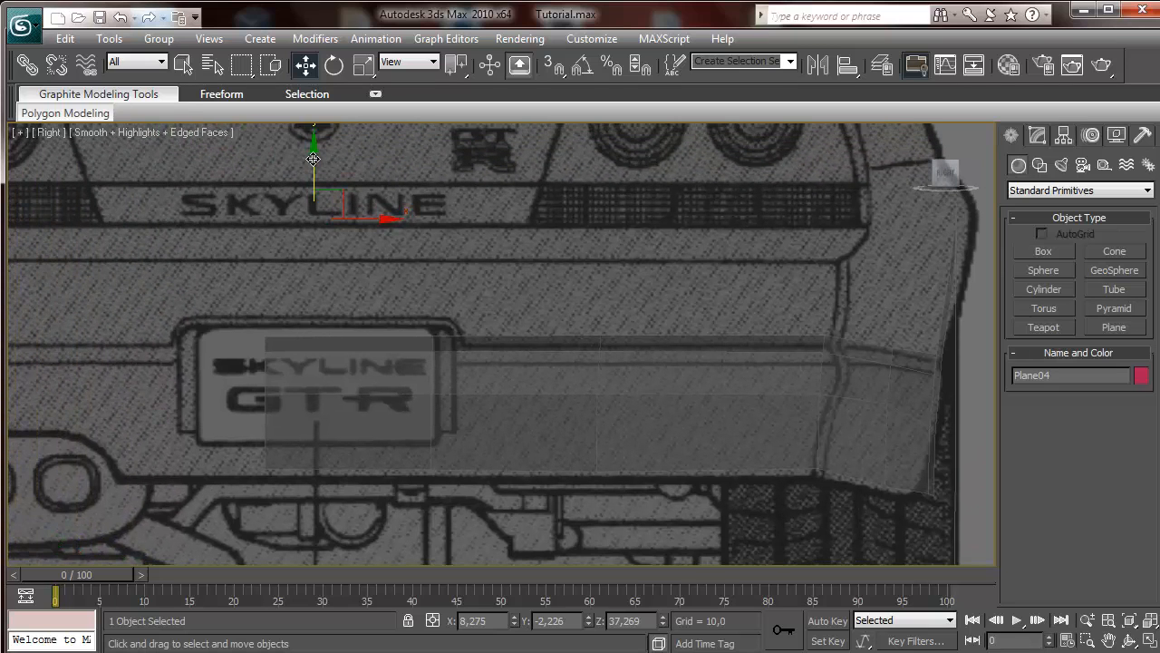
{"action": "scroll", "coordinate": [314, 152], "scroll_direction": "up", "scroll_amount": 2}
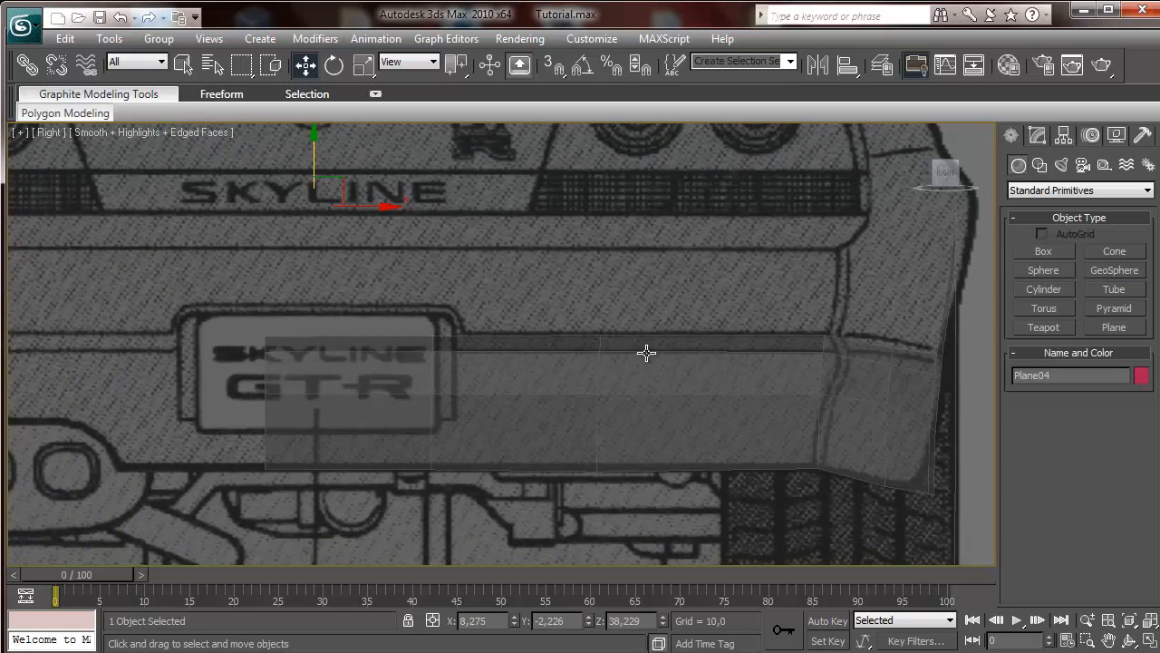
{"action": "left_click", "coordinate": [620, 337]}
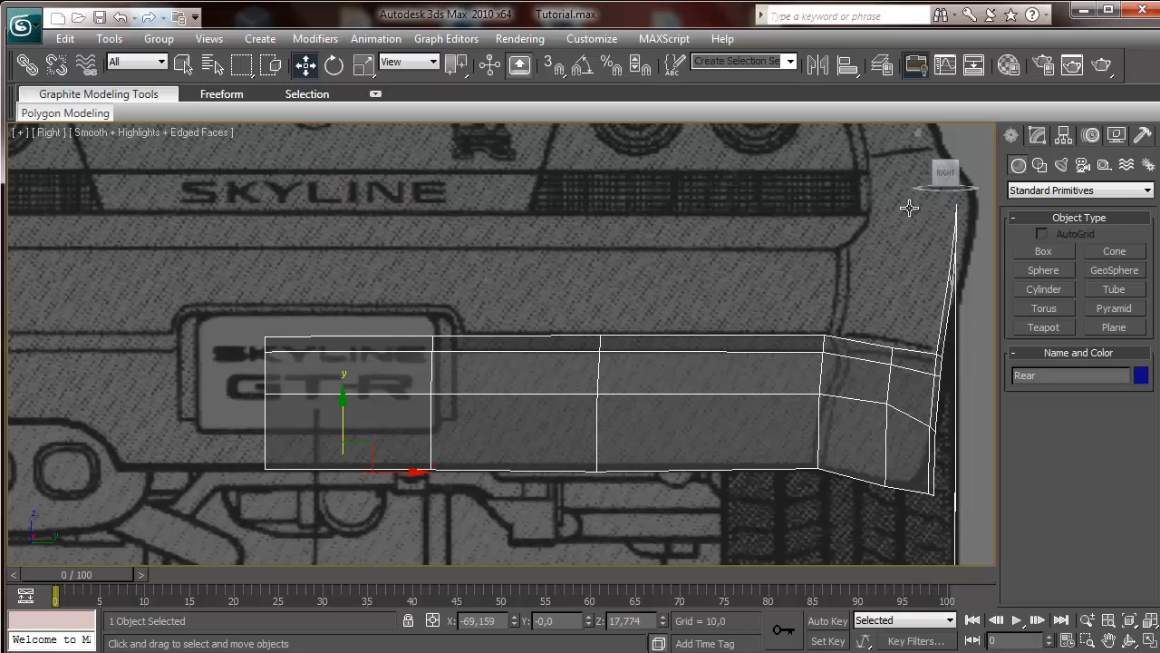
{"action": "left_click", "coordinate": [1040, 134]}
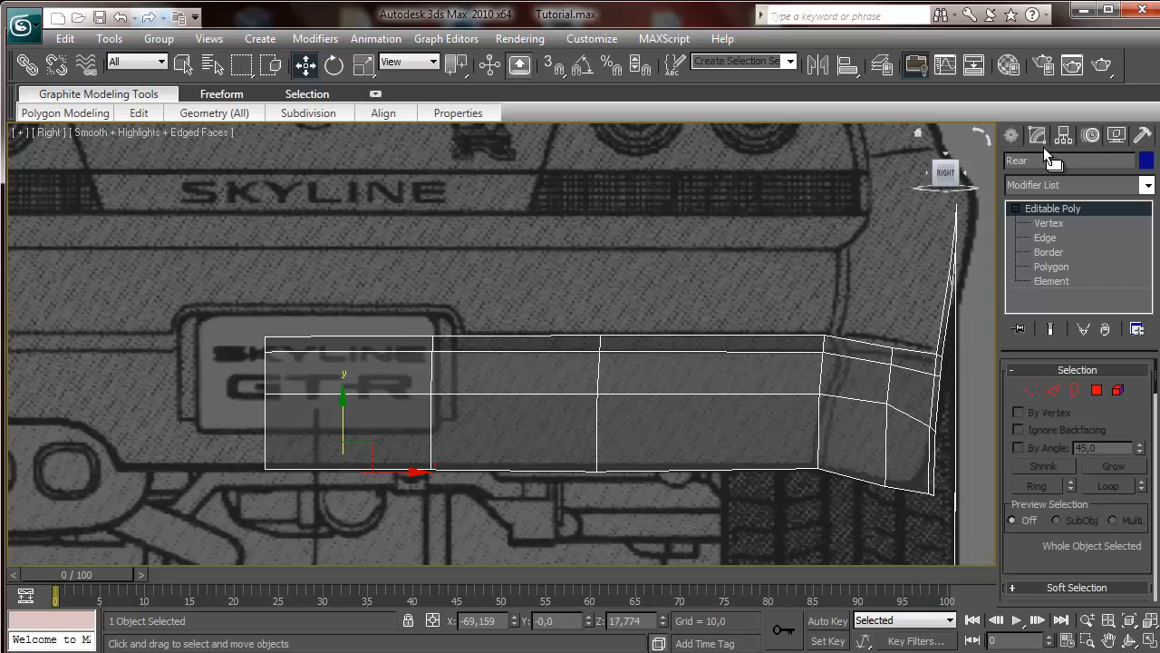
In the side view, nudge the strip's bottom vertex at the rear corner down to about Z 17.6
{"action": "left_click", "coordinate": [1031, 390]}
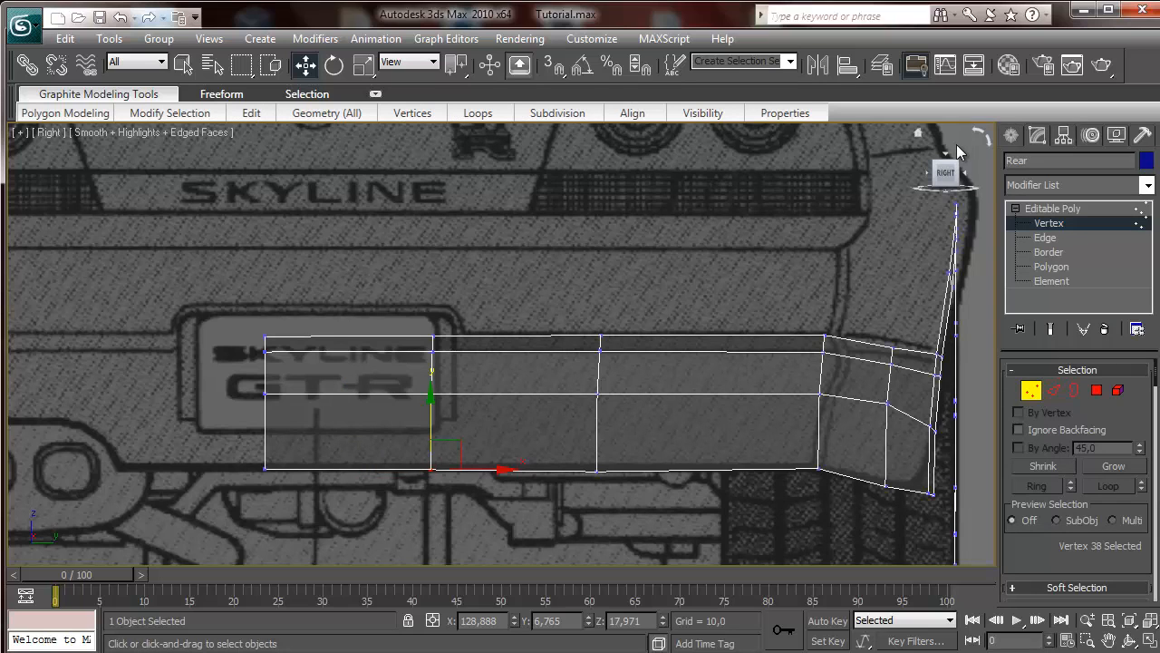
{"action": "left_click", "coordinate": [966, 174]}
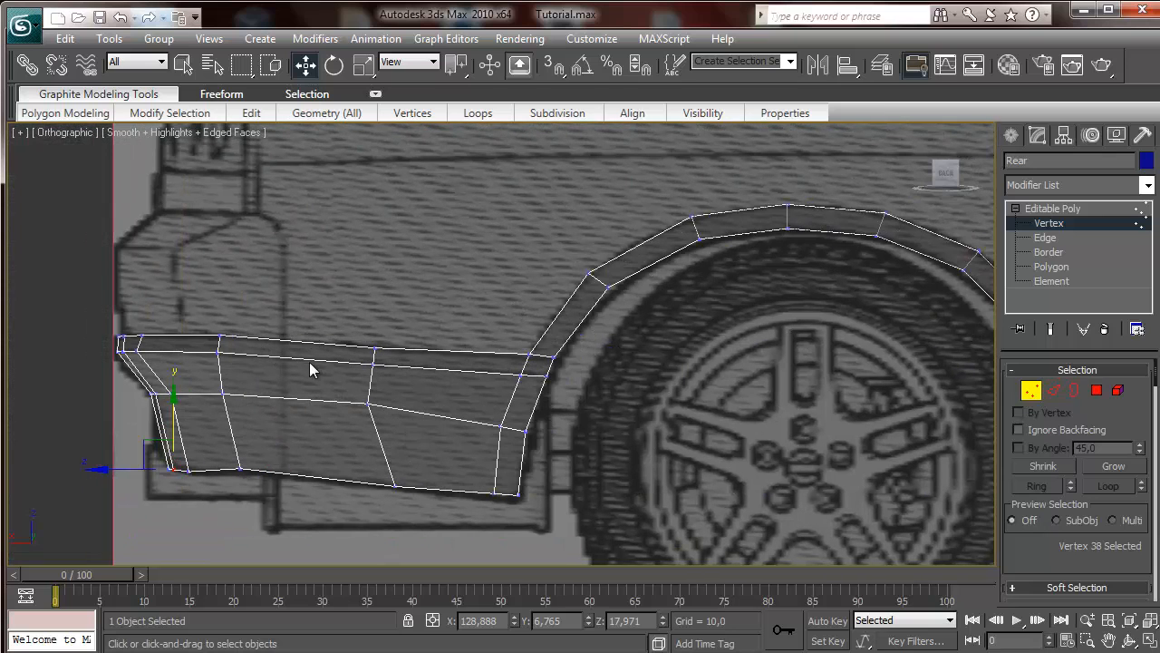
{"action": "middle_click_drag", "start_coordinate": [310, 369], "coordinate": [690, 287]}
{"action": "left_click", "coordinate": [522, 390]}
{"action": "left_click_drag", "start_coordinate": [522, 335], "coordinate": [523, 341]}
{"action": "scroll", "coordinate": [765, 354], "scroll_direction": "down", "scroll_amount": 10}
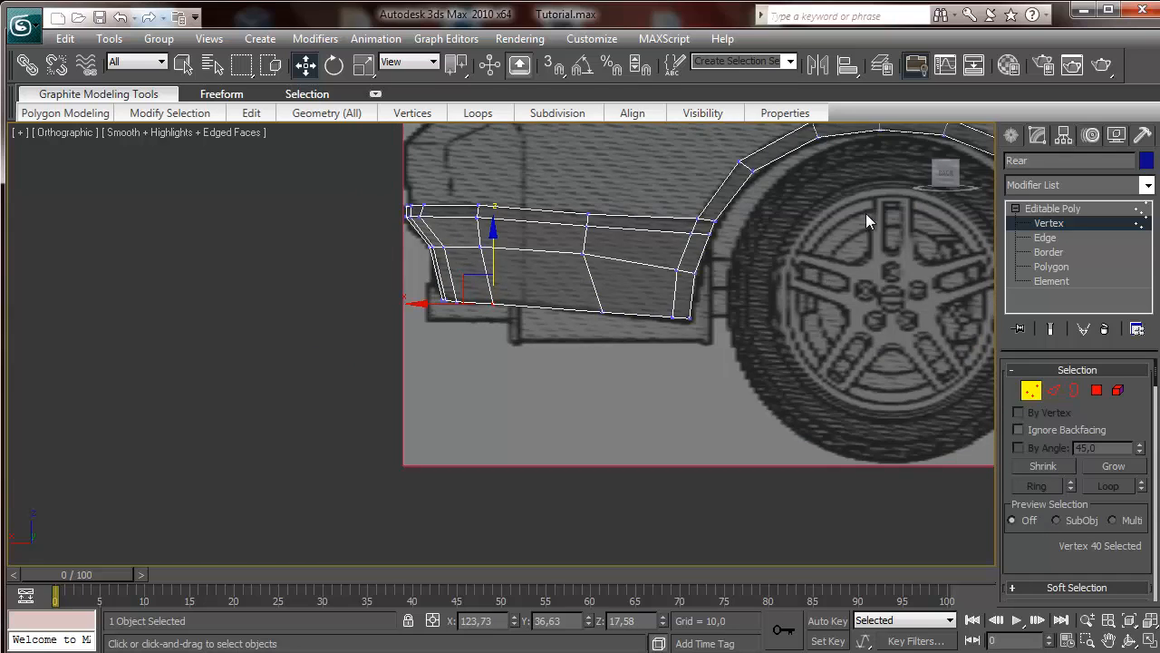
Extrude the two bottom edges on the bumper's side inward across the car to about Y 7.8, forming an underside panel
{"action": "scroll", "coordinate": [509, 337], "scroll_direction": "down", "scroll_amount": 3}
{"action": "scroll", "coordinate": [510, 337], "scroll_direction": "up", "scroll_amount": 10}
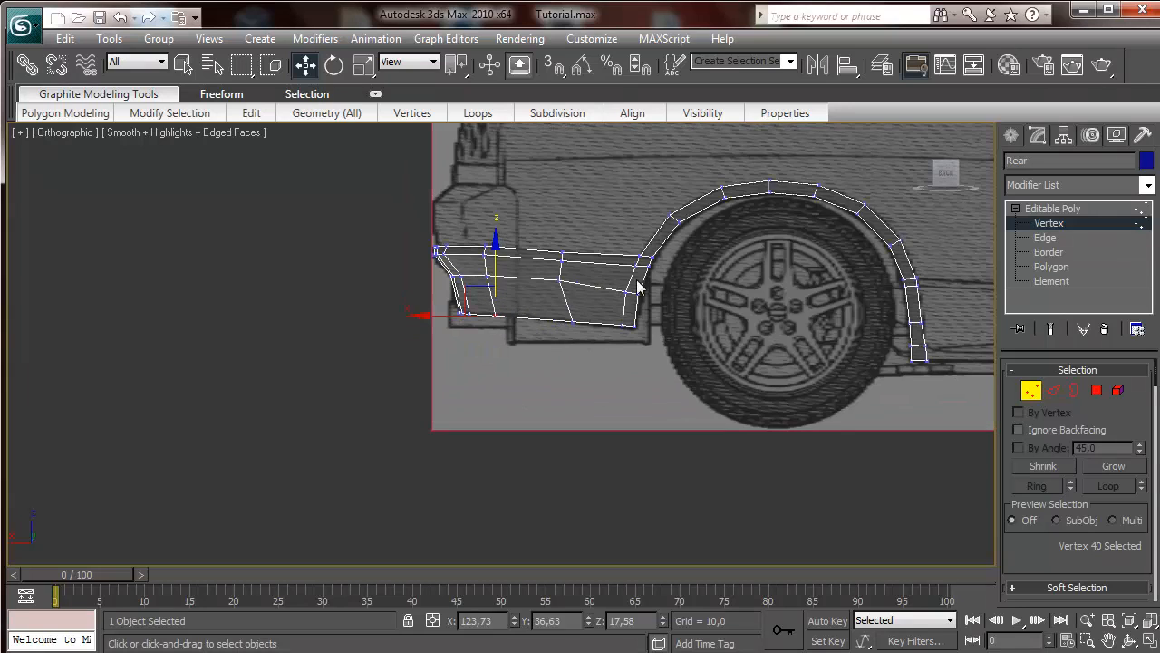
{"action": "left_click", "coordinate": [955, 175]}
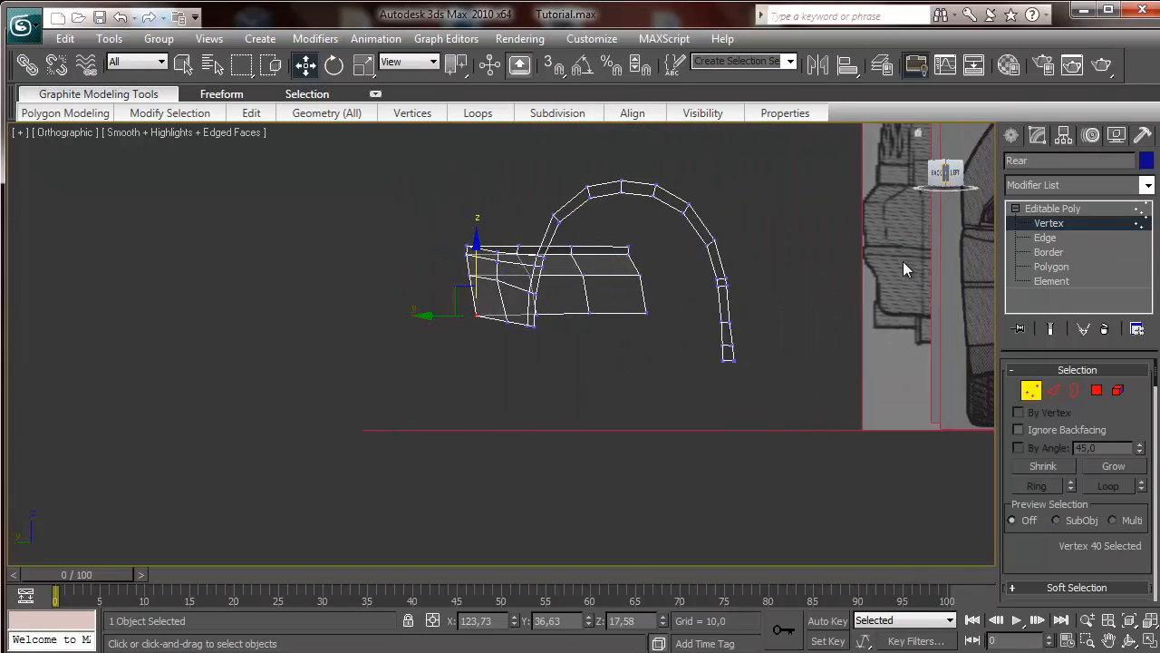
{"action": "key", "text": "p"}
{"action": "scroll", "coordinate": [627, 392], "scroll_direction": "down", "scroll_amount": 4}
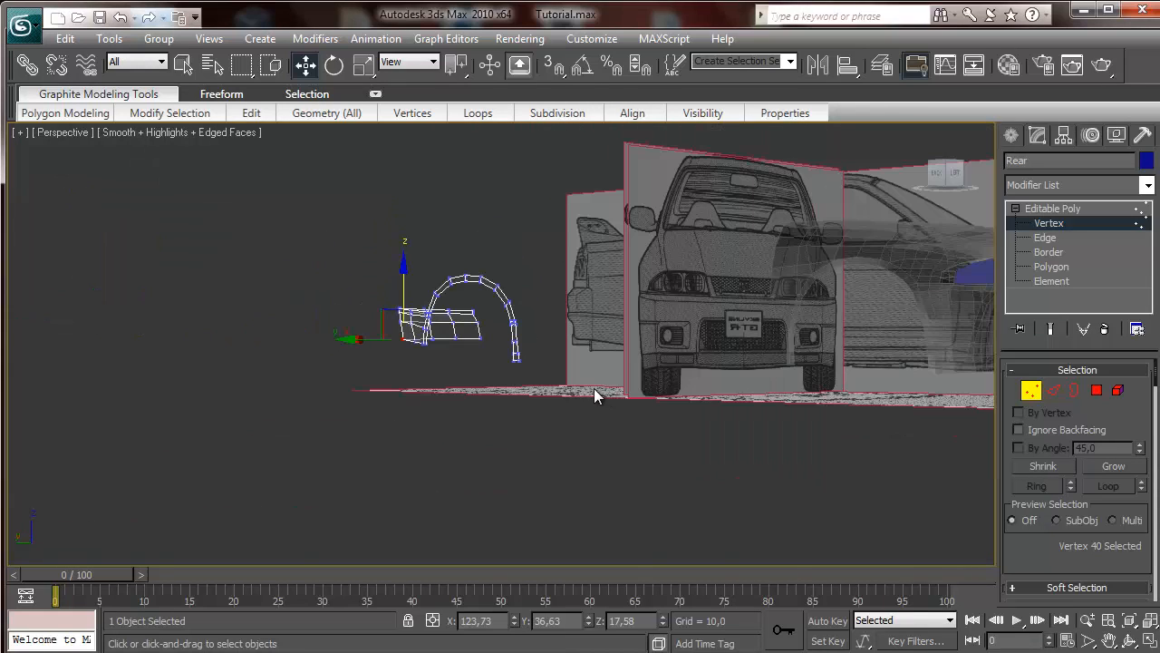
{"action": "left_click_drag", "start_coordinate": [951, 173], "coordinate": [726, 324]}
{"action": "middle_click_drag", "start_coordinate": [726, 325], "coordinate": [374, 444]}
{"action": "scroll", "coordinate": [624, 378], "scroll_direction": "up", "scroll_amount": 4}
{"action": "scroll", "coordinate": [374, 444], "scroll_direction": "up", "scroll_amount": 2}
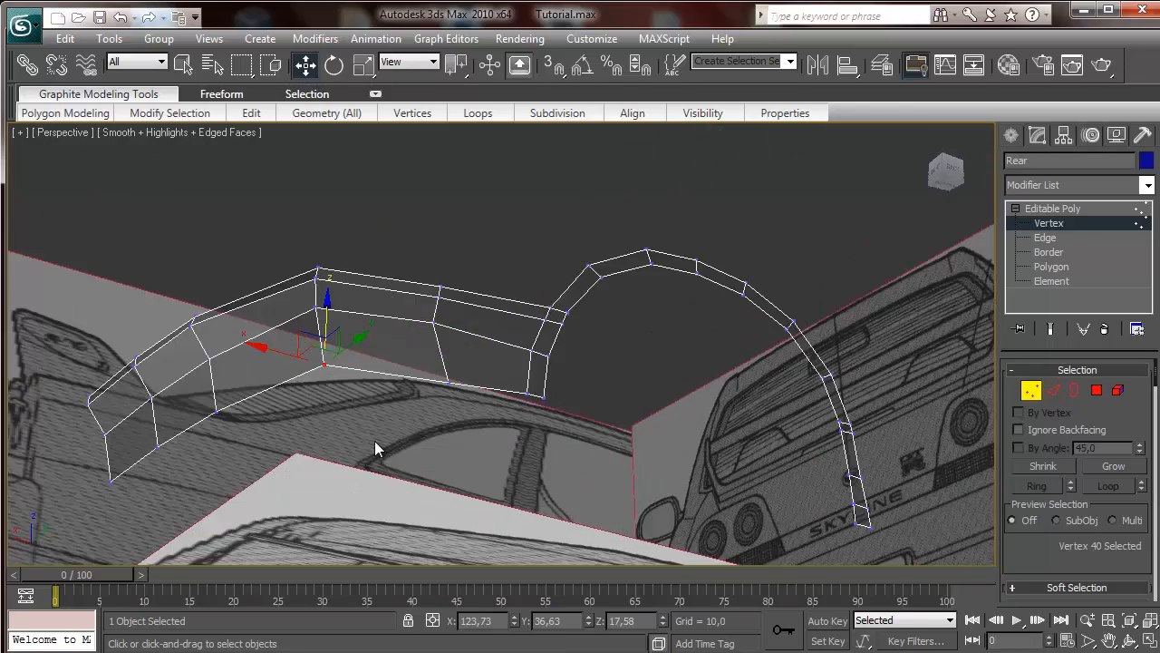
{"action": "left_click", "coordinate": [1054, 390]}
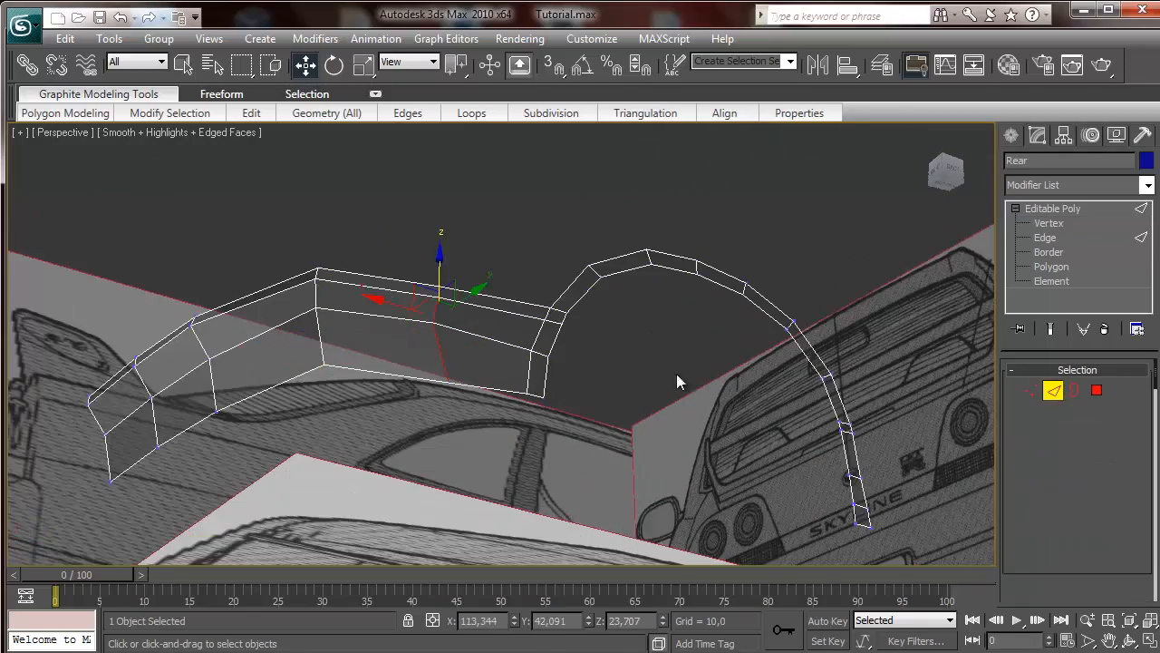
{"action": "left_click", "coordinate": [500, 387]}
{"action": "left_click", "coordinate": [384, 373], "text": "ctrl"}
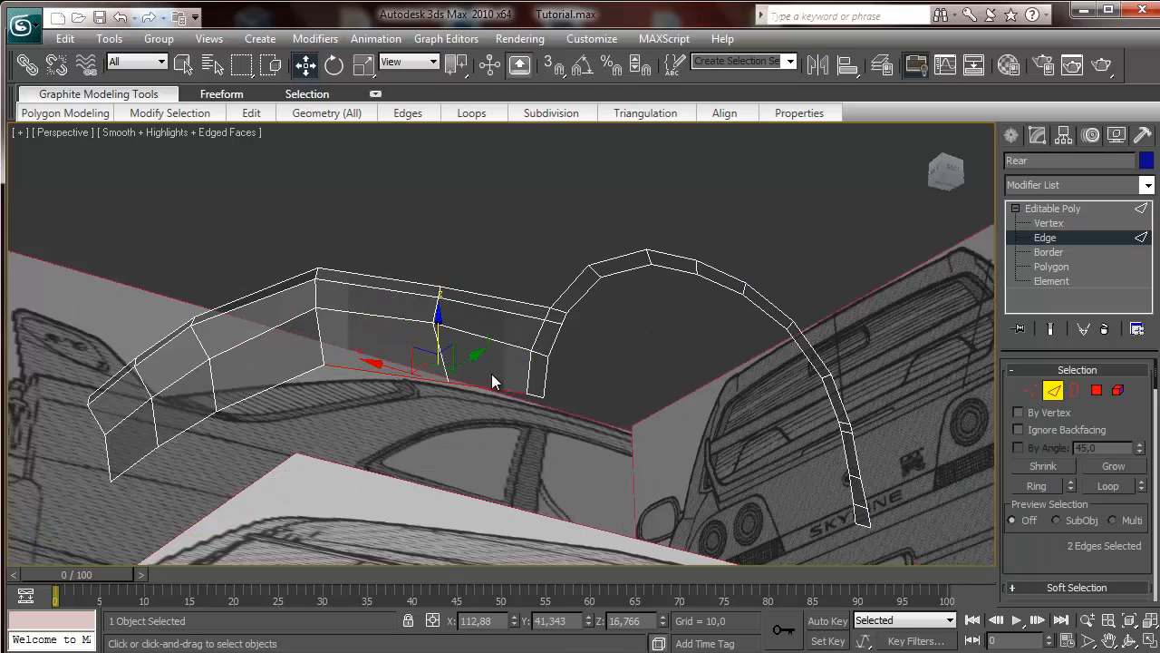
{"action": "left_click_drag", "start_coordinate": [479, 363], "coordinate": [323, 549], "text": "shift"}
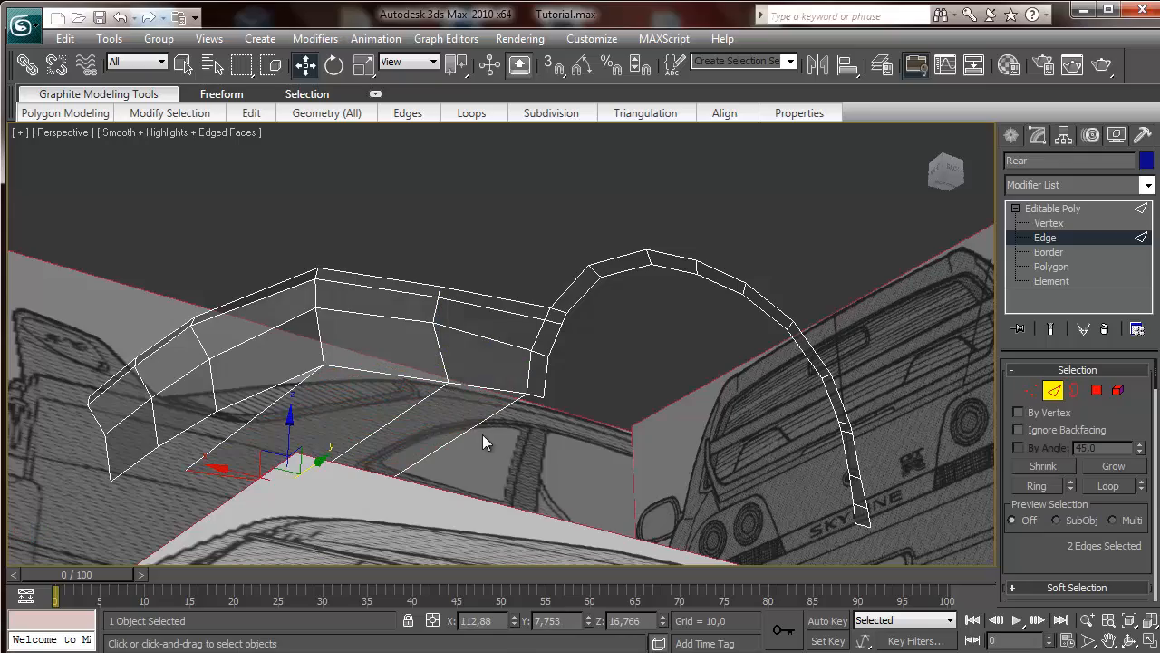
Flatten the underside panel's inner edges into a straight line along Y and move them to the centreline at about Y -6.1
{"action": "mouse_move", "coordinate": [946, 173]}
{"action": "left_mouse_down"}
{"action": "mouse_move", "coordinate": [937, 285]}
{"action": "mouse_move", "coordinate": [941, 181]}
{"action": "left_mouse_up"}
{"action": "left_click", "coordinate": [942, 182]}
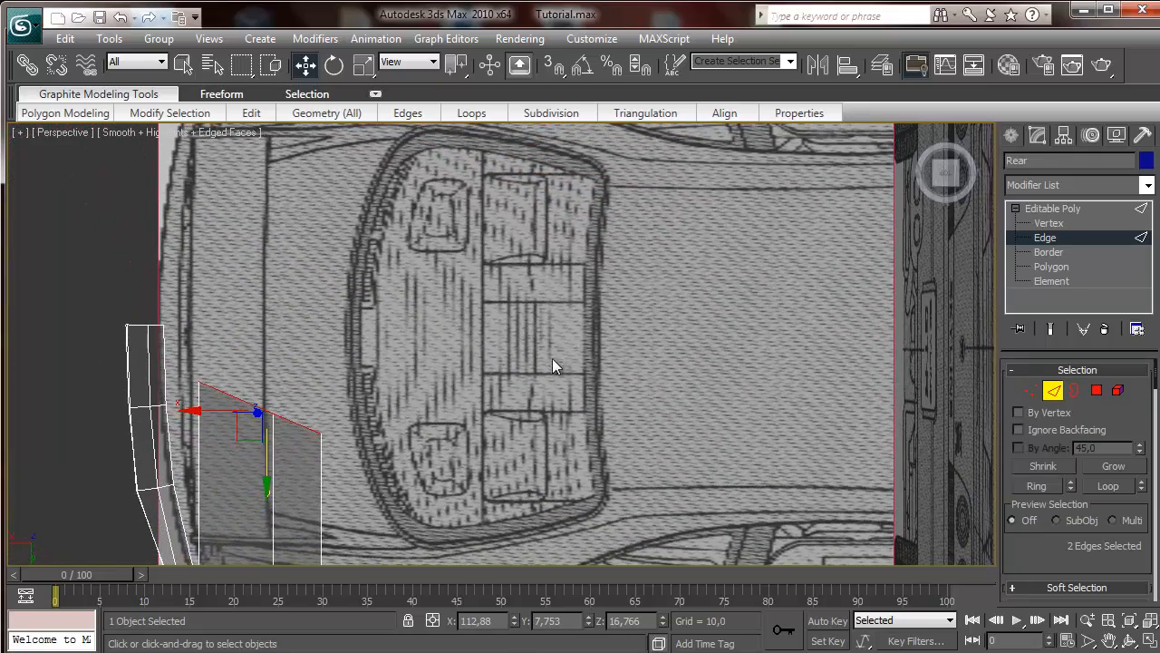
{"action": "key", "text": "u"}
{"action": "middle_click_drag", "start_coordinate": [546, 363], "coordinate": [743, 236]}
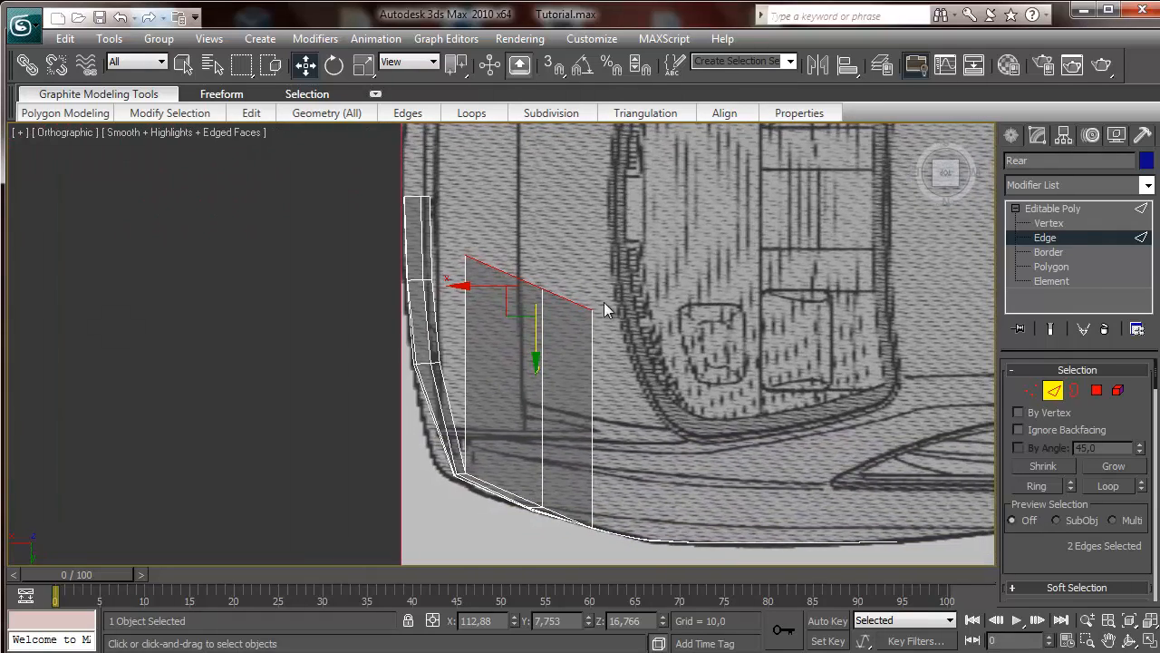
{"action": "left_click", "coordinate": [363, 64]}
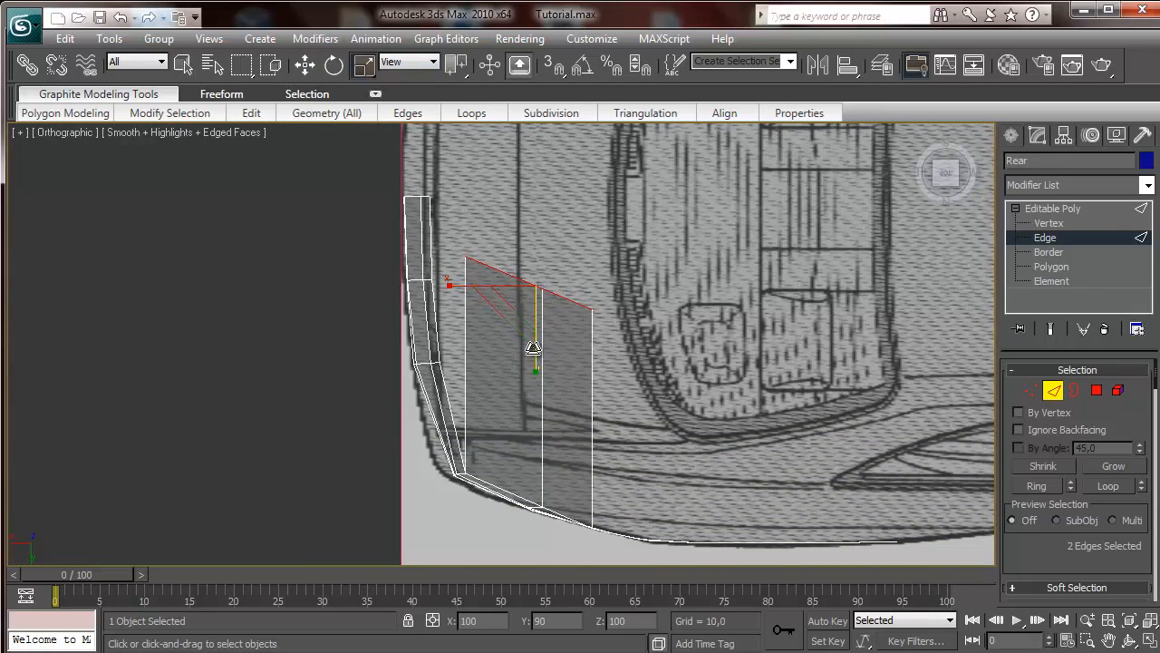
{"action": "left_click_drag", "start_coordinate": [538, 372], "coordinate": [429, 477]}
{"action": "left_click", "coordinate": [306, 65]}
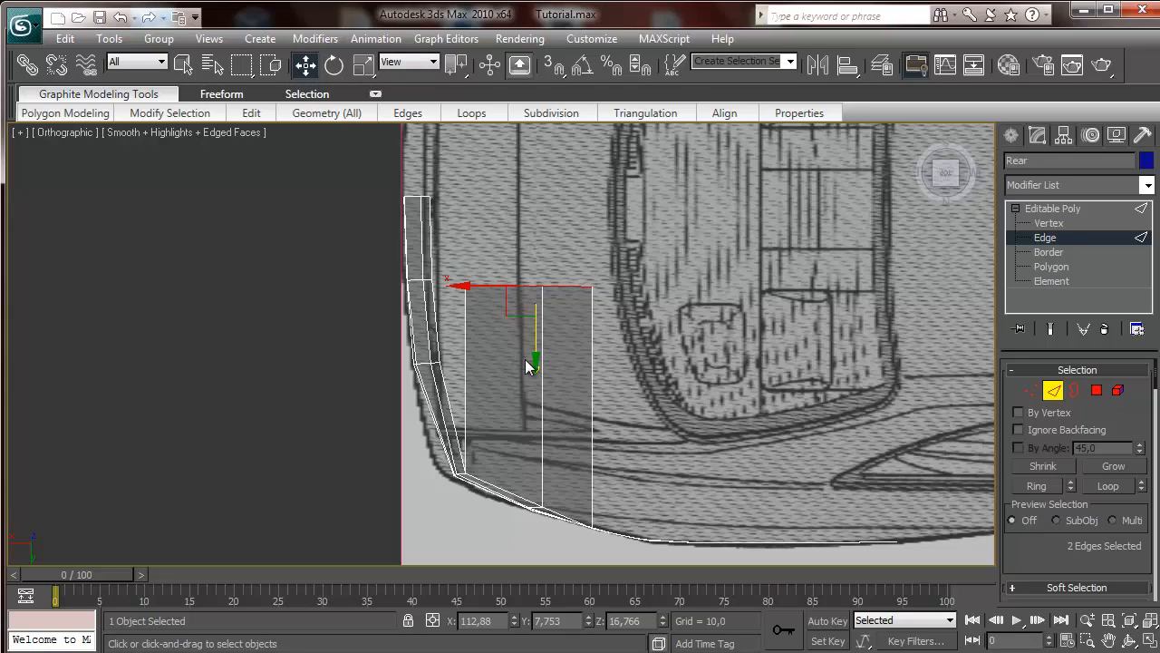
{"action": "left_click_drag", "start_coordinate": [524, 359], "coordinate": [521, 268]}
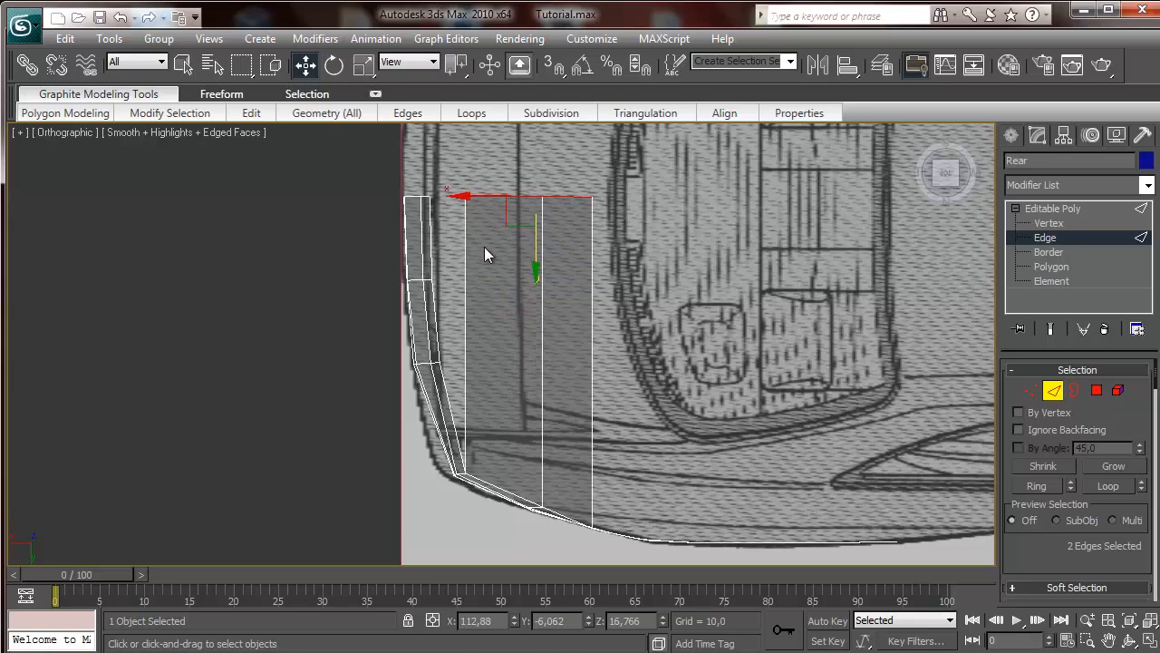
Connect the underside panel's three cross-car edges with 2 segments, Pinch -6 and Slide -13
{"action": "left_click_drag", "start_coordinate": [437, 178], "coordinate": [440, 179]}
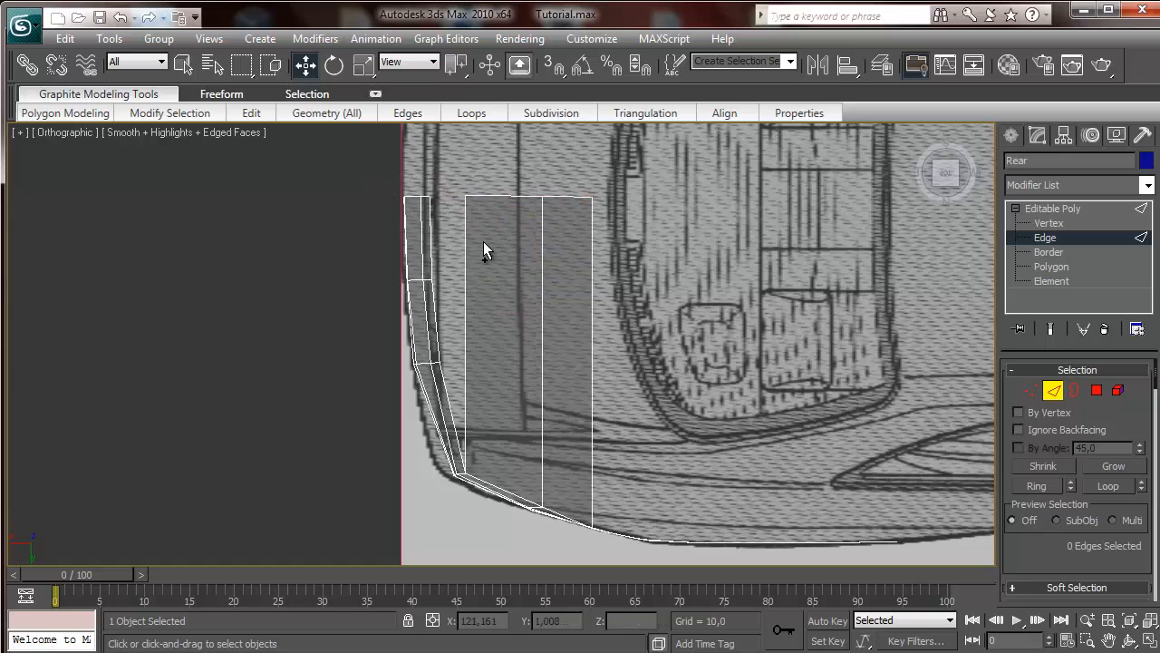
{"action": "key", "text": "ctrl+z"}
{"action": "left_click", "coordinate": [465, 272], "text": "ctrl"}
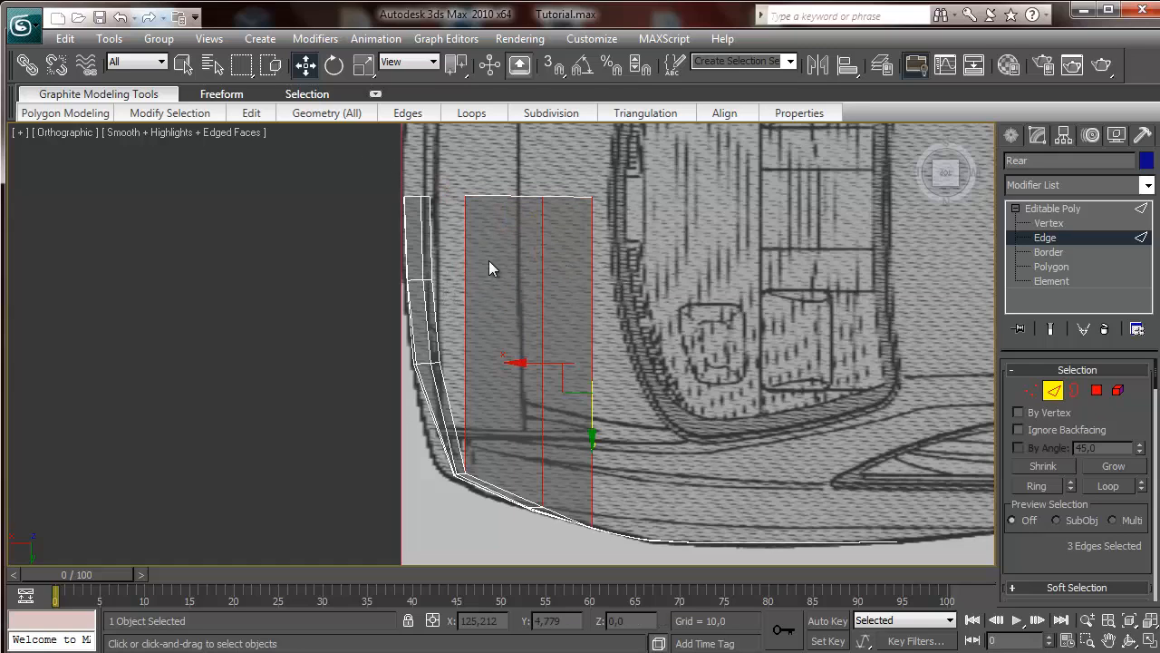
{"action": "scroll", "coordinate": [1088, 535], "scroll_direction": "down", "scroll_amount": 3}
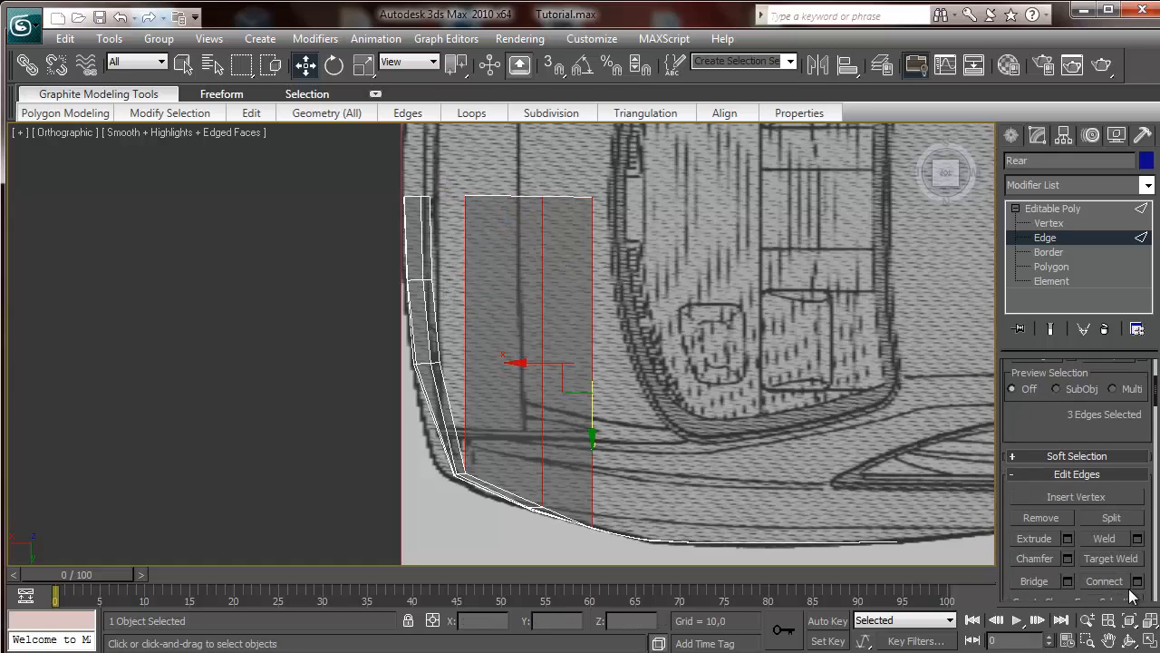
{"action": "left_click", "coordinate": [1138, 582]}
{"action": "left_click_drag", "start_coordinate": [337, 150], "coordinate": [827, 151]}
{"action": "left_click", "coordinate": [816, 192]}
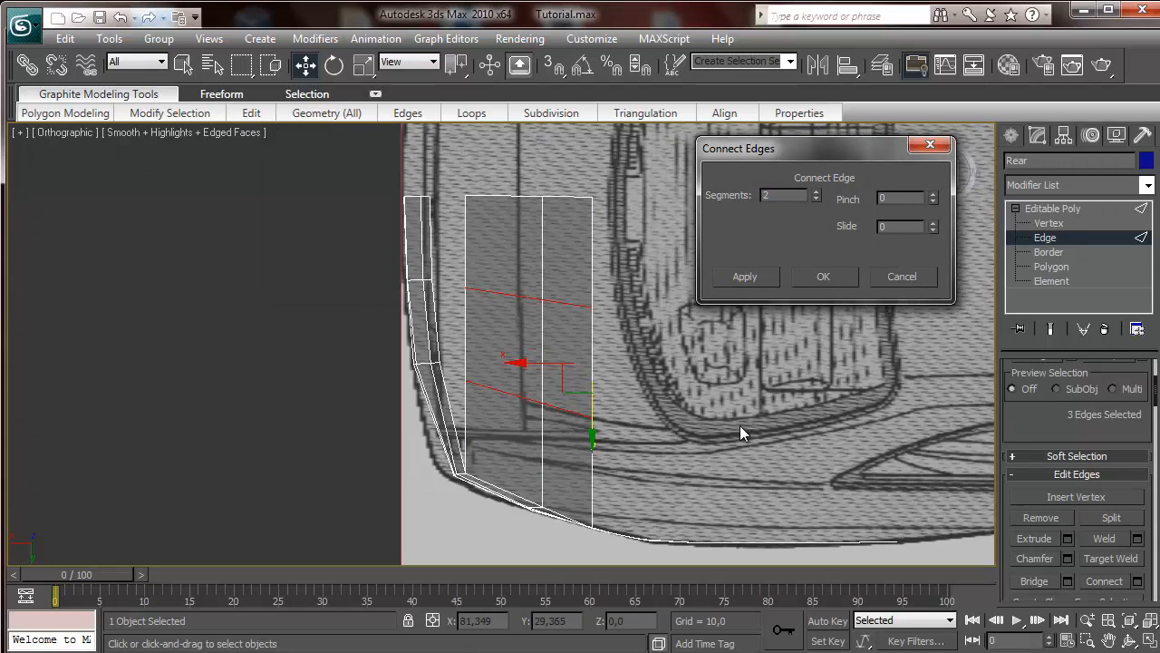
{"action": "left_click_drag", "start_coordinate": [934, 203], "coordinate": [935, 265]}
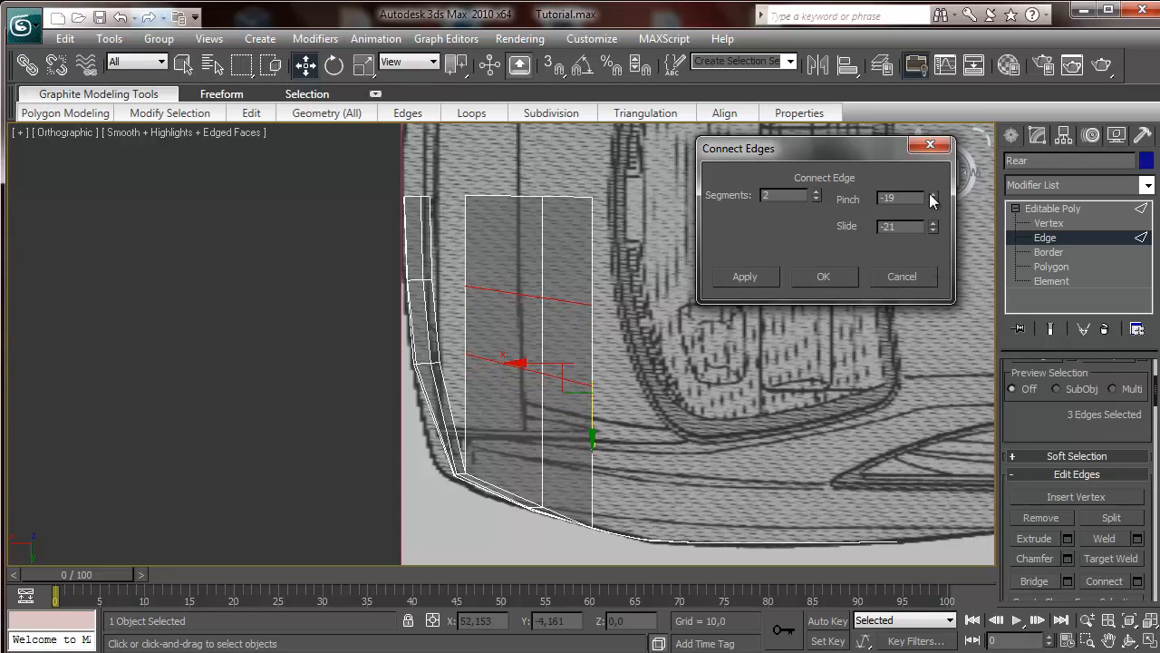
{"action": "left_click_drag", "start_coordinate": [933, 195], "coordinate": [932, 179]}
{"action": "left_click_drag", "start_coordinate": [932, 230], "coordinate": [933, 193]}
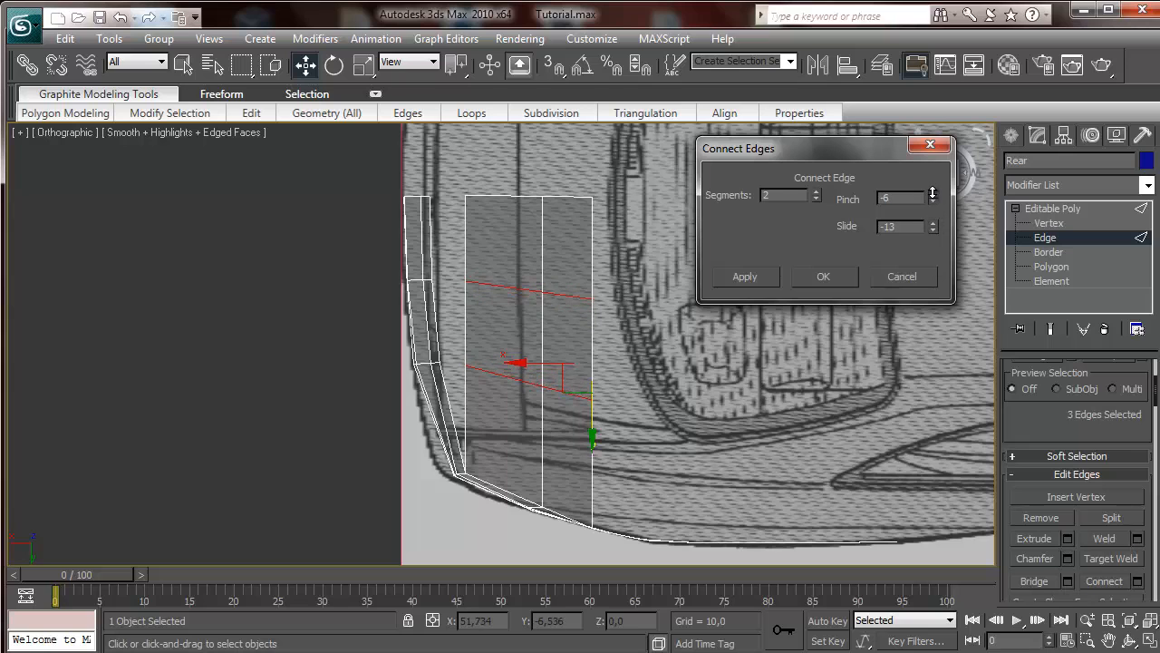
{"action": "left_click", "coordinate": [826, 275]}
Target-weld the underside panel's three free rear vertices to the matching bottom vertices of the rear bumper strip
{"action": "left_click_drag", "start_coordinate": [965, 180], "coordinate": [24, 139]}
{"action": "key", "text": "p"}
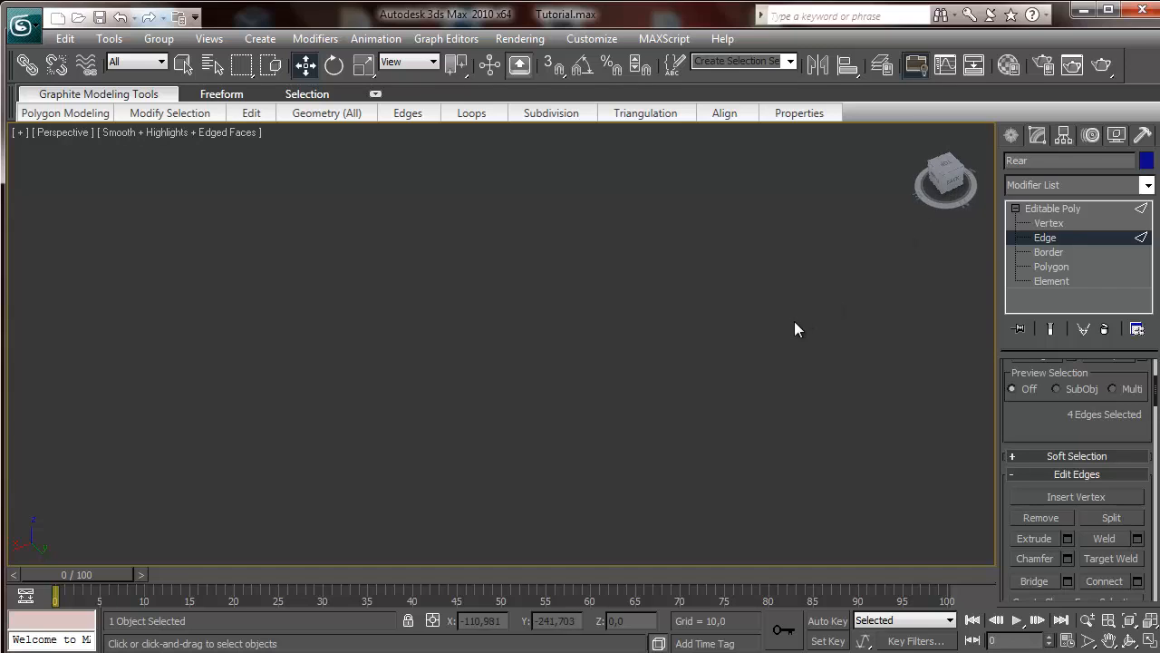
{"action": "key", "text": "z"}
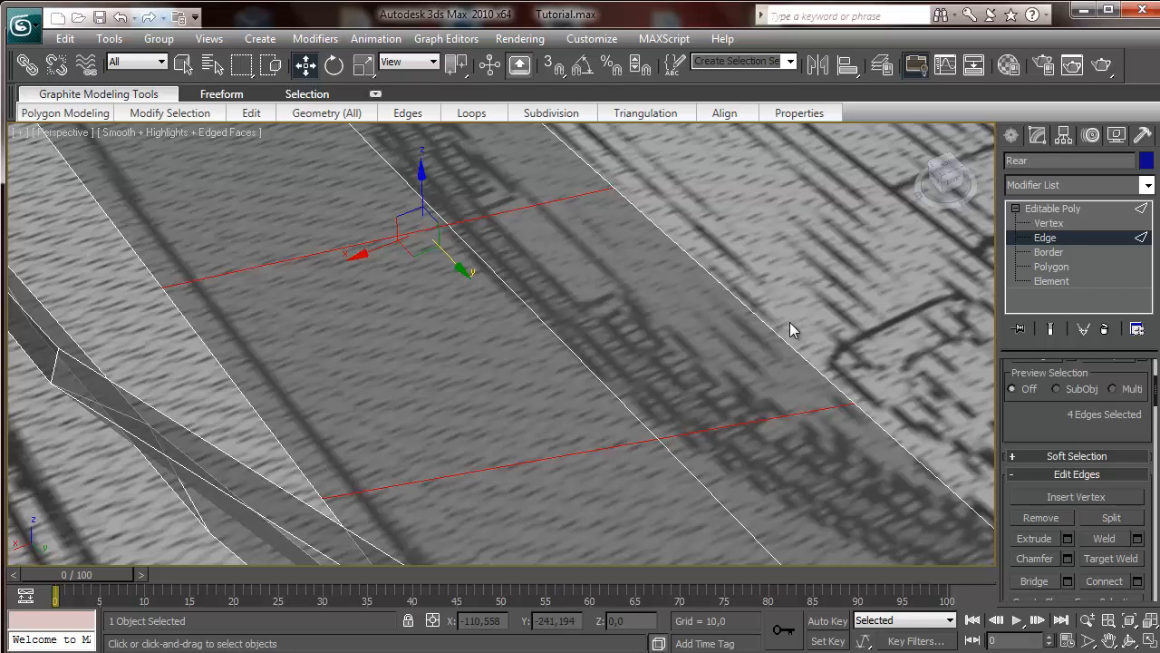
{"action": "left_click_drag", "start_coordinate": [949, 178], "coordinate": [990, 126]}
{"action": "middle_click_drag", "start_coordinate": [782, 287], "coordinate": [719, 611]}
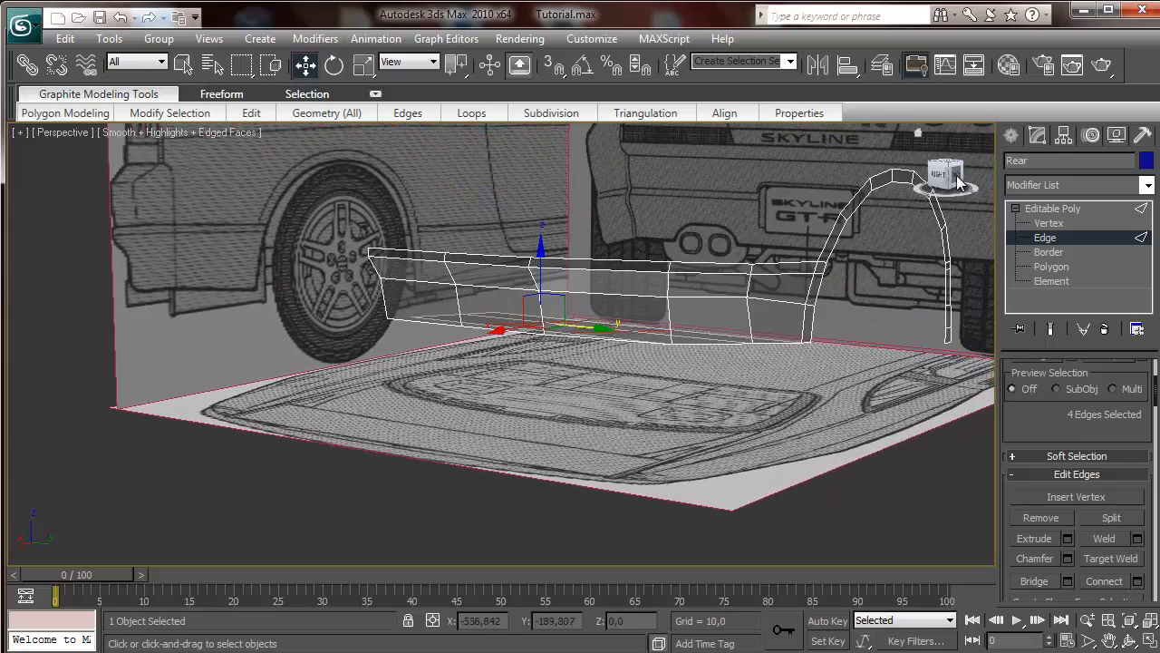
{"action": "left_click_drag", "start_coordinate": [954, 179], "coordinate": [962, 152]}
{"action": "middle_click_drag", "start_coordinate": [845, 279], "coordinate": [813, 436]}
{"action": "scroll", "coordinate": [813, 436], "scroll_direction": "up", "scroll_amount": 3}
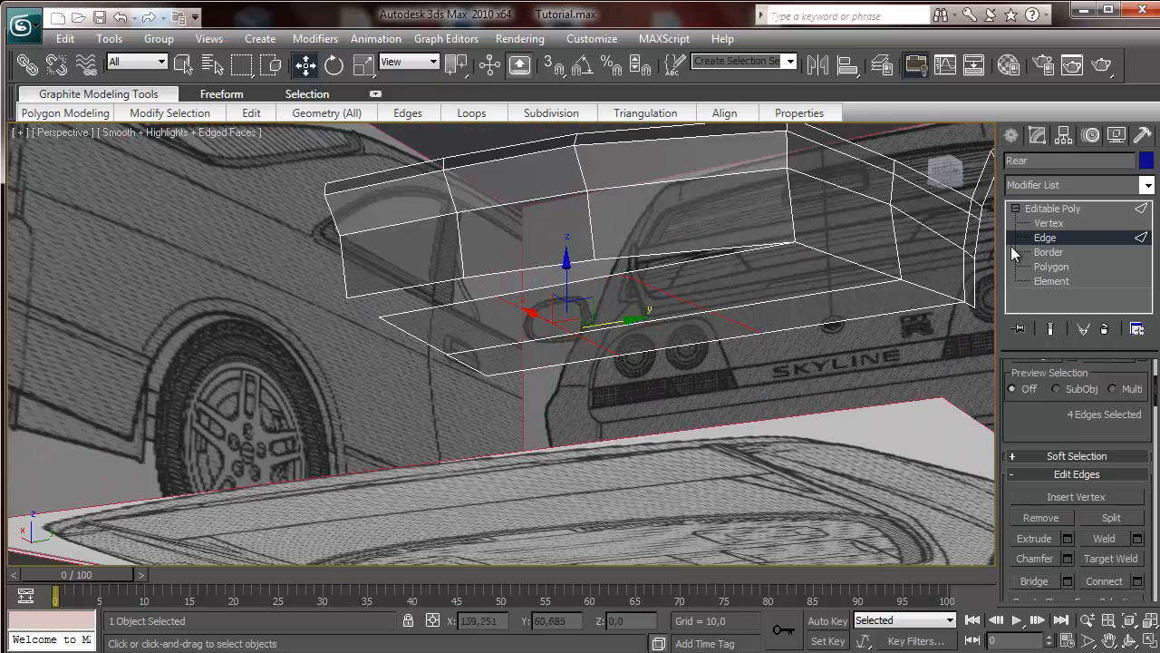
{"action": "left_click", "coordinate": [1048, 223]}
{"action": "scroll", "coordinate": [1115, 390], "scroll_direction": "down", "scroll_amount": 6}
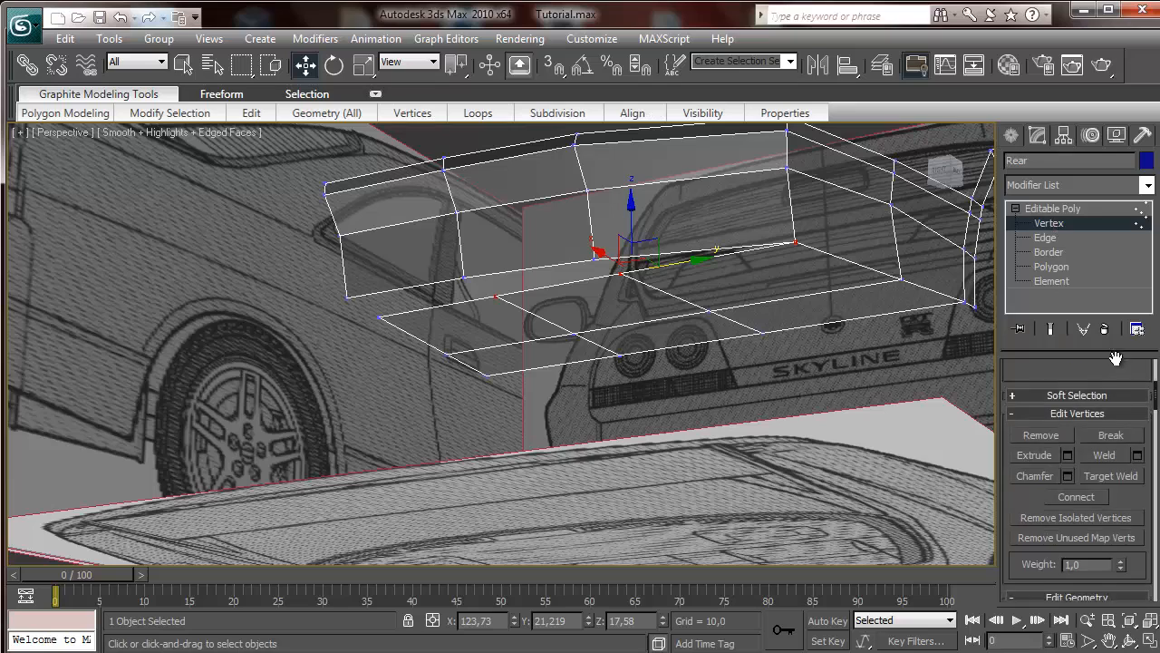
{"action": "left_click", "coordinate": [1117, 373]}
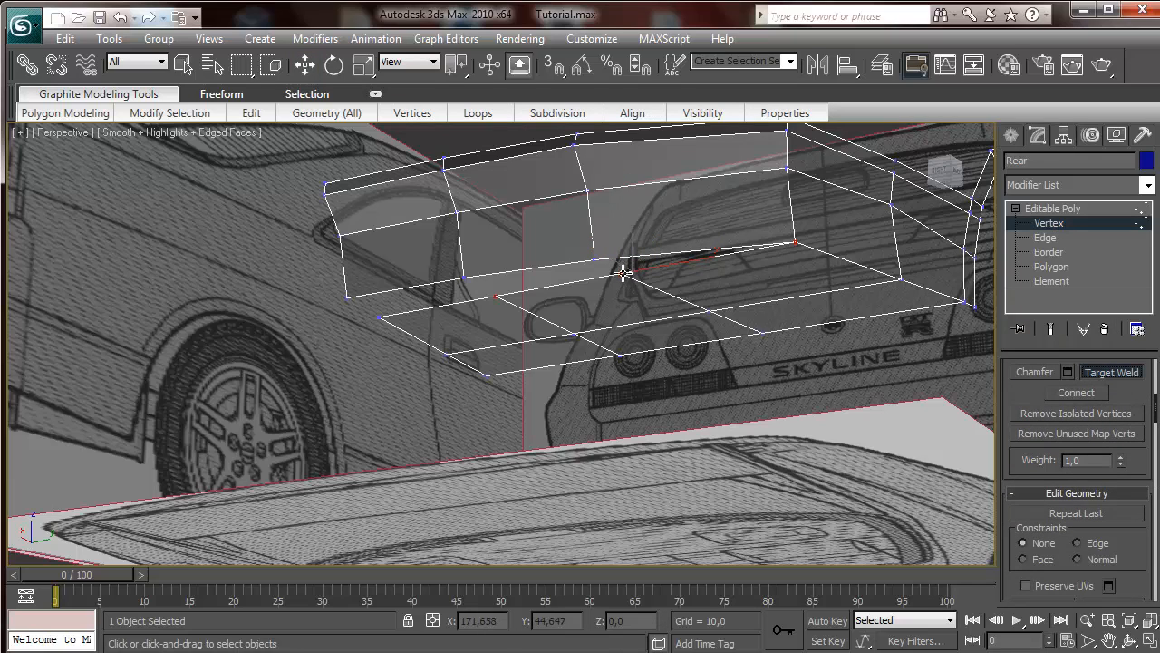
{"action": "left_click", "coordinate": [592, 259]}
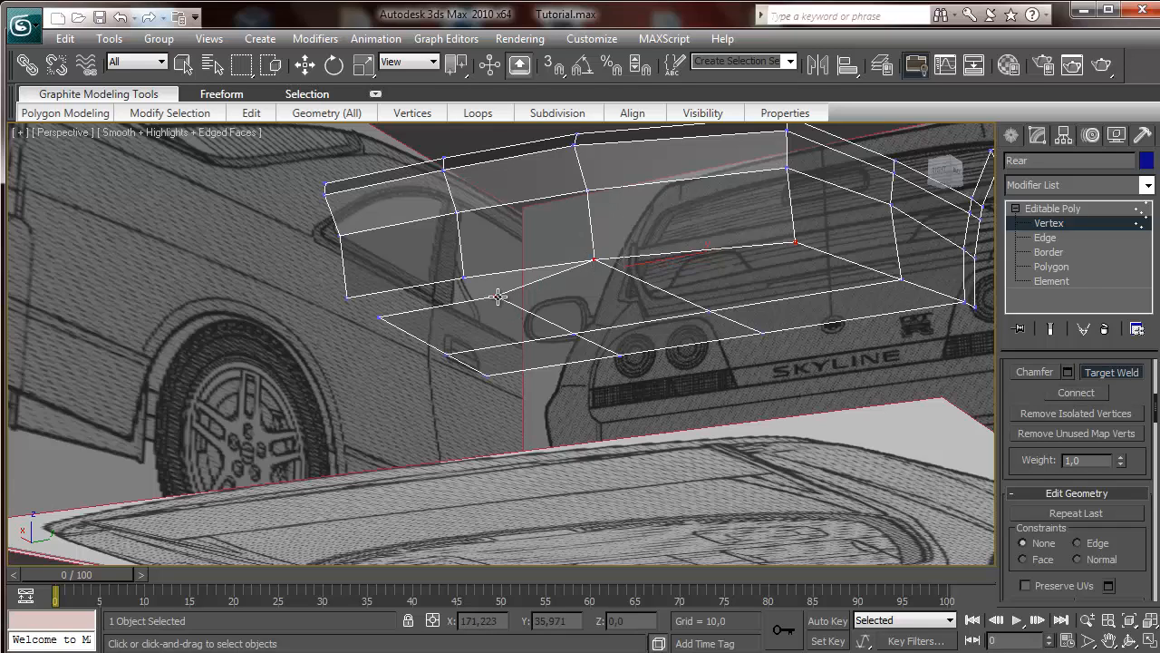
{"action": "left_click", "coordinate": [463, 278]}
{"action": "left_click", "coordinate": [380, 316]}
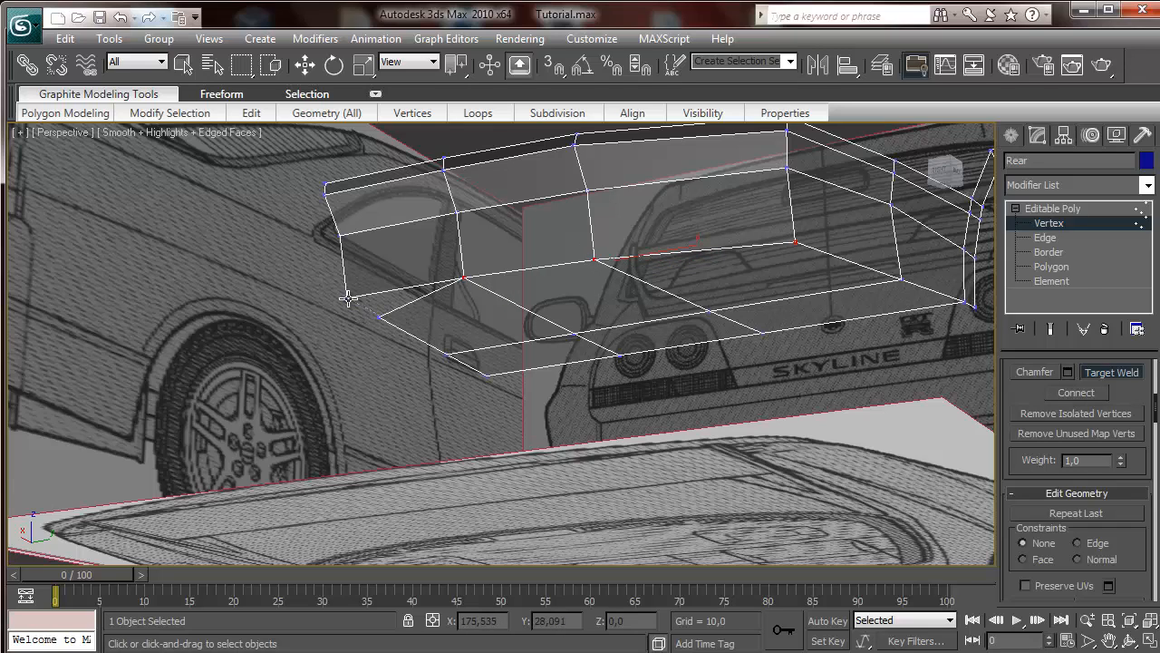
{"action": "left_click", "coordinate": [348, 297]}
Examine the welded underside panel and bumper strip from several low angles
{"action": "middle_click_drag", "start_coordinate": [534, 328], "coordinate": [515, 361]}
{"action": "scroll", "coordinate": [515, 362], "scroll_direction": "down", "scroll_amount": 3}
{"action": "left_click_drag", "start_coordinate": [933, 182], "coordinate": [909, 184]}
{"action": "middle_click_drag", "start_coordinate": [444, 435], "coordinate": [497, 386]}
{"action": "scroll", "coordinate": [498, 386], "scroll_direction": "up", "scroll_amount": 3}
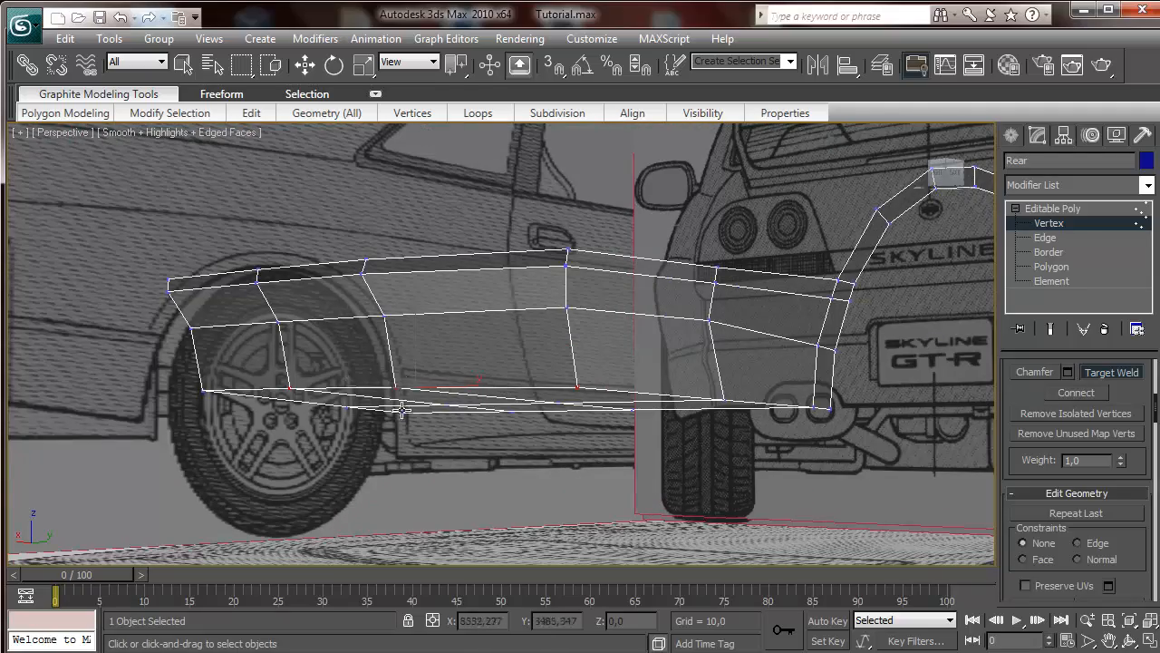
{"action": "middle_click_drag", "start_coordinate": [619, 388], "coordinate": [696, 295]}
{"action": "middle_click_drag", "start_coordinate": [697, 295], "coordinate": [769, 338], "text": "alt"}
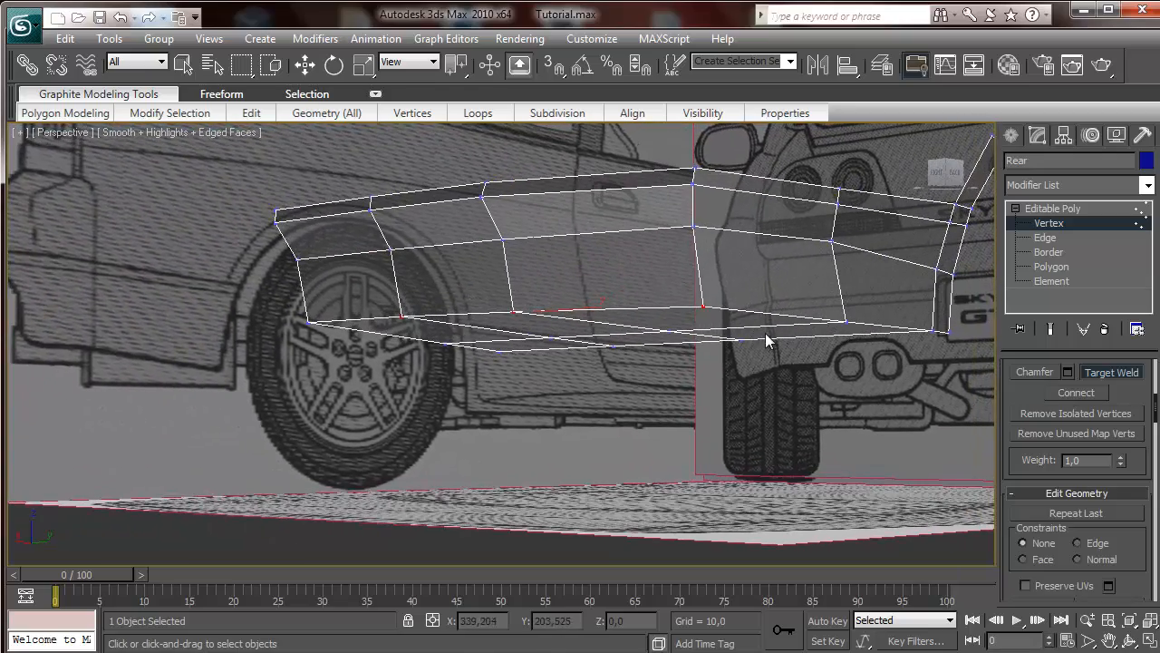
In an orthographic side view, move the side vertex on the strip's lower crease slightly toward the wheel, to about X 113.2, Z 23
{"action": "left_click", "coordinate": [945, 172]}
{"action": "scroll", "coordinate": [545, 281], "scroll_direction": "up", "scroll_amount": 3}
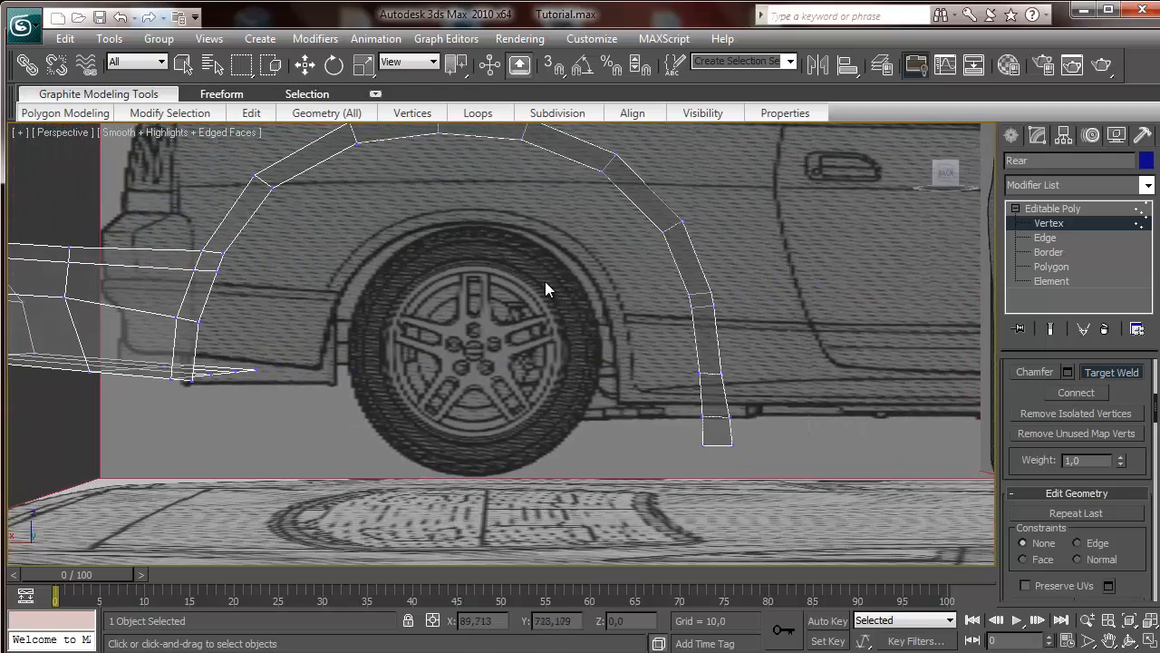
{"action": "key", "text": "u"}
{"action": "middle_click_drag", "start_coordinate": [308, 292], "coordinate": [696, 342]}
{"action": "scroll", "coordinate": [573, 316], "scroll_direction": "up", "scroll_amount": 2}
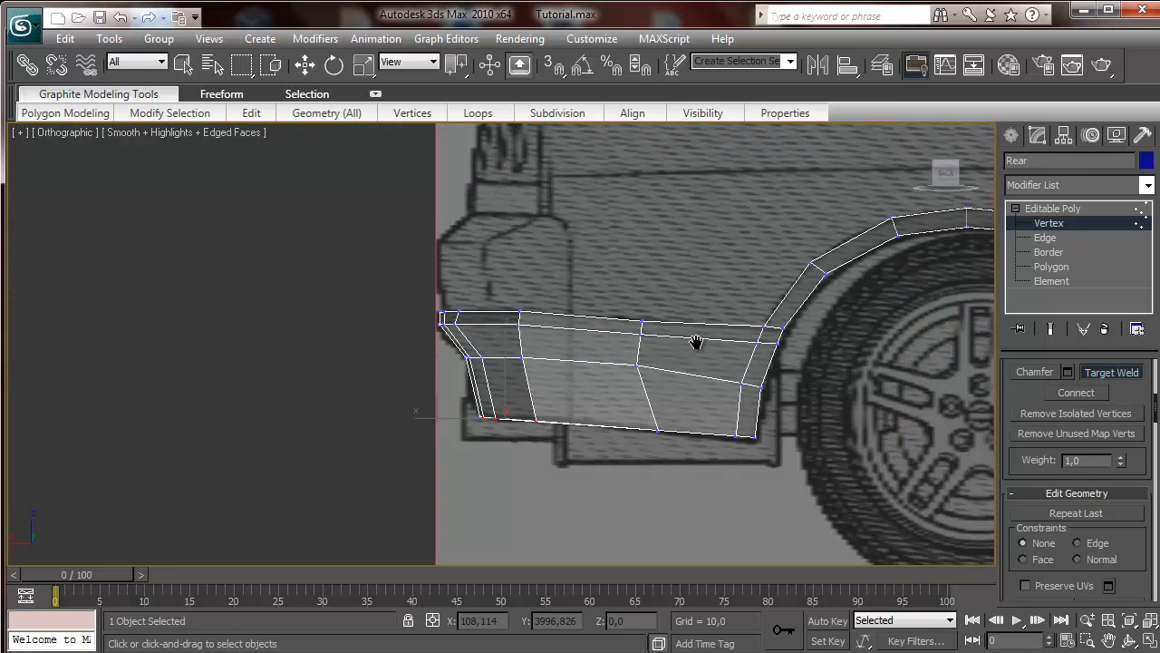
{"action": "scroll", "coordinate": [697, 342], "scroll_direction": "up", "scroll_amount": 2}
{"action": "scroll", "coordinate": [697, 342], "scroll_direction": "up", "scroll_amount": 2}
{"action": "middle_click_drag", "start_coordinate": [813, 404], "coordinate": [583, 359]}
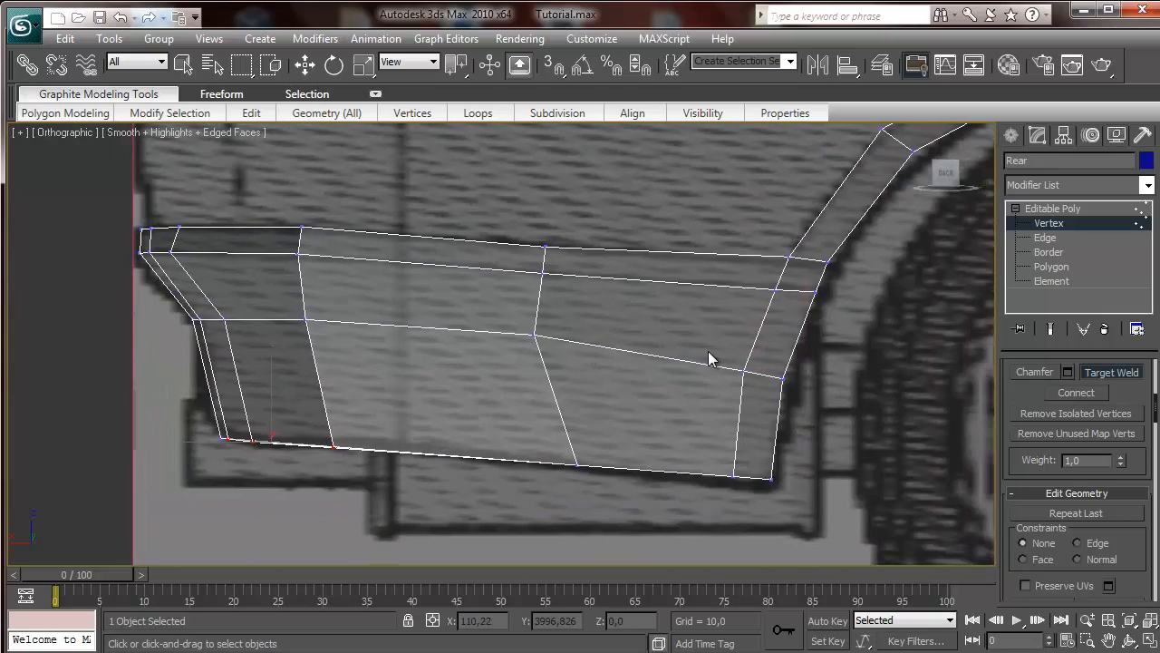
{"action": "key", "text": "w"}
{"action": "left_click", "coordinate": [532, 336]}
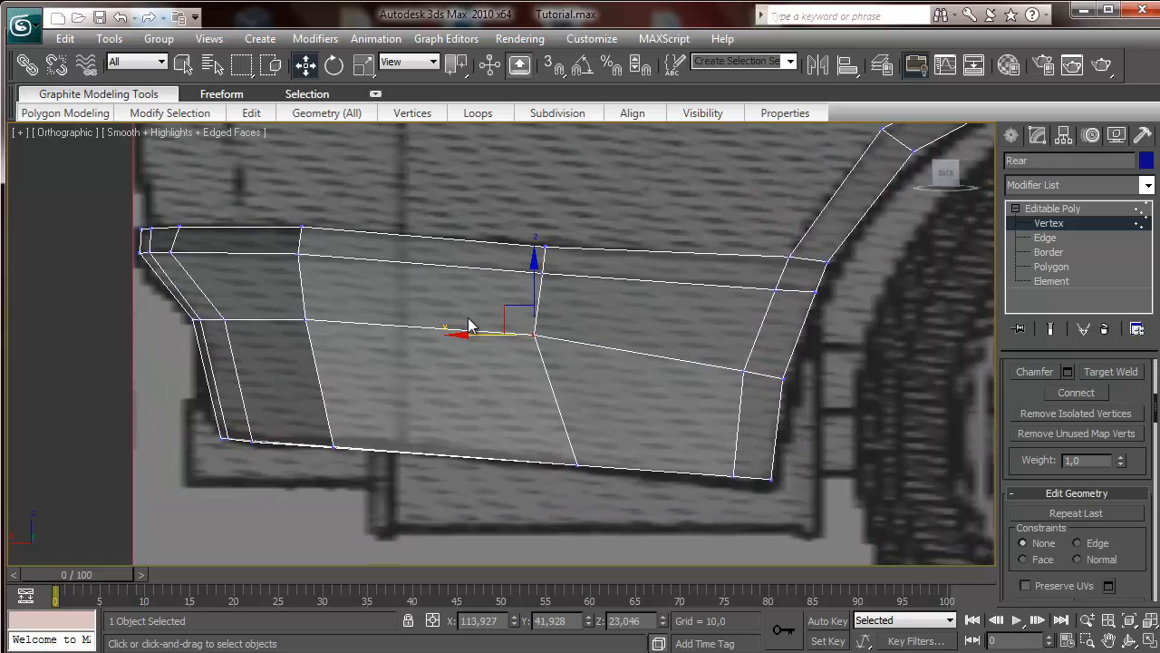
{"action": "left_click_drag", "start_coordinate": [507, 309], "coordinate": [525, 310]}
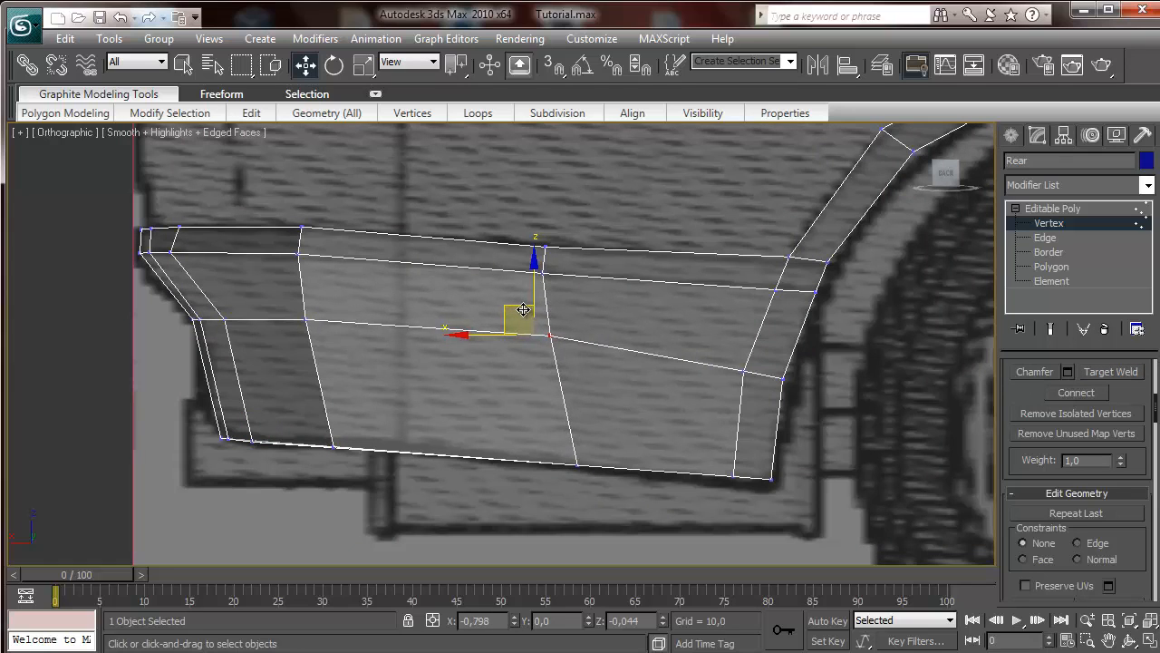
{"action": "middle_click_drag", "start_coordinate": [521, 312], "coordinate": [637, 303]}
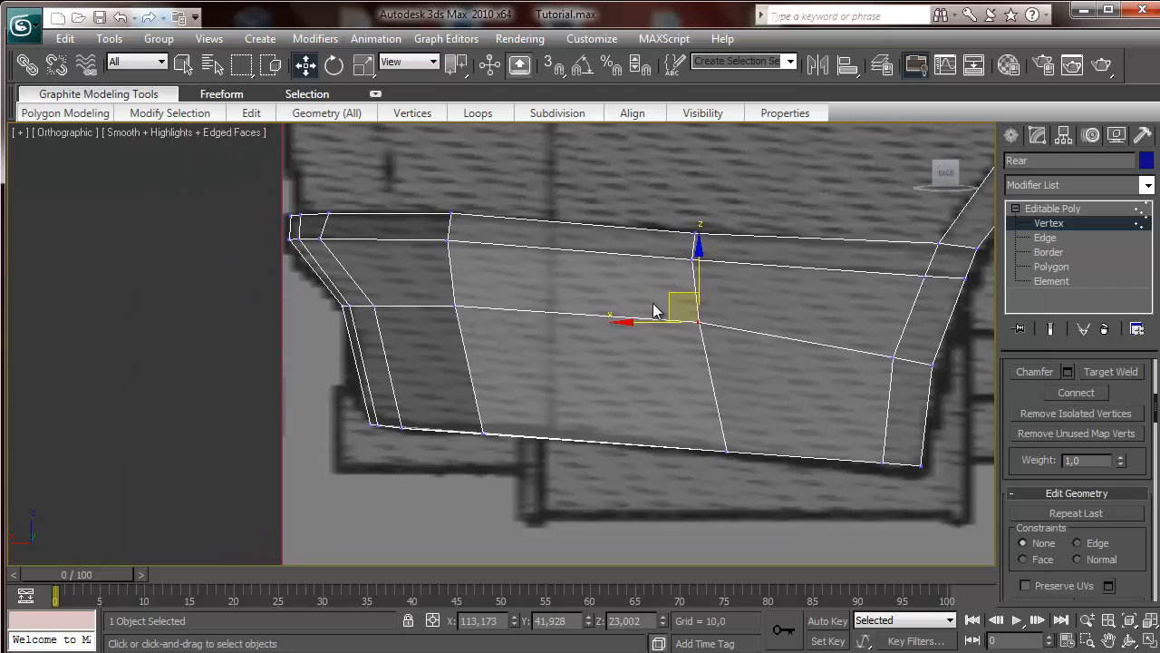
Connect the ring of lengthwise edges on the bumper's side panel with 1 segment and Pinch -6, sliding the new loop toward the rear corner
{"action": "left_click", "coordinate": [1060, 238]}
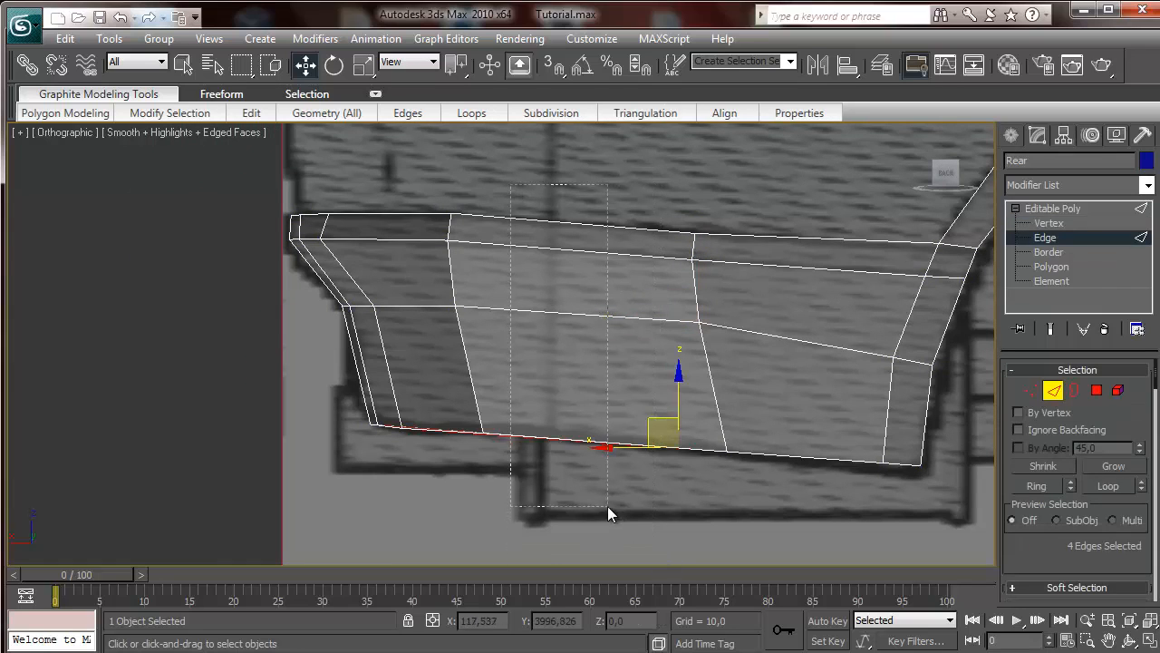
{"action": "left_click_drag", "start_coordinate": [607, 505], "coordinate": [584, 343]}
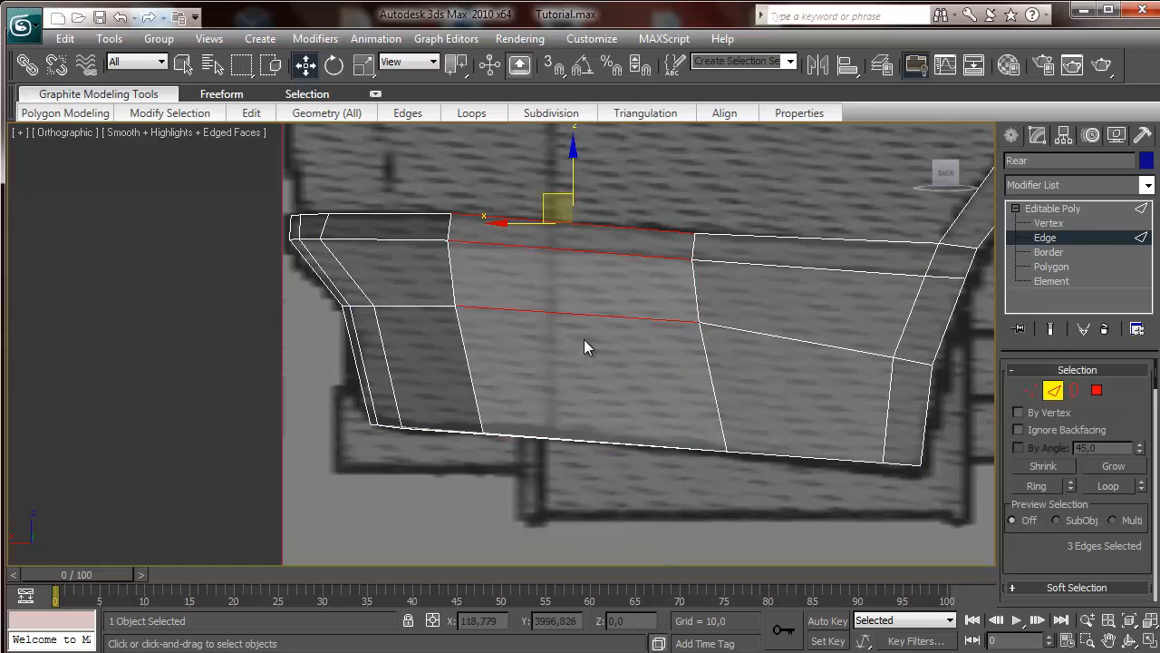
{"action": "left_click", "coordinate": [584, 339]}
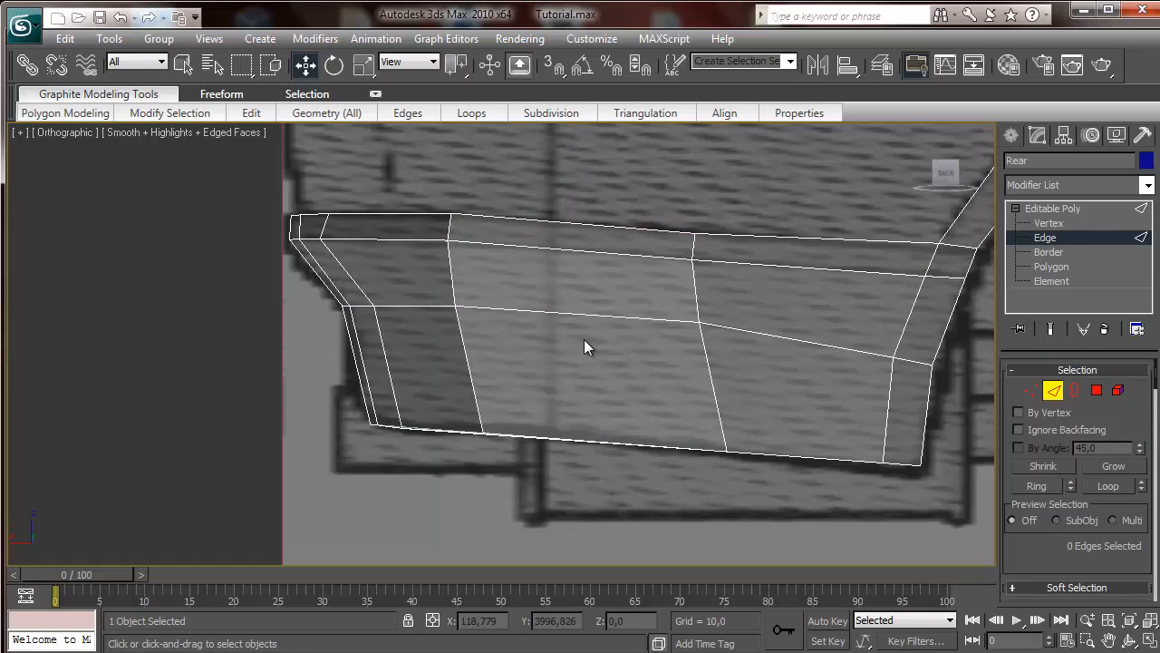
{"action": "left_click", "coordinate": [551, 224]}
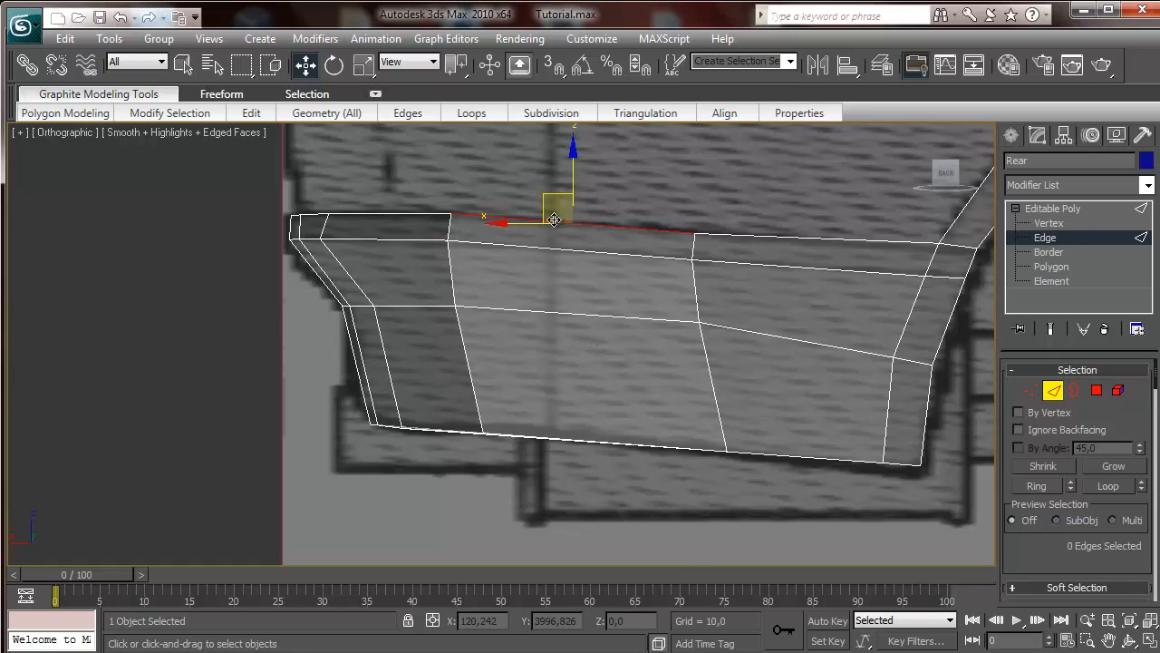
{"action": "left_click", "coordinate": [1035, 487]}
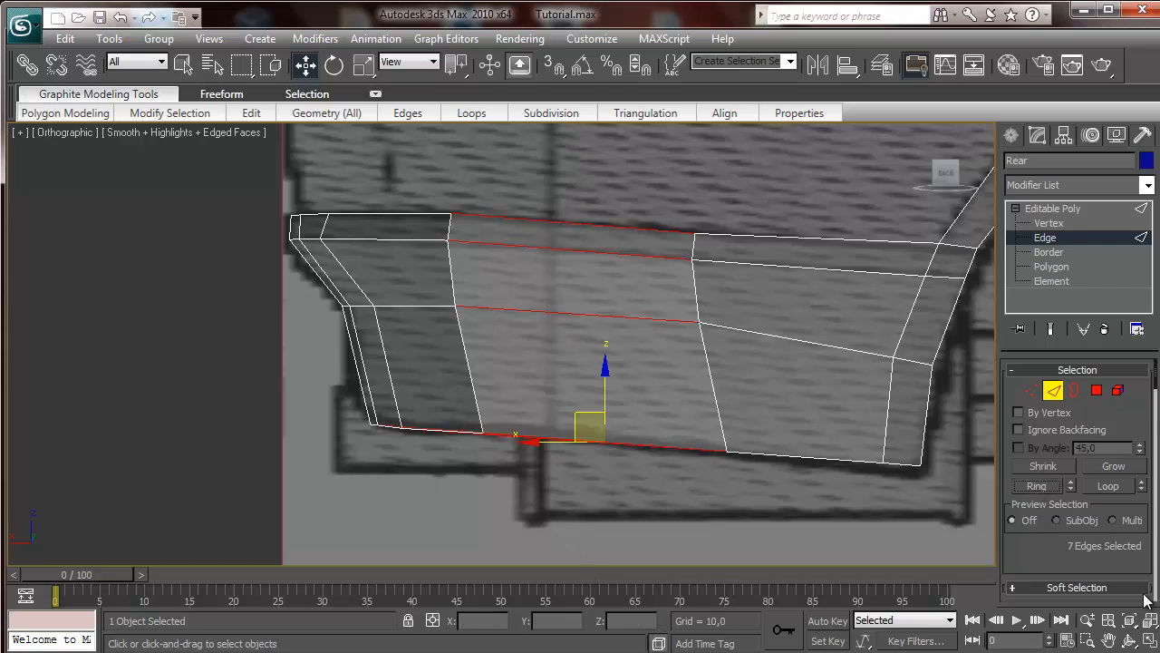
{"action": "scroll", "coordinate": [1139, 441], "scroll_direction": "down", "scroll_amount": 5}
{"action": "left_click", "coordinate": [1138, 504]}
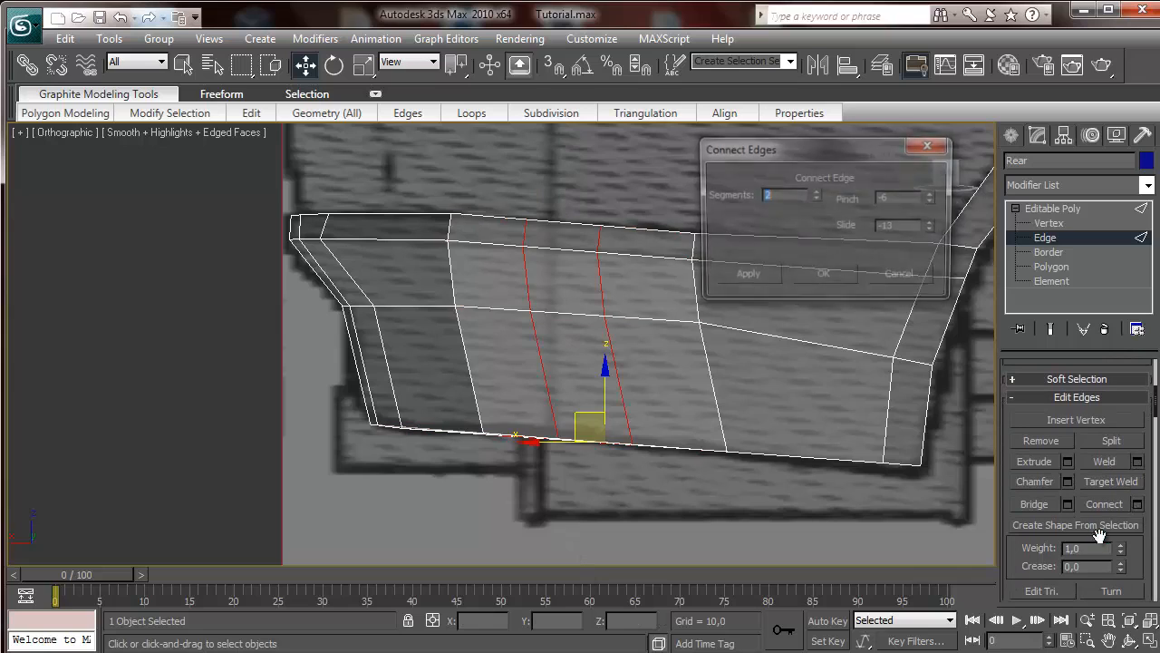
{"action": "left_click", "coordinate": [816, 201]}
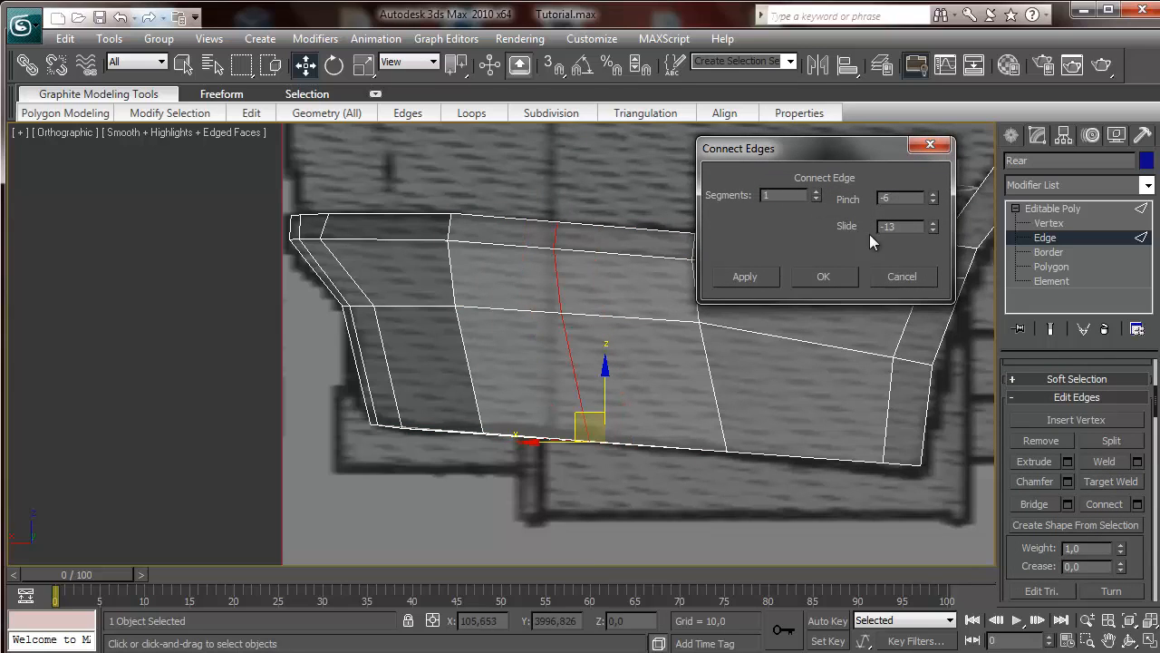
{"action": "left_click_drag", "start_coordinate": [929, 230], "coordinate": [926, 258]}
{"action": "left_click", "coordinate": [821, 277]}
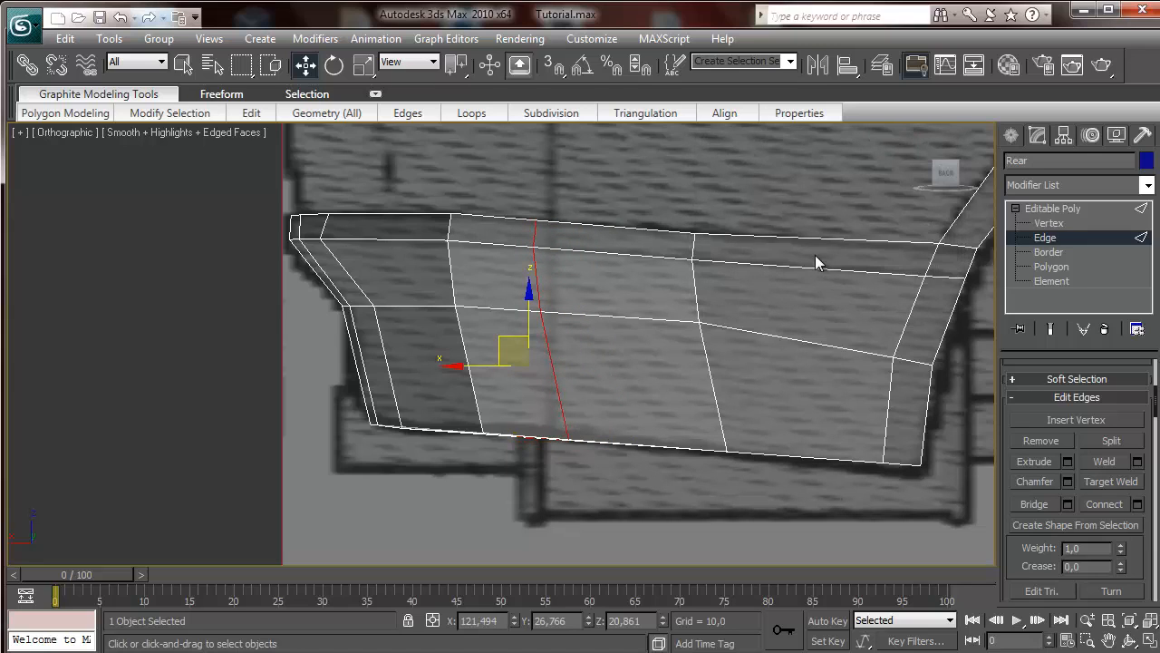
Scale the new loop's three side edges into a straight vertical line and move them onto the blueprint's panel seam at about X 120.4
{"action": "left_click", "coordinate": [363, 64]}
{"action": "left_click_drag", "start_coordinate": [444, 366], "coordinate": [435, 504]}
{"action": "key", "text": "ctrl+z"}
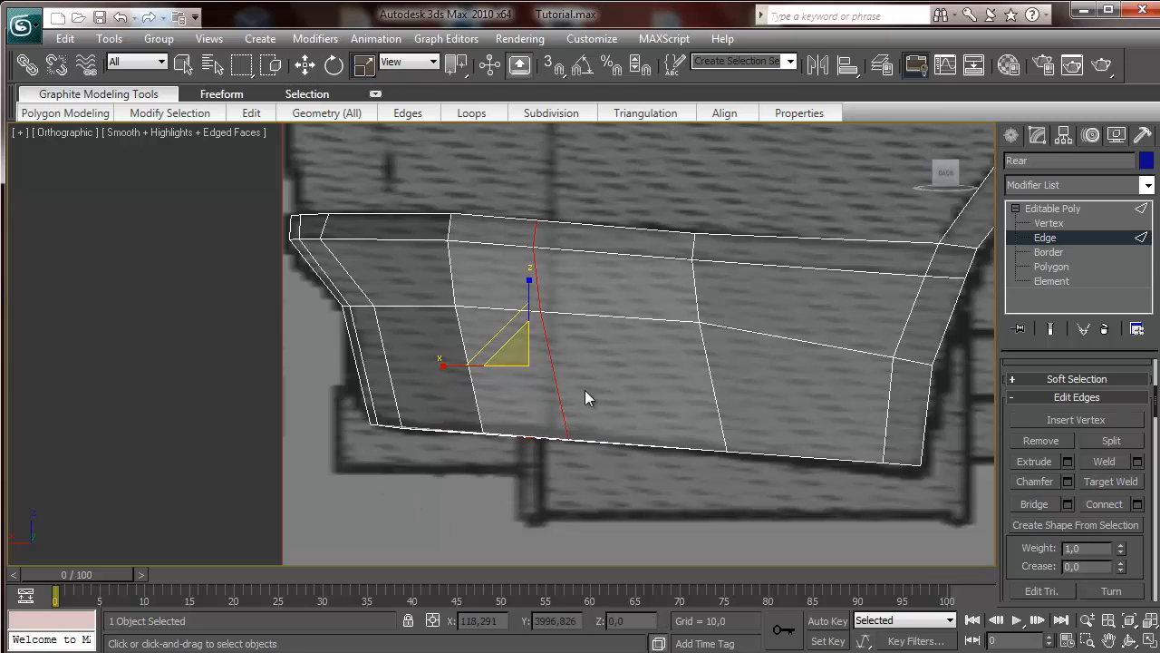
{"action": "left_click", "coordinate": [552, 387]}
{"action": "left_click", "coordinate": [540, 287], "text": "ctrl"}
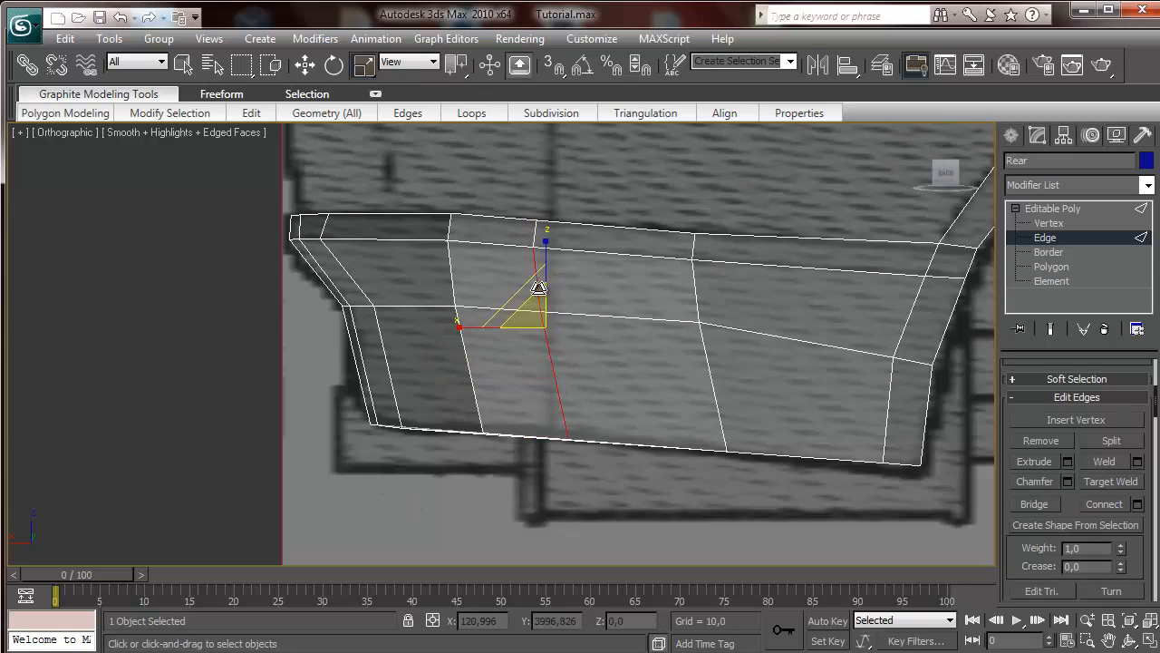
{"action": "left_click", "coordinate": [533, 235], "text": "ctrl"}
{"action": "left_click_drag", "start_coordinate": [453, 302], "coordinate": [91, 413]}
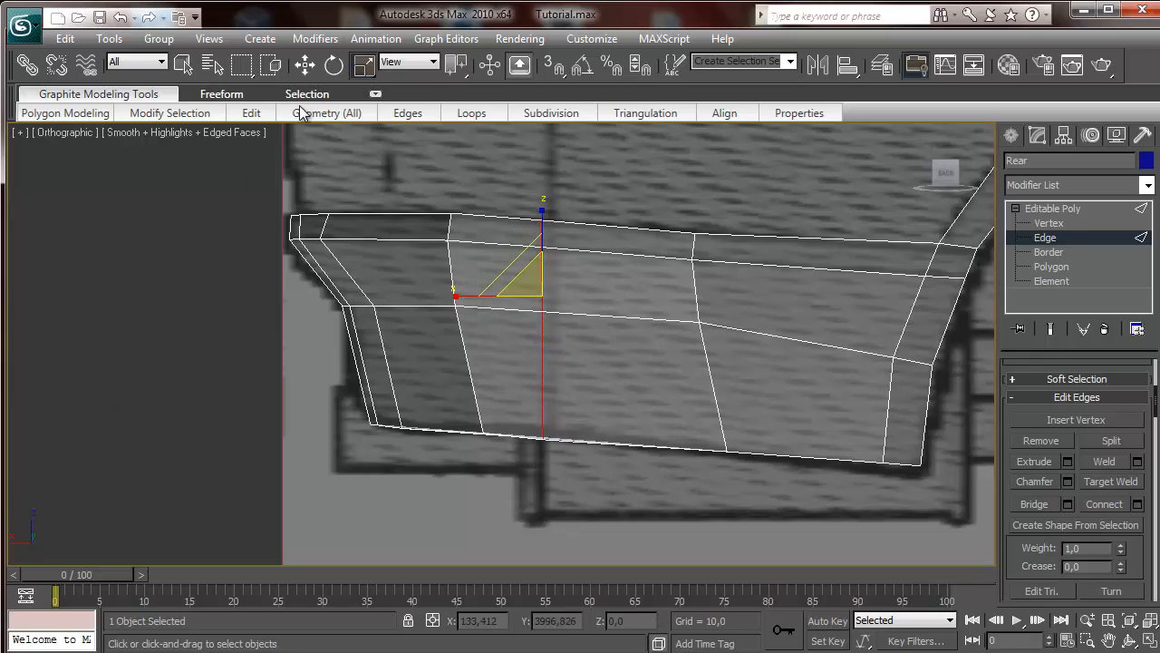
{"action": "key", "text": "w"}
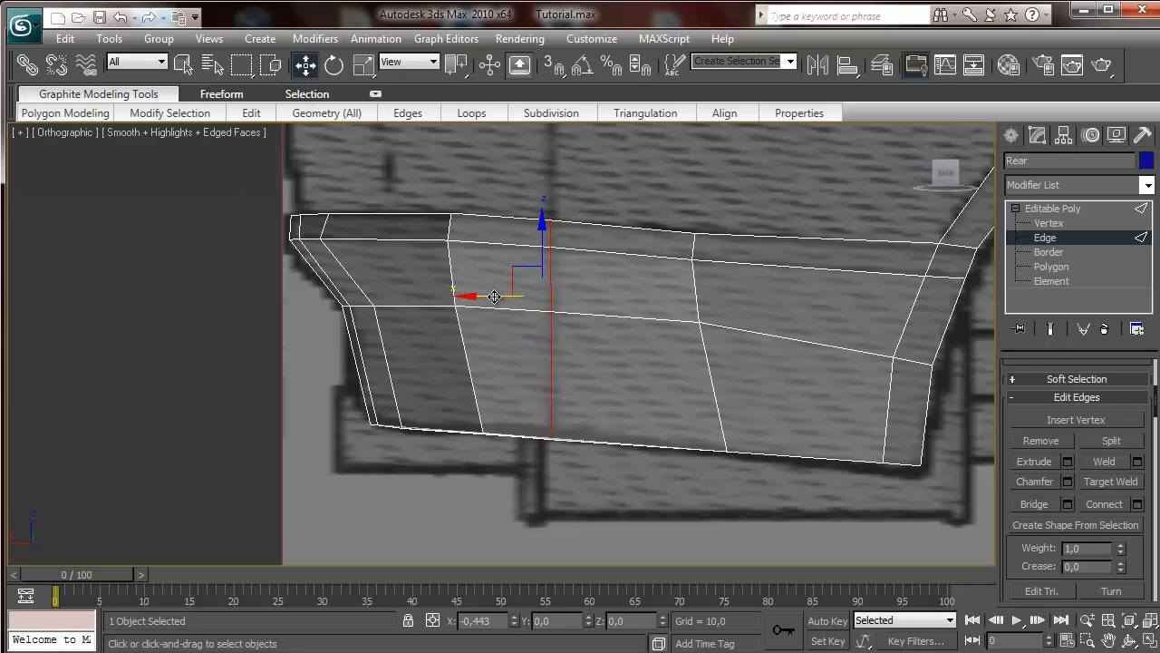
Examine how the new vertical edge line matches the blueprint's seam above and below the bumper strip
{"action": "middle_click_drag", "start_coordinate": [523, 156], "coordinate": [539, 317]}
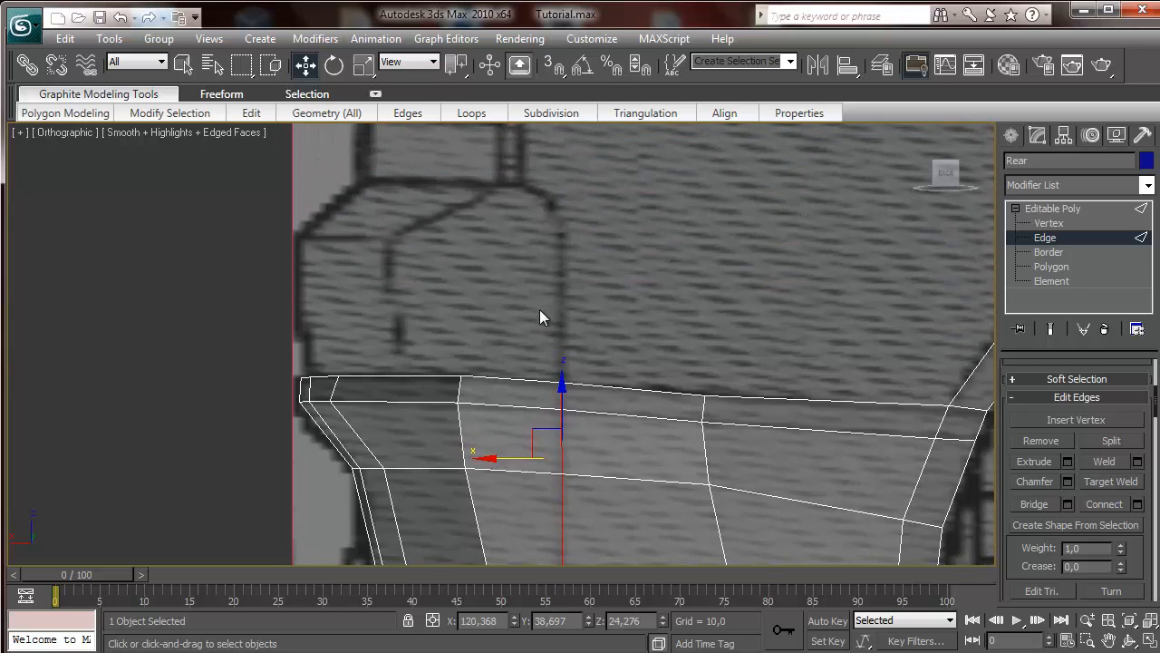
{"action": "scroll", "coordinate": [546, 318], "scroll_direction": "down", "scroll_amount": 2}
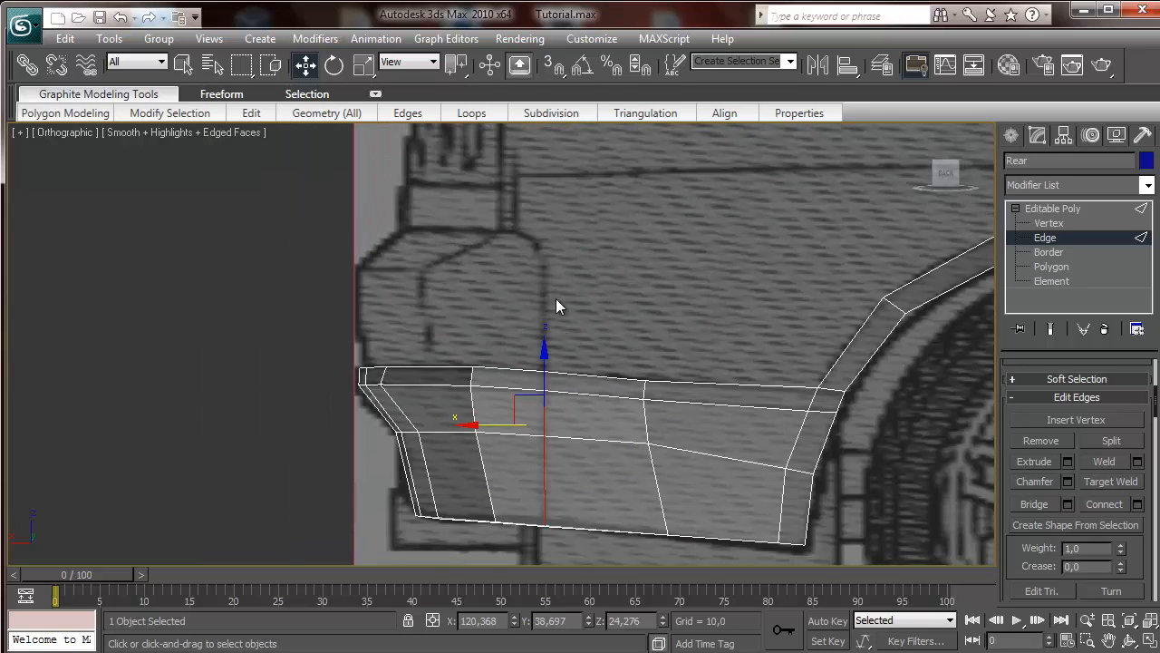
{"action": "middle_click_drag", "start_coordinate": [525, 446], "coordinate": [526, 270]}
{"action": "scroll", "coordinate": [608, 331], "scroll_direction": "up", "scroll_amount": 2}
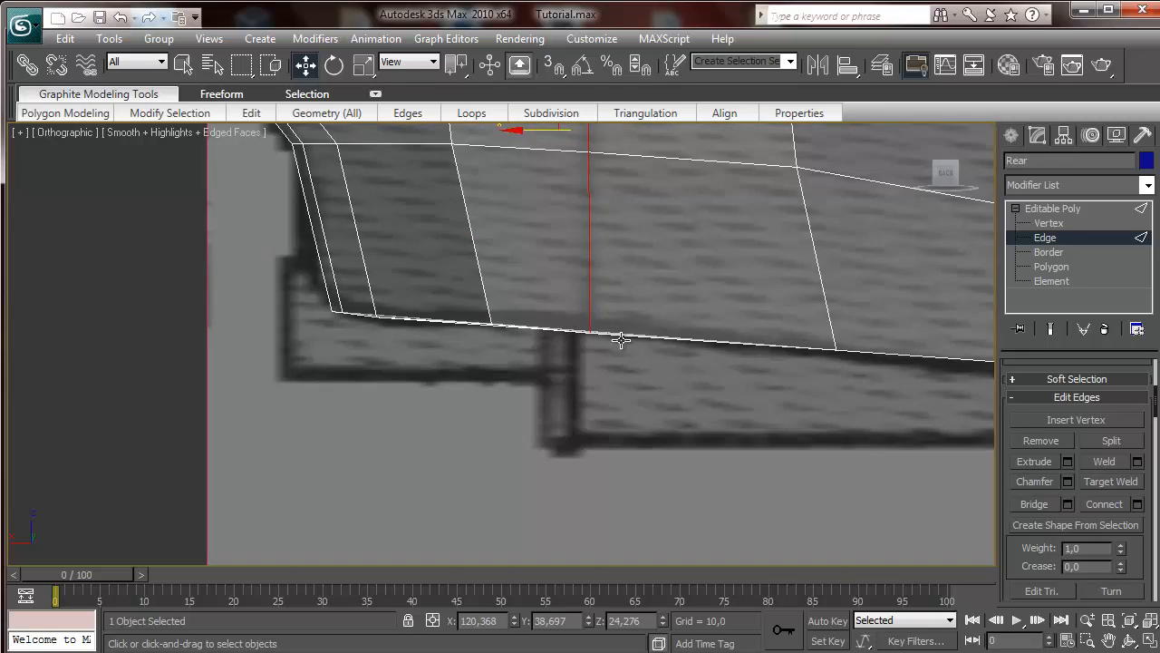
{"action": "scroll", "coordinate": [622, 338], "scroll_direction": "down", "scroll_amount": 4}
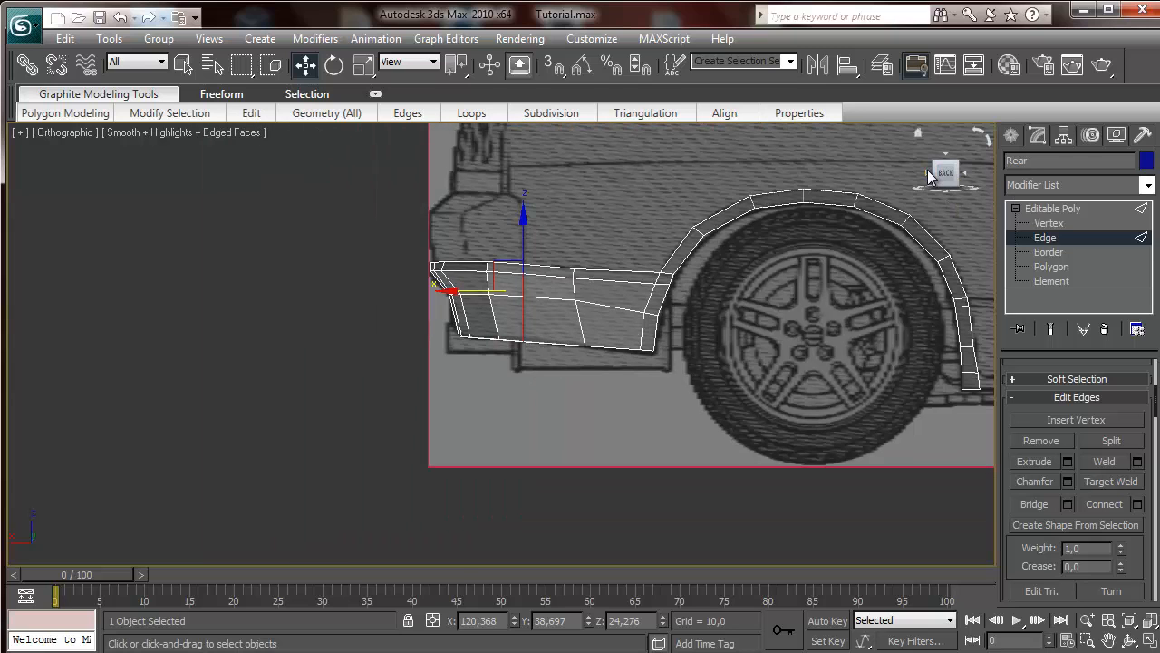
{"action": "middle_click_drag", "start_coordinate": [792, 242], "coordinate": [804, 346]}
{"action": "scroll", "coordinate": [822, 319], "scroll_direction": "up", "scroll_amount": 2}
{"action": "scroll", "coordinate": [802, 456], "scroll_direction": "down", "scroll_amount": 2}
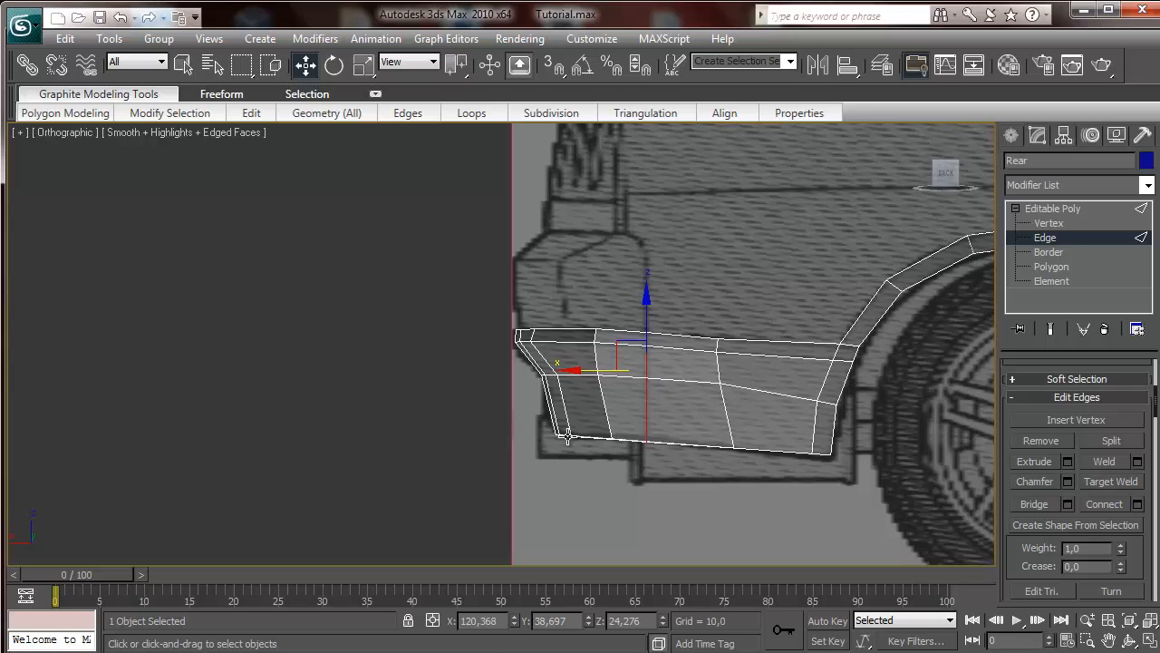
Switch to Chrome, study the rear bumper's shape in the Nissan Skyline reference photos, and return to 3ds Max
{"action": "mouse_move", "coordinate": [360, 651]}
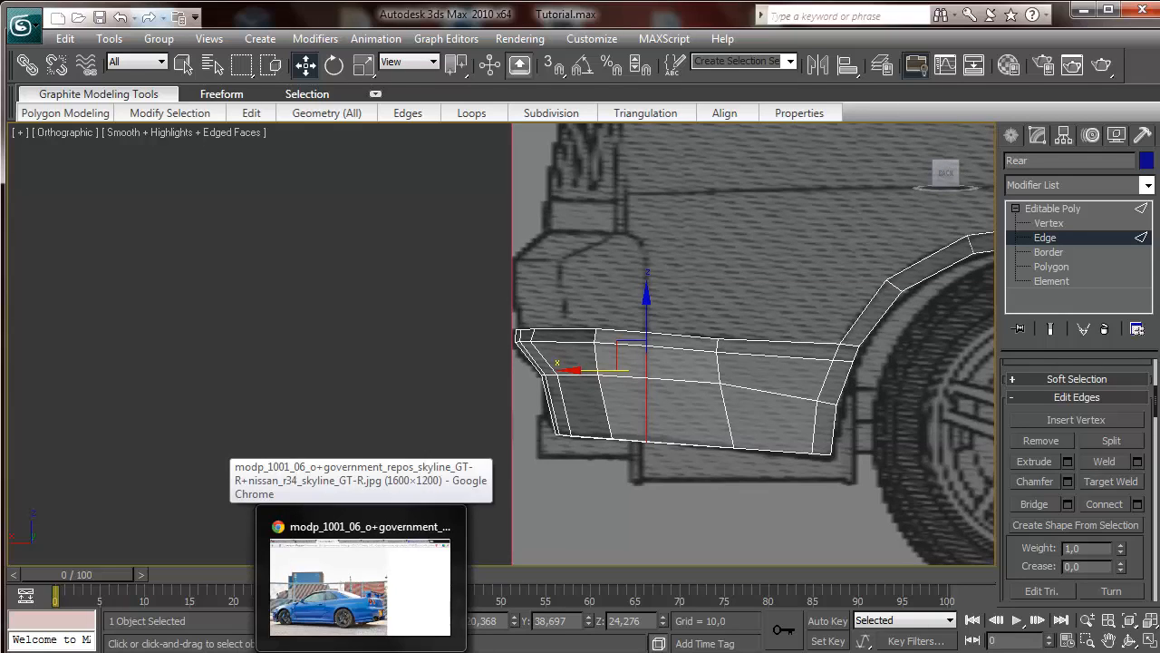
{"action": "left_click", "coordinate": [360, 651]}
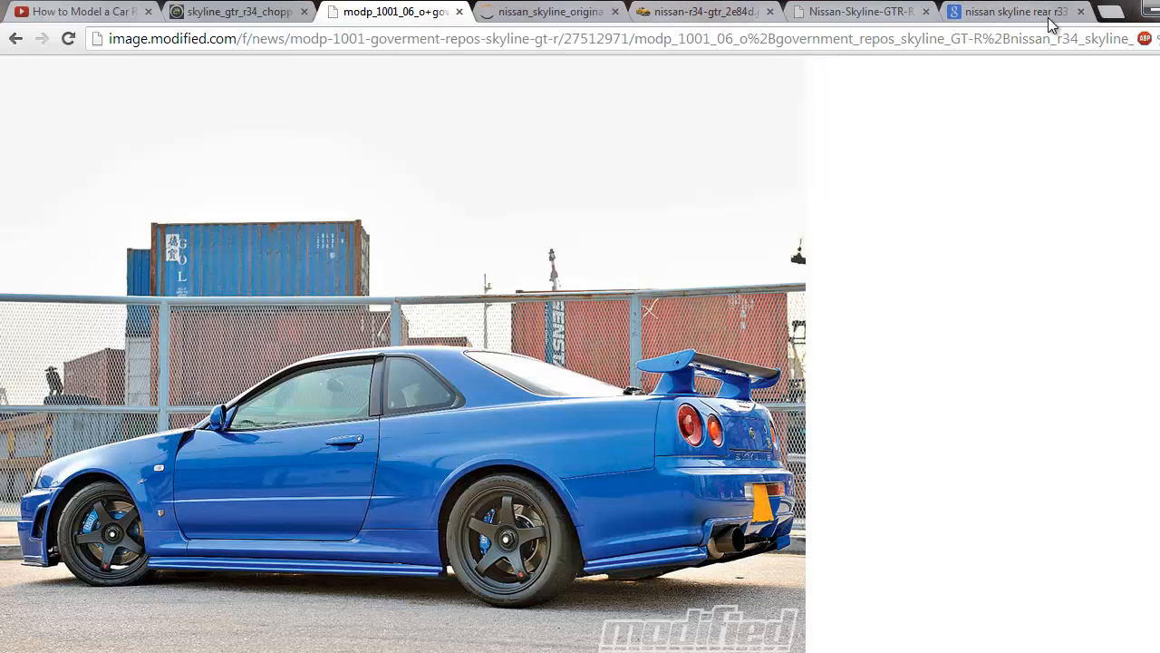
{"action": "left_click", "coordinate": [820, 11]}
{"action": "left_click", "coordinate": [694, 11]}
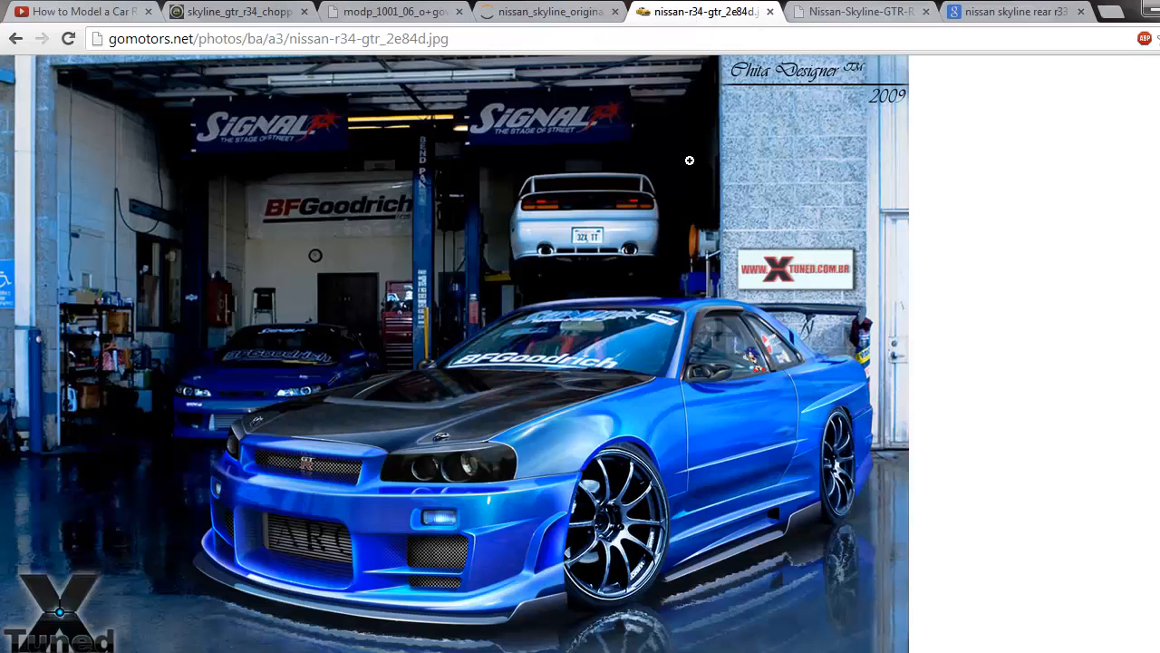
{"action": "left_click", "coordinate": [1006, 11]}
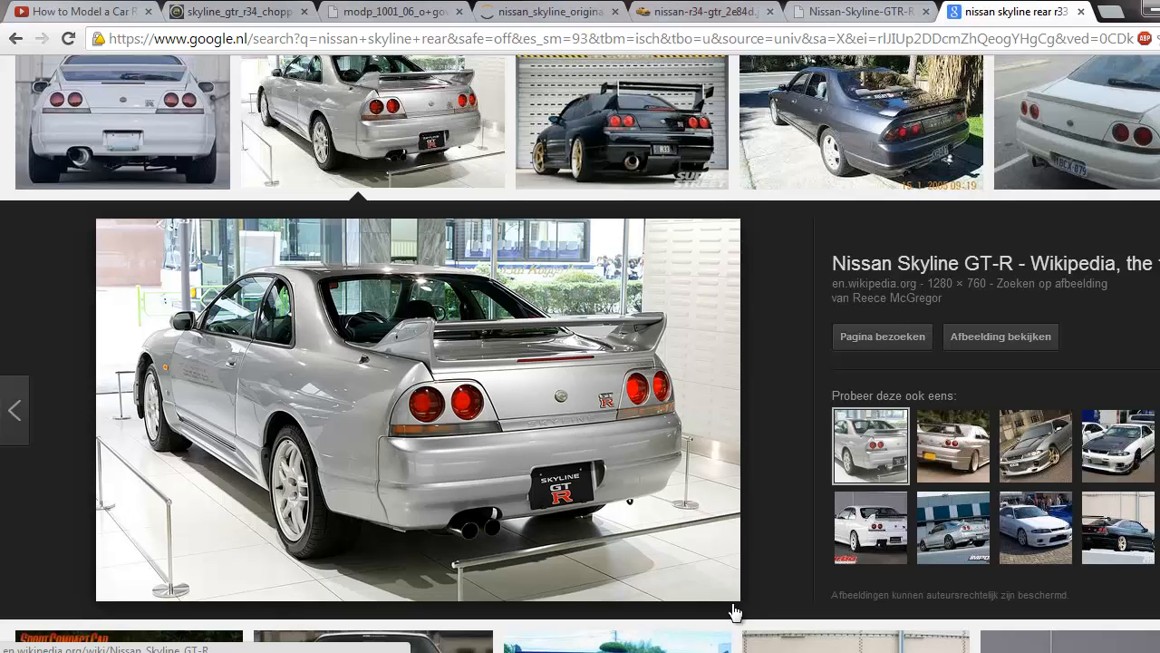
{"action": "mouse_move", "coordinate": [754, 649]}
{"action": "left_click", "coordinate": [763, 580]}
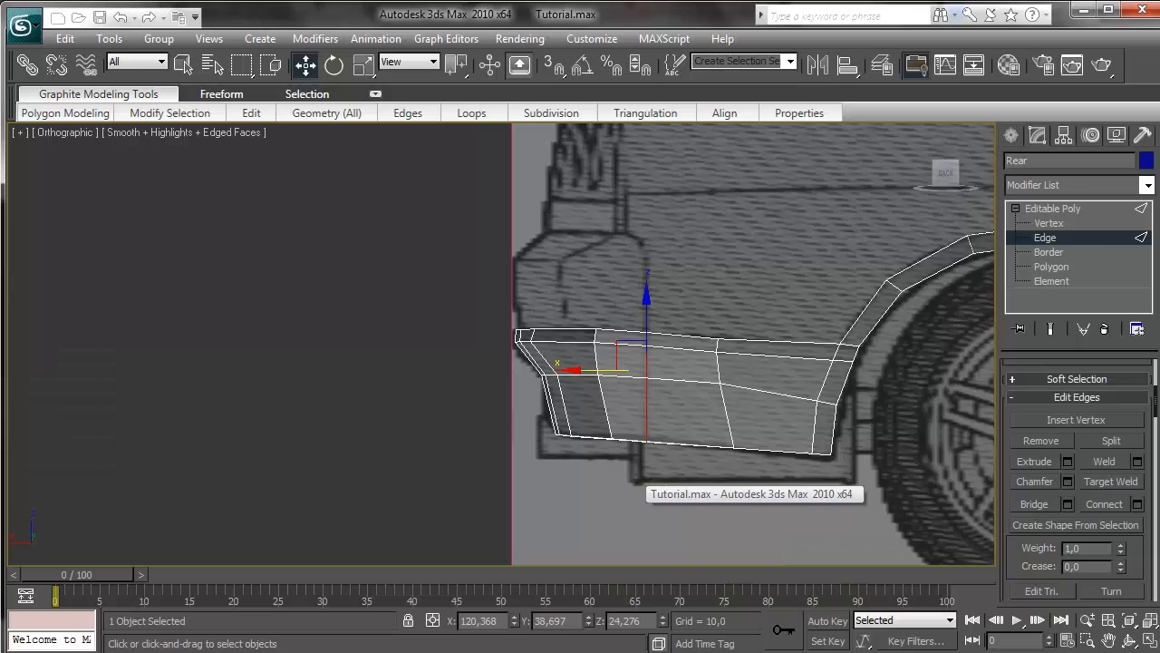
Extend the four connected top edges of the strip, from the new vertical line around the rear corner, upward to about Z 35 as new polygons
{"action": "scroll", "coordinate": [740, 397], "scroll_direction": "up", "scroll_amount": 4}
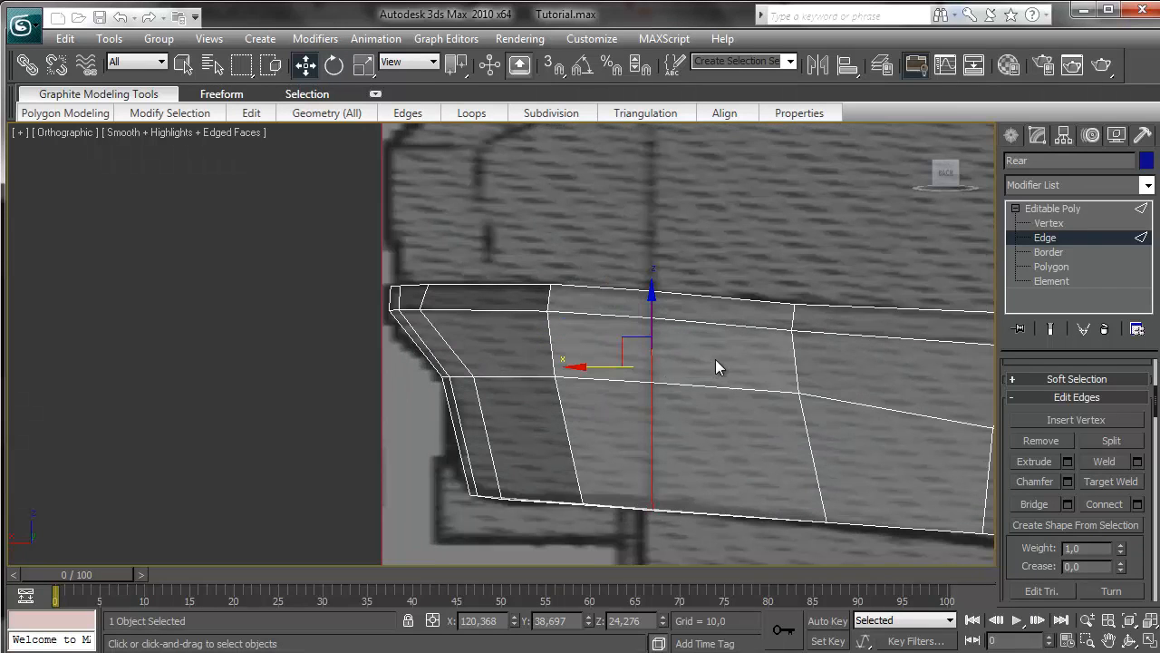
{"action": "left_click", "coordinate": [613, 288]}
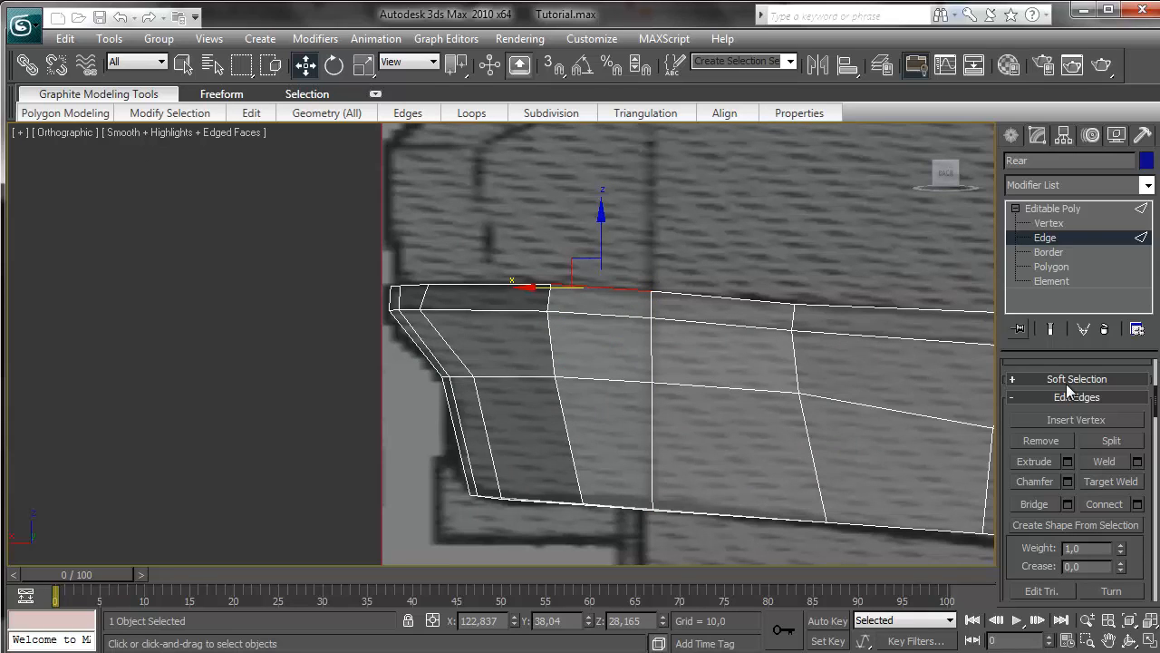
{"action": "scroll", "coordinate": [1075, 386], "scroll_direction": "up", "scroll_amount": 3}
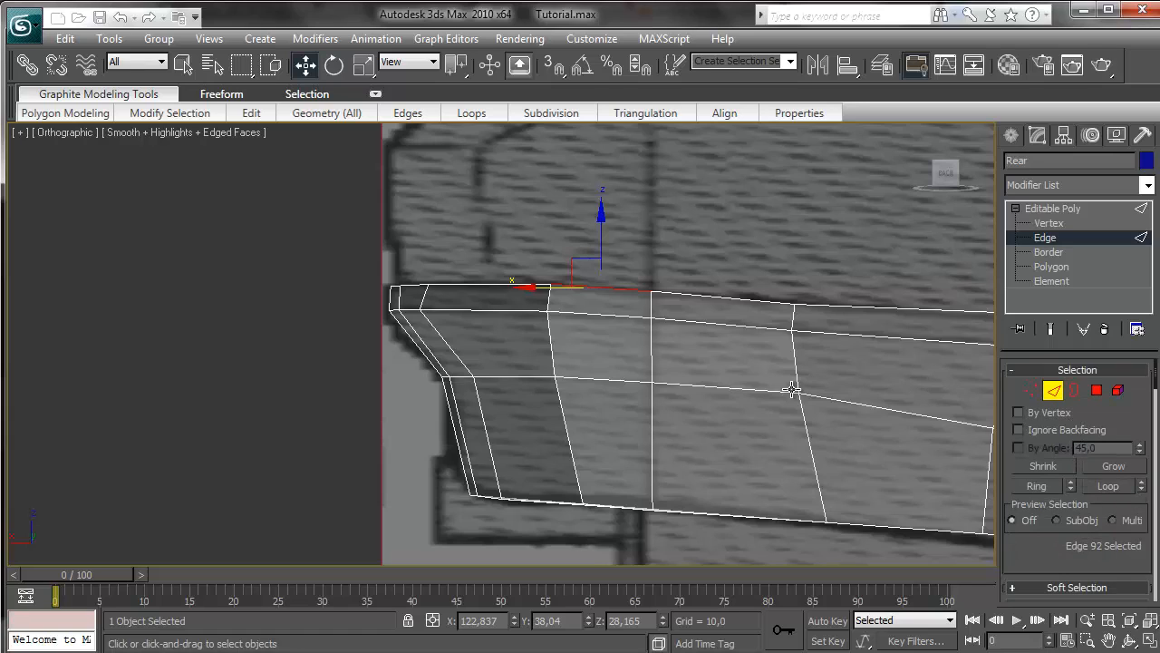
{"action": "left_click", "coordinate": [1142, 487]}
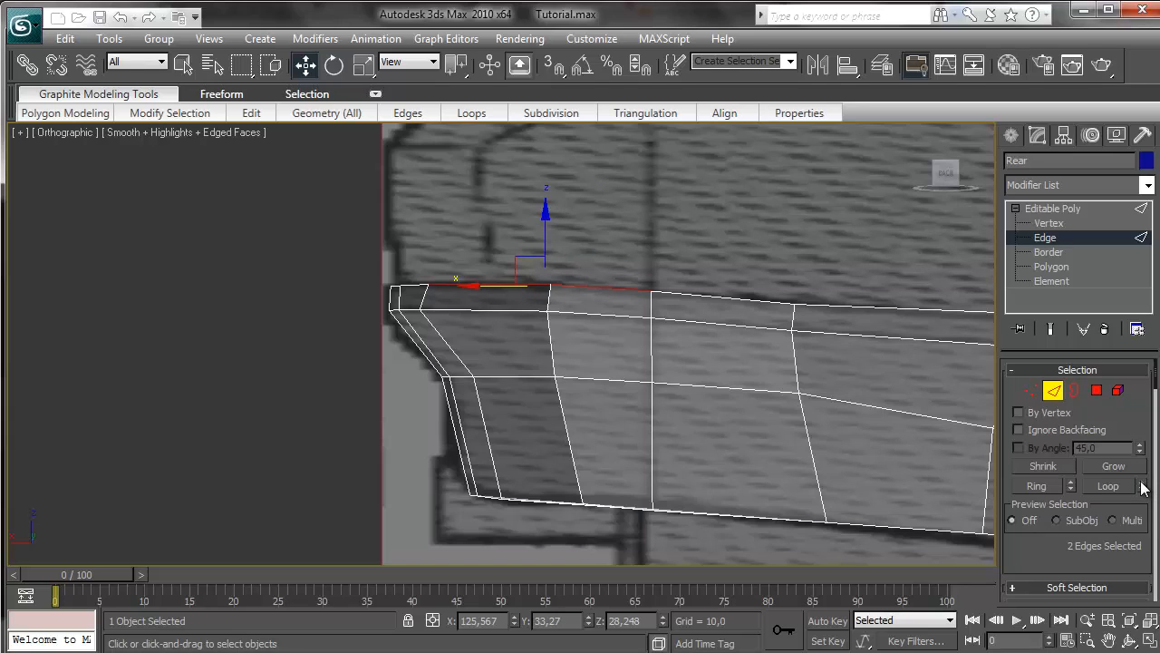
{"action": "left_click", "coordinate": [1141, 487]}
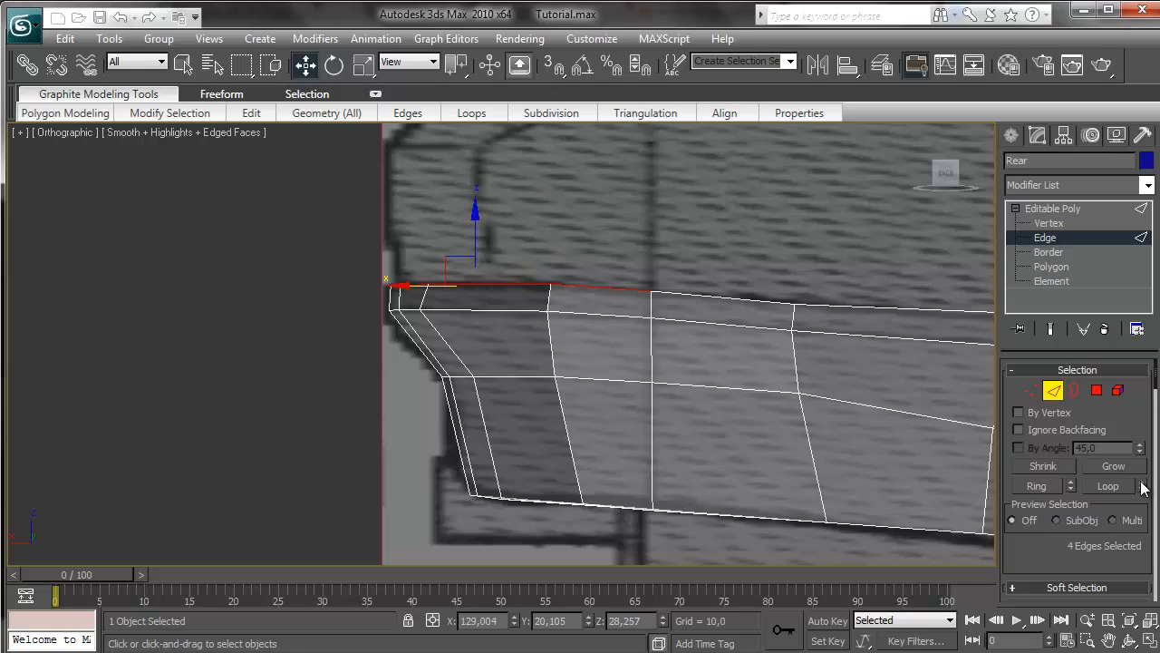
{"action": "mouse_move", "coordinate": [1088, 551]}
{"action": "left_mouse_down"}
{"action": "mouse_move", "coordinate": [1085, 535]}
{"action": "mouse_move", "coordinate": [1104, 545]}
{"action": "left_mouse_up"}
{"action": "middle_click_drag", "start_coordinate": [688, 315], "coordinate": [742, 412]}
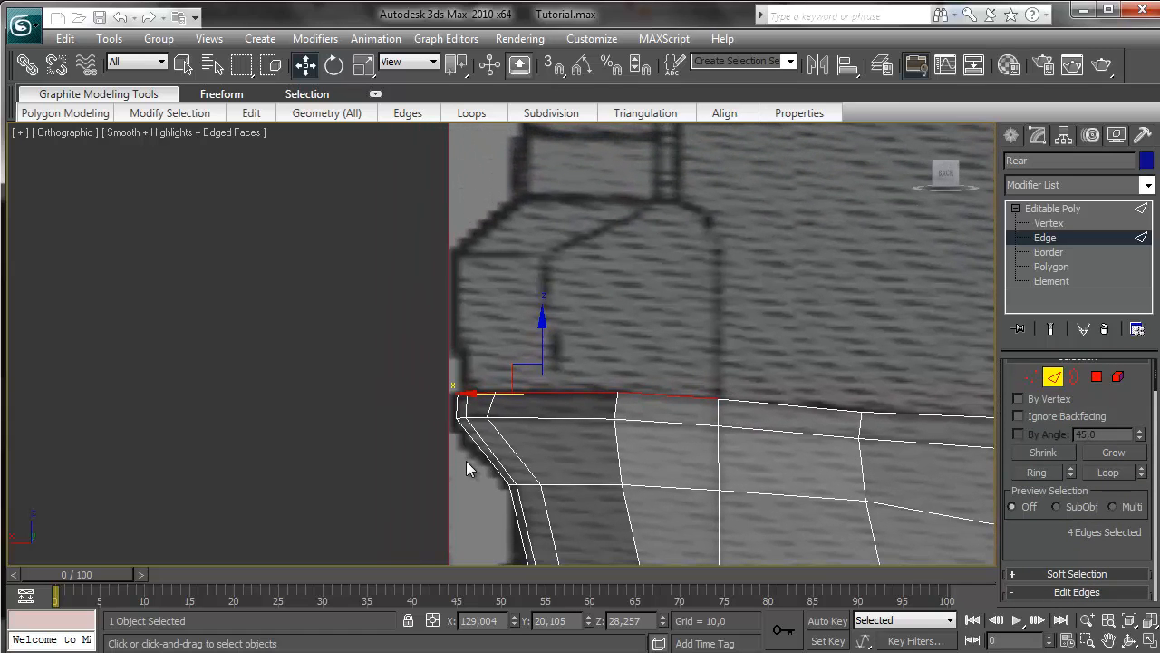
{"action": "left_click_drag", "start_coordinate": [544, 320], "coordinate": [549, 176]}
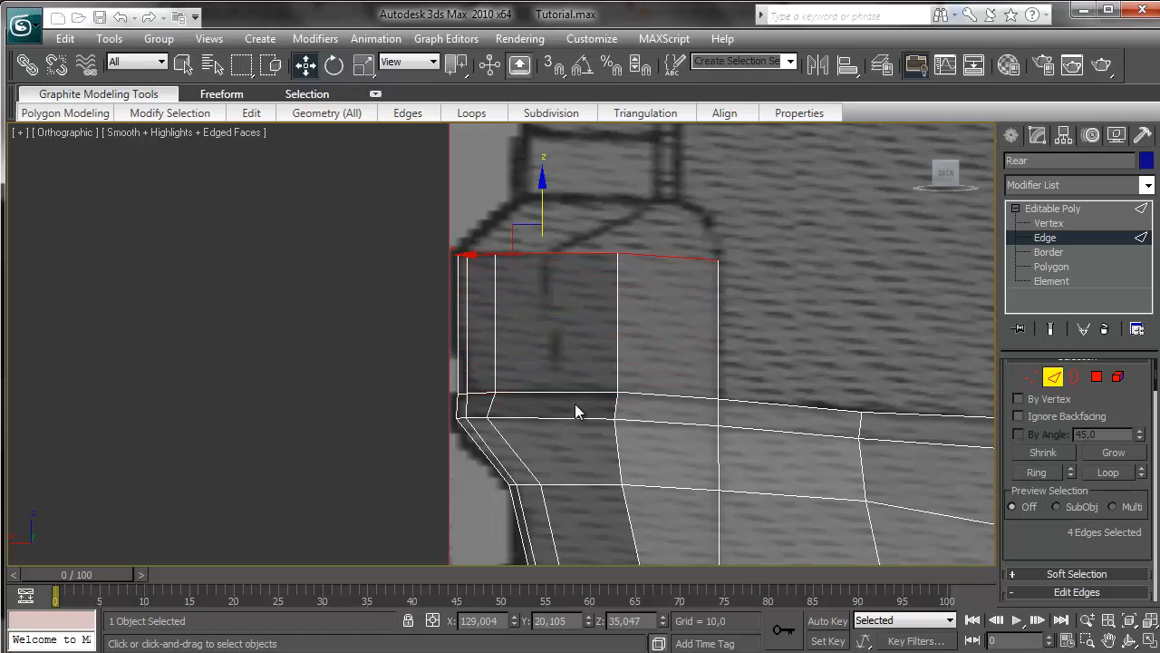
Select the three vertices on the vertical edge line just outboard of the seam line, from the bumper strip up to the extension's top edge
{"action": "left_click", "coordinate": [1059, 222]}
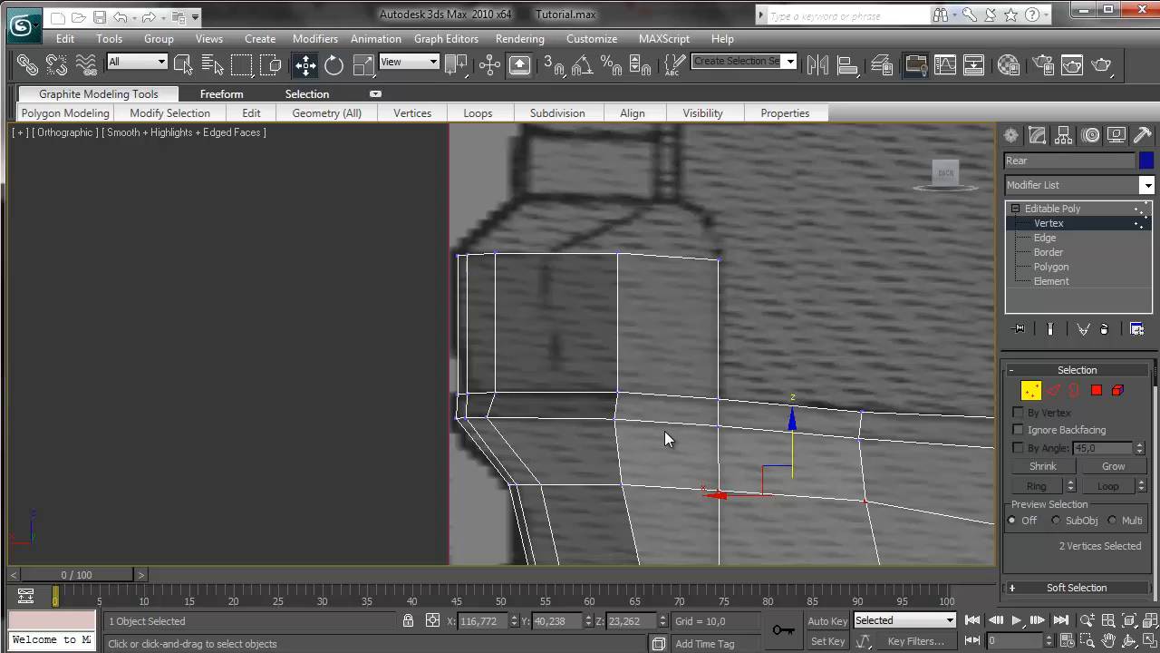
{"action": "middle_click_drag", "start_coordinate": [647, 453], "coordinate": [724, 384]}
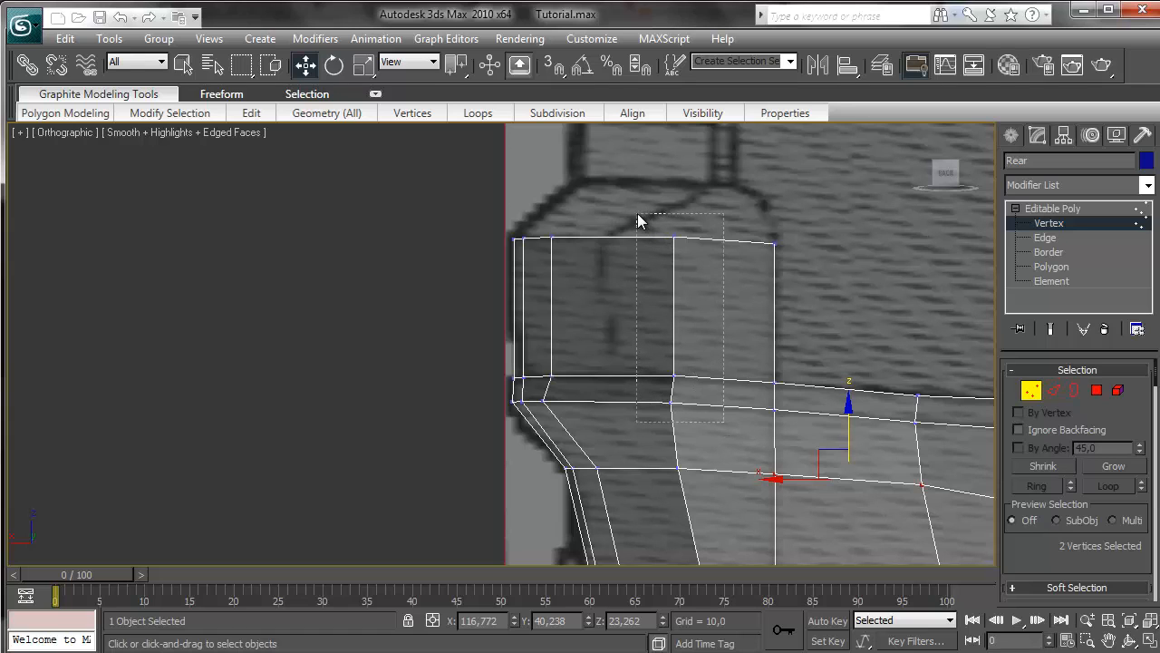
{"action": "left_click_drag", "start_coordinate": [638, 216], "coordinate": [638, 216]}
Look through the Editable Poly vertex settings, from the subdivision options back to the Edit Geometry constraints
{"action": "left_click_drag", "start_coordinate": [1048, 545], "coordinate": [1082, 170]}
{"action": "scroll", "coordinate": [1058, 481], "scroll_direction": "down", "scroll_amount": 10}
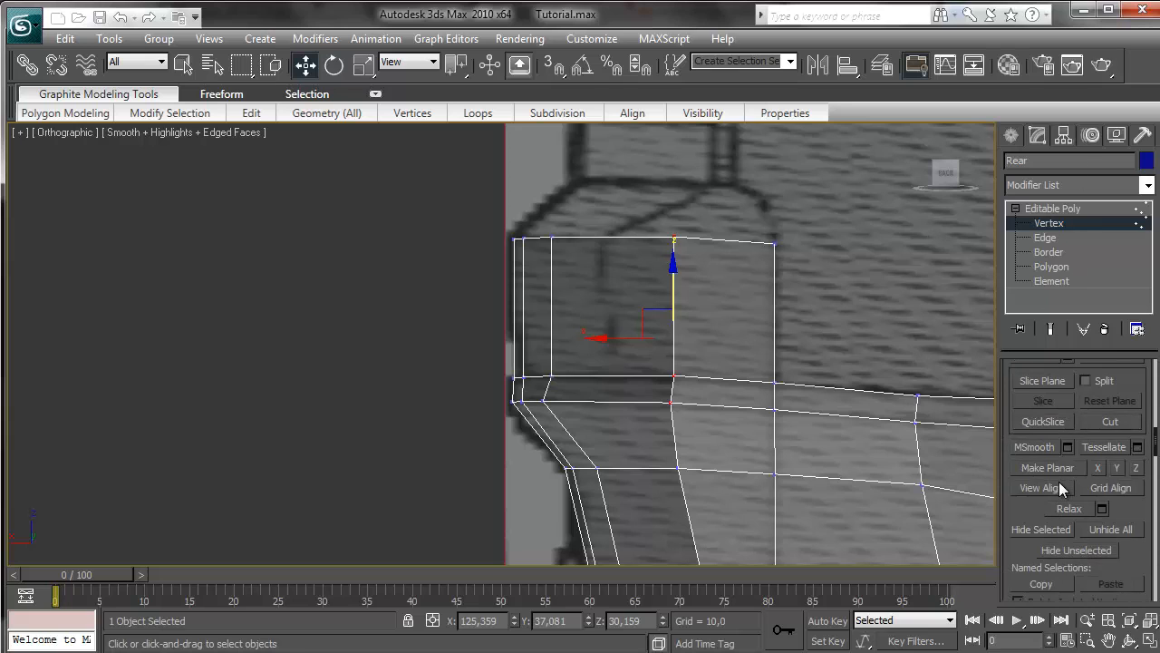
{"action": "scroll", "coordinate": [1087, 568], "scroll_direction": "down", "scroll_amount": 12}
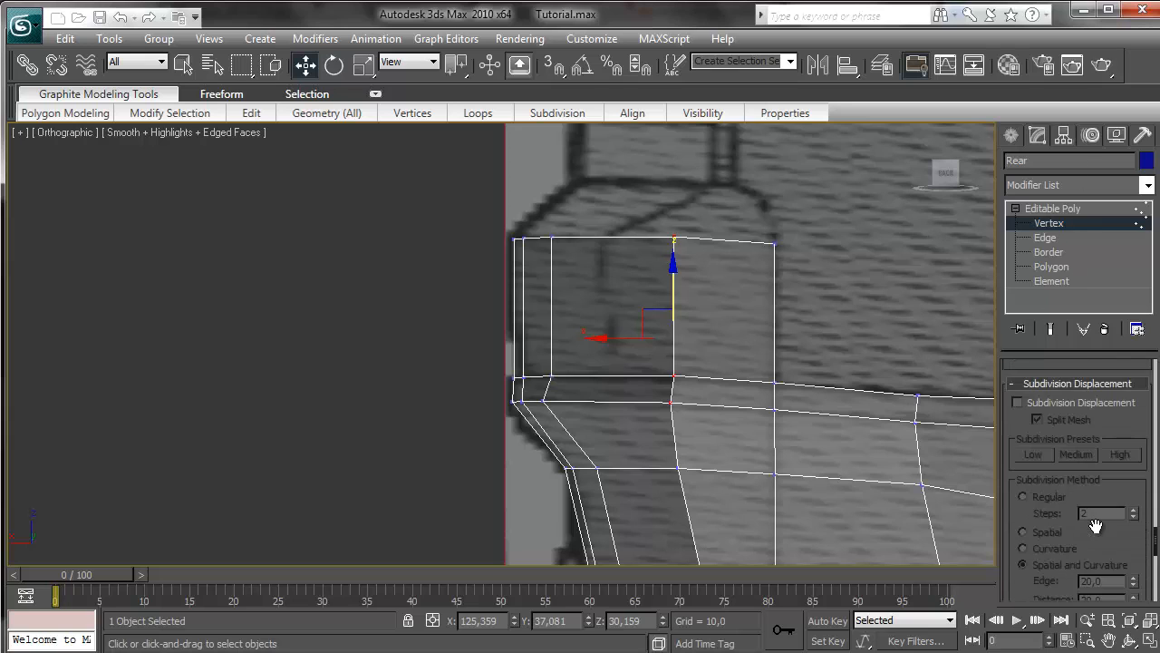
{"action": "scroll", "coordinate": [1115, 562], "scroll_direction": "up", "scroll_amount": 8}
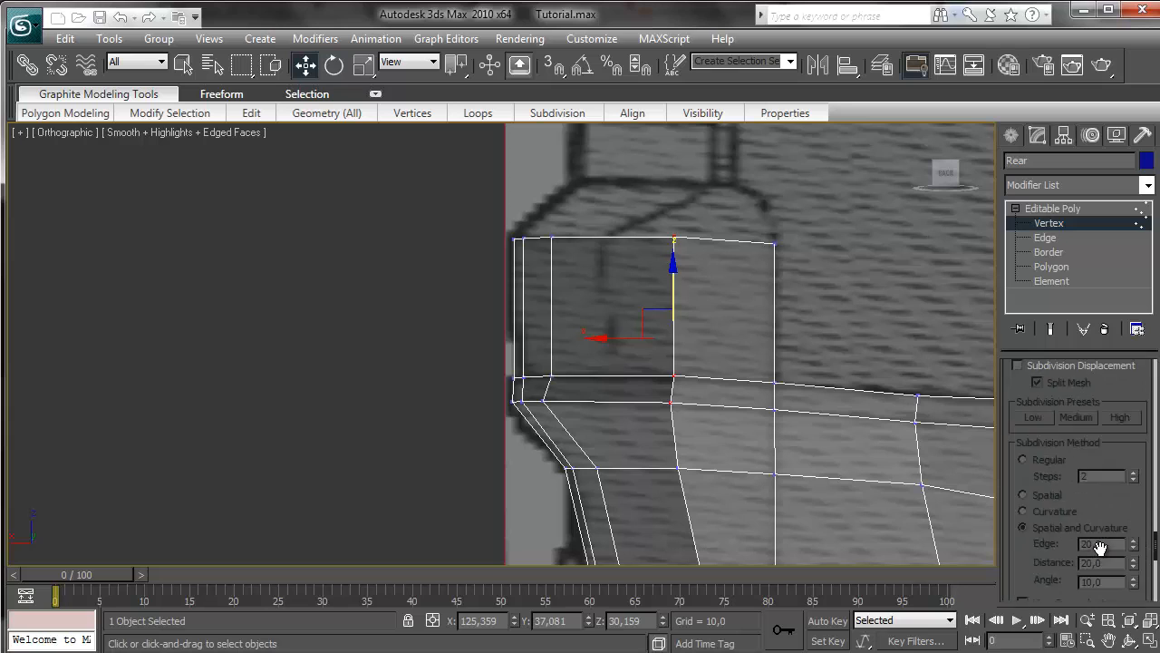
{"action": "scroll", "coordinate": [1100, 548], "scroll_direction": "up", "scroll_amount": 8}
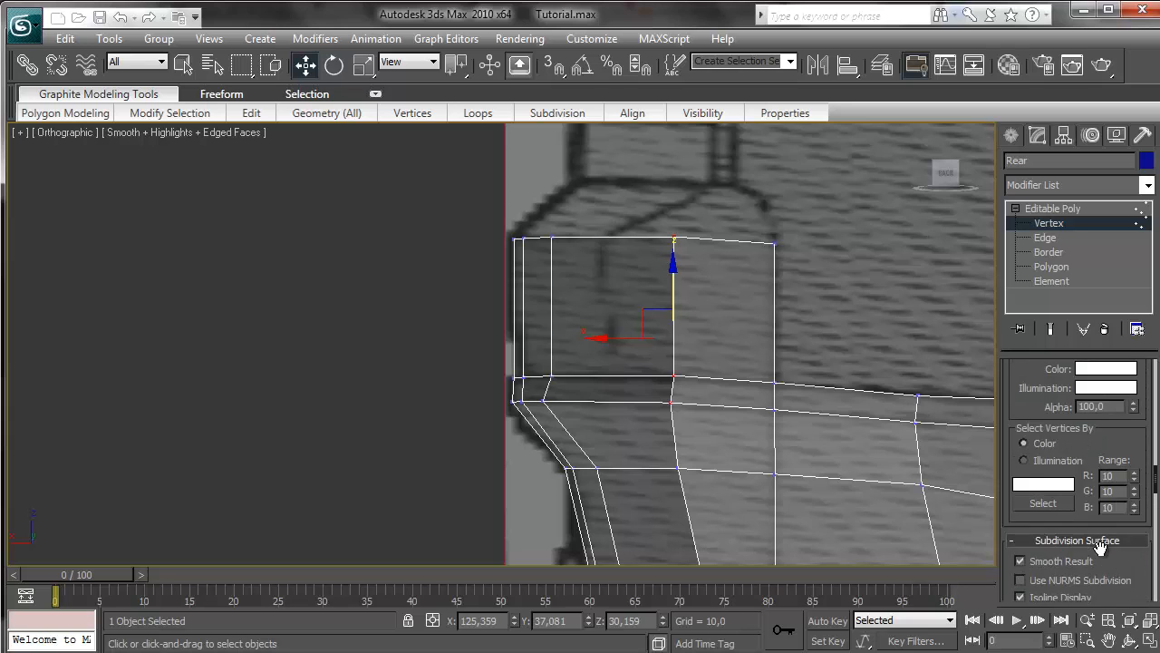
{"action": "scroll", "coordinate": [1101, 551], "scroll_direction": "up", "scroll_amount": 8}
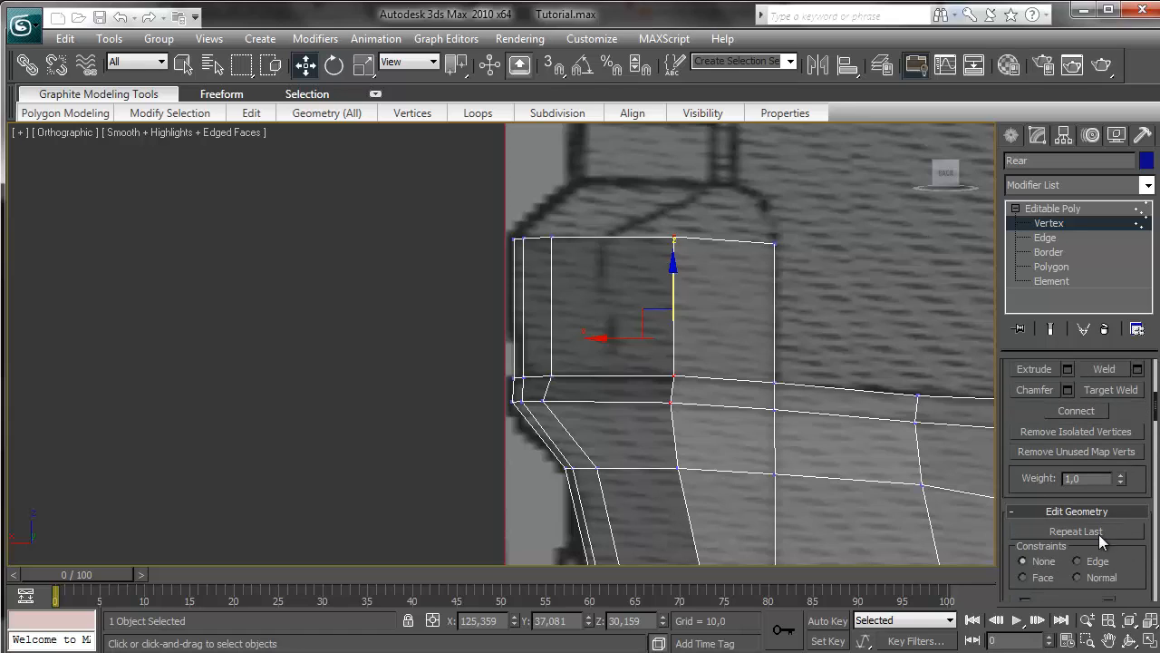
{"action": "scroll", "coordinate": [1098, 534], "scroll_direction": "down", "scroll_amount": 3}
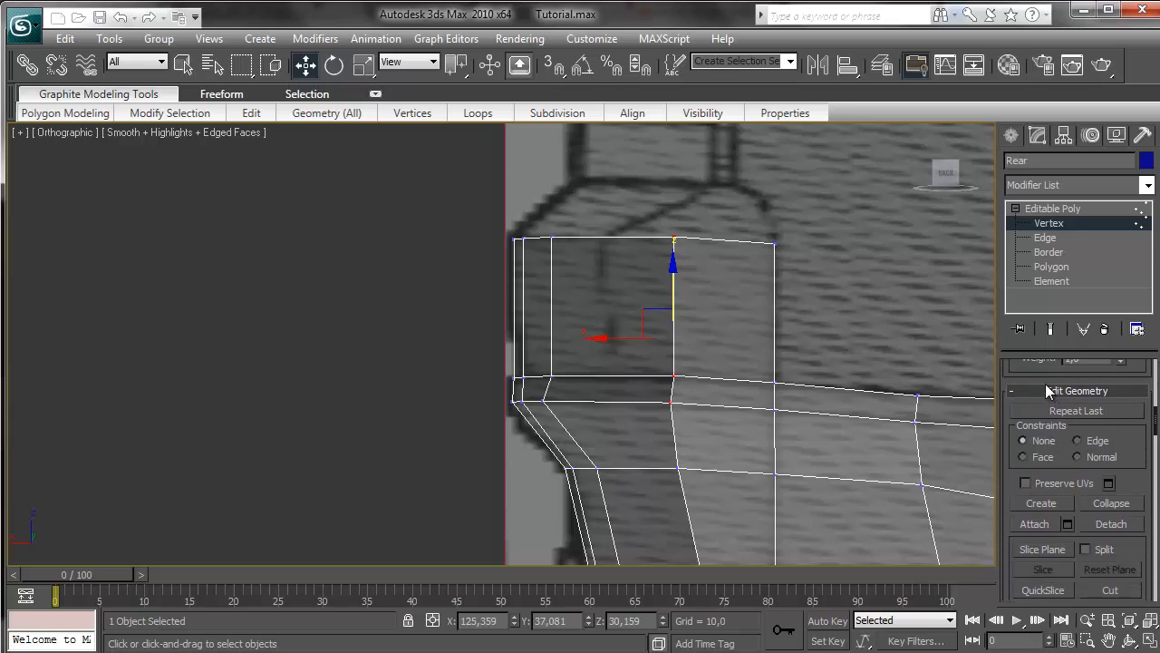